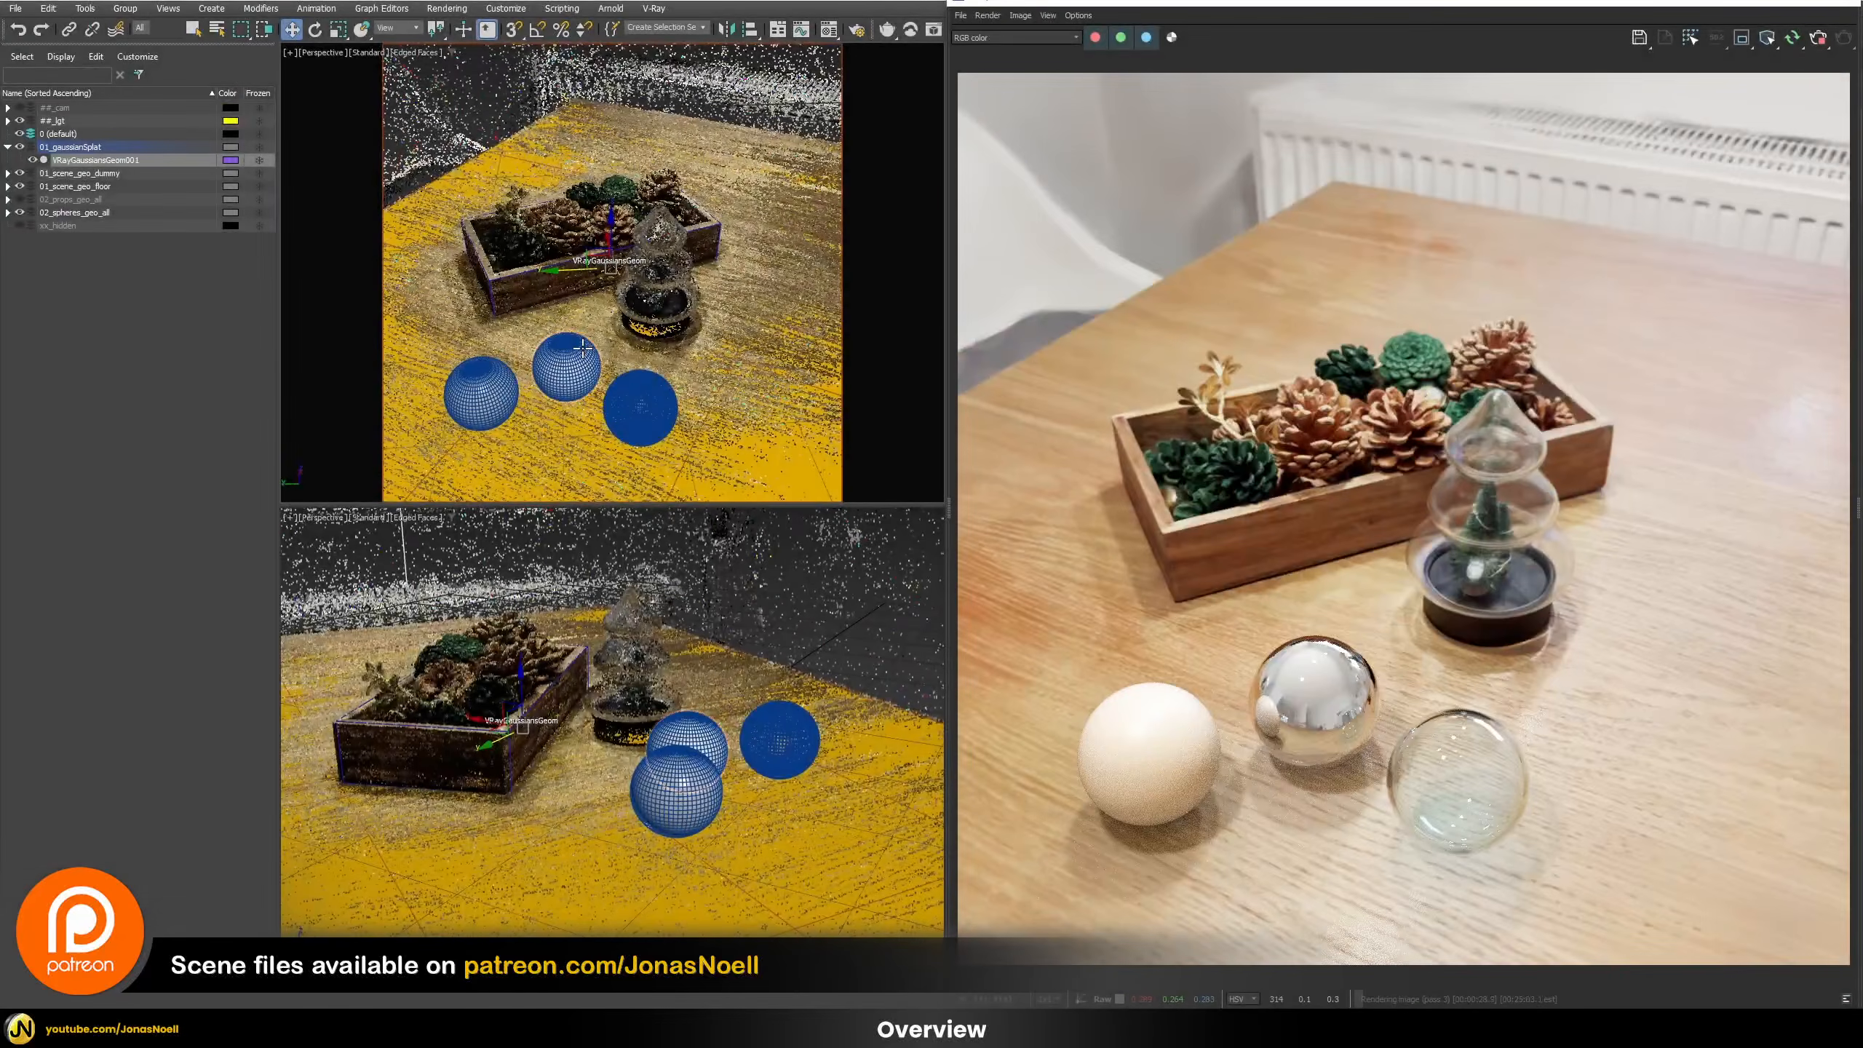
scroll(581, 329, up, 3)
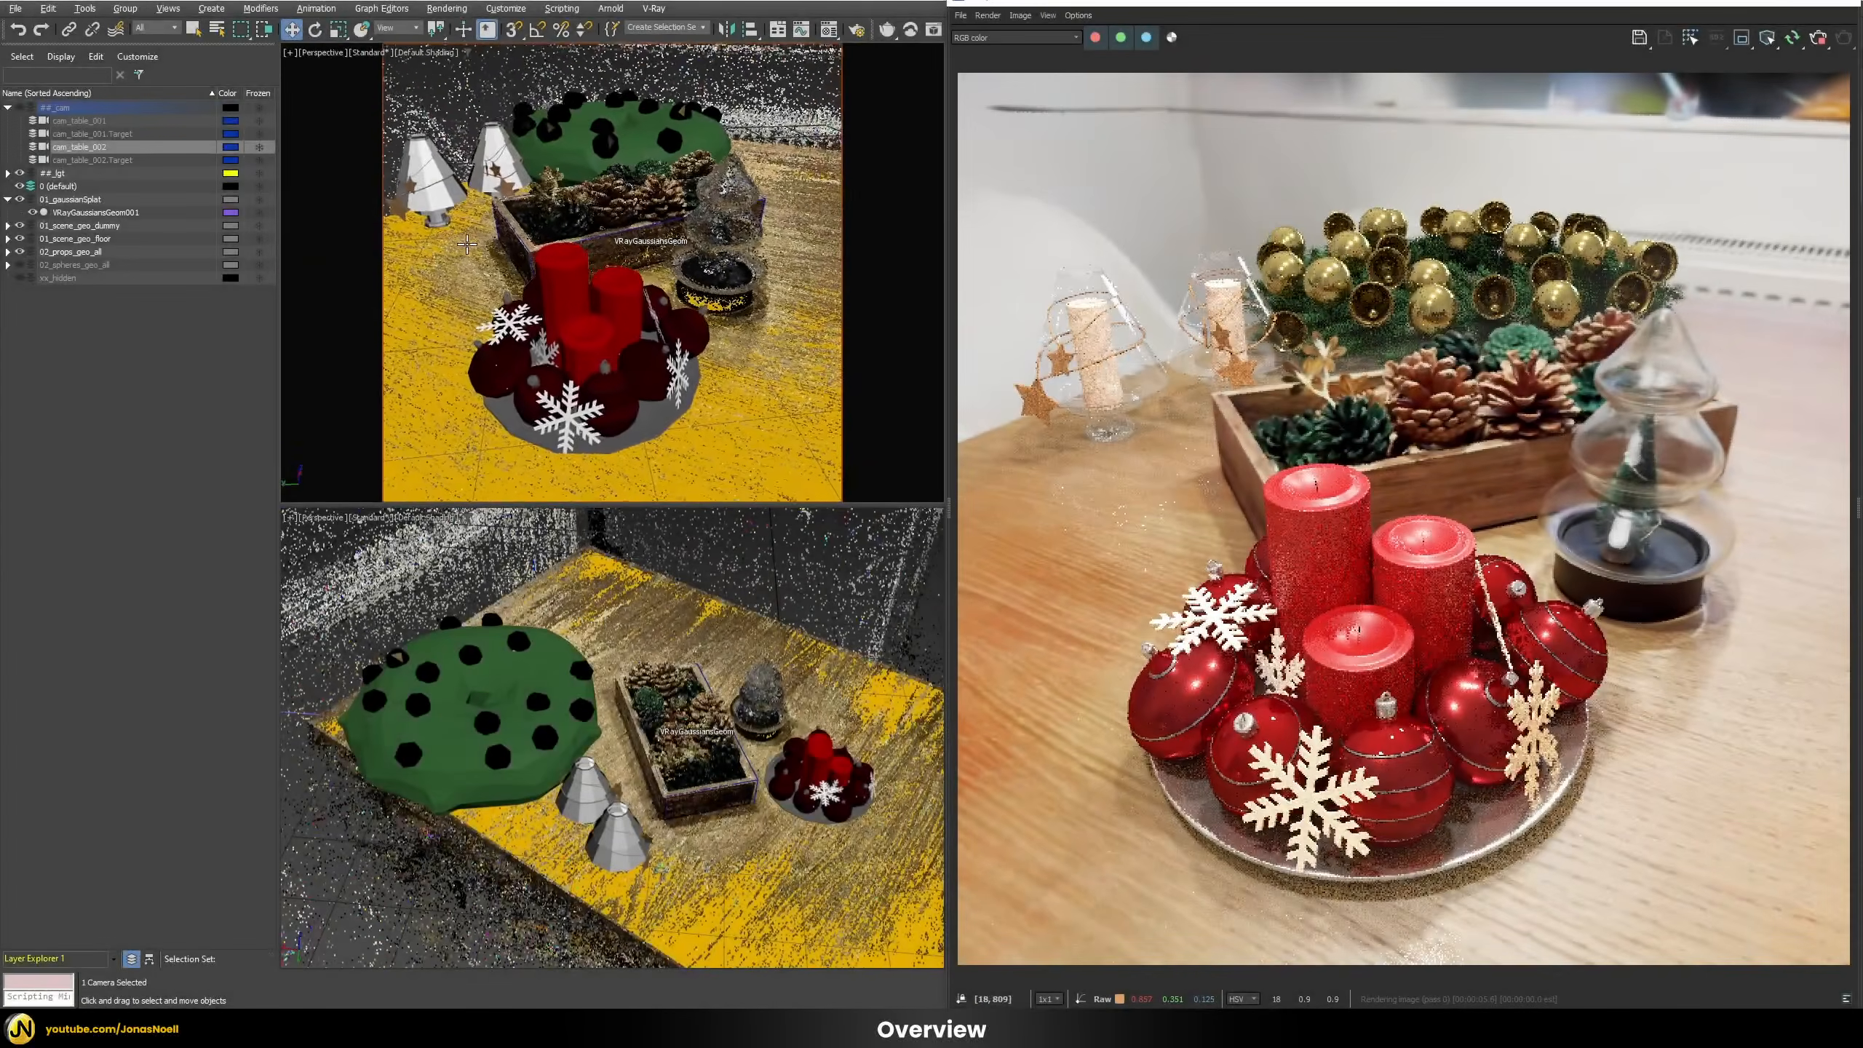
alt+middle_drag(467, 244, 602, 285)
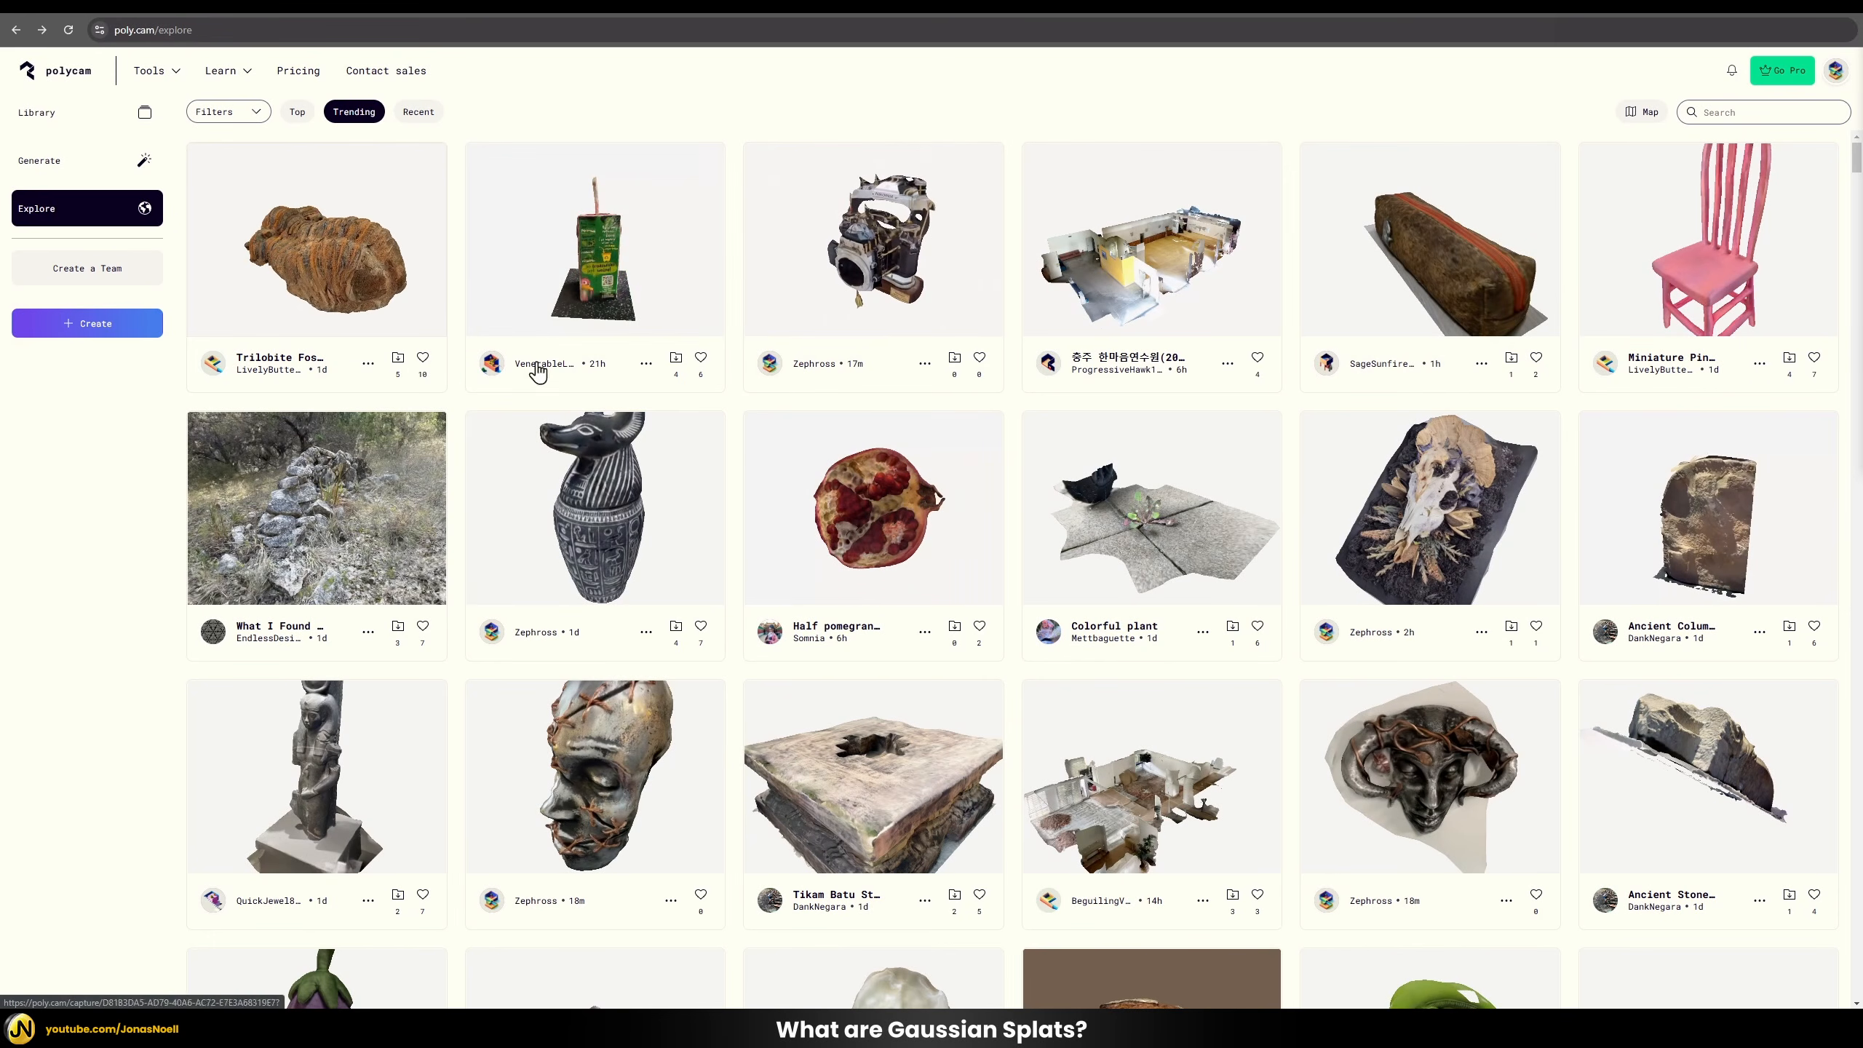
Step: Filter the Polycam Explore gallery to the Splat type and browse through the trending captures
click(225, 119)
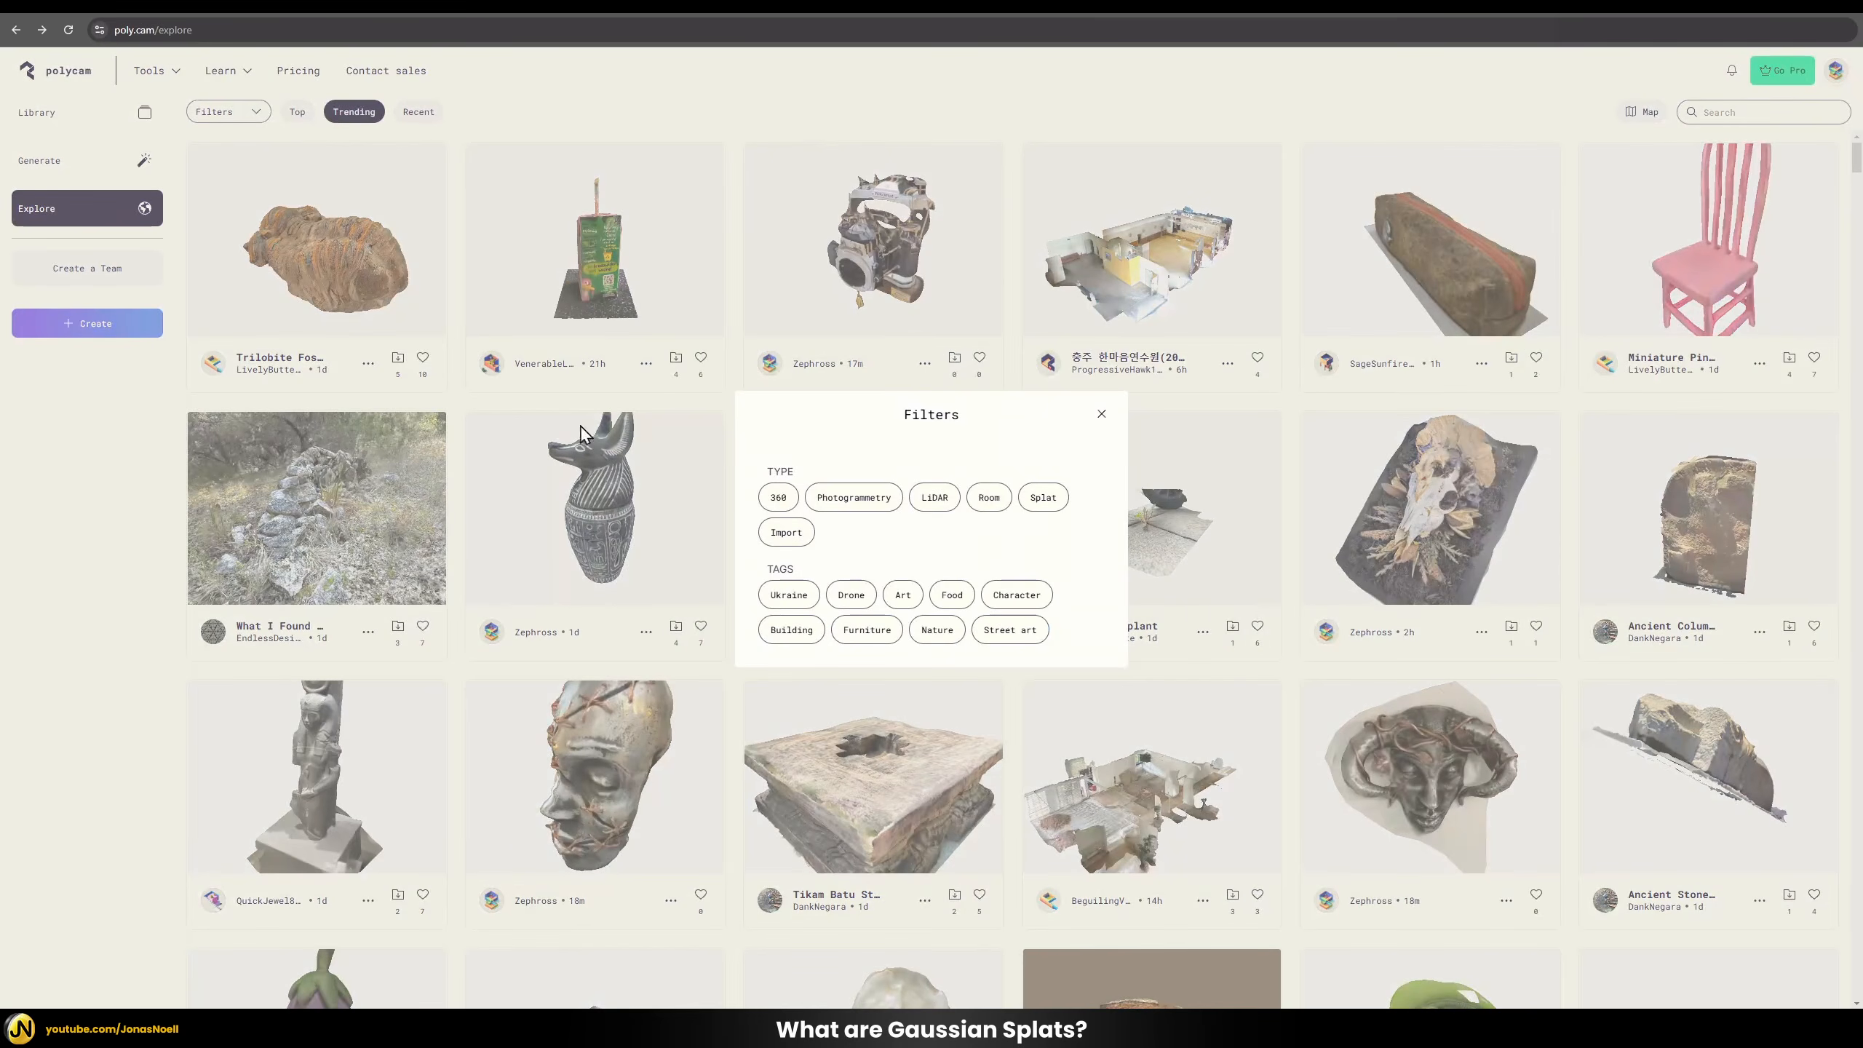
click(1041, 499)
click(1027, 667)
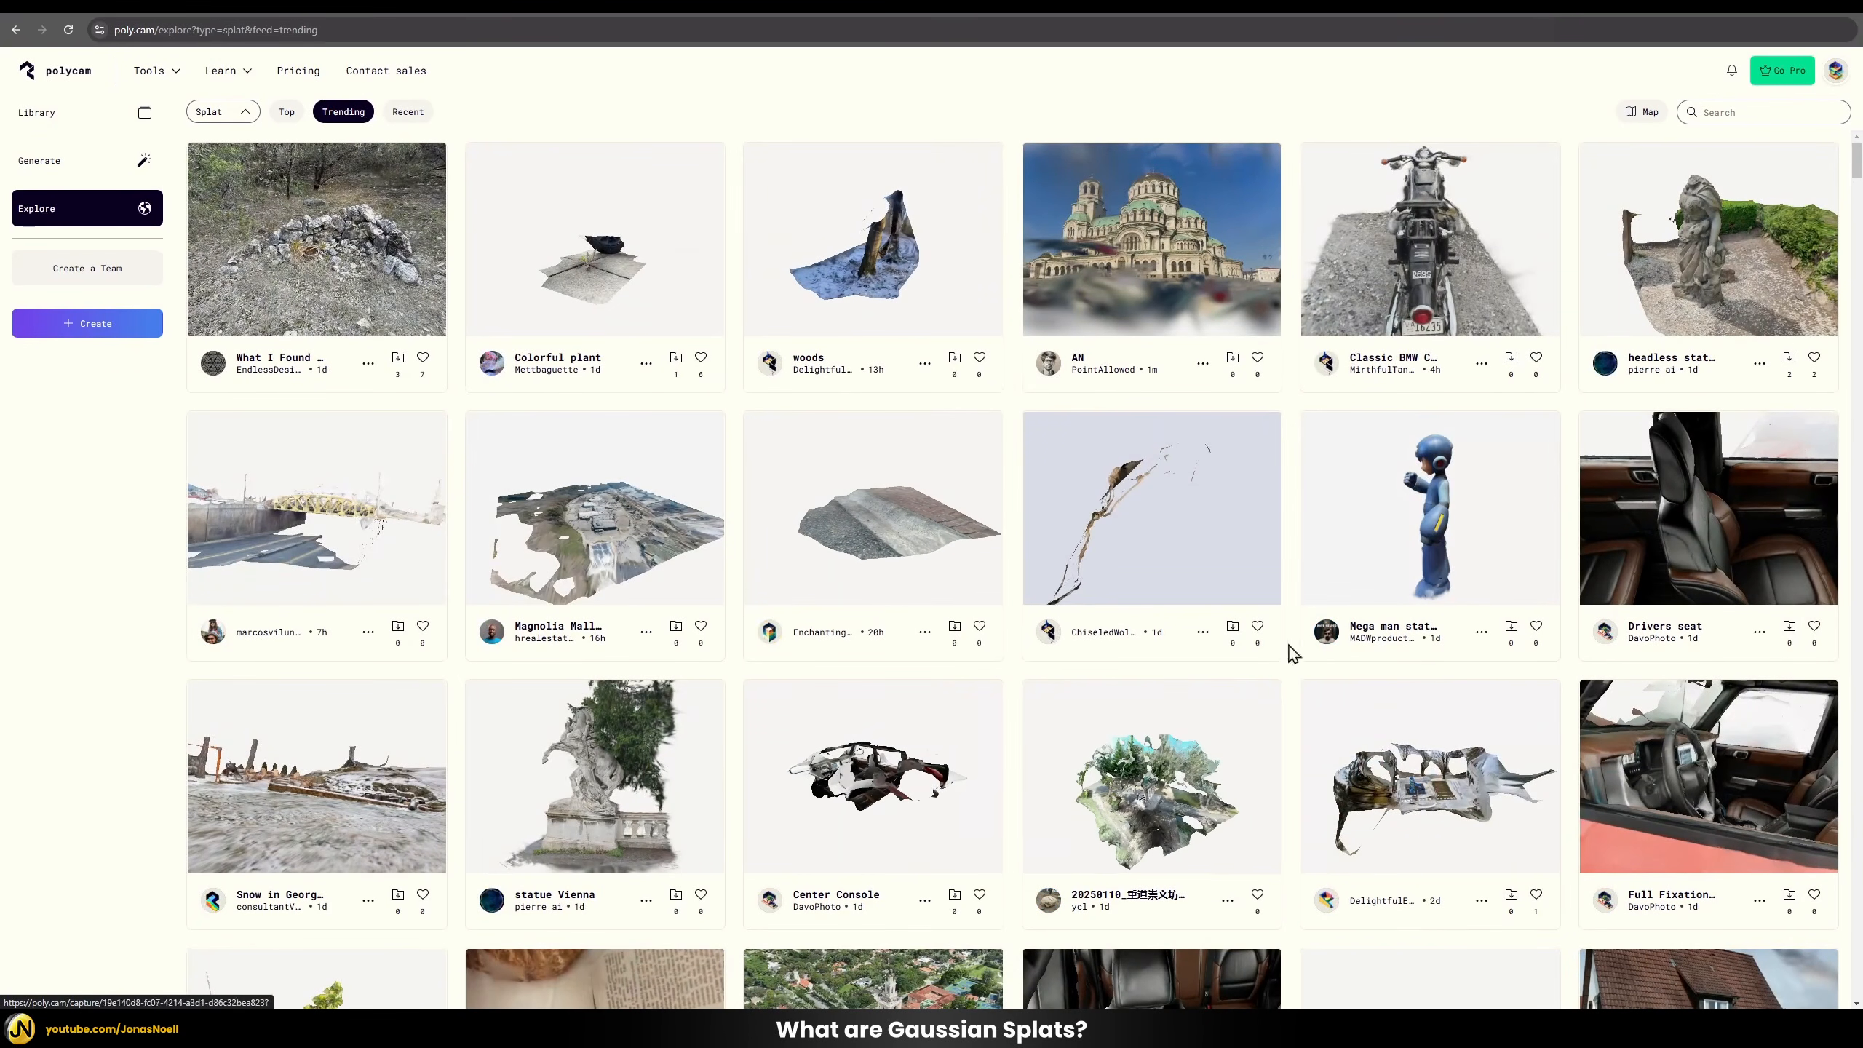
scroll(1294, 661, down, 15)
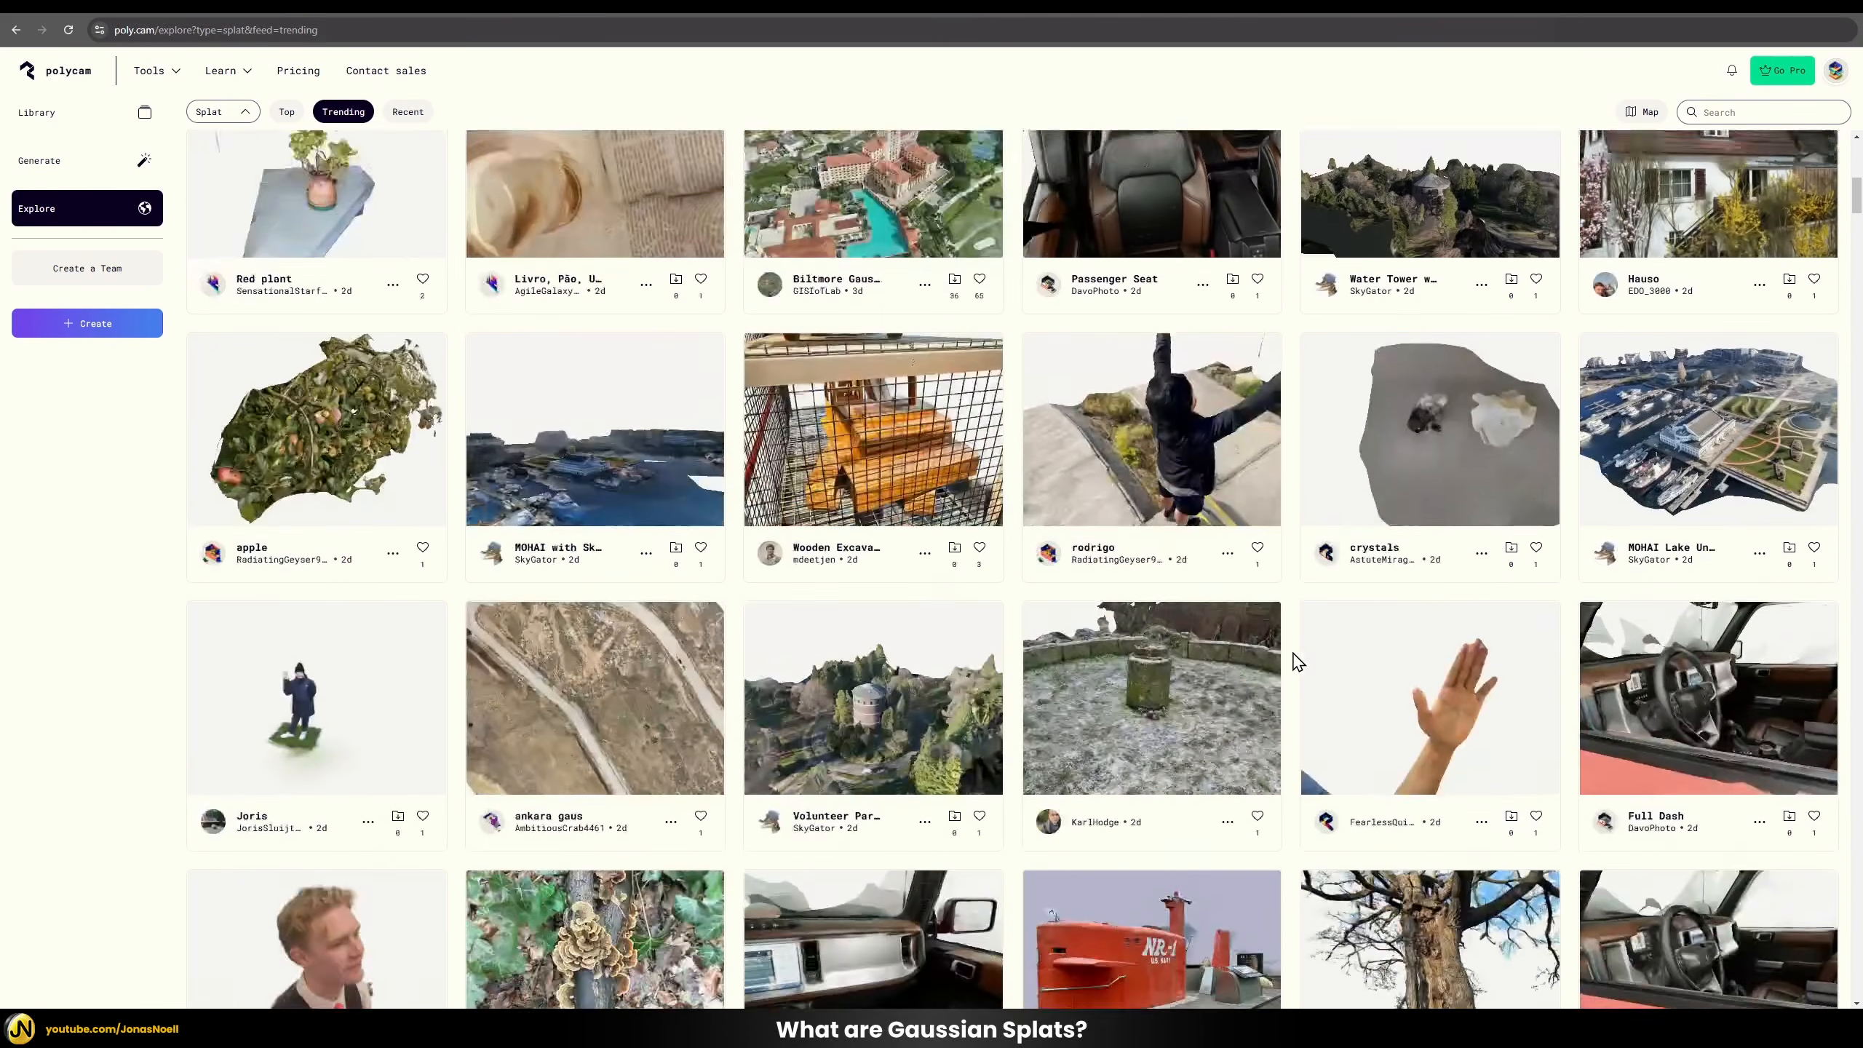
scroll(1293, 664, up, 15)
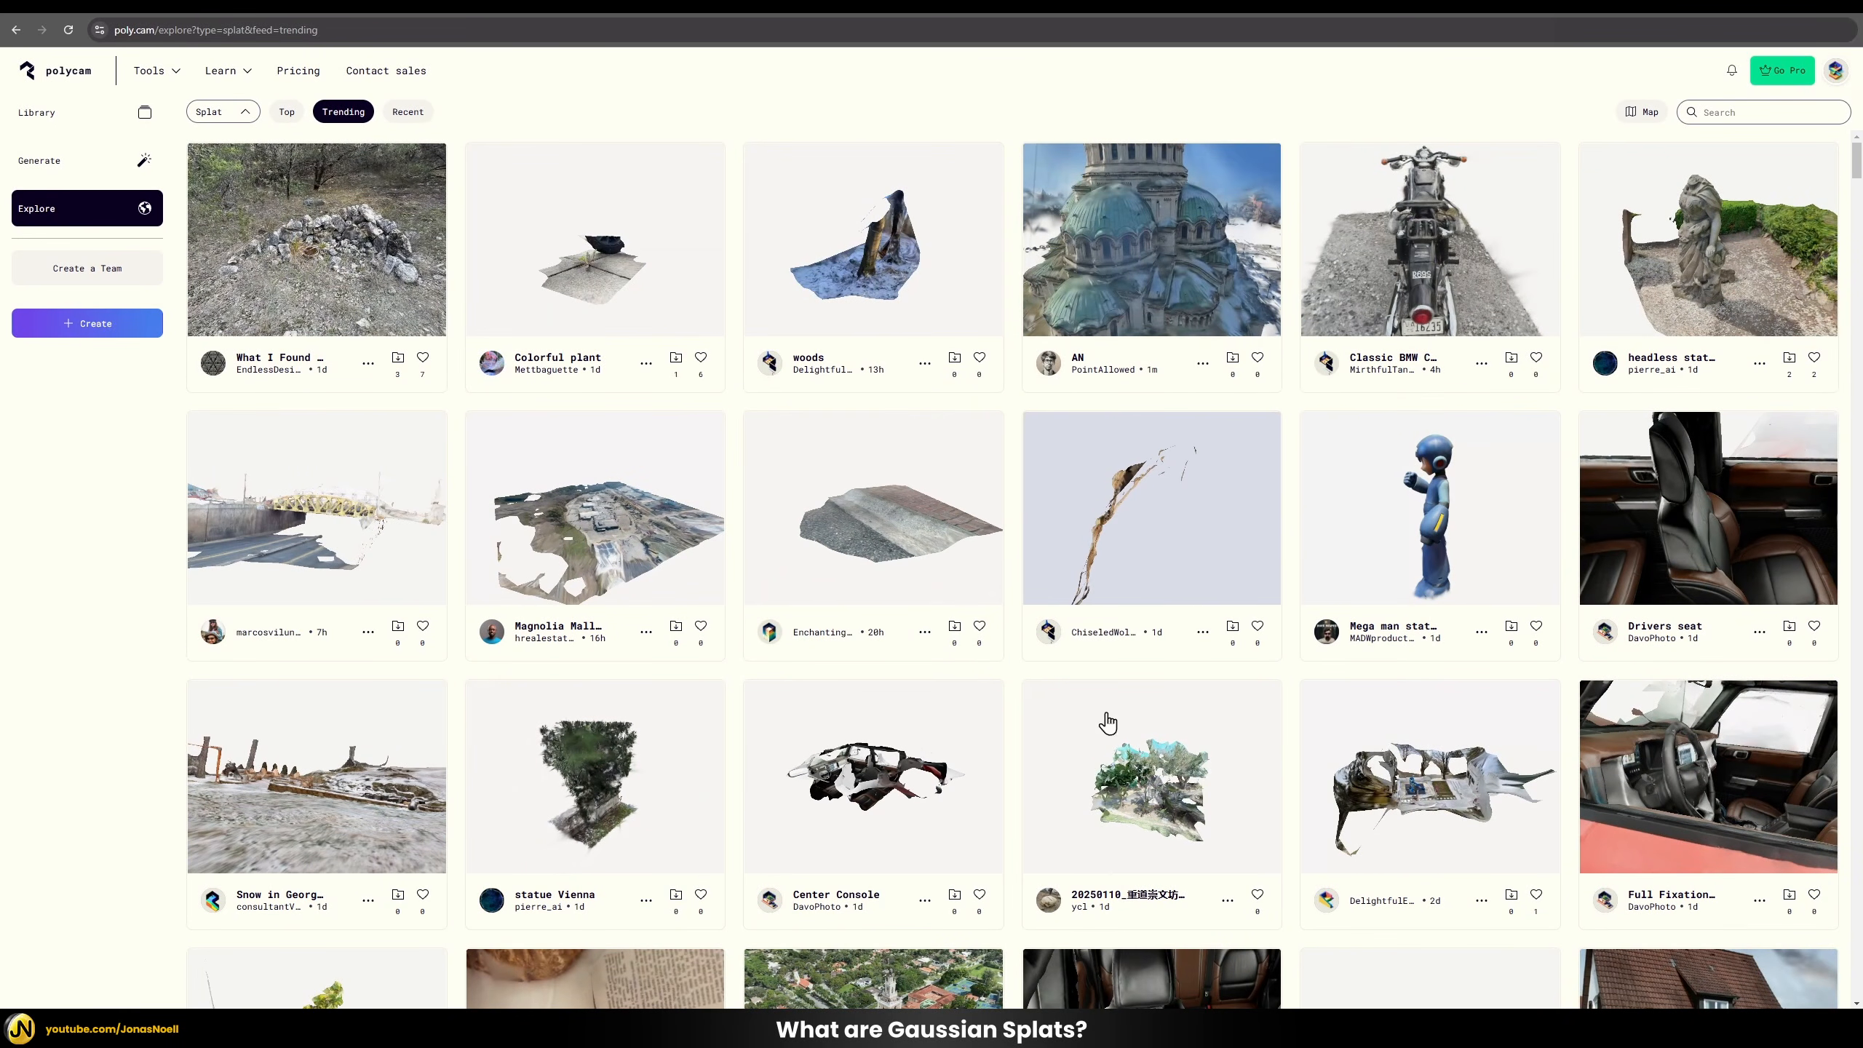
scroll(1082, 636, down, 8)
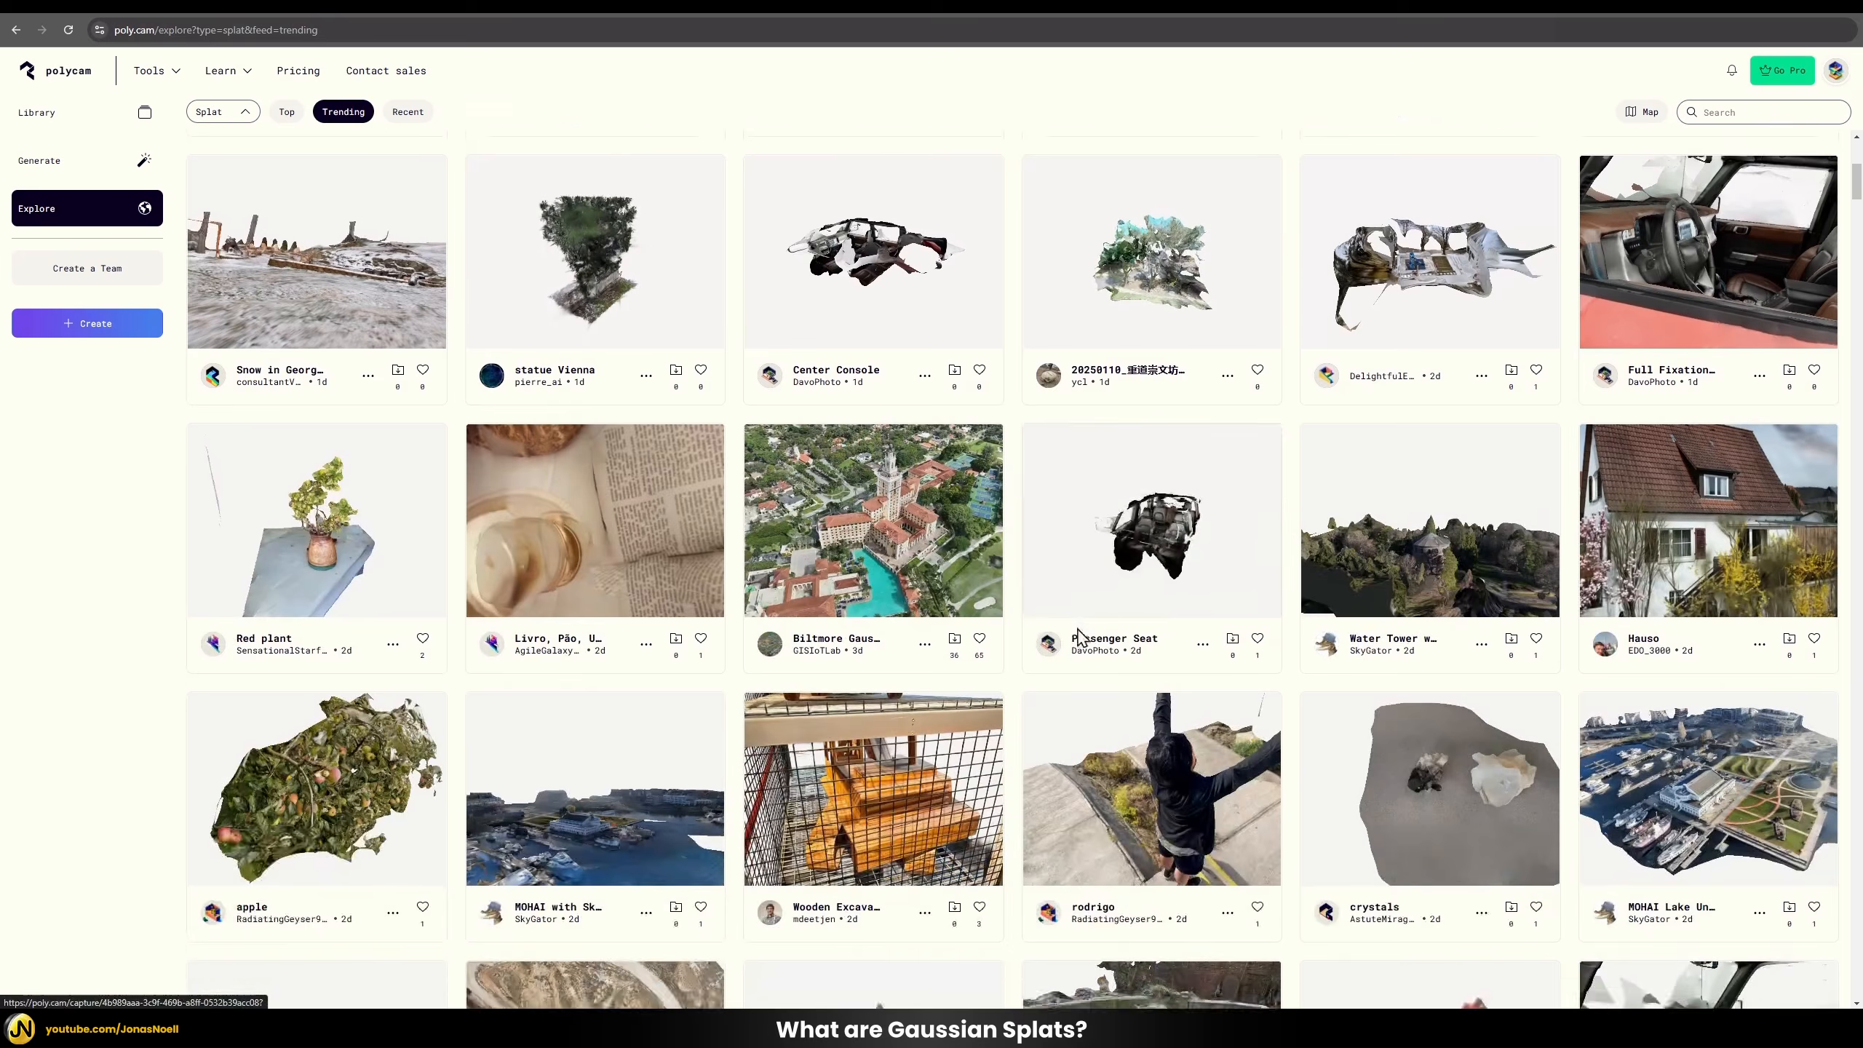
scroll(1081, 637, down, 8)
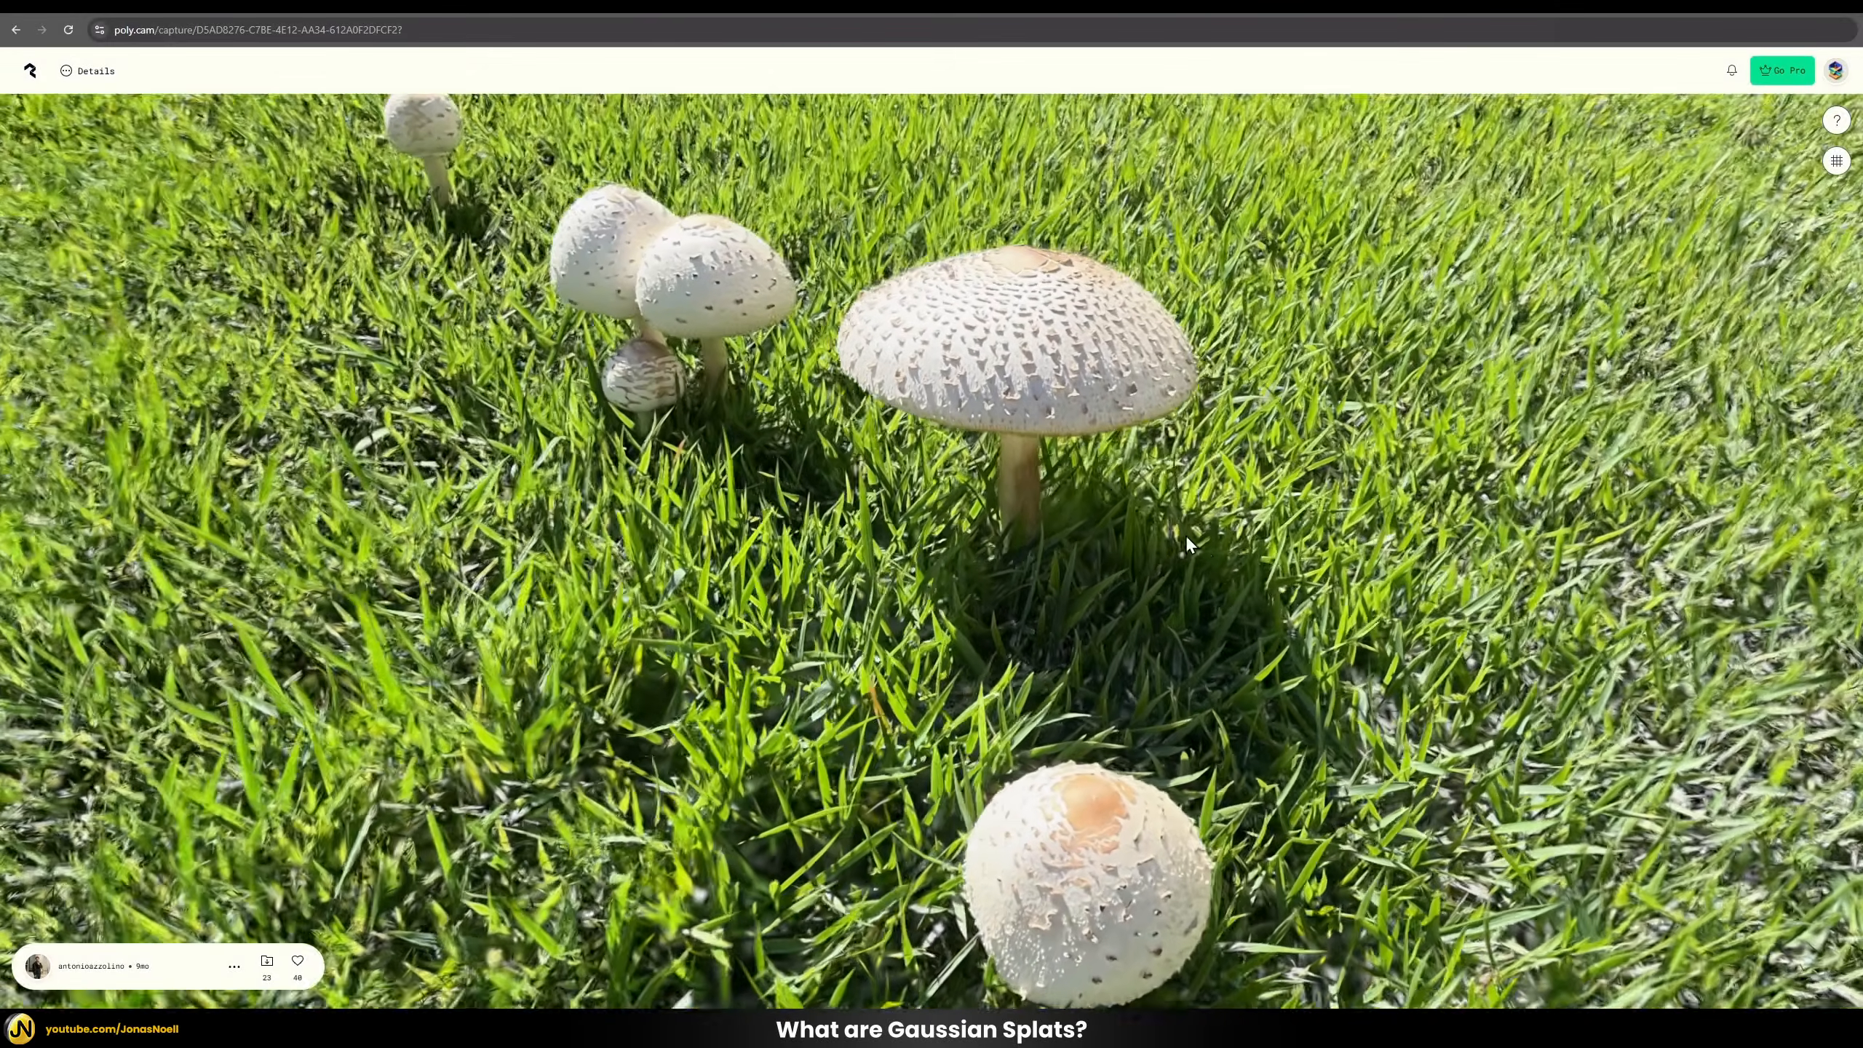
Step: Examine the splat of mushrooms in grass from several angles and distances, including the background around the lawn
drag(1188, 545, 1092, 417)
drag(966, 606, 888, 540)
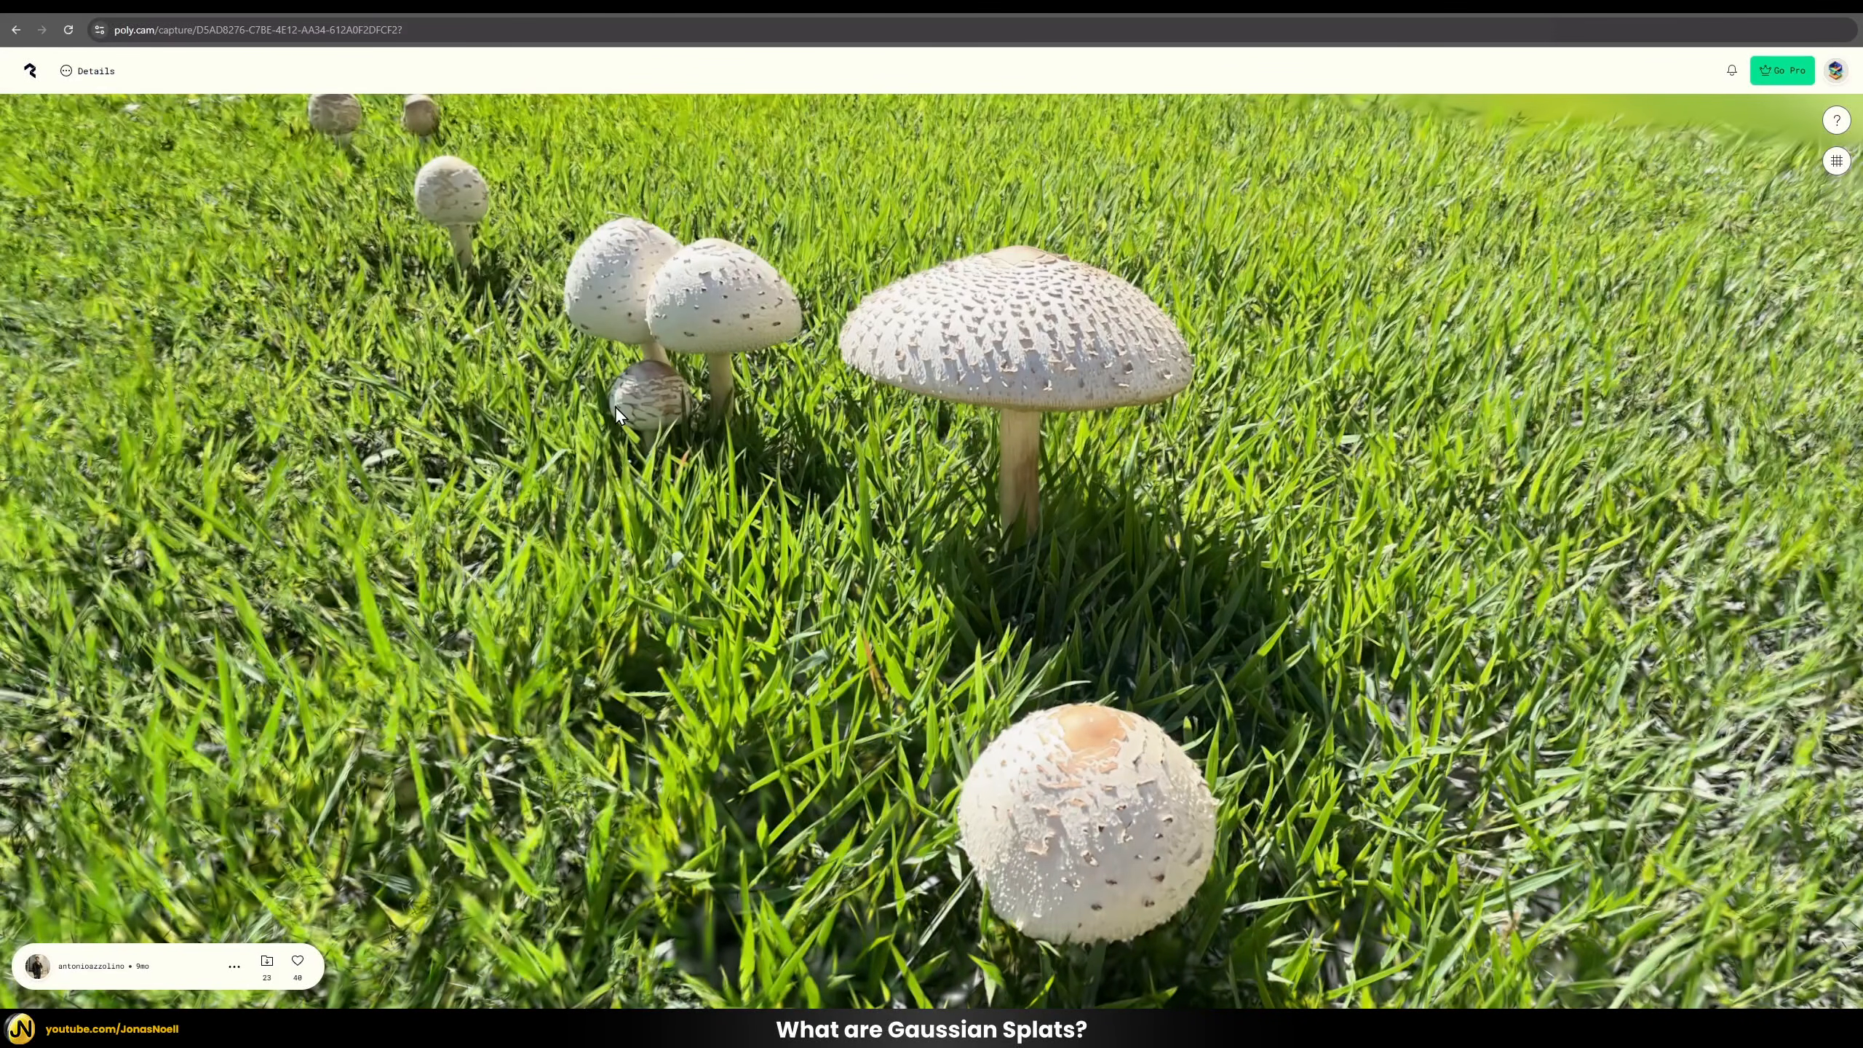
scroll(639, 382, down, 5)
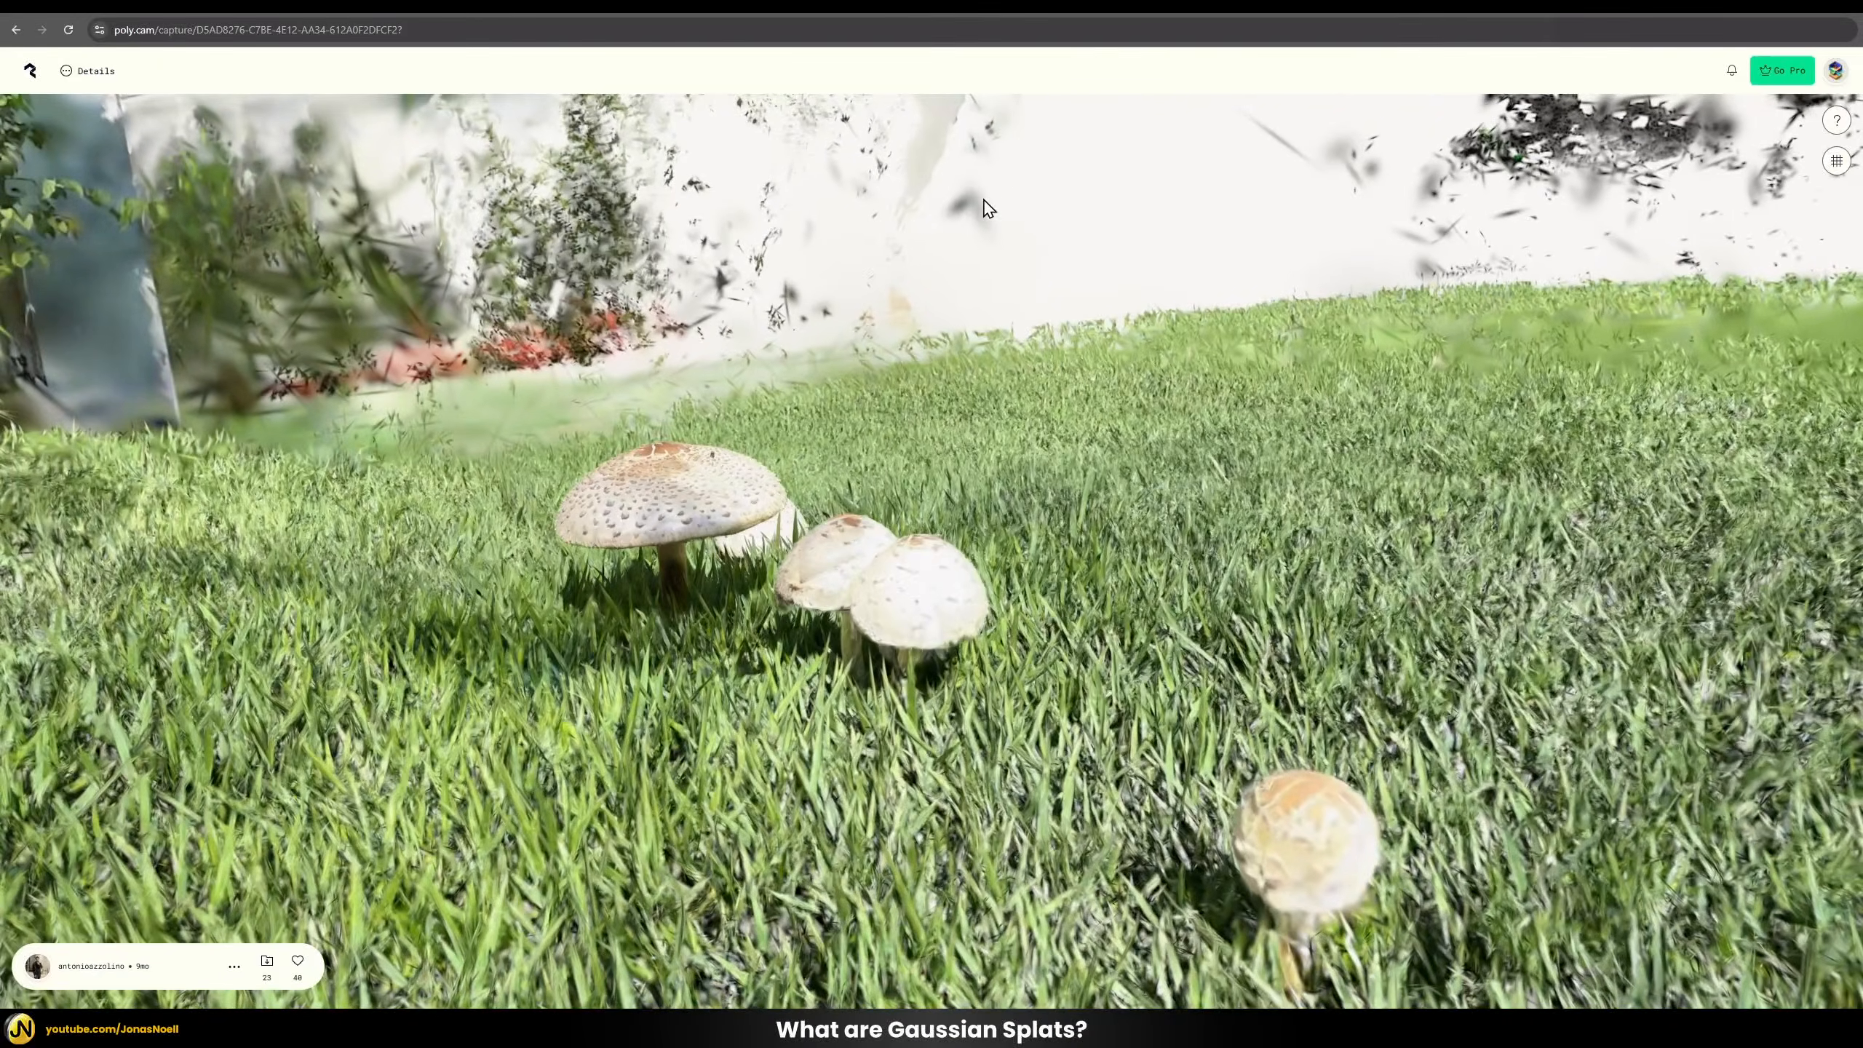
drag(984, 199, 926, 579)
scroll(970, 476, up, 5)
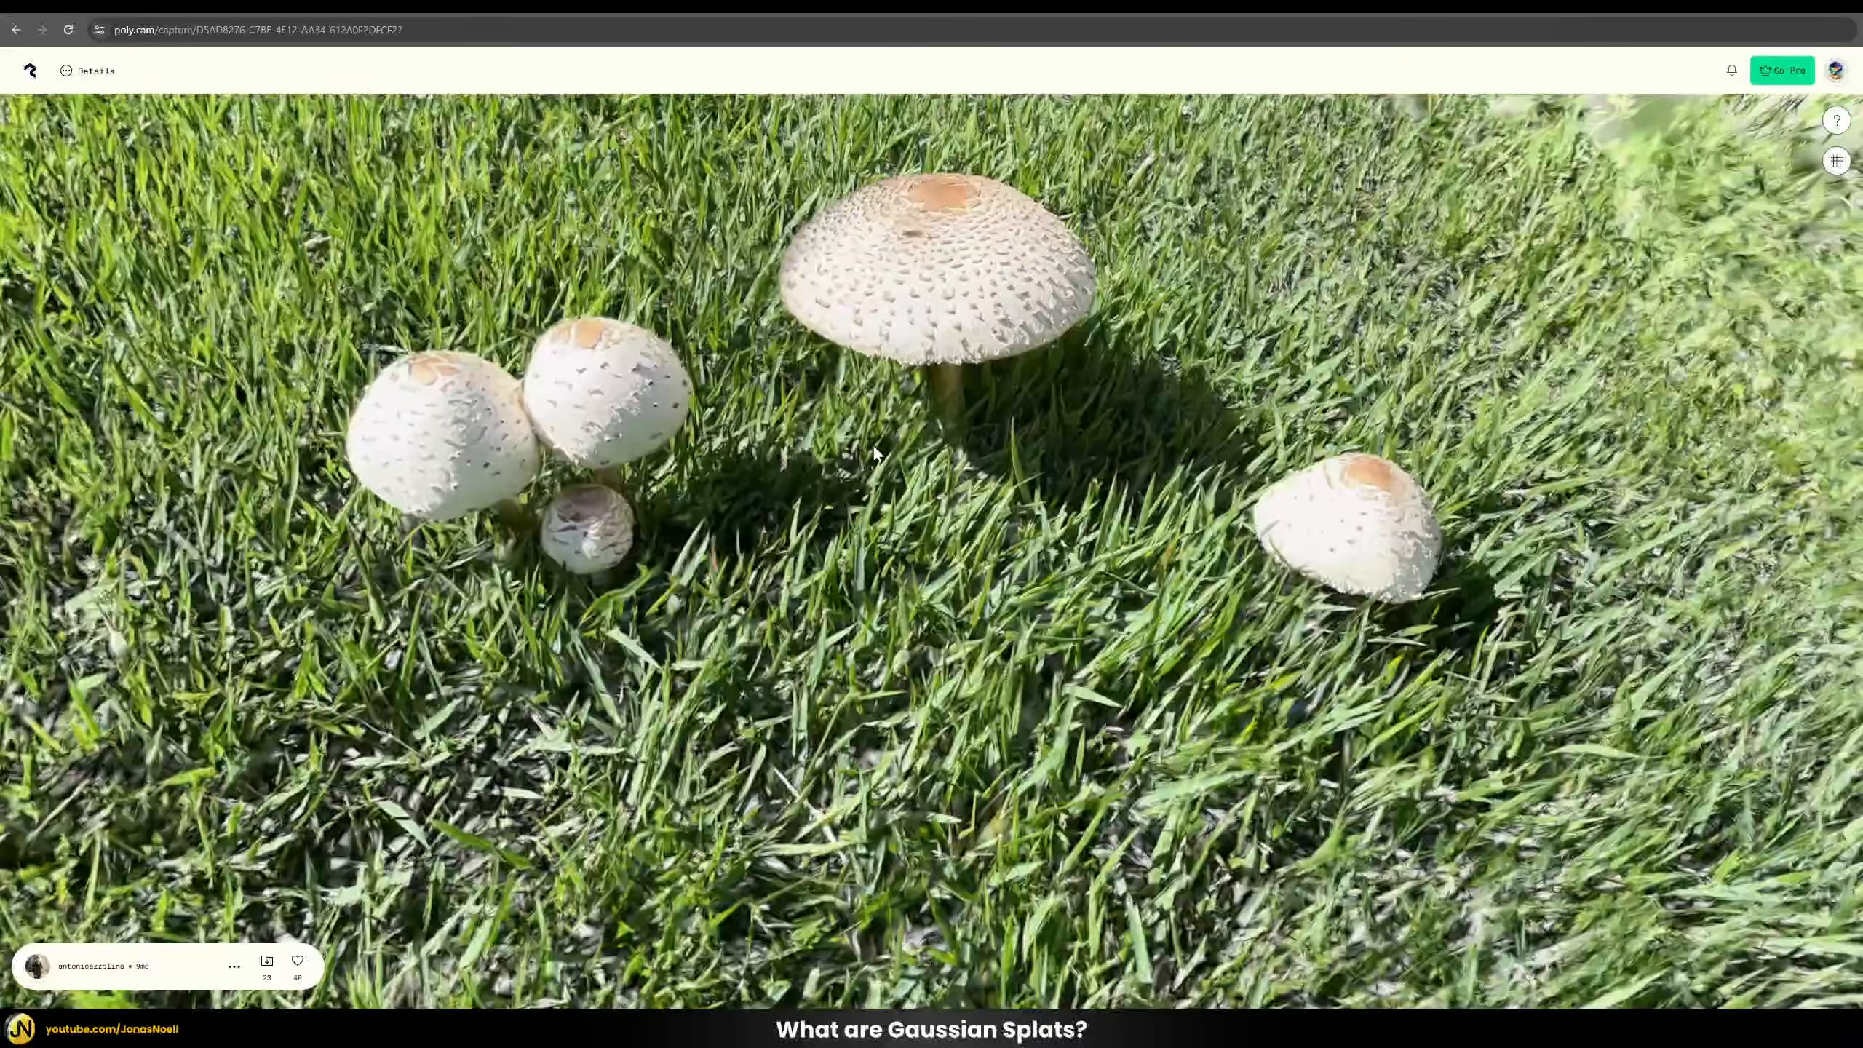
right_drag(874, 447, 905, 510)
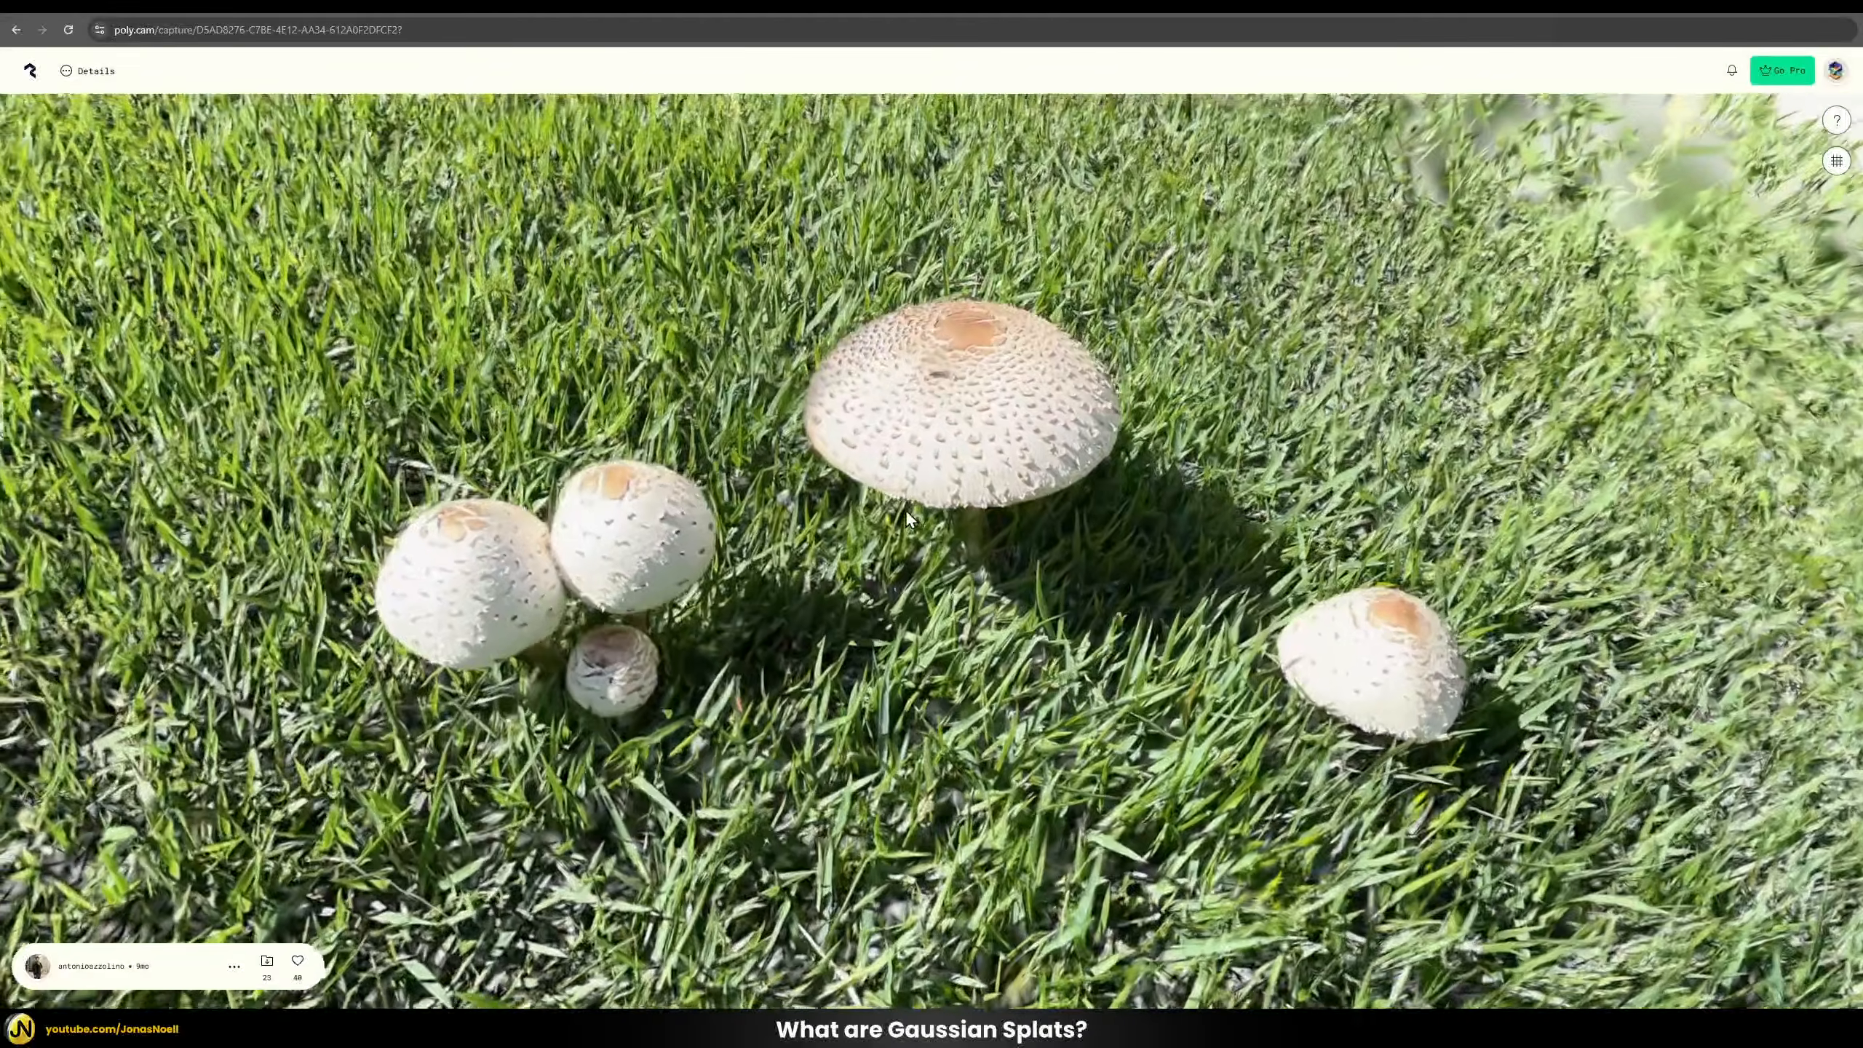
drag(905, 510, 701, 623)
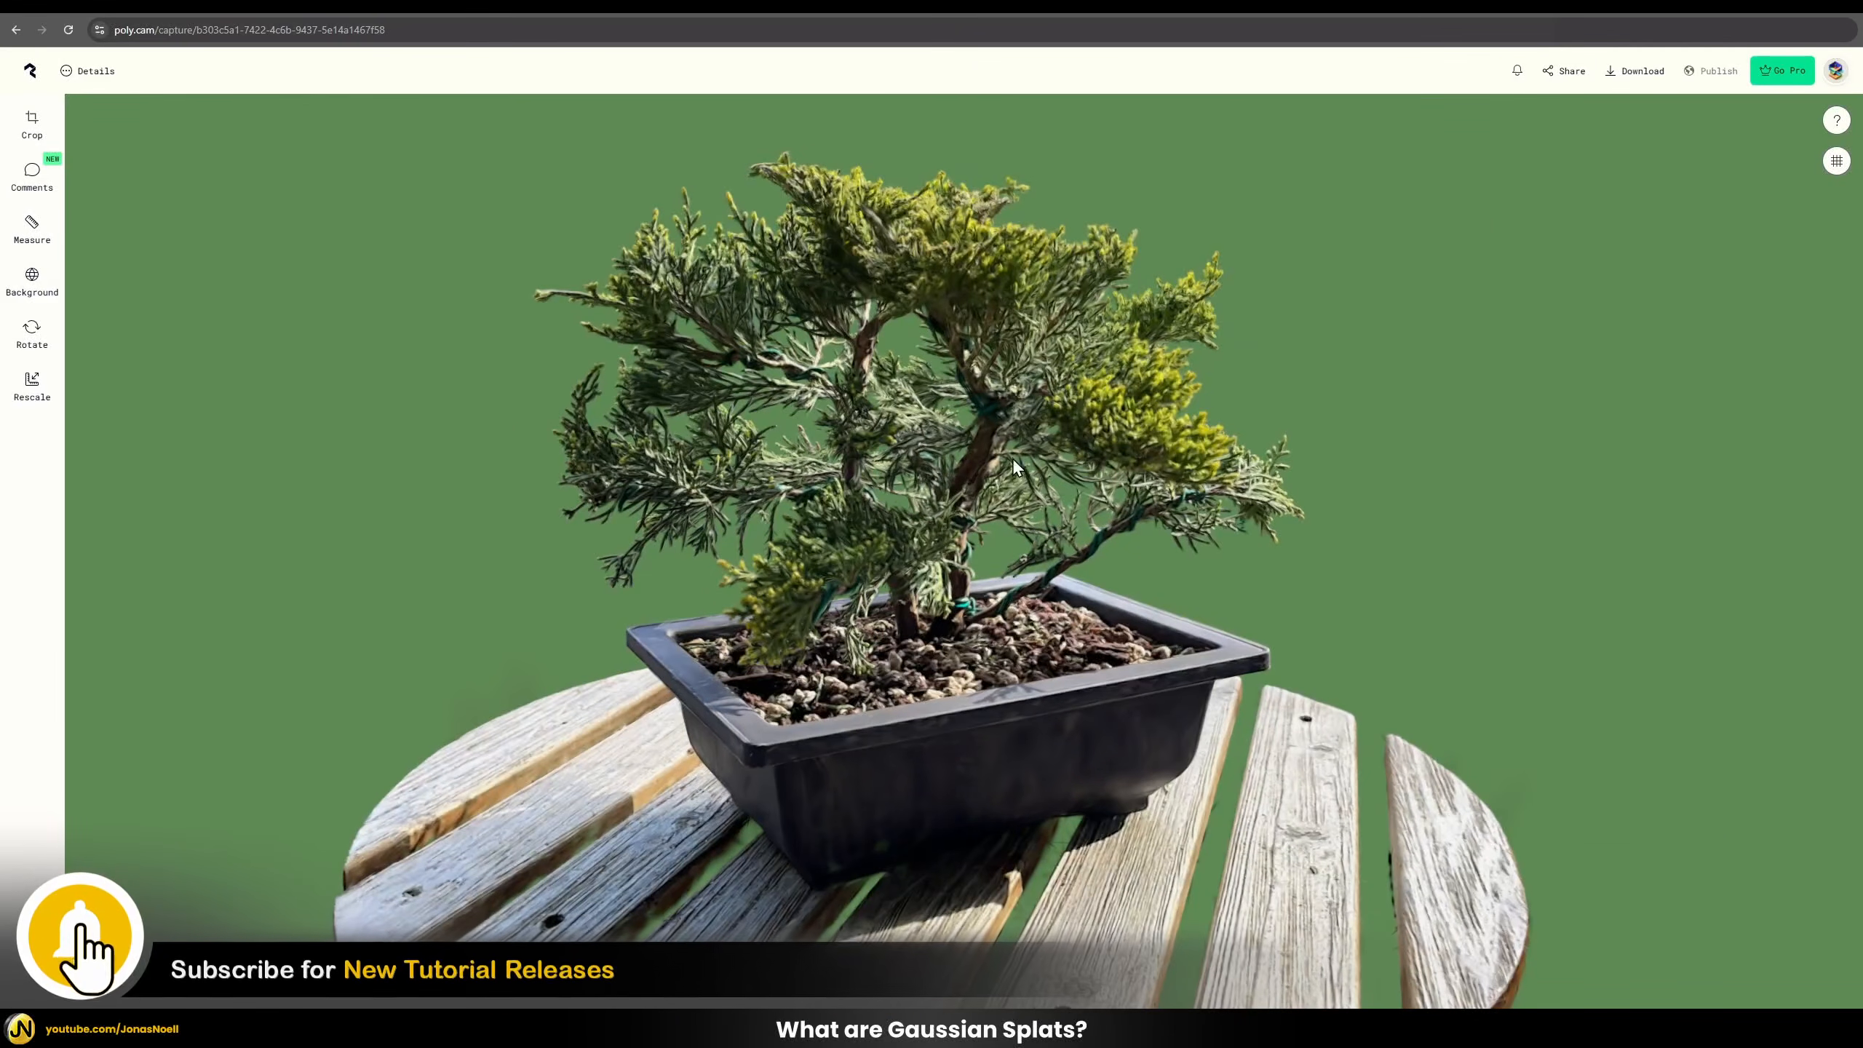
Step: Examine the bonsai splat from different sides and distances, checking the foliage and the edges of the wooden table
drag(1013, 457, 675, 406)
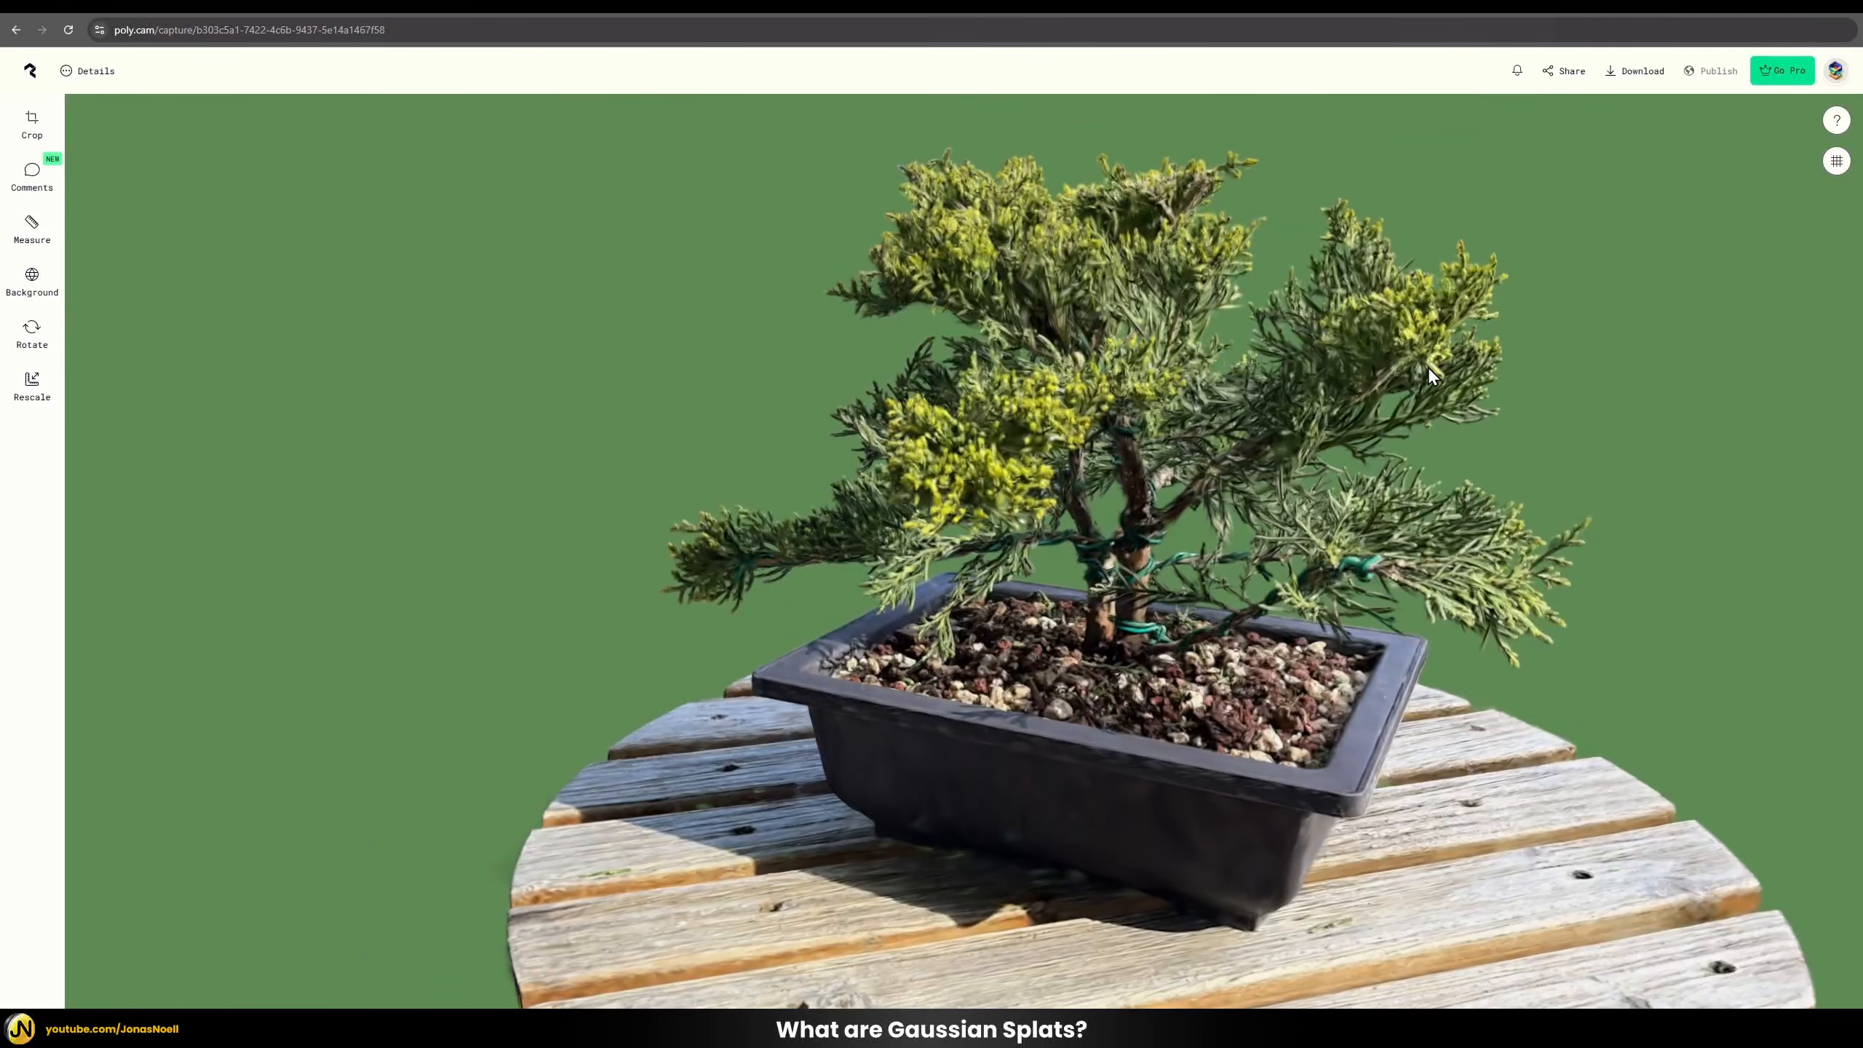
drag(1179, 417, 1051, 387)
drag(824, 388, 1077, 501)
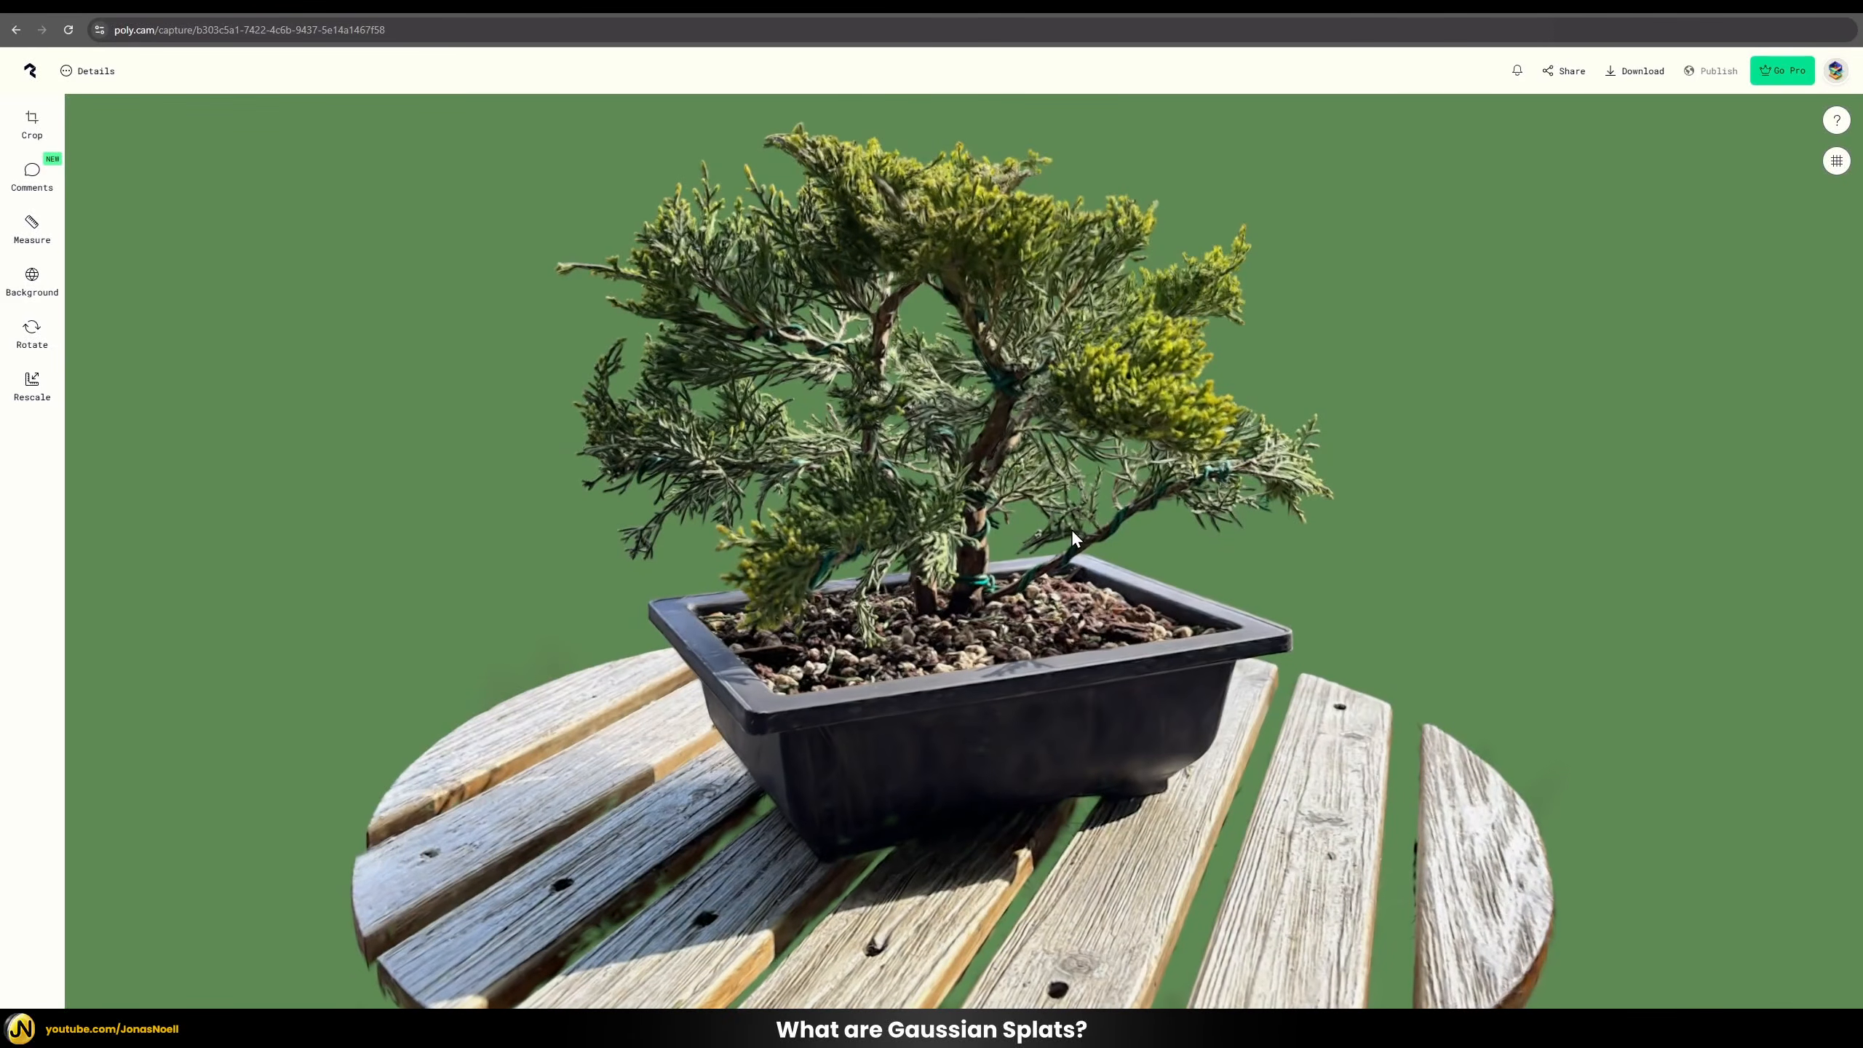
scroll(1070, 528, down, 5)
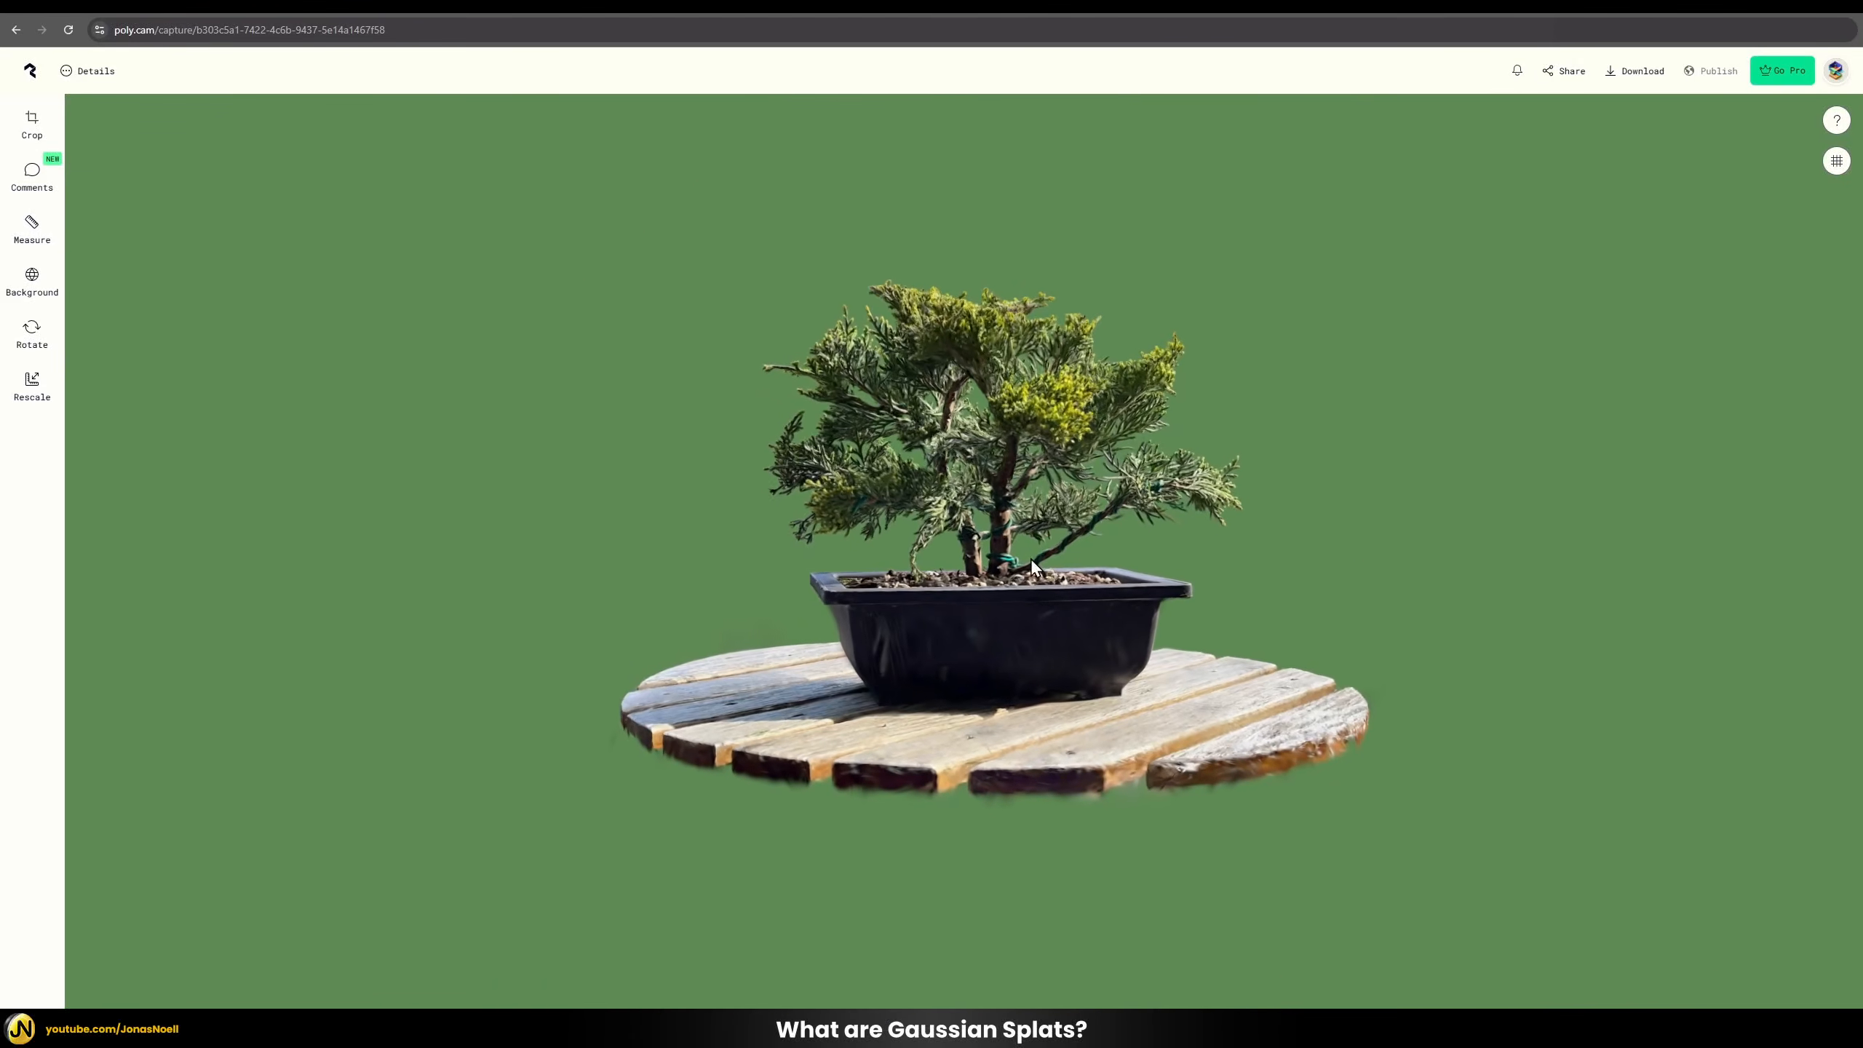
scroll(1034, 580, up, 5)
drag(1039, 612, 1123, 591)
drag(753, 604, 1115, 545)
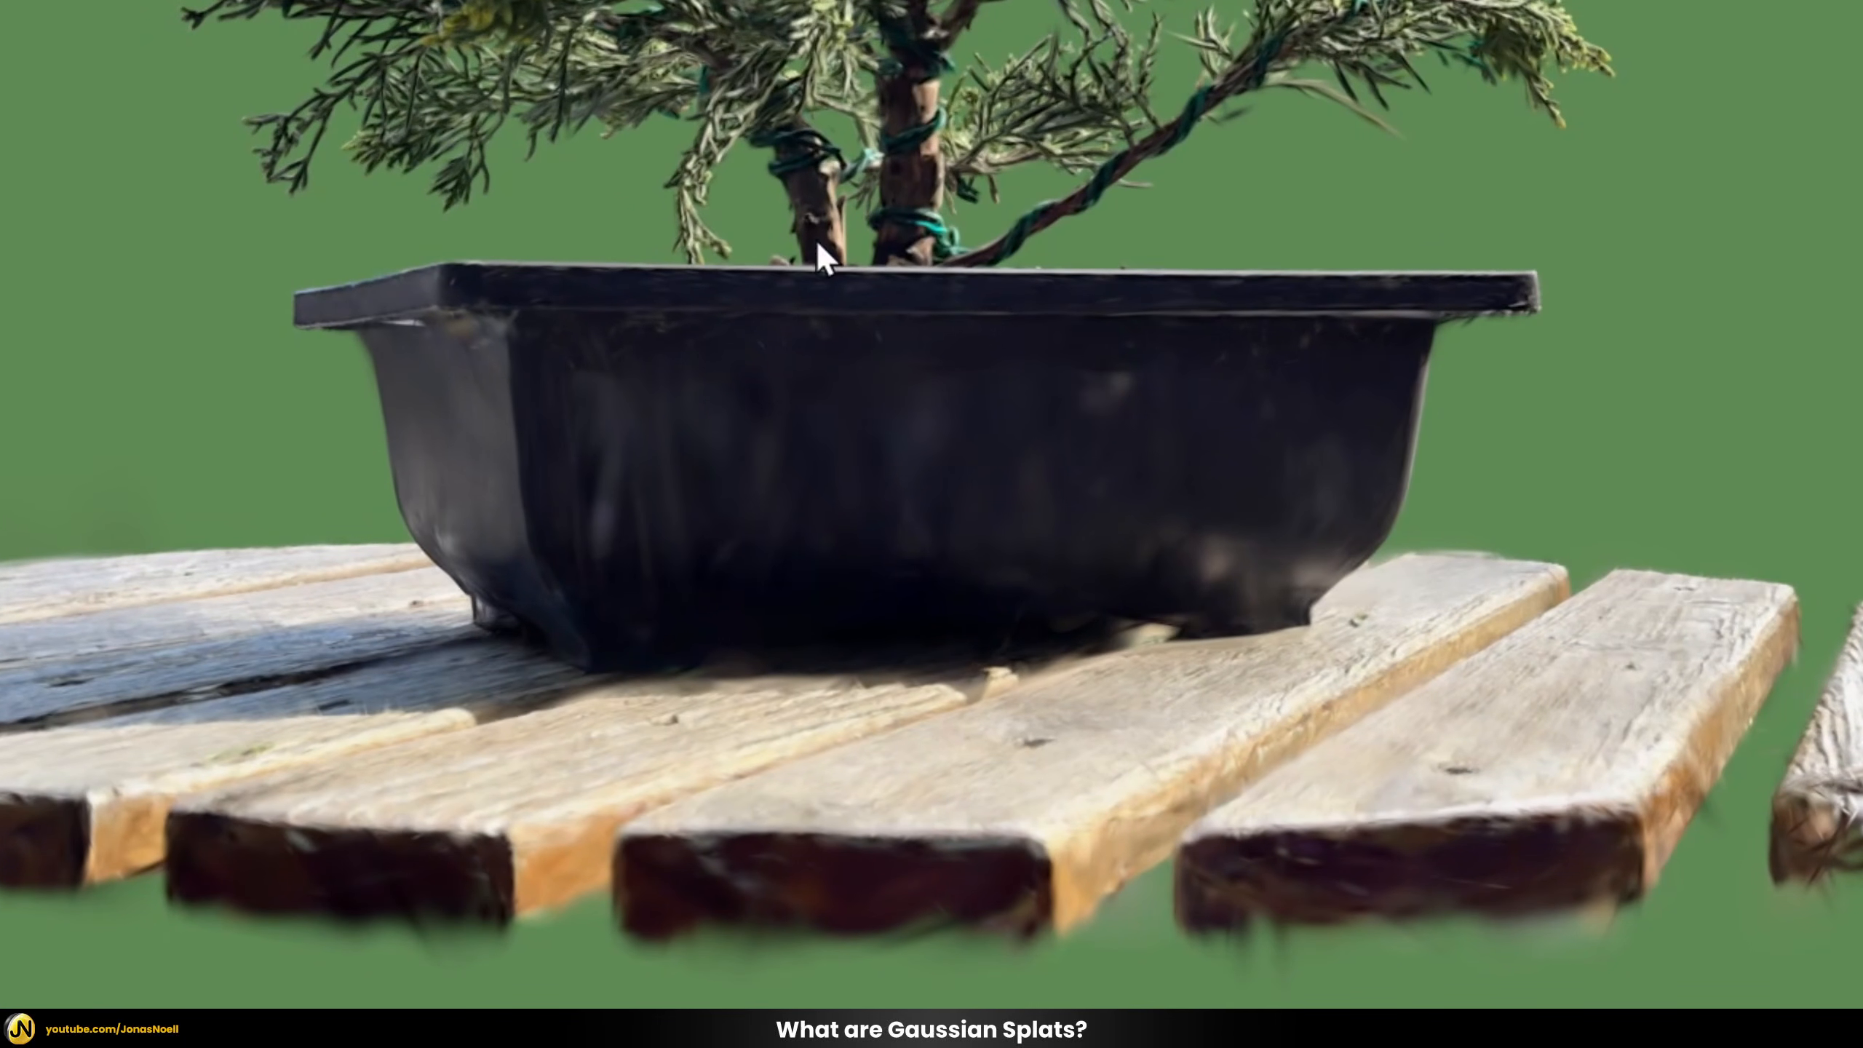
Step: Inspect the sheen on the bonsai's black pot and the table slats from low, high and opposite viewpoints
drag(818, 246, 1382, 381)
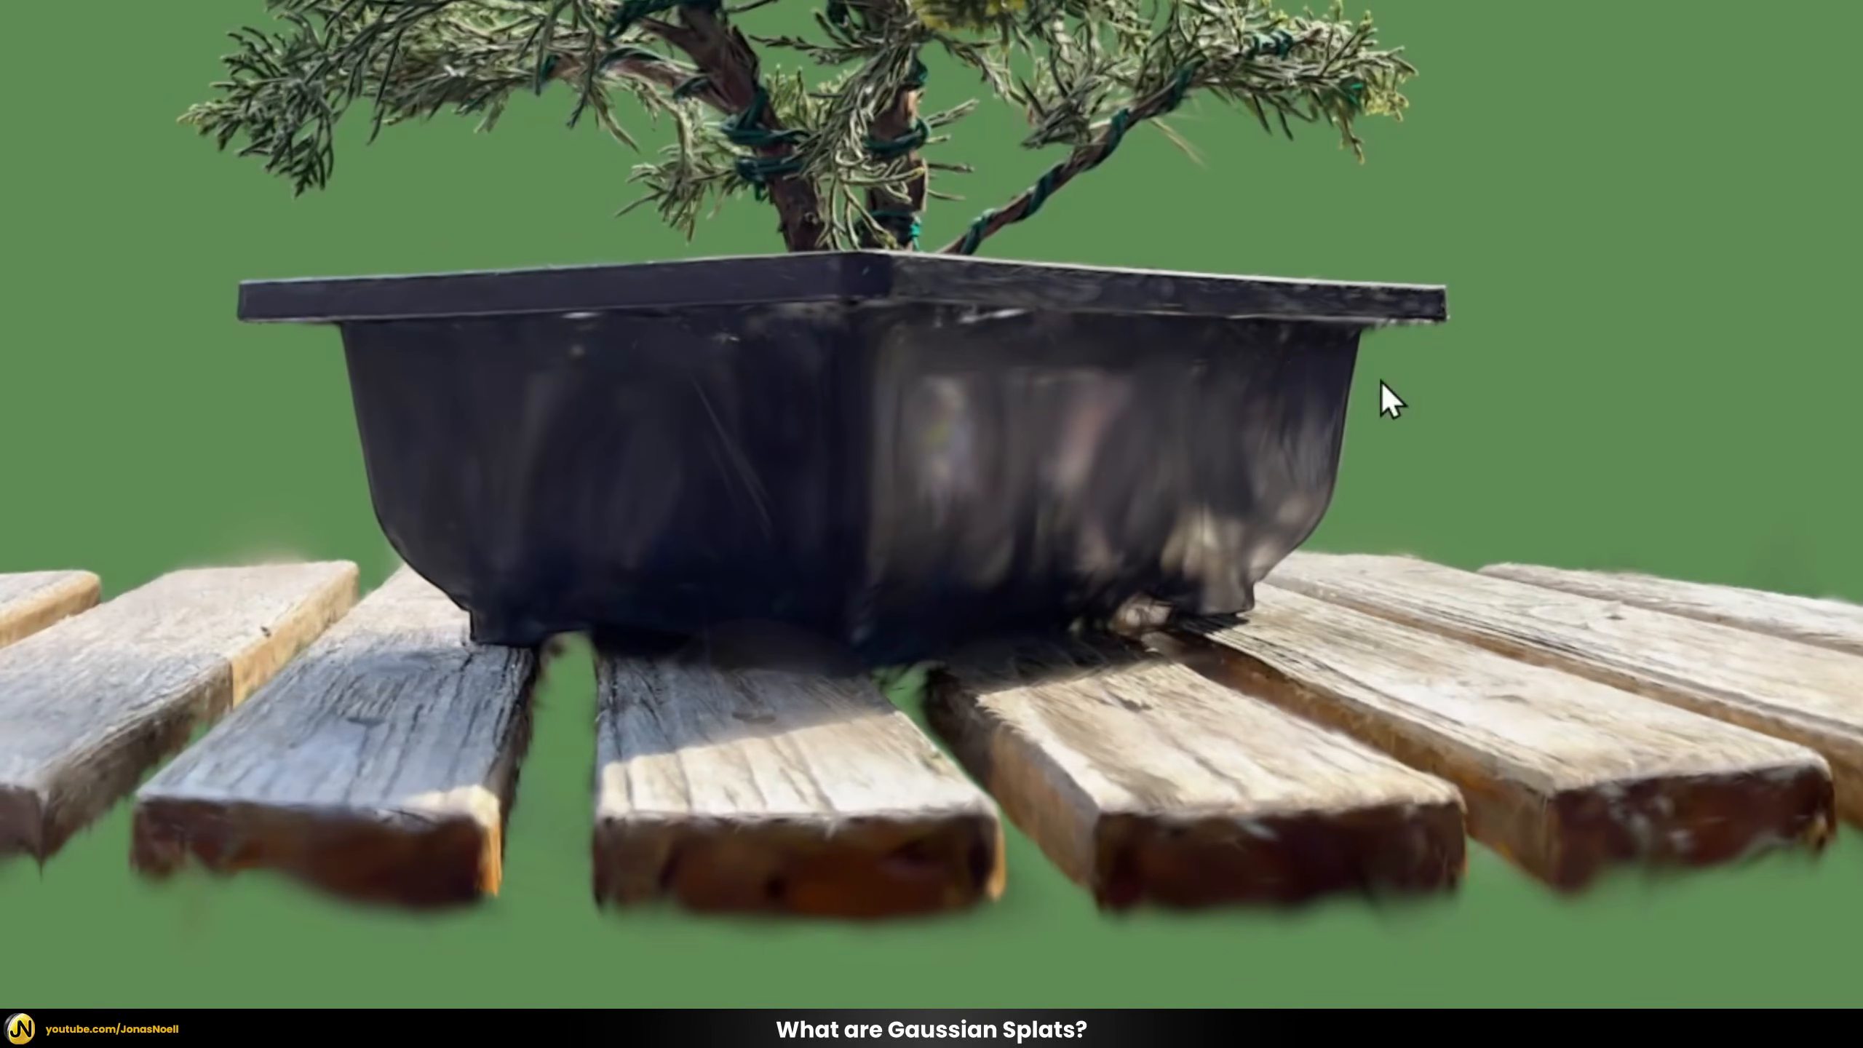
drag(840, 550, 1330, 449)
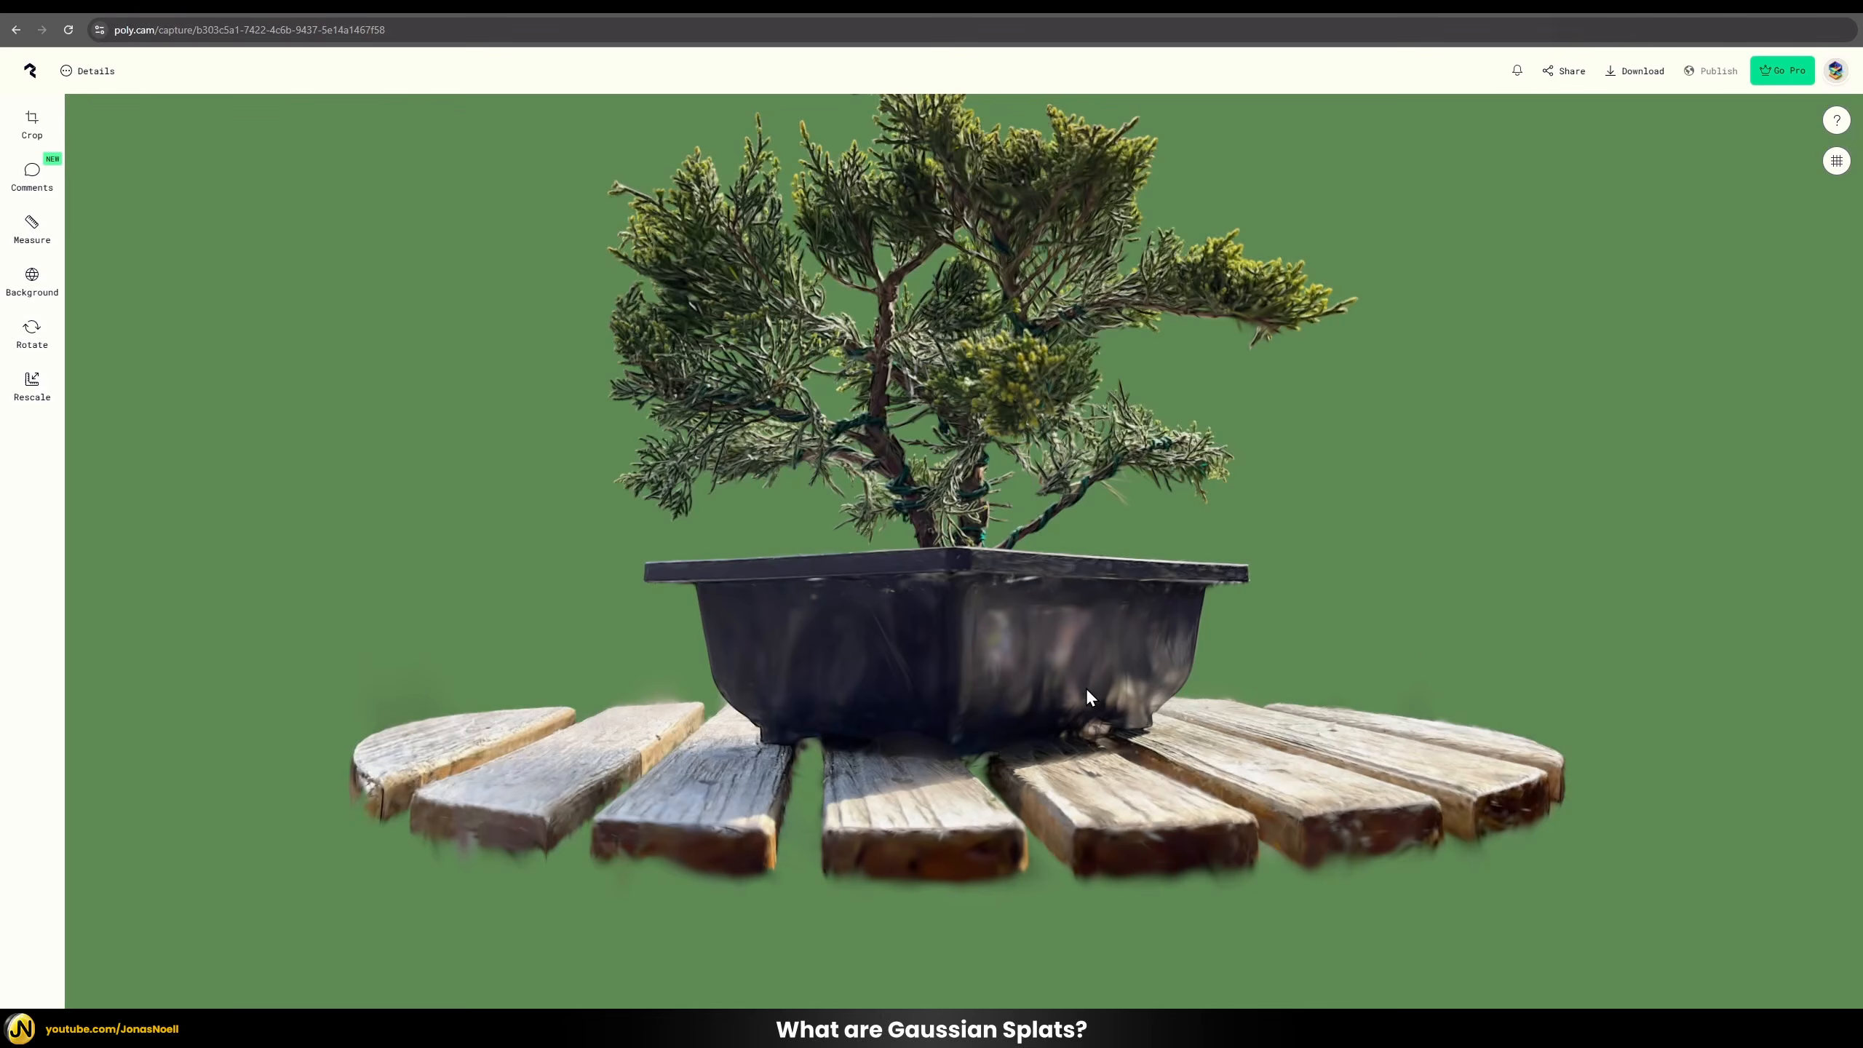
drag(1072, 673, 926, 542)
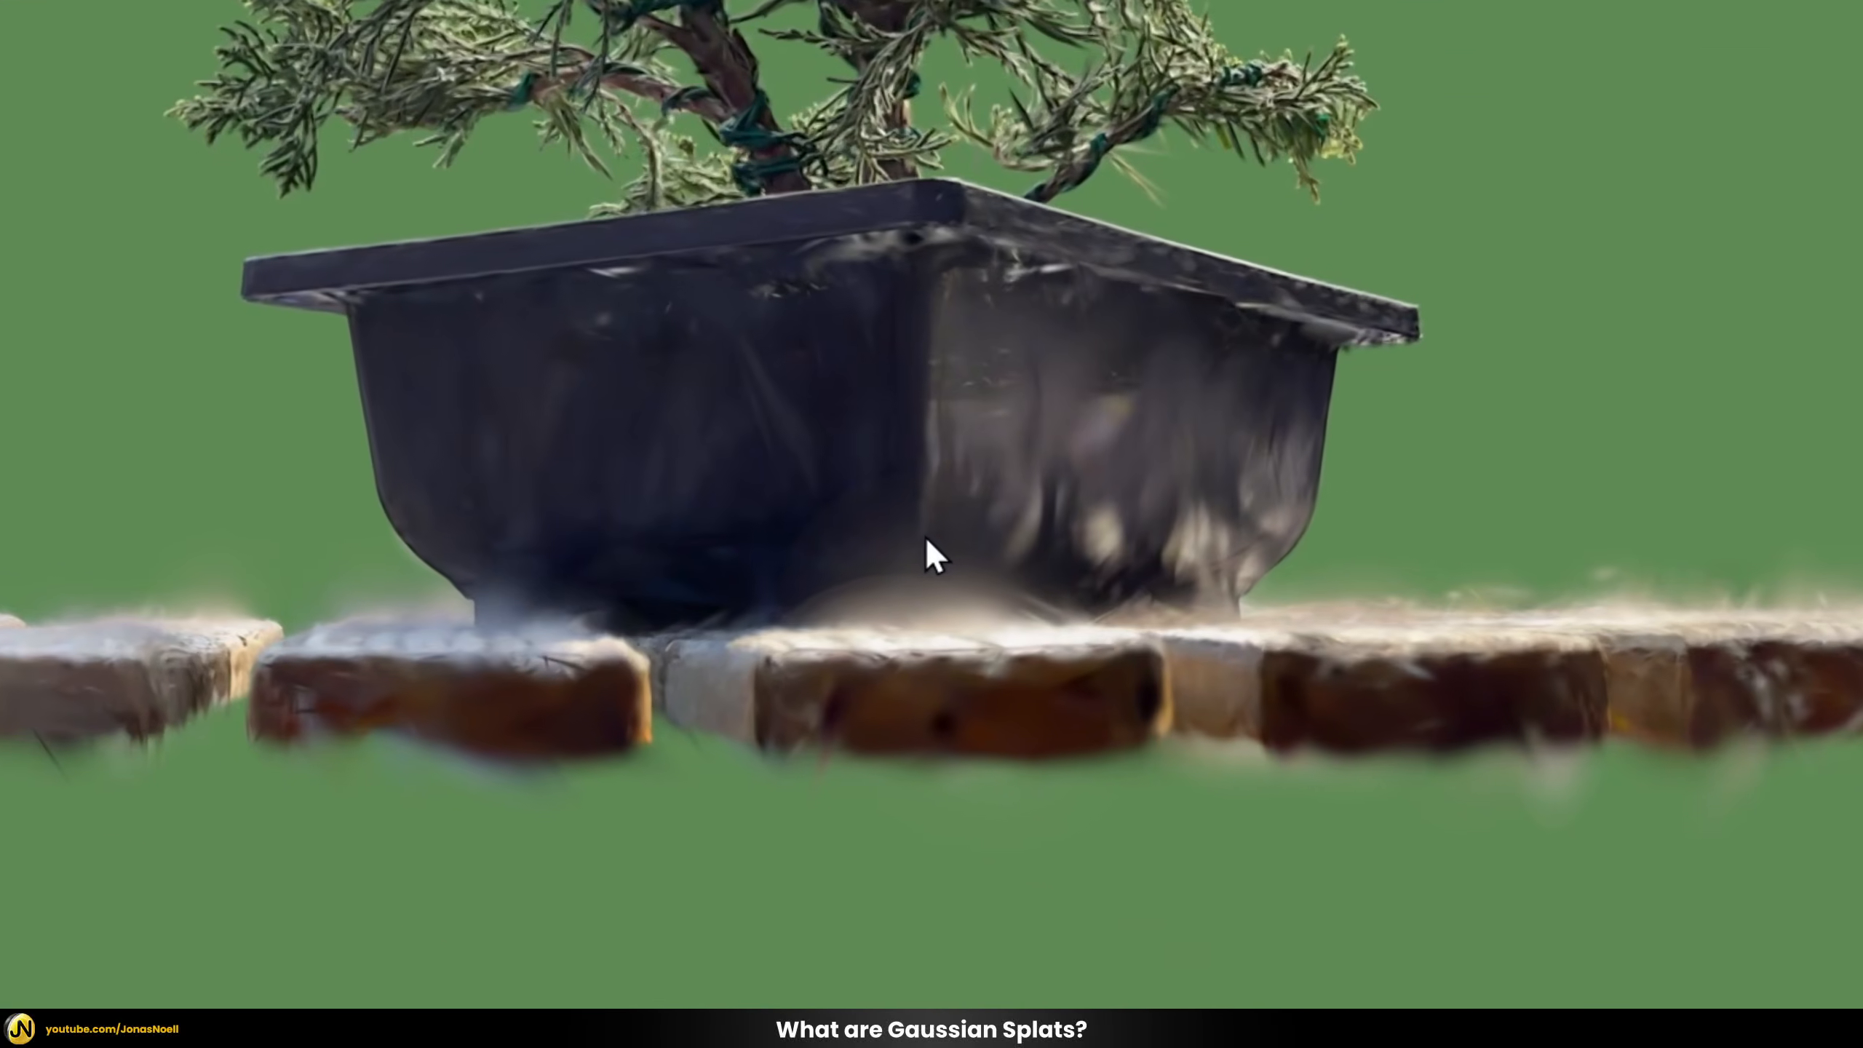
drag(1664, 586, 1158, 710)
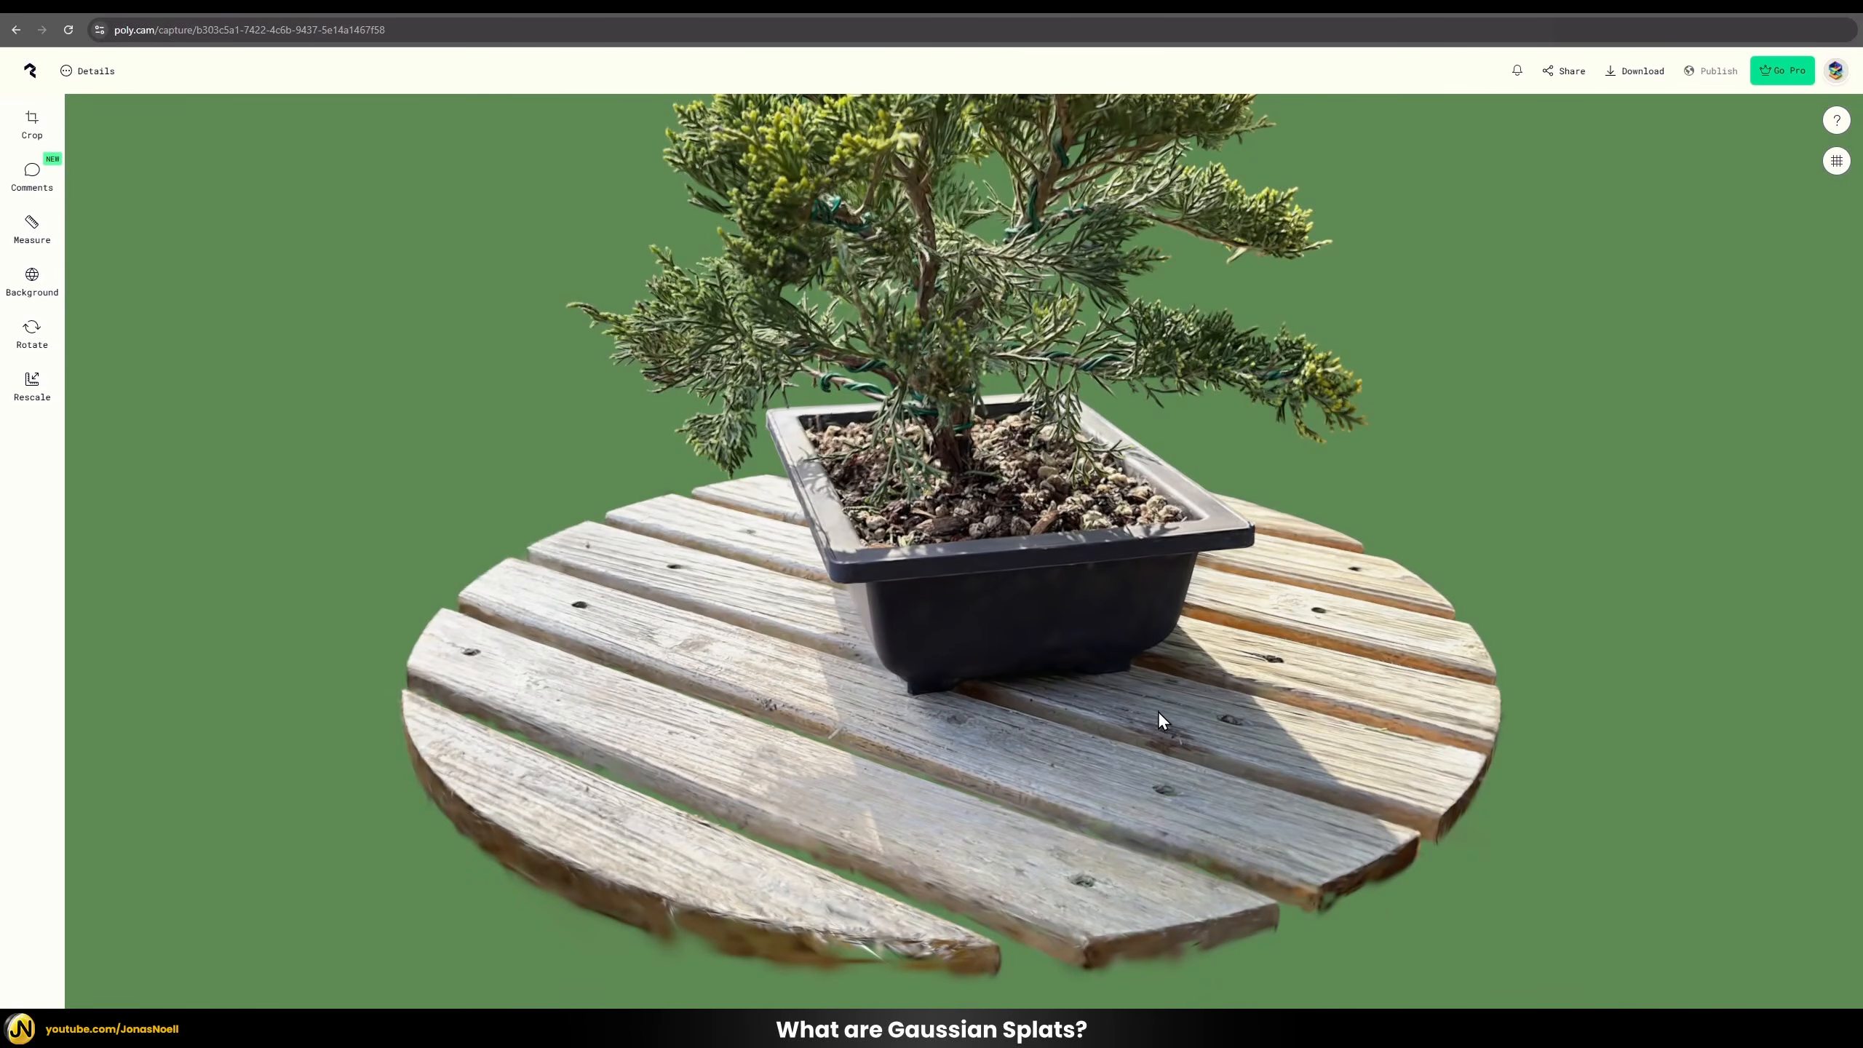
scroll(1153, 661, down, 5)
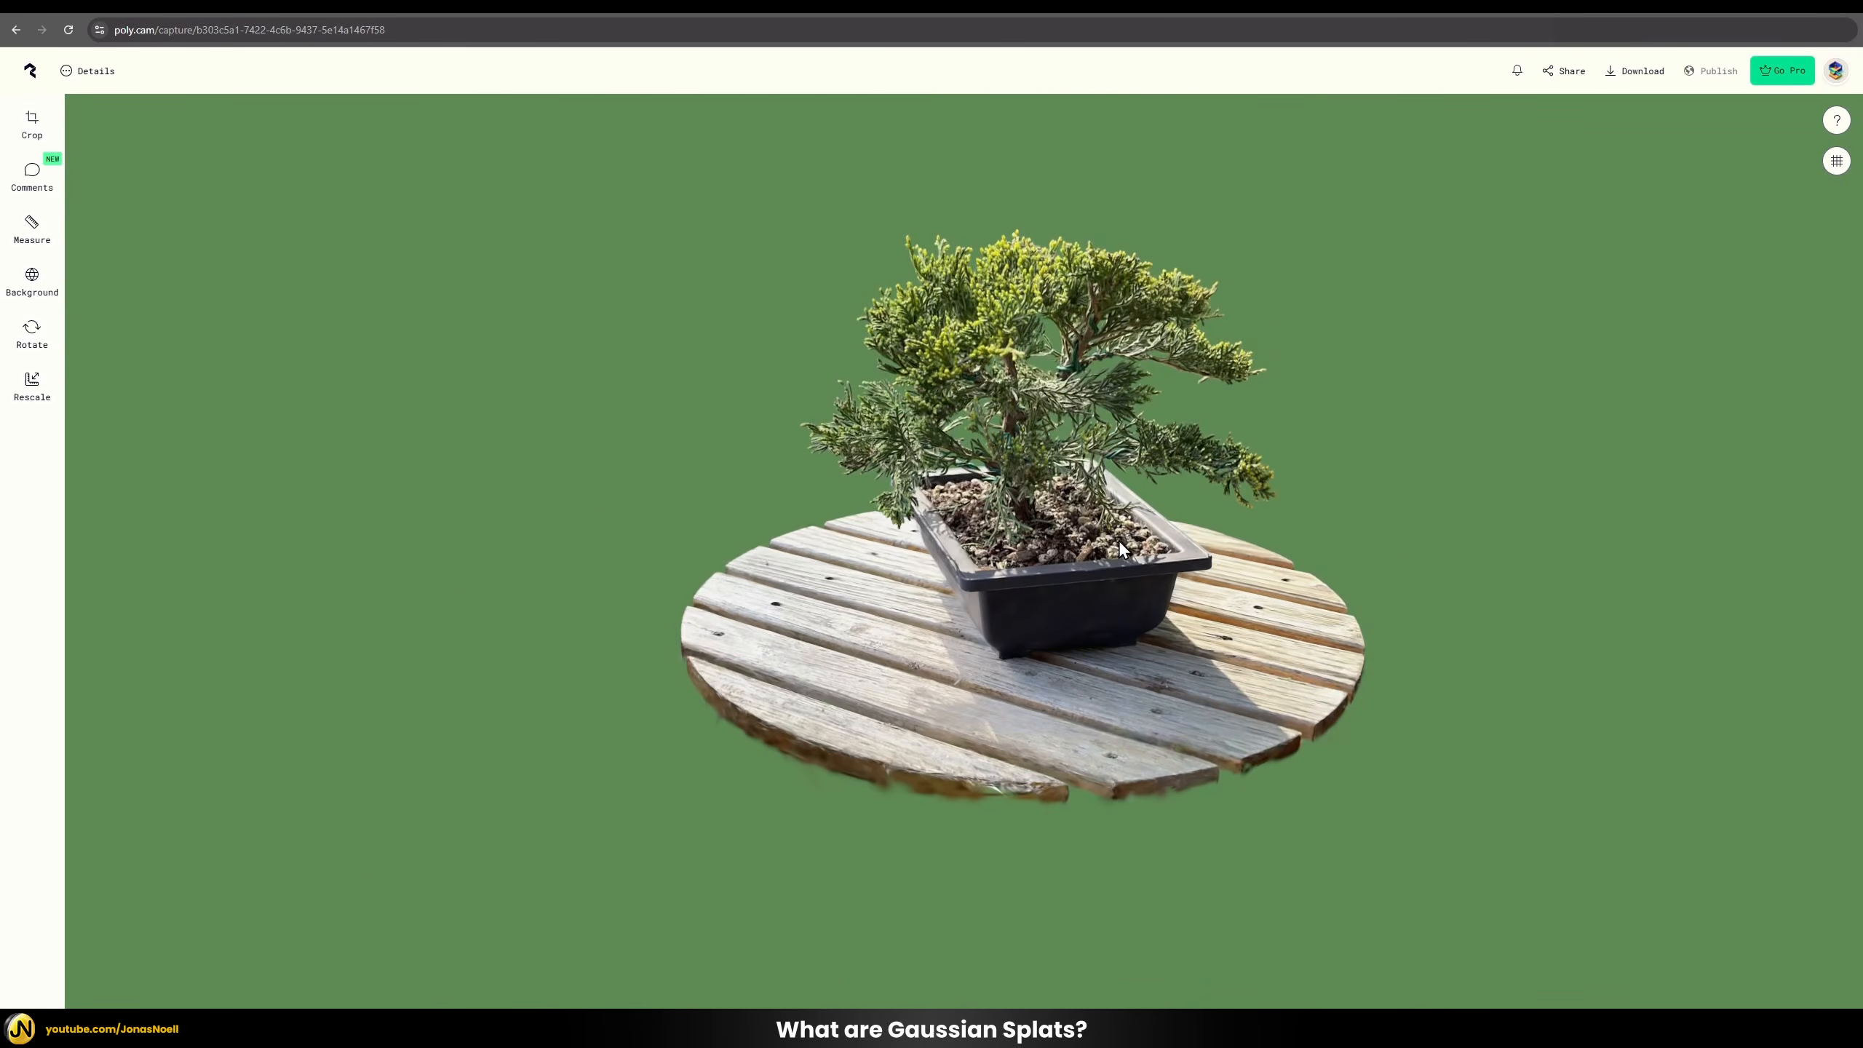
scroll(1111, 519, up, 5)
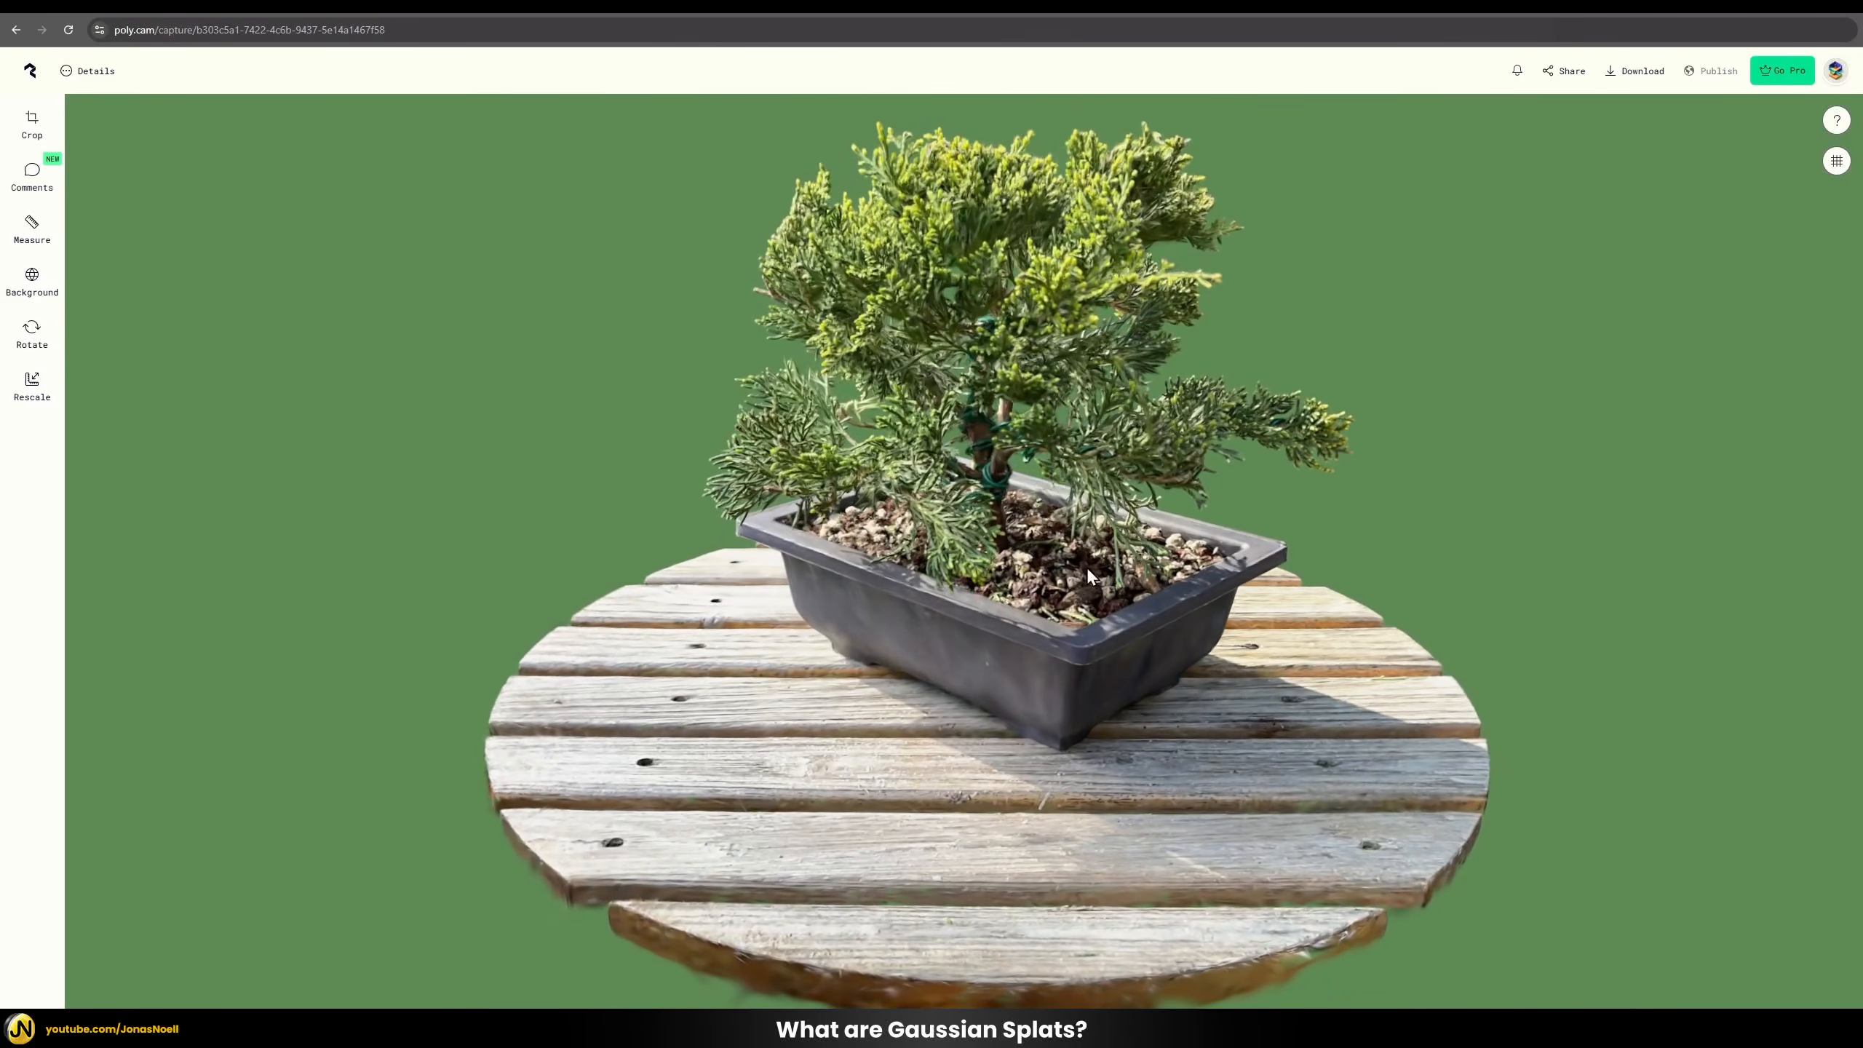
drag(929, 518, 943, 623)
drag(902, 563, 1217, 511)
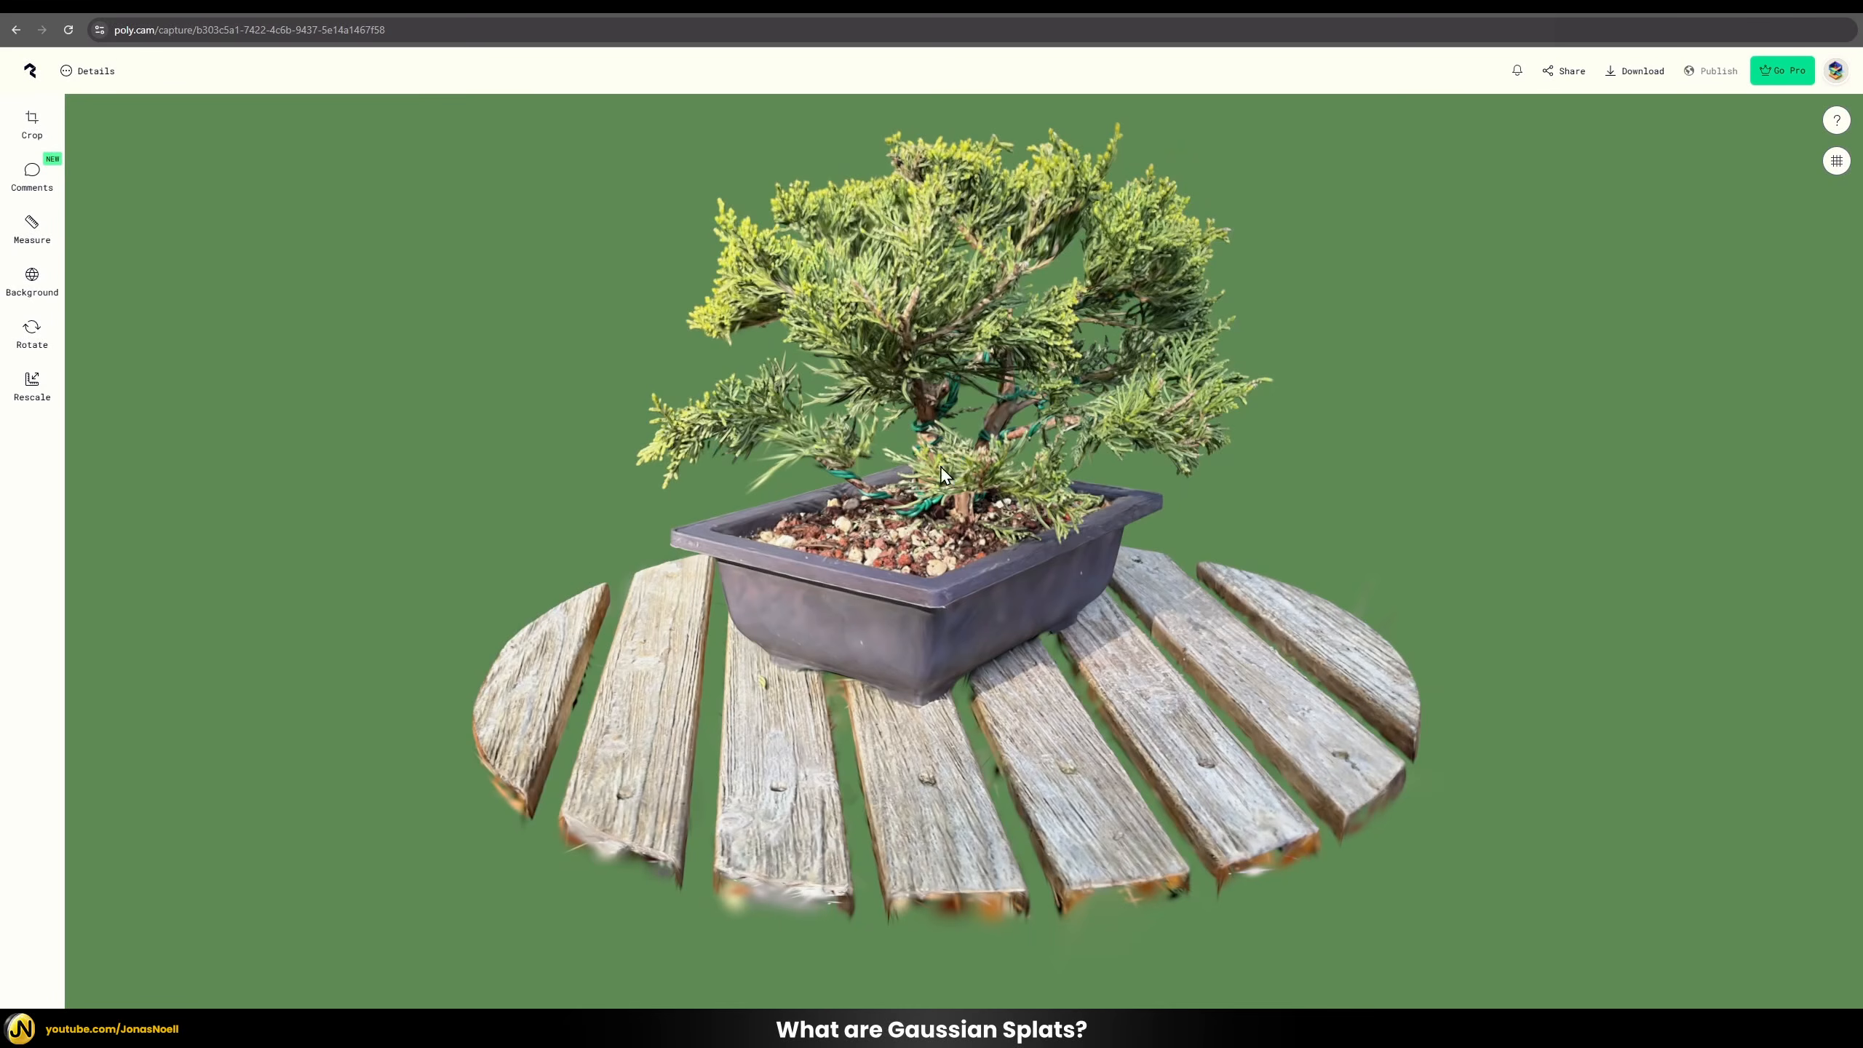
drag(820, 572, 946, 556)
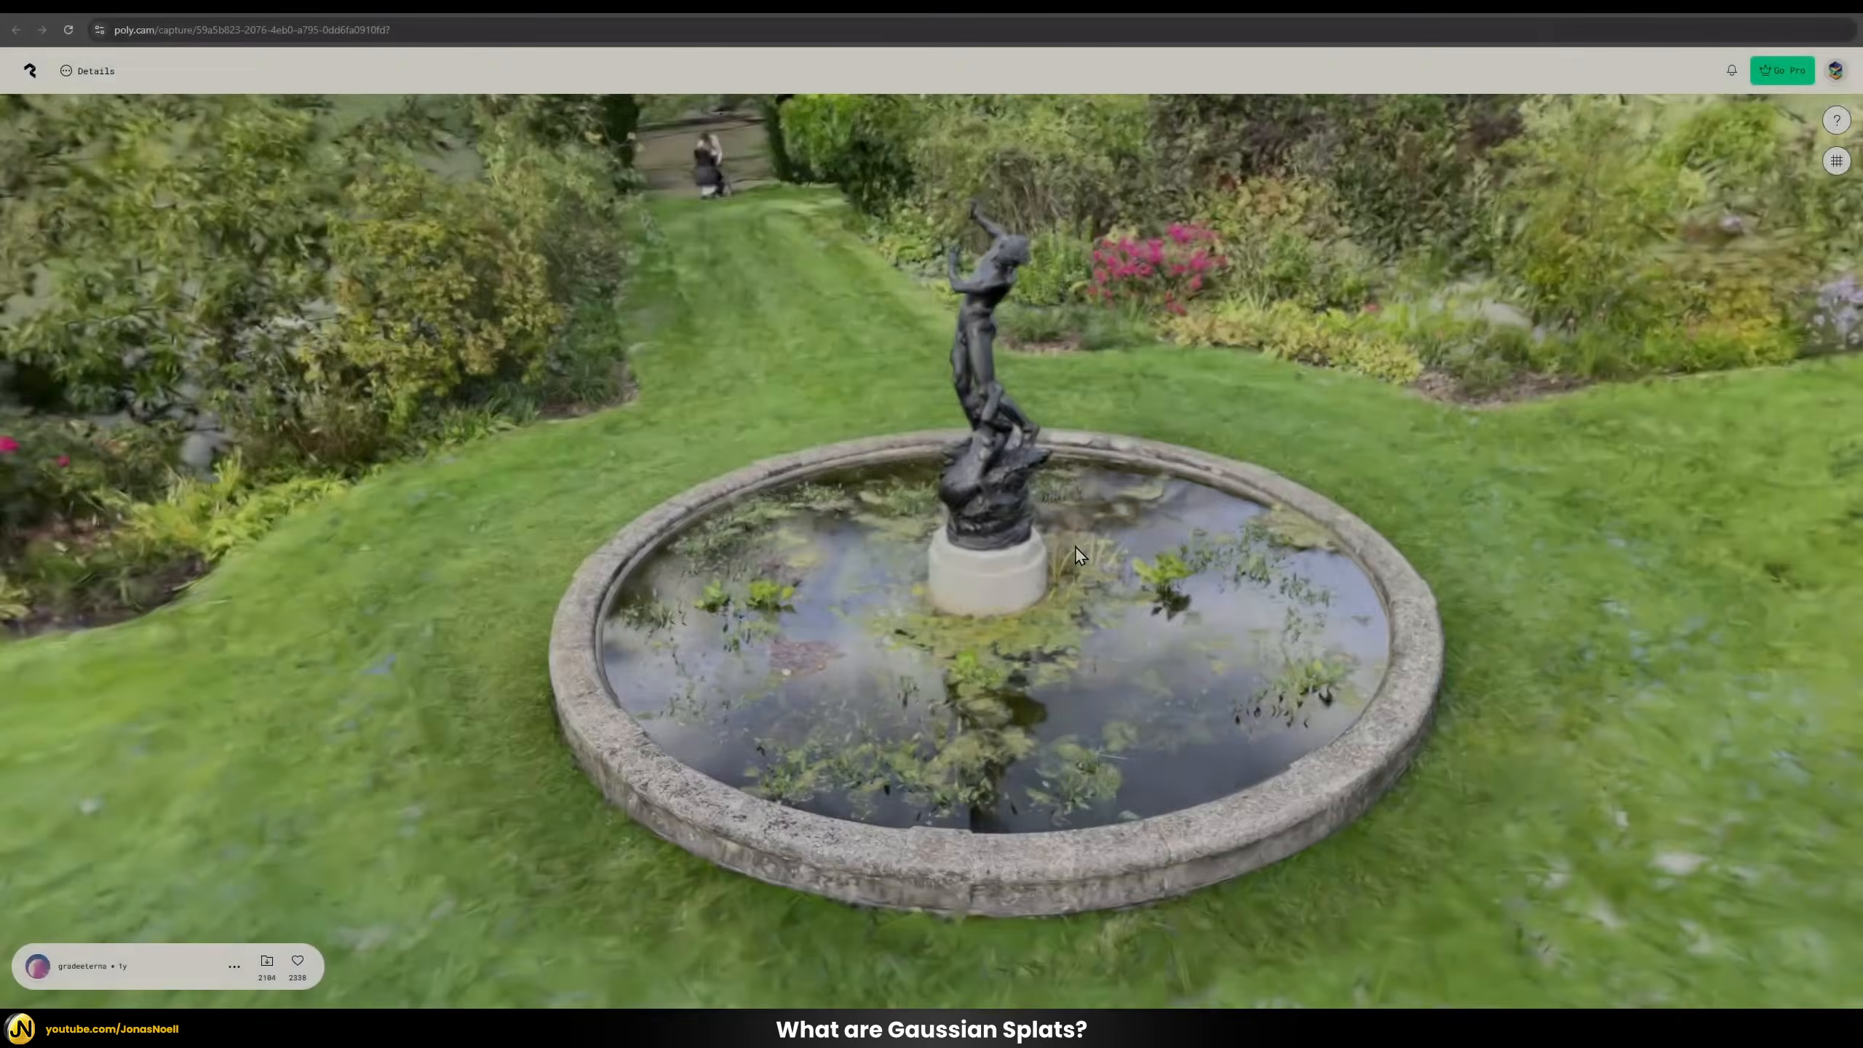
Step: Examine the garden fountain splat from around the statue, including the pond's reflections and the geometry below the water surface
drag(1076, 546, 1170, 511)
drag(981, 624, 865, 704)
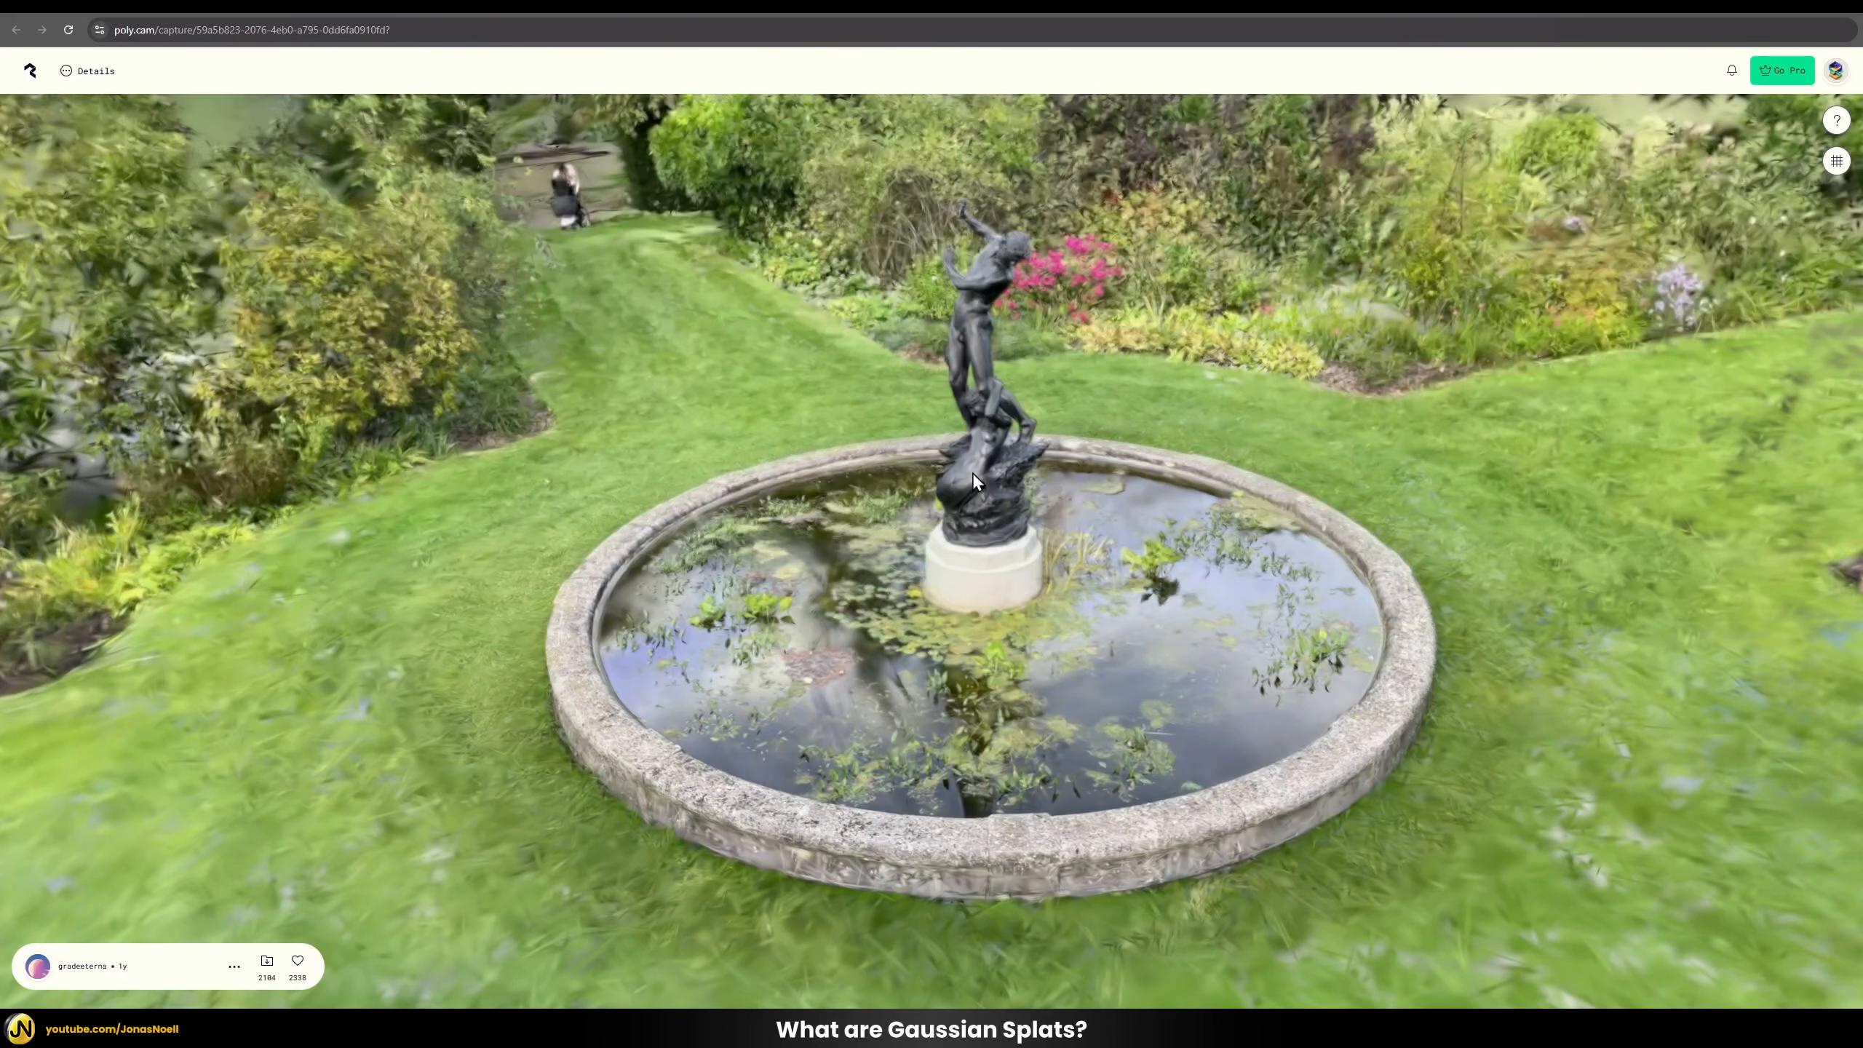
drag(1121, 641, 615, 482)
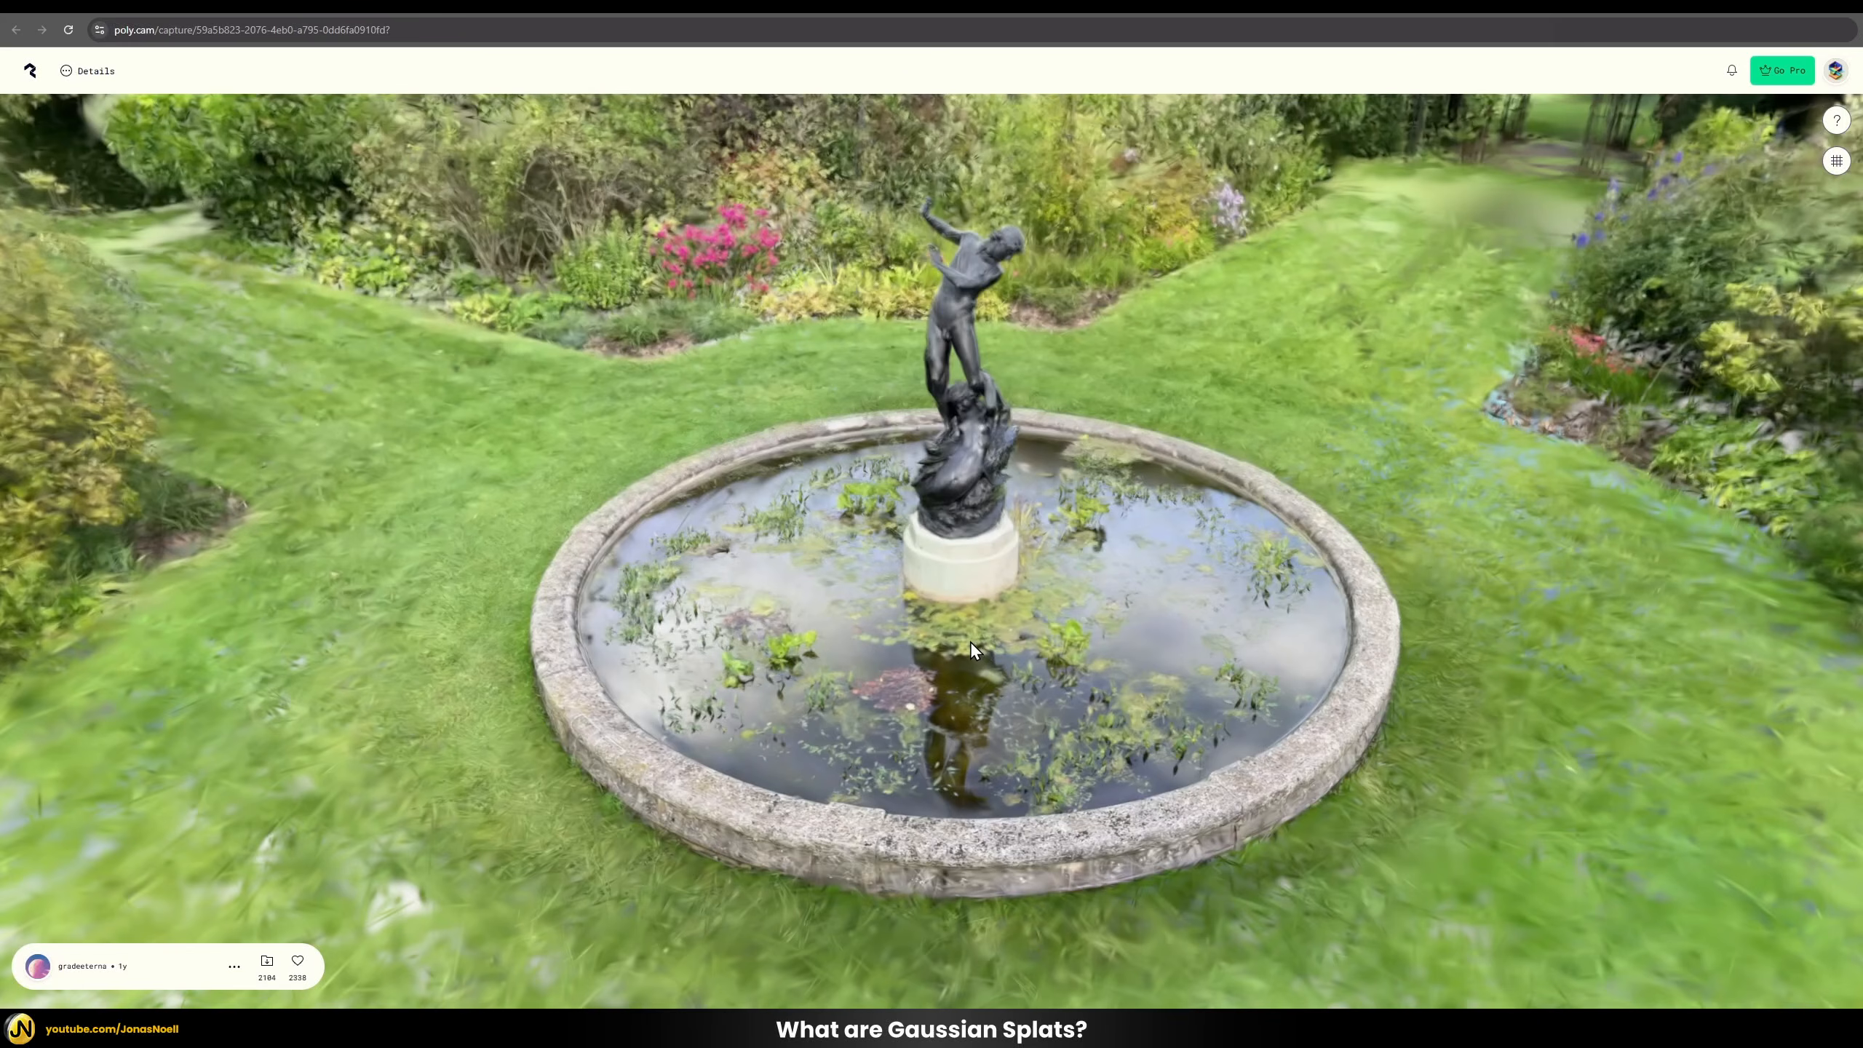
scroll(964, 655, up, 5)
drag(976, 696, 911, 747)
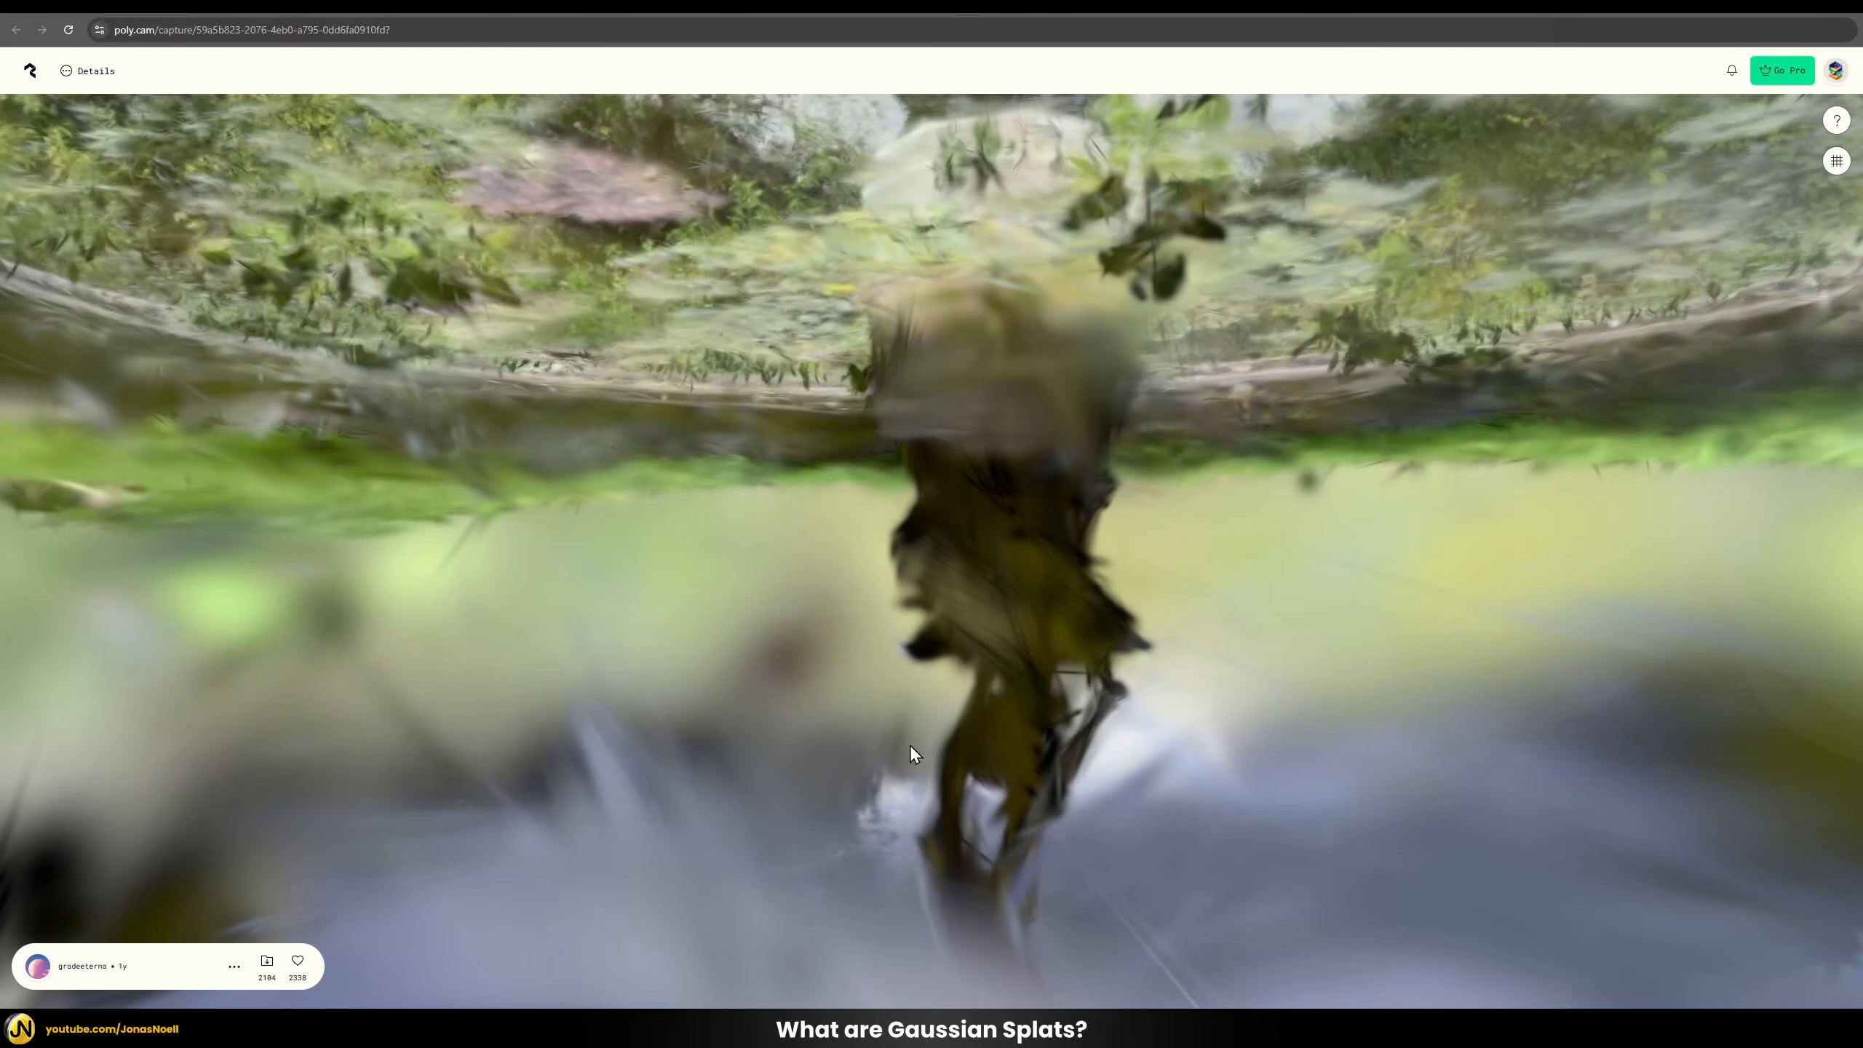
drag(1307, 559, 1145, 586)
scroll(1117, 526, down, 5)
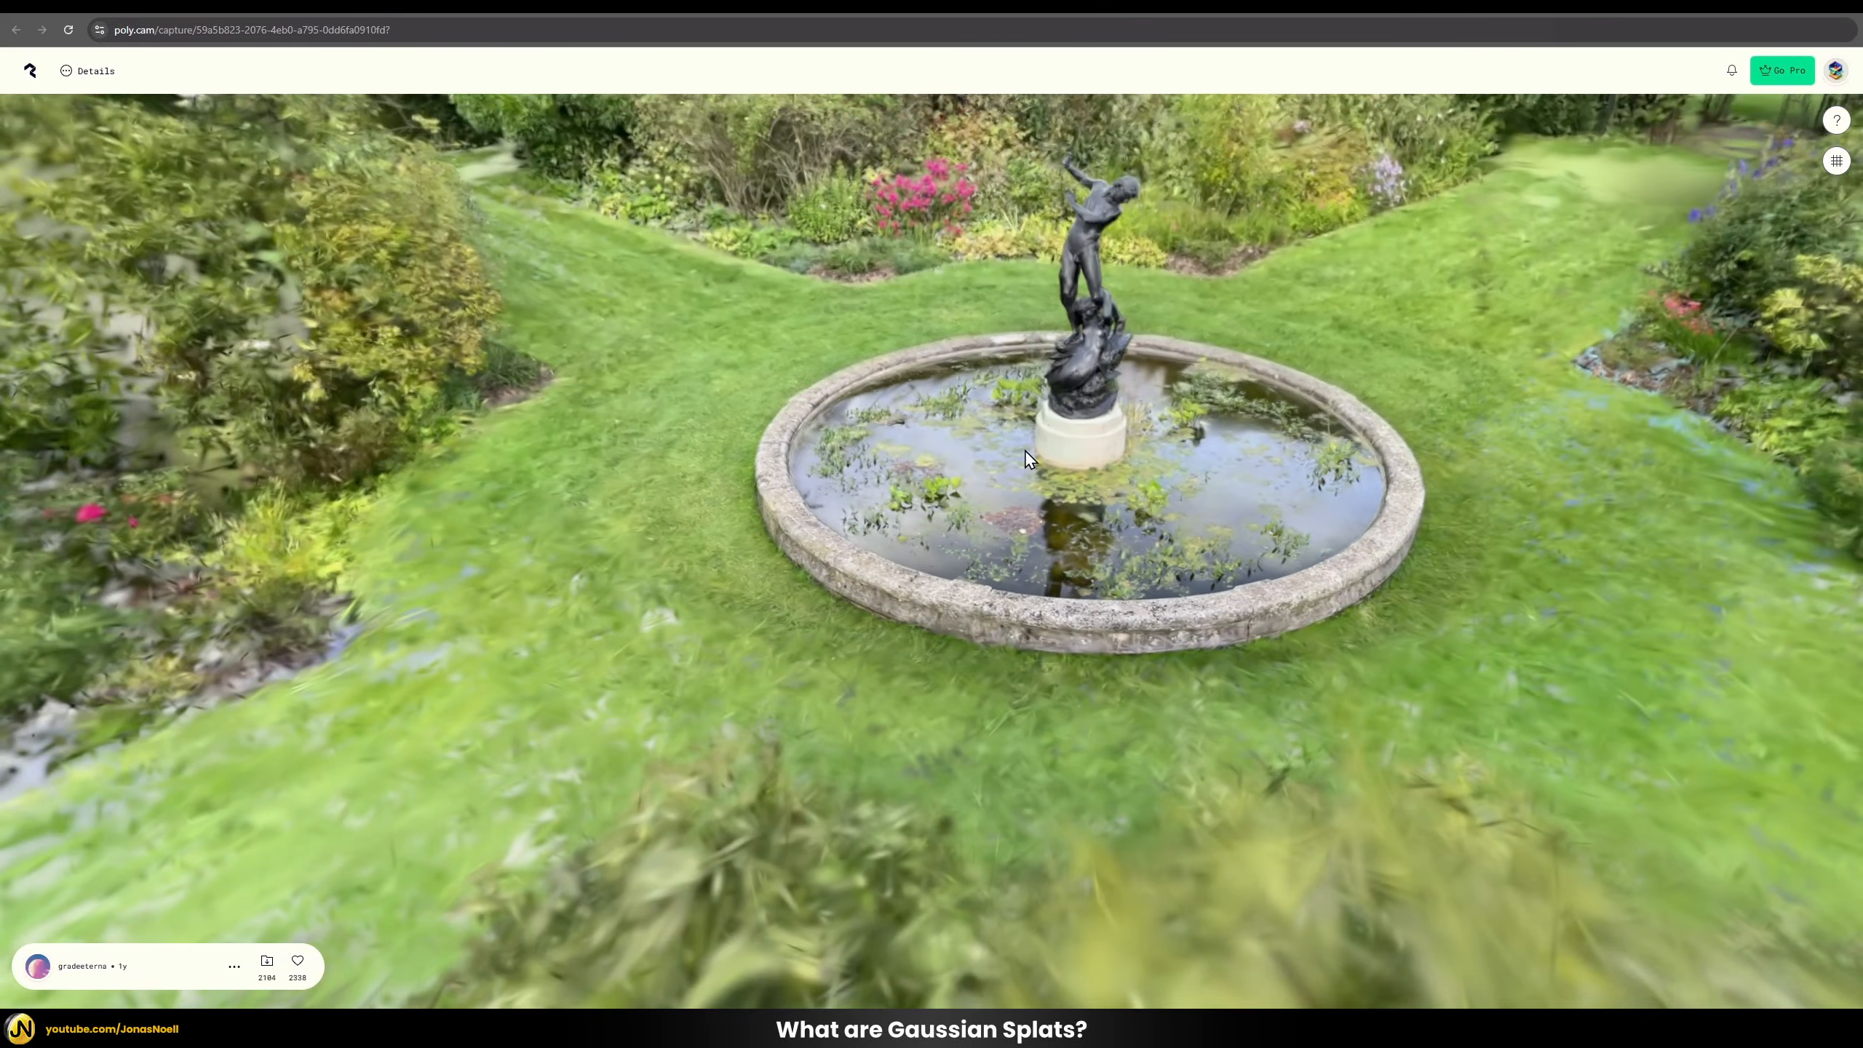
drag(1025, 448, 631, 460)
drag(930, 463, 1009, 462)
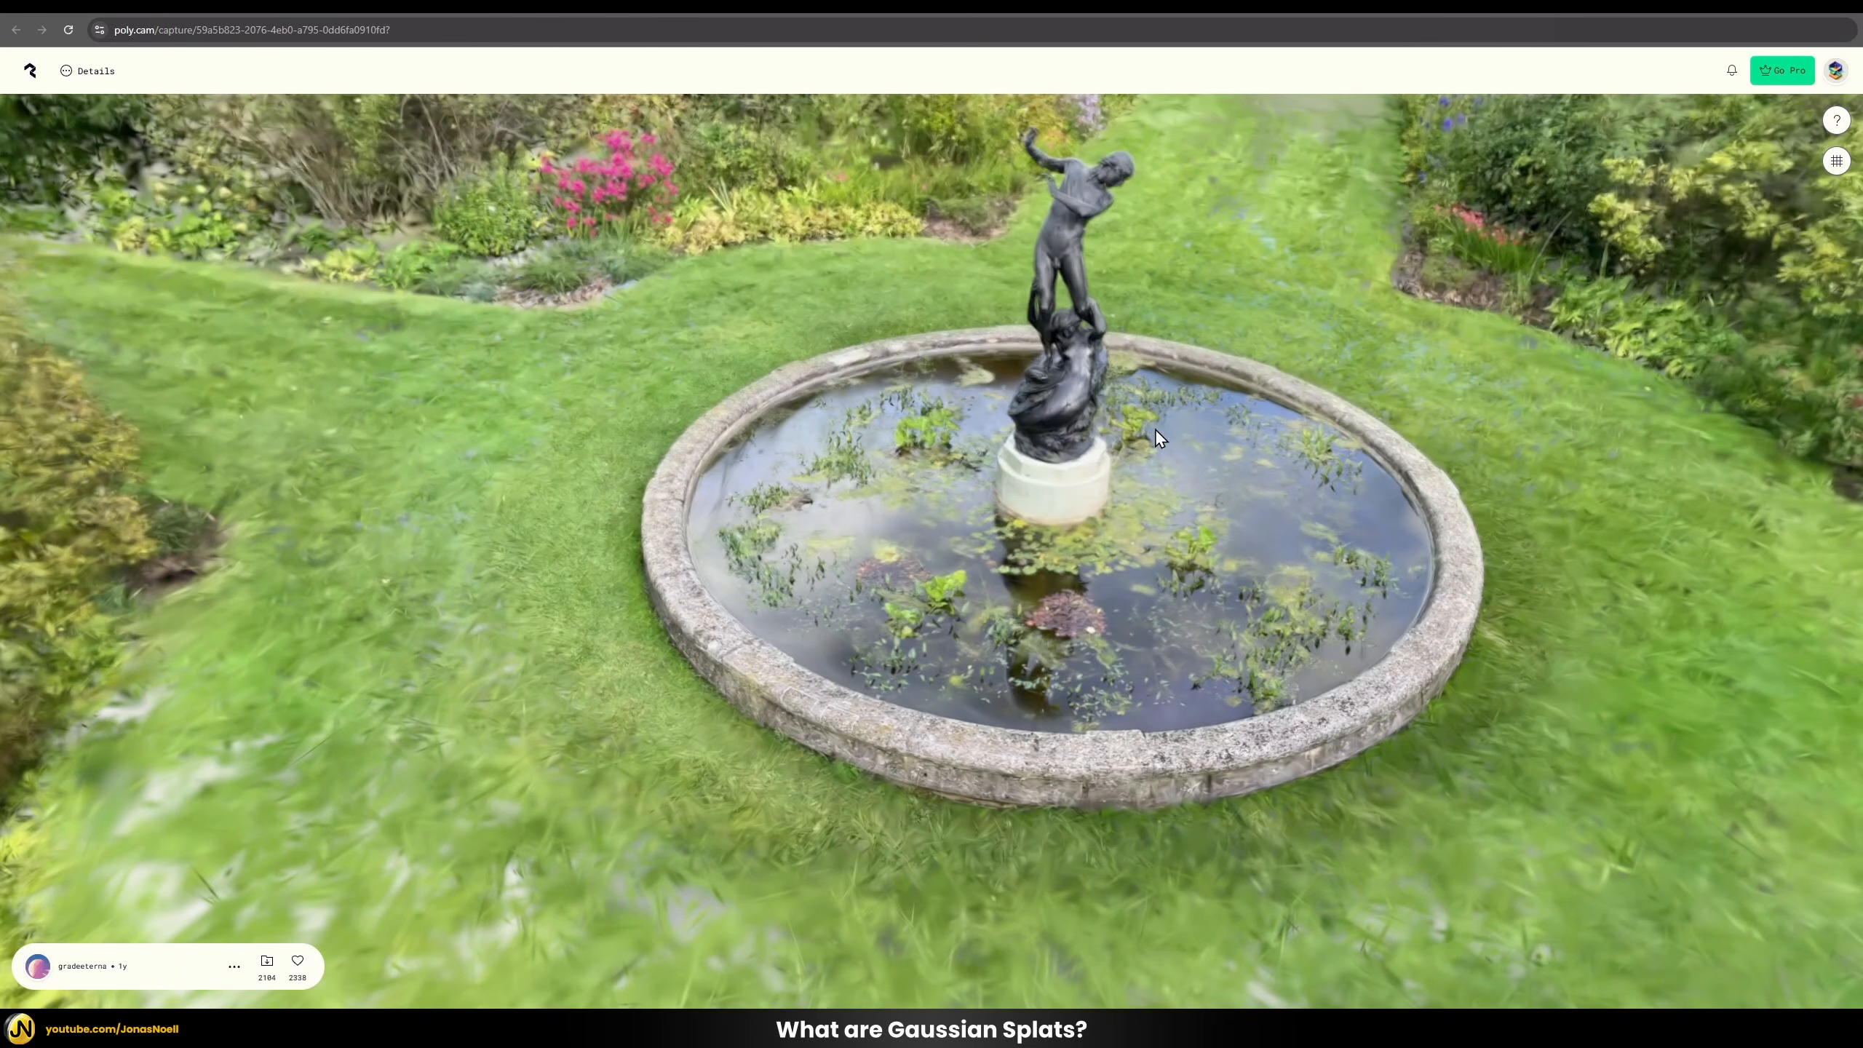
drag(1309, 358, 1214, 428)
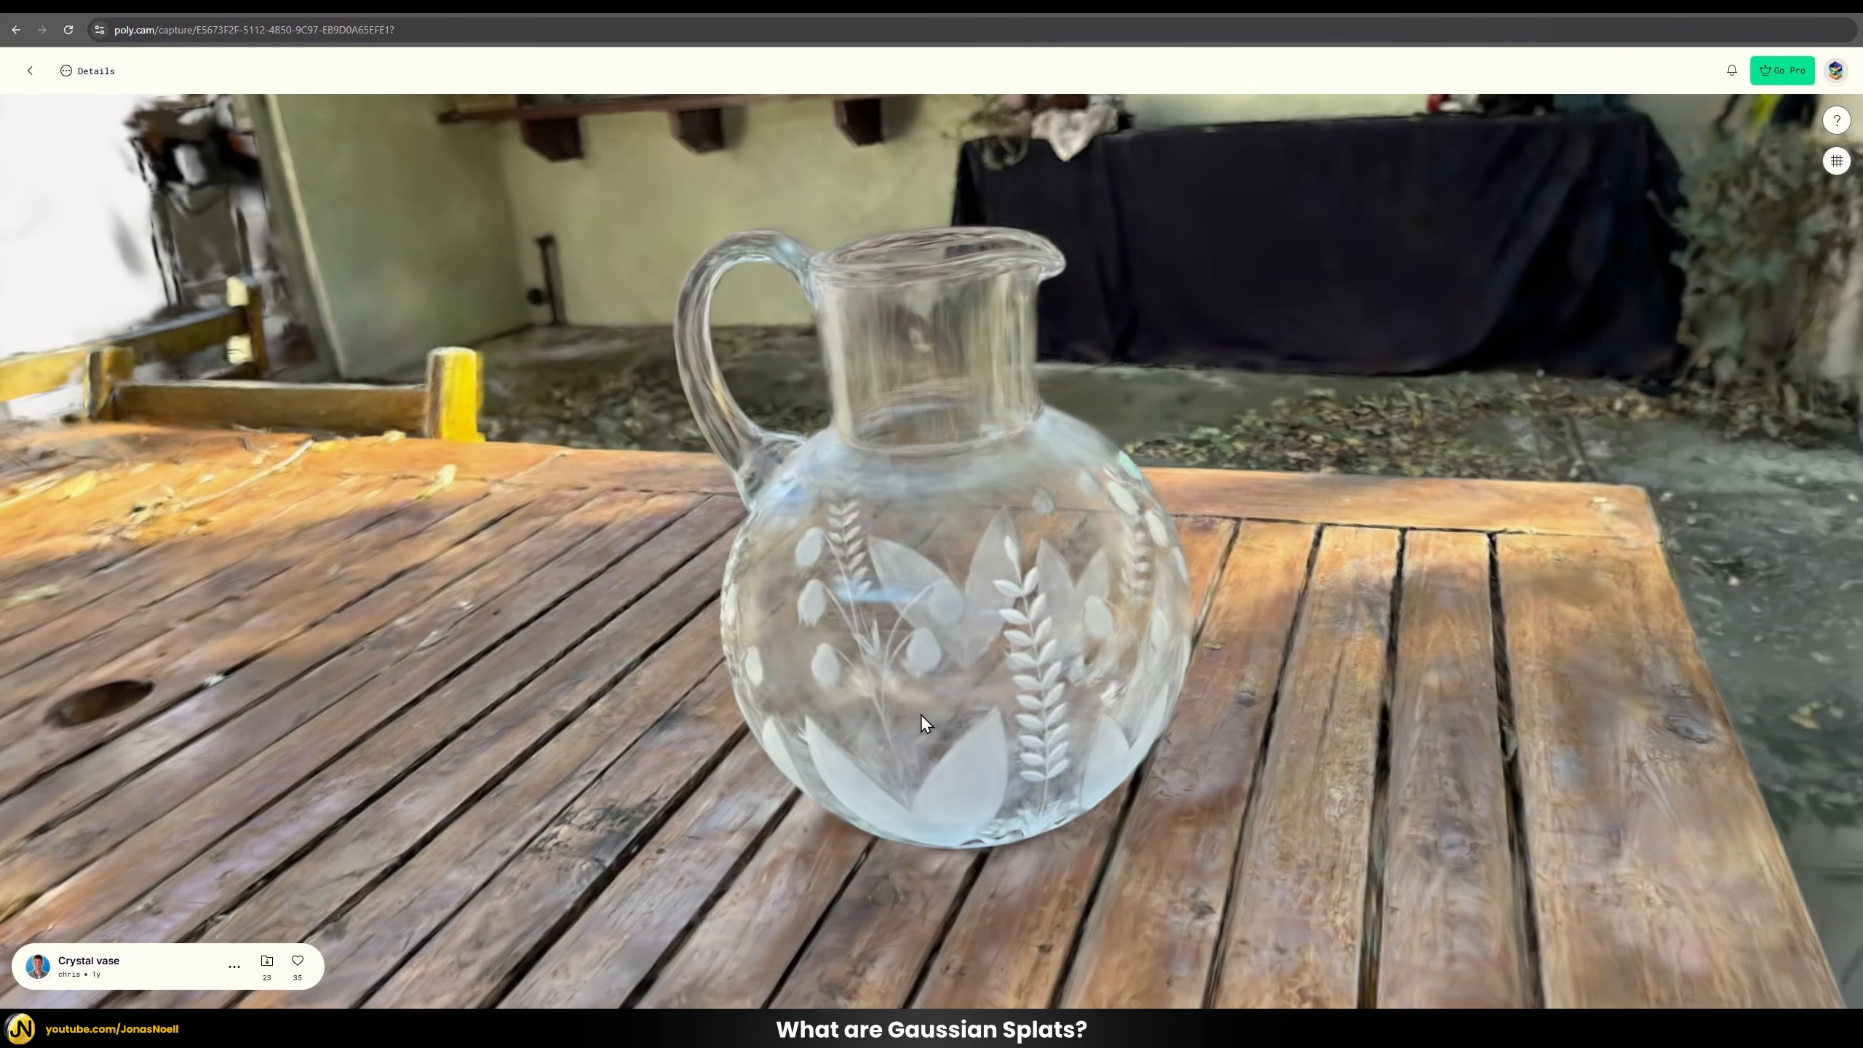
Step: Examine the transparency and refraction in the Crystal vase and LIULI Year of the Dragon Glass Sculpture splats from varying angles
drag(922, 716, 807, 629)
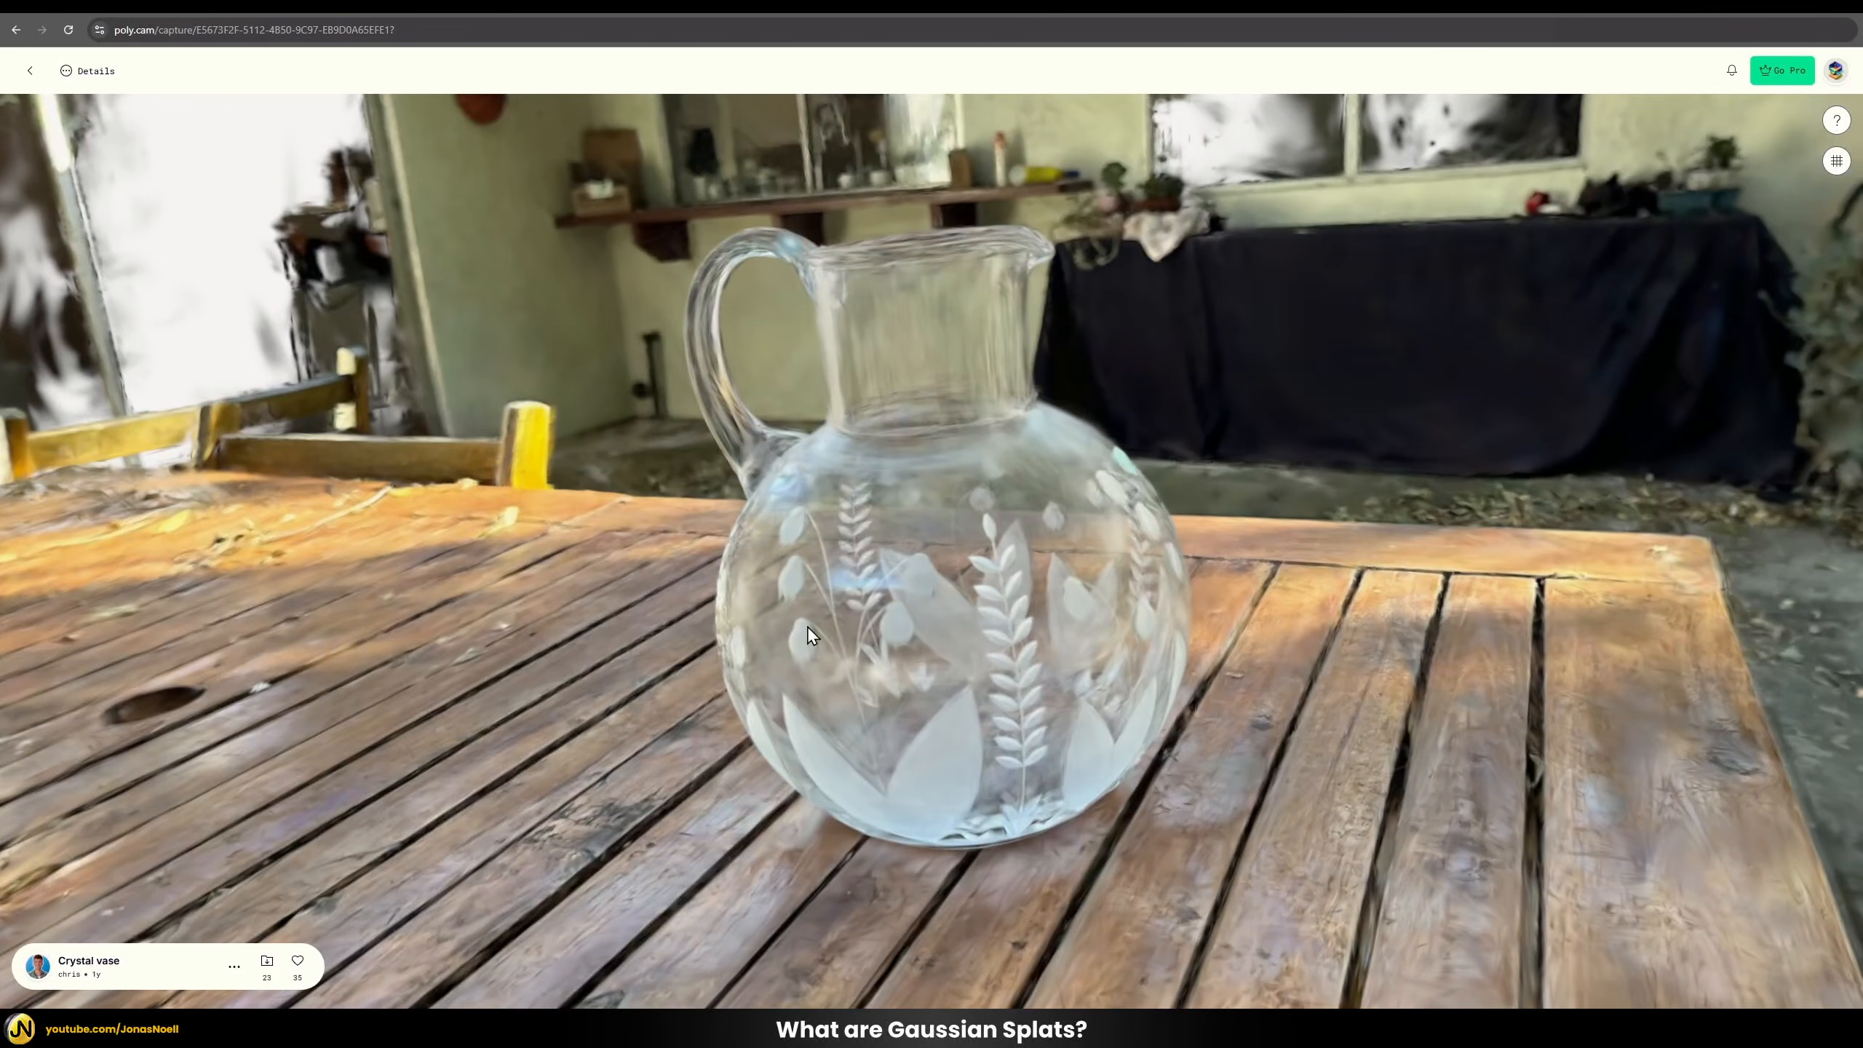
mouse_move(861, 689)
mouse_down()
mouse_move(990, 641)
mouse_move(1168, 685)
mouse_up()
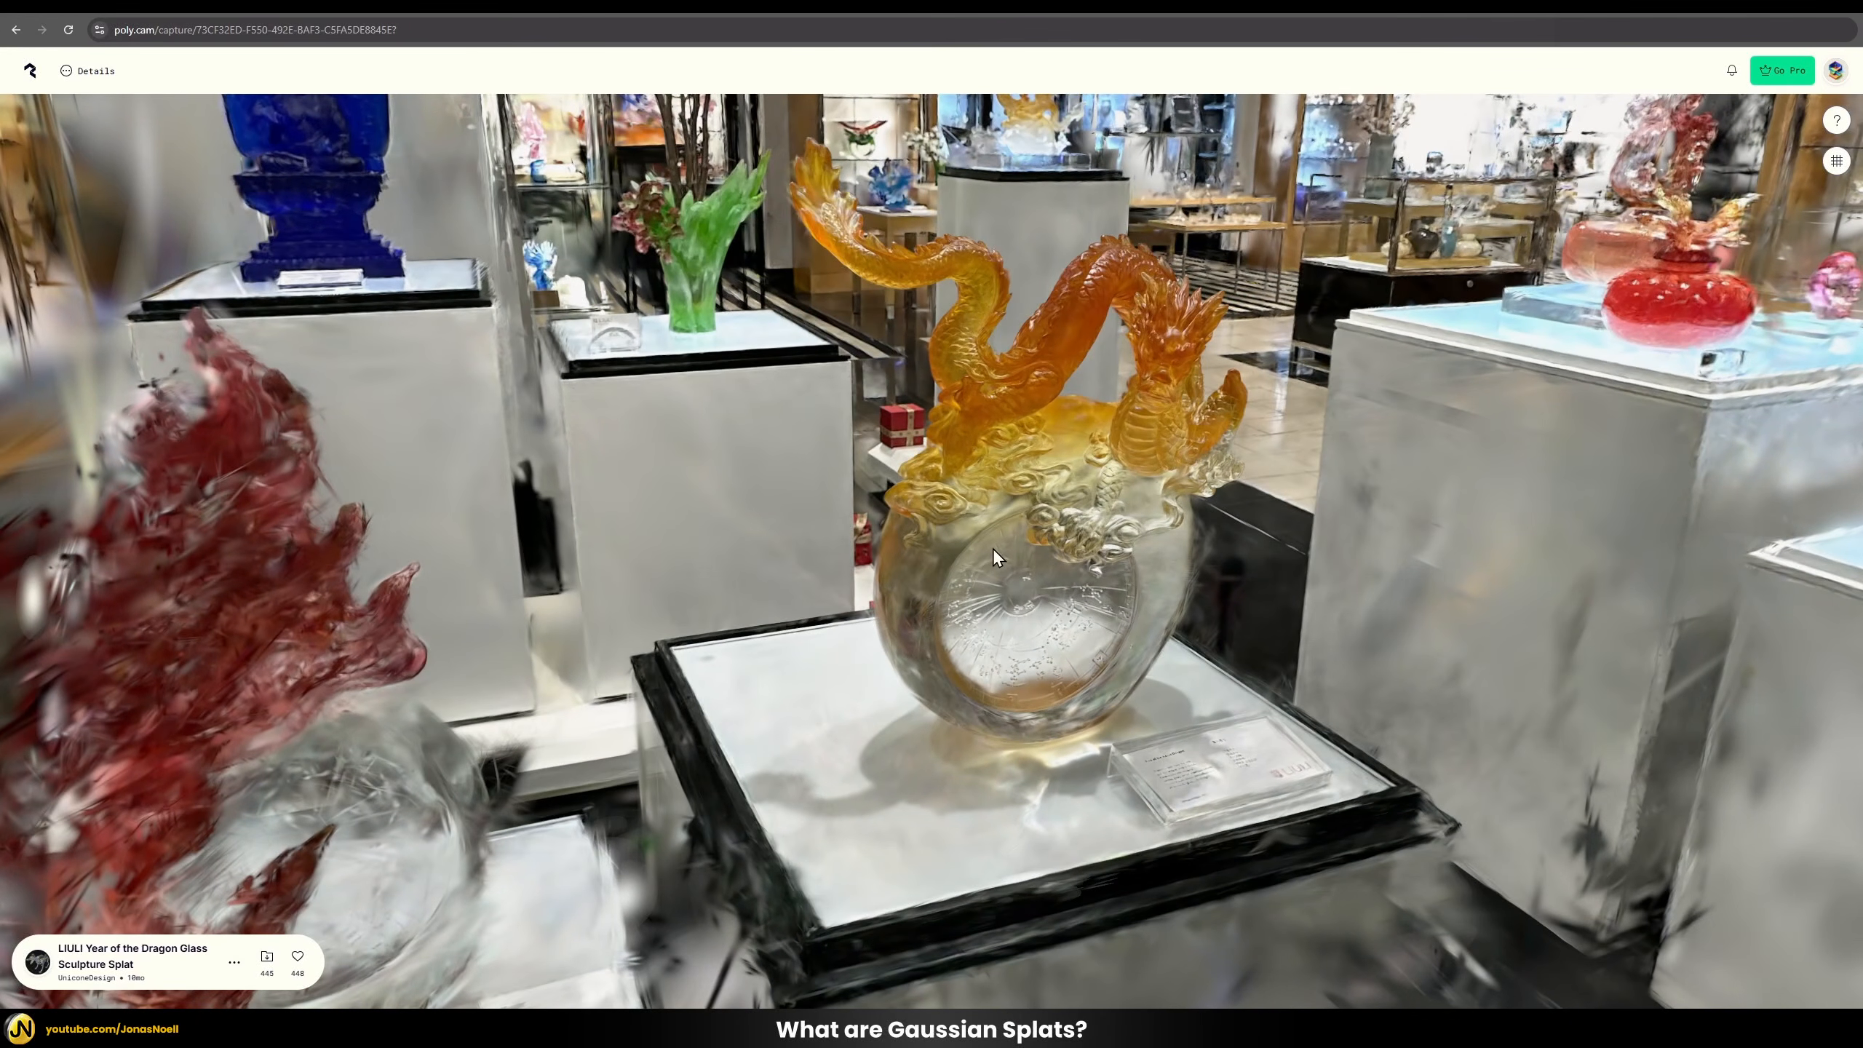
drag(873, 465, 1275, 477)
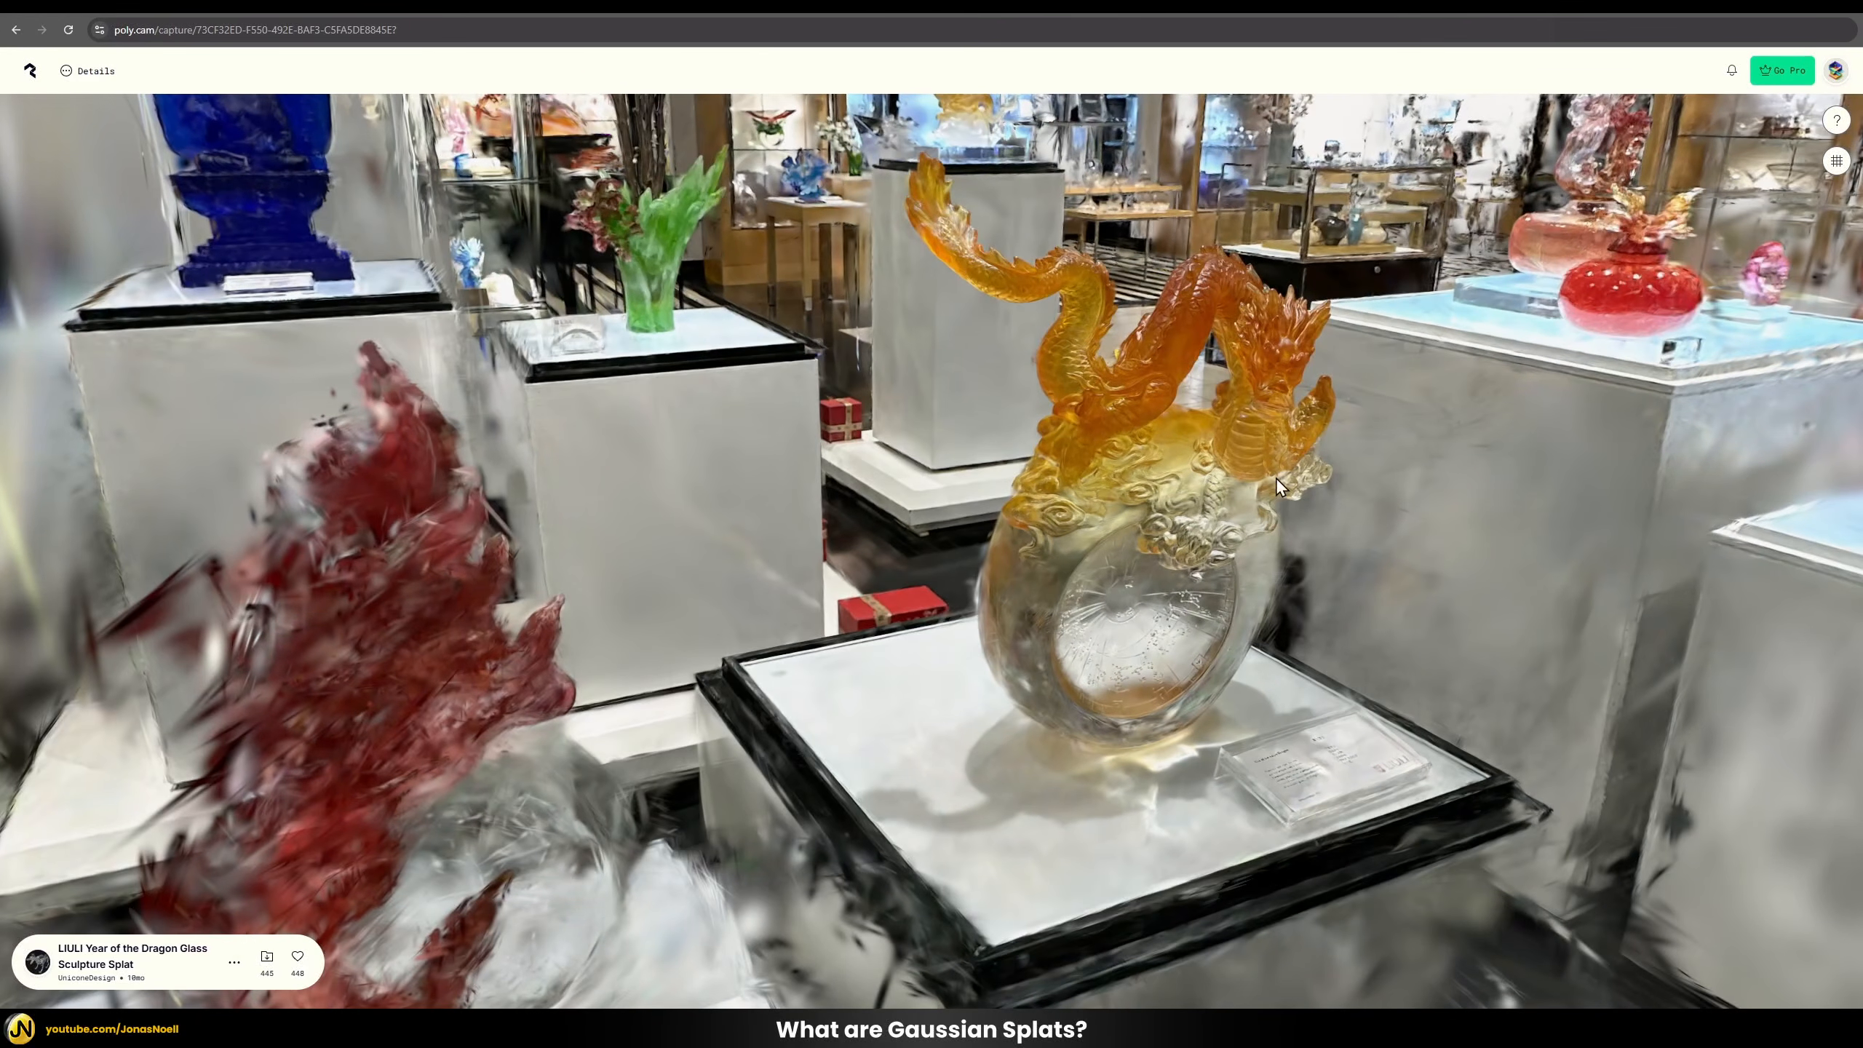
mouse_move(1231, 543)
mouse_down()
mouse_move(829, 487)
mouse_move(993, 561)
mouse_move(1121, 530)
mouse_move(1041, 408)
mouse_move(1048, 385)
mouse_move(1031, 423)
mouse_move(1048, 228)
mouse_move(1001, 551)
mouse_move(1196, 580)
mouse_up()
mouse_move(1161, 495)
mouse_down()
mouse_move(1139, 412)
mouse_move(924, 397)
mouse_up()
drag(1146, 475, 1211, 515)
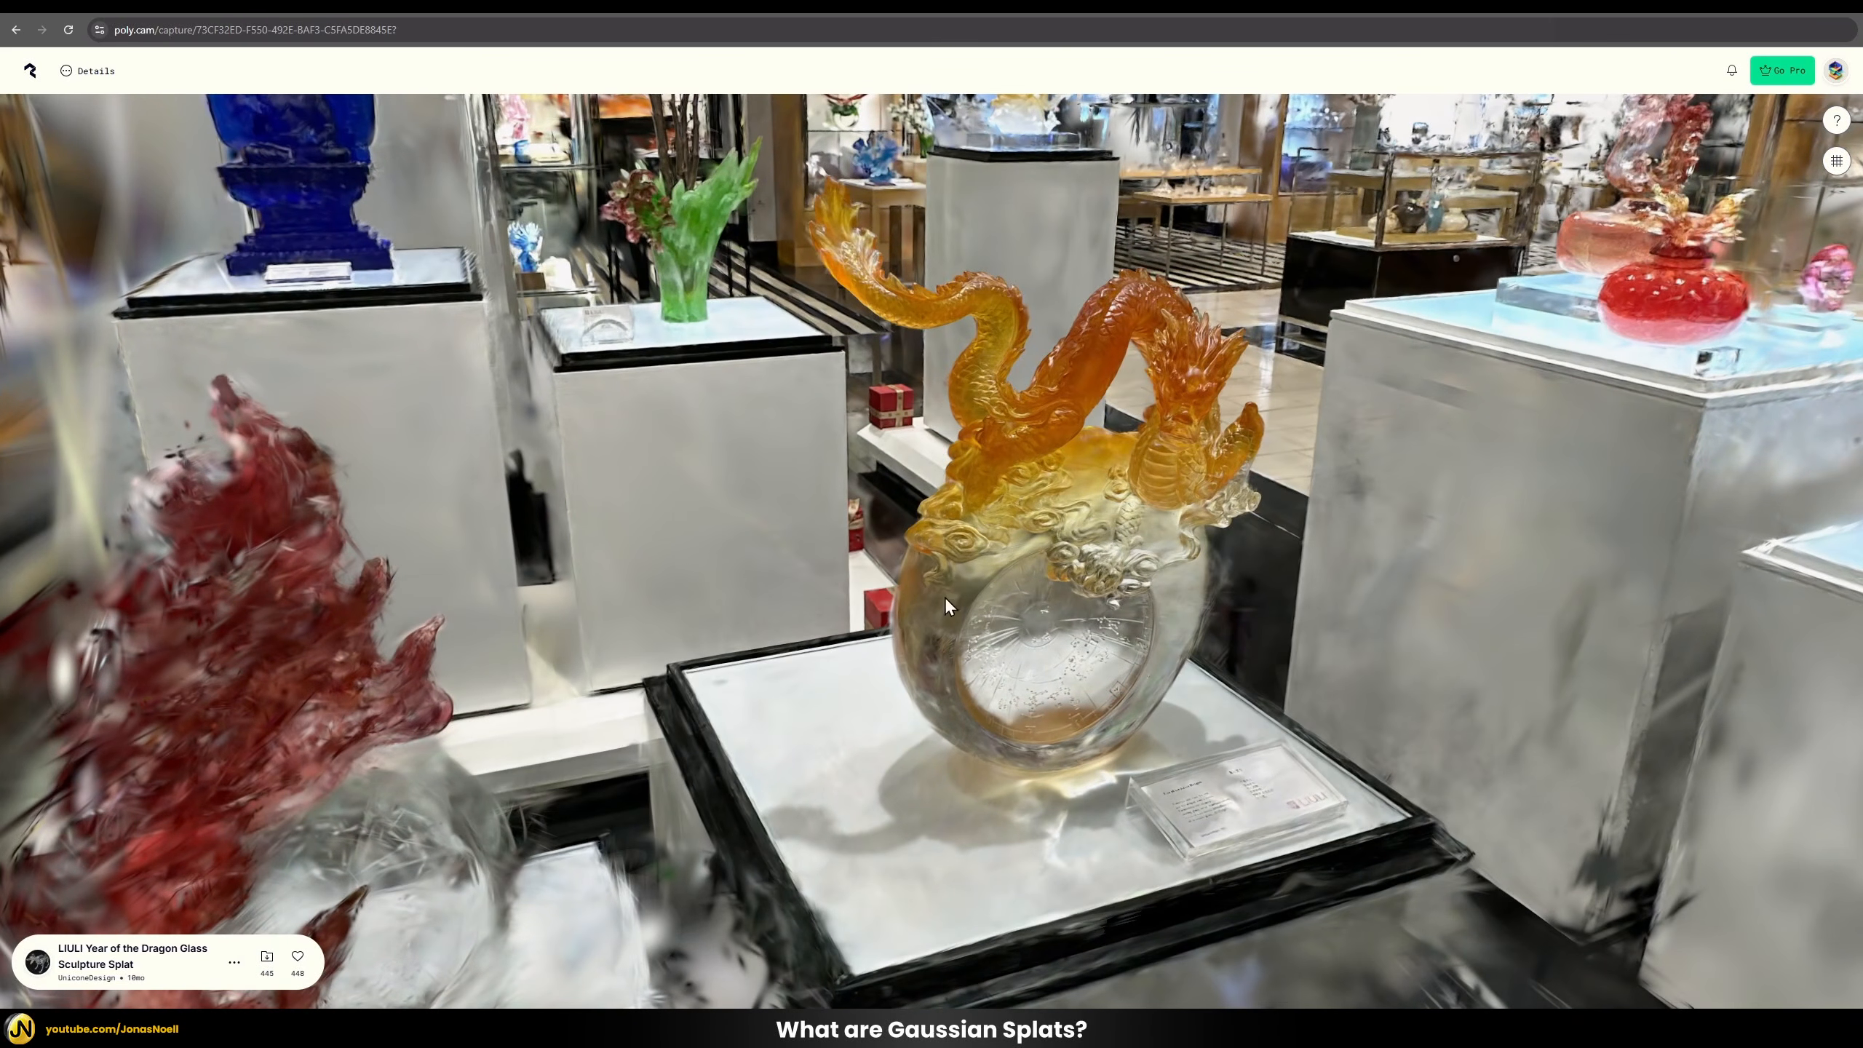
Step: Examine the orange glass dragon and its clear round base in the LIULI sculpture splat from shifted viewpoints
mouse_move(1039, 463)
mouse_down()
mouse_move(1019, 457)
mouse_move(916, 245)
mouse_up()
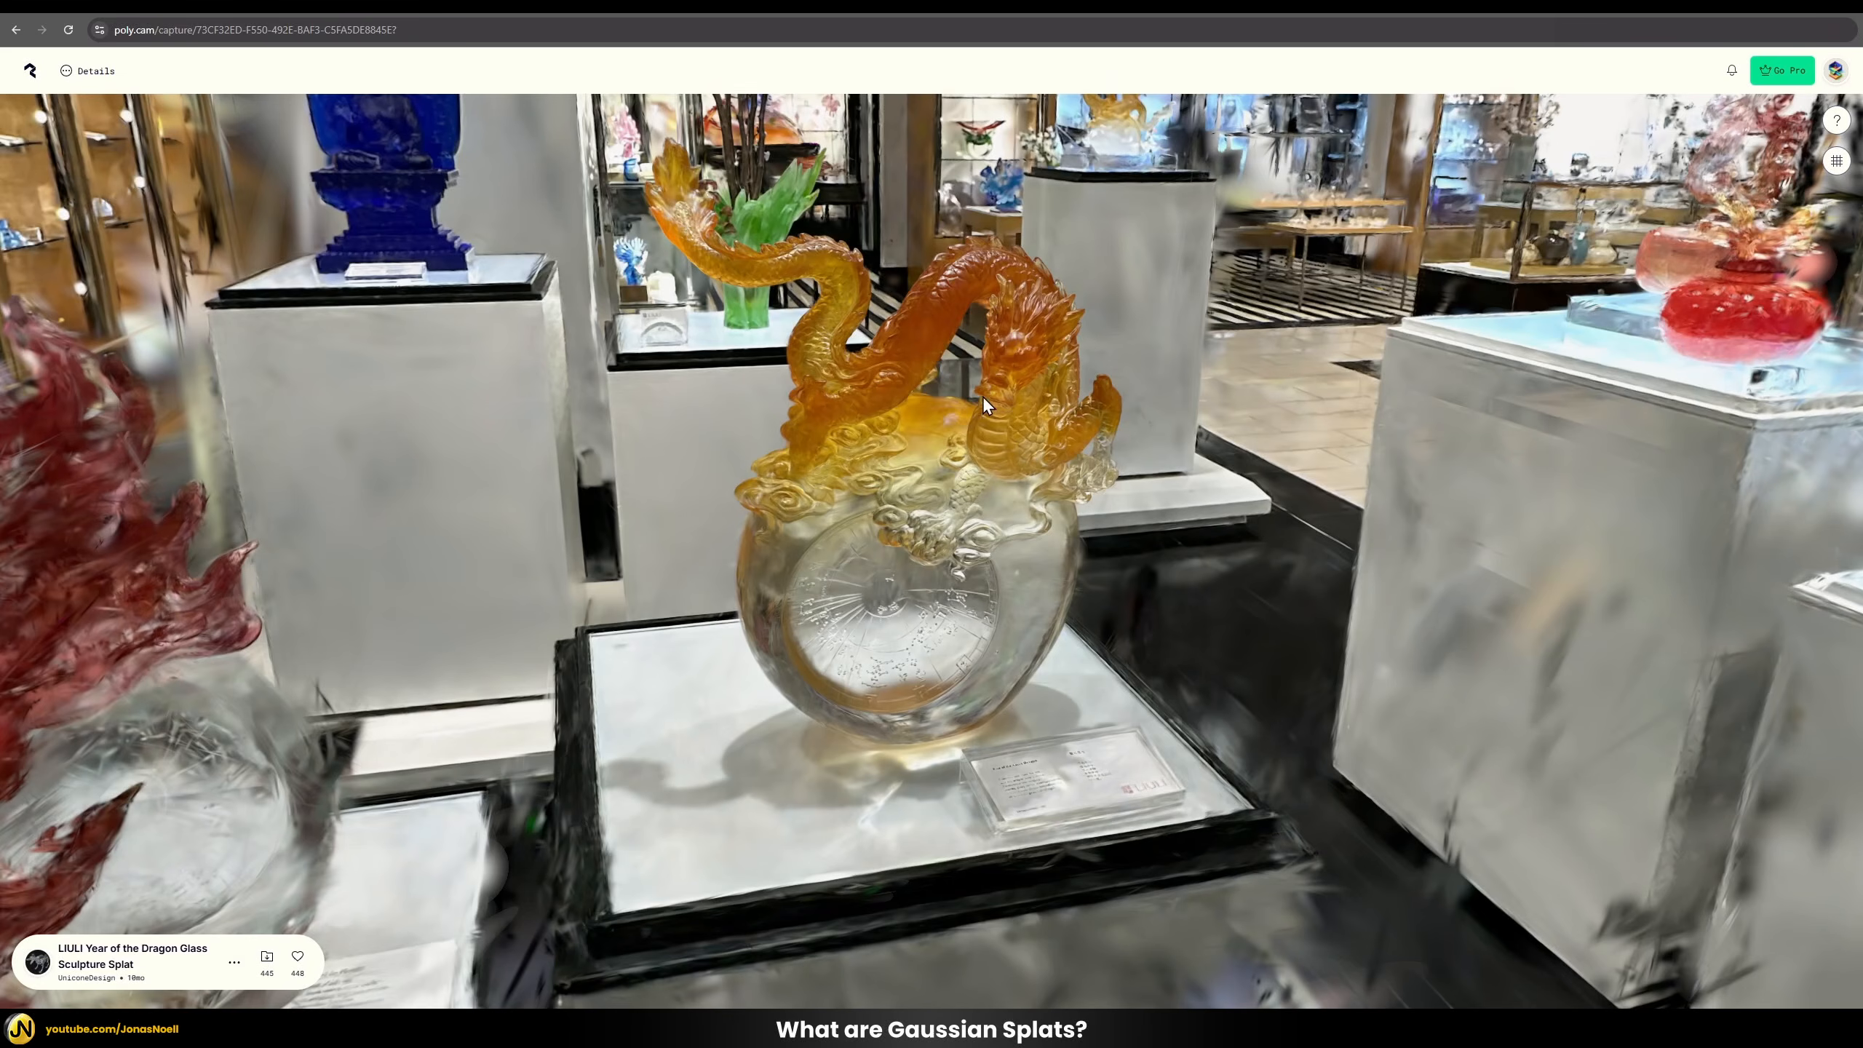
drag(984, 397, 988, 366)
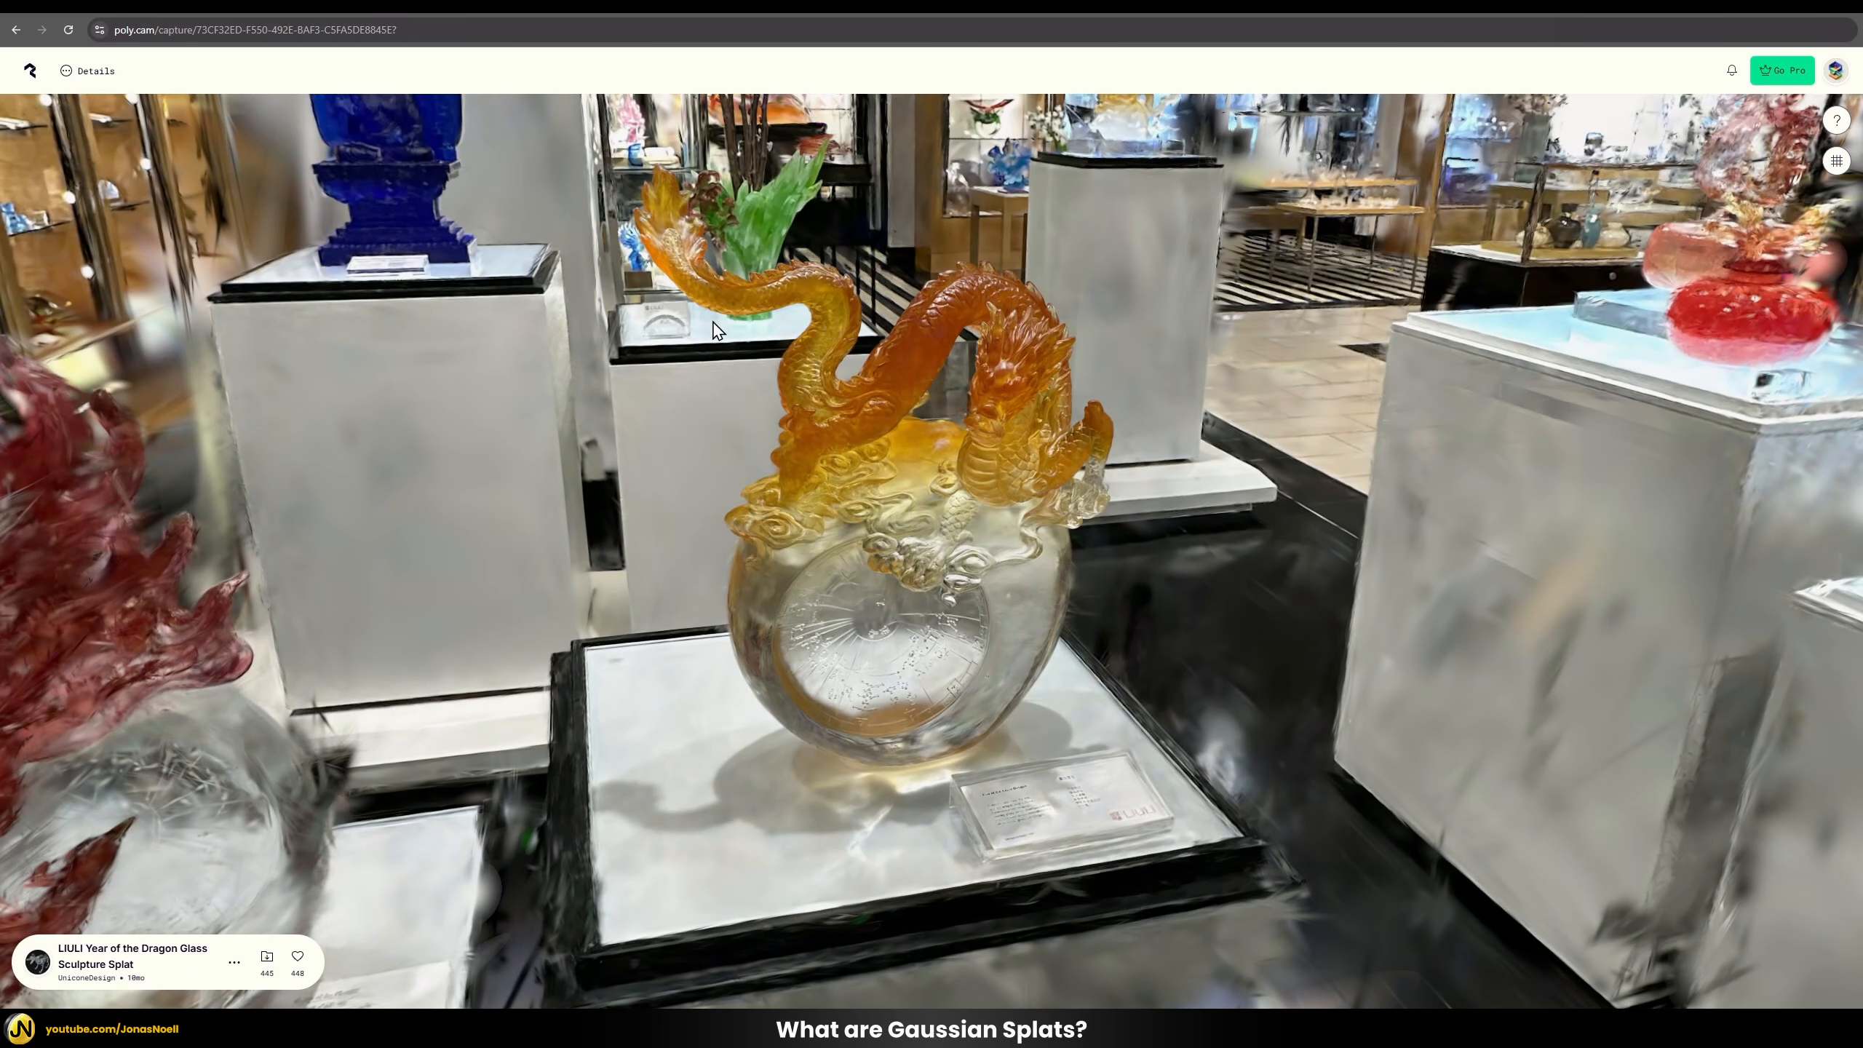
mouse_move(732, 716)
mouse_down()
mouse_move(1024, 479)
mouse_move(1169, 447)
mouse_up()
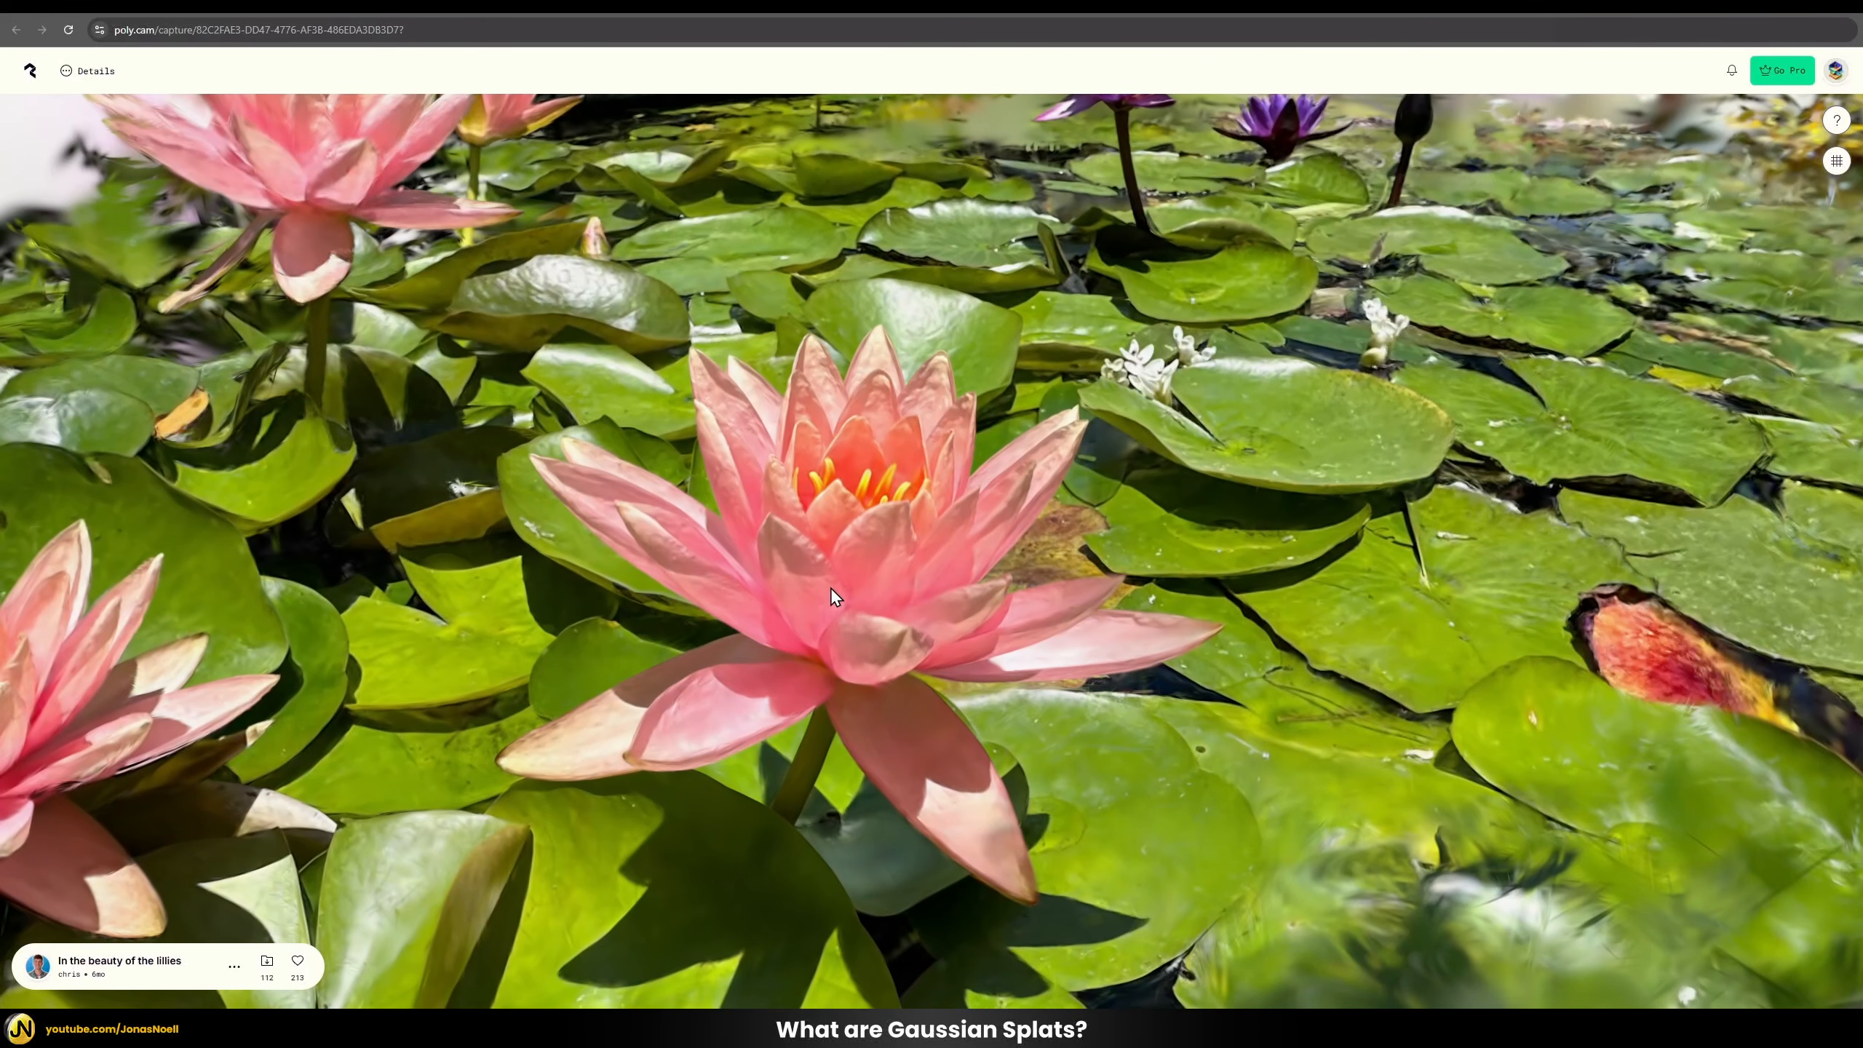
Step: Examine the petals, leaves and surrounding pond in the "In the beauty of the lillies" splat from several angles and distances
drag(830, 588, 807, 555)
drag(985, 364, 978, 194)
drag(962, 420, 1113, 321)
drag(1098, 496, 1183, 496)
scroll(1184, 489, up, 5)
scroll(1184, 490, down, 6)
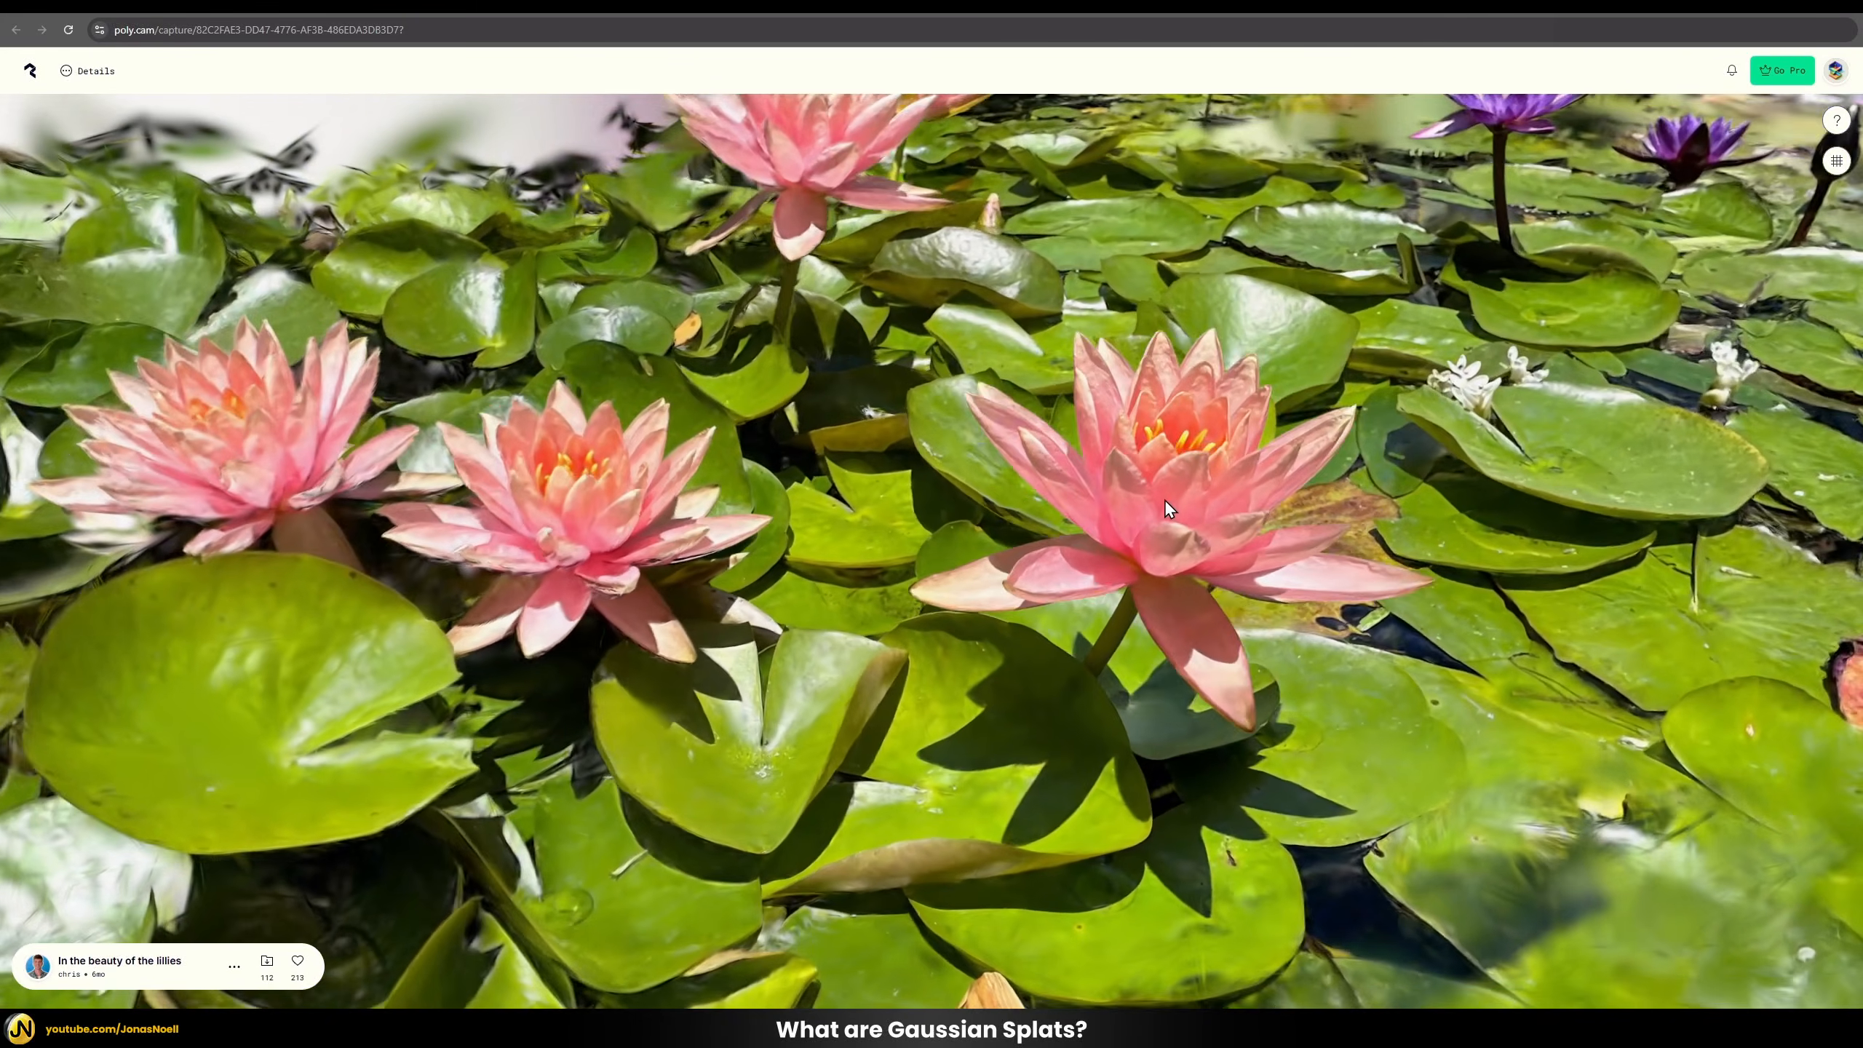
drag(1167, 502, 1264, 314)
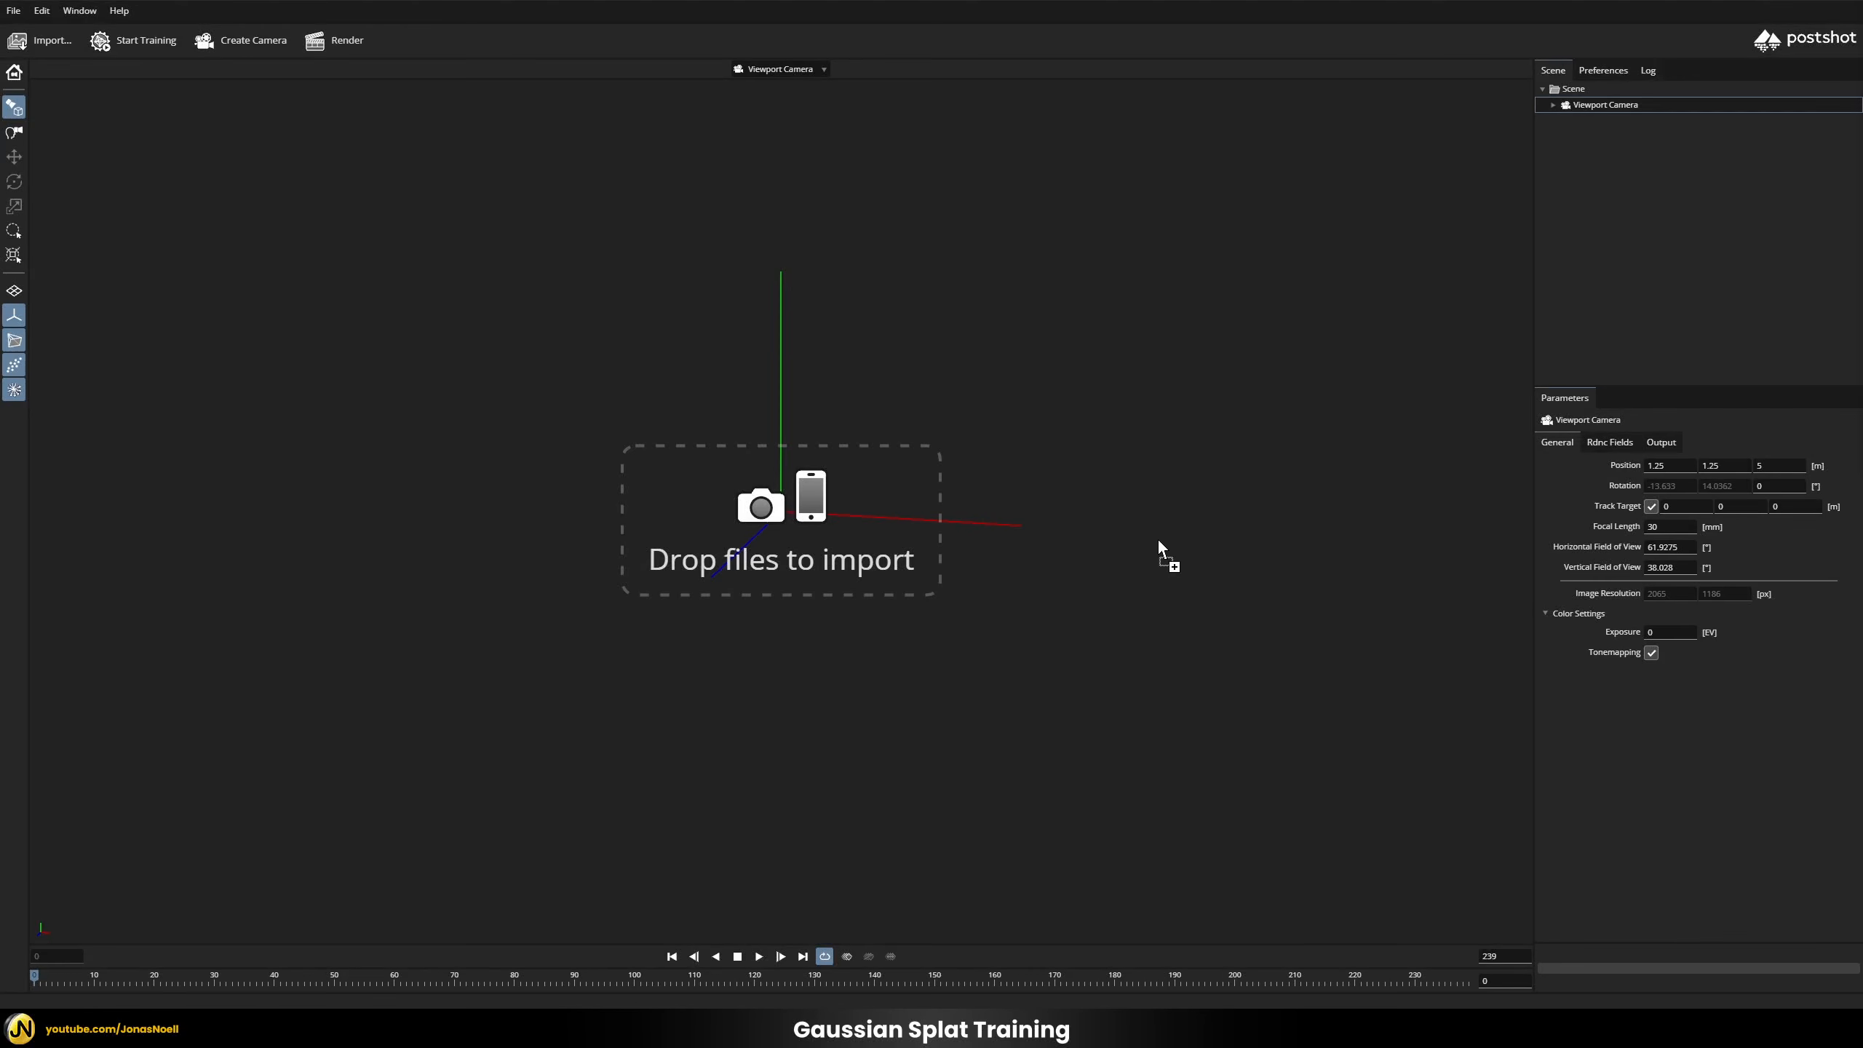
Step: Switch to Postshot and import trainingData.MOV with Max Image Count set to 150 and Start Training disabled
drag(851, 513, 854, 513)
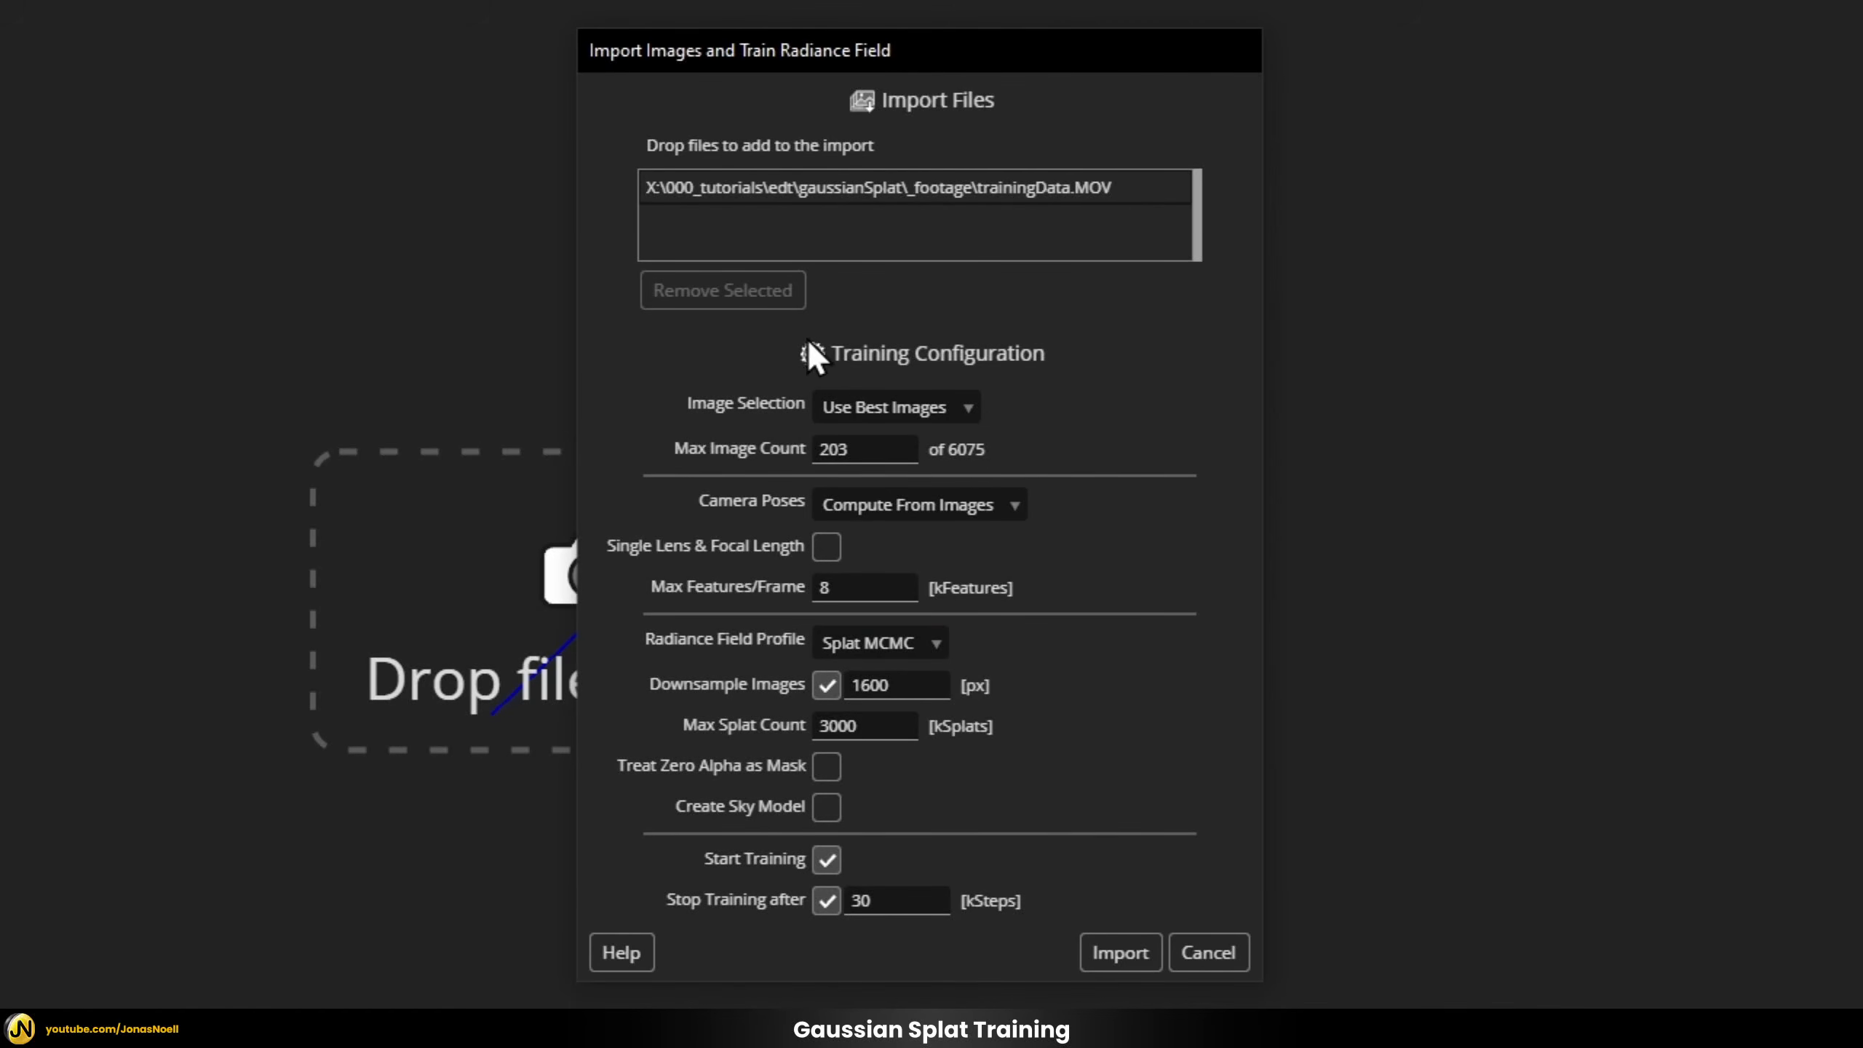
double_click(882, 451)
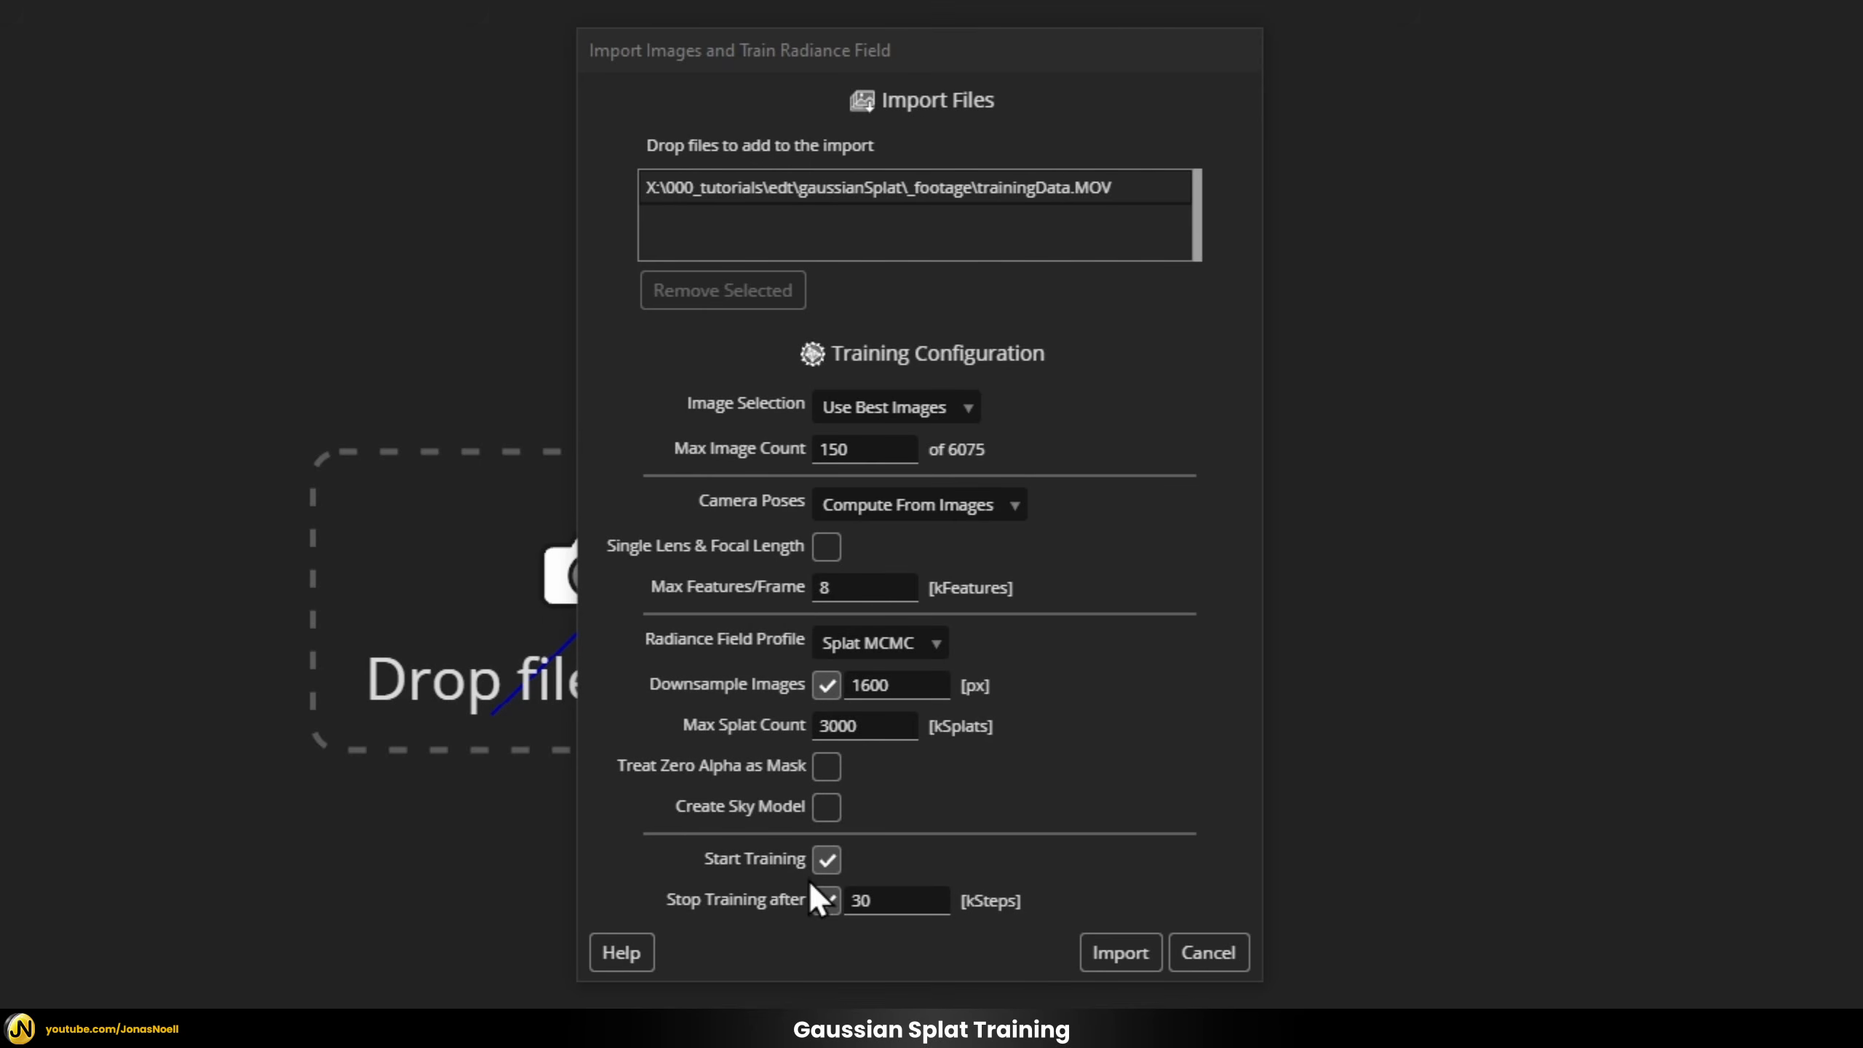
click(825, 860)
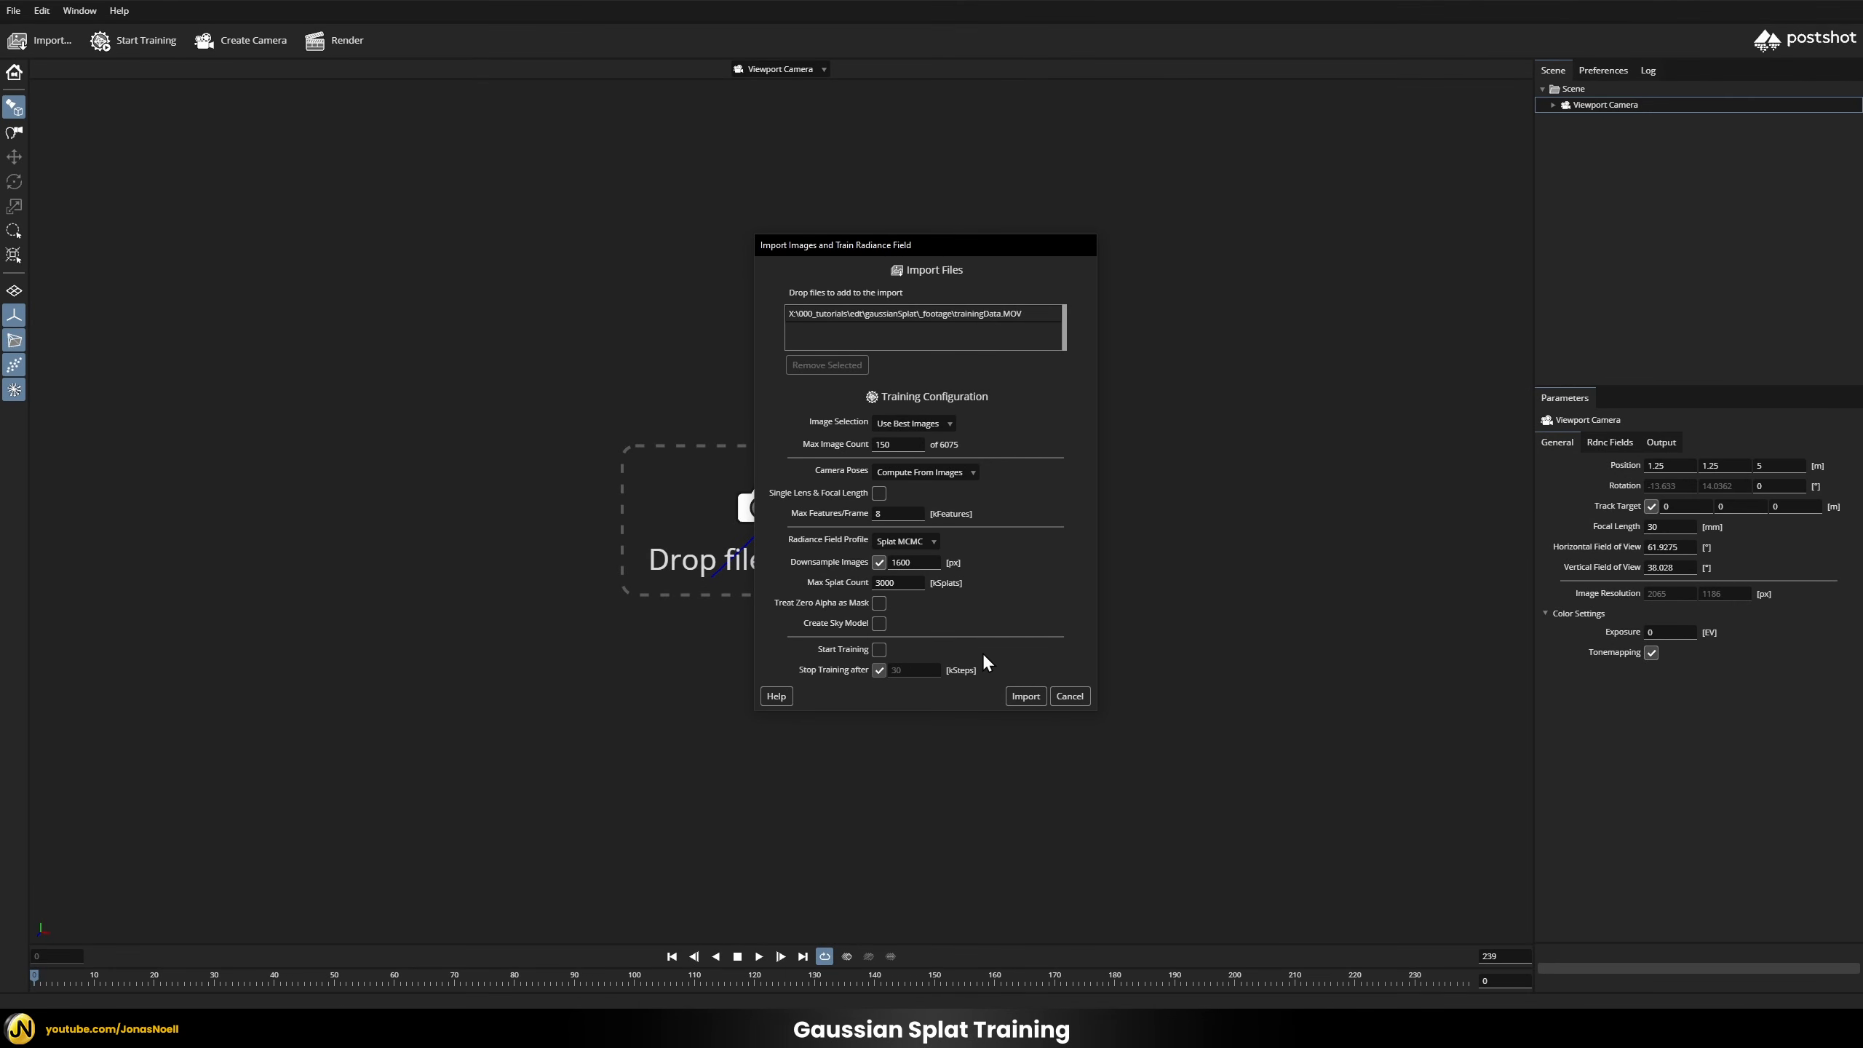
click(1026, 696)
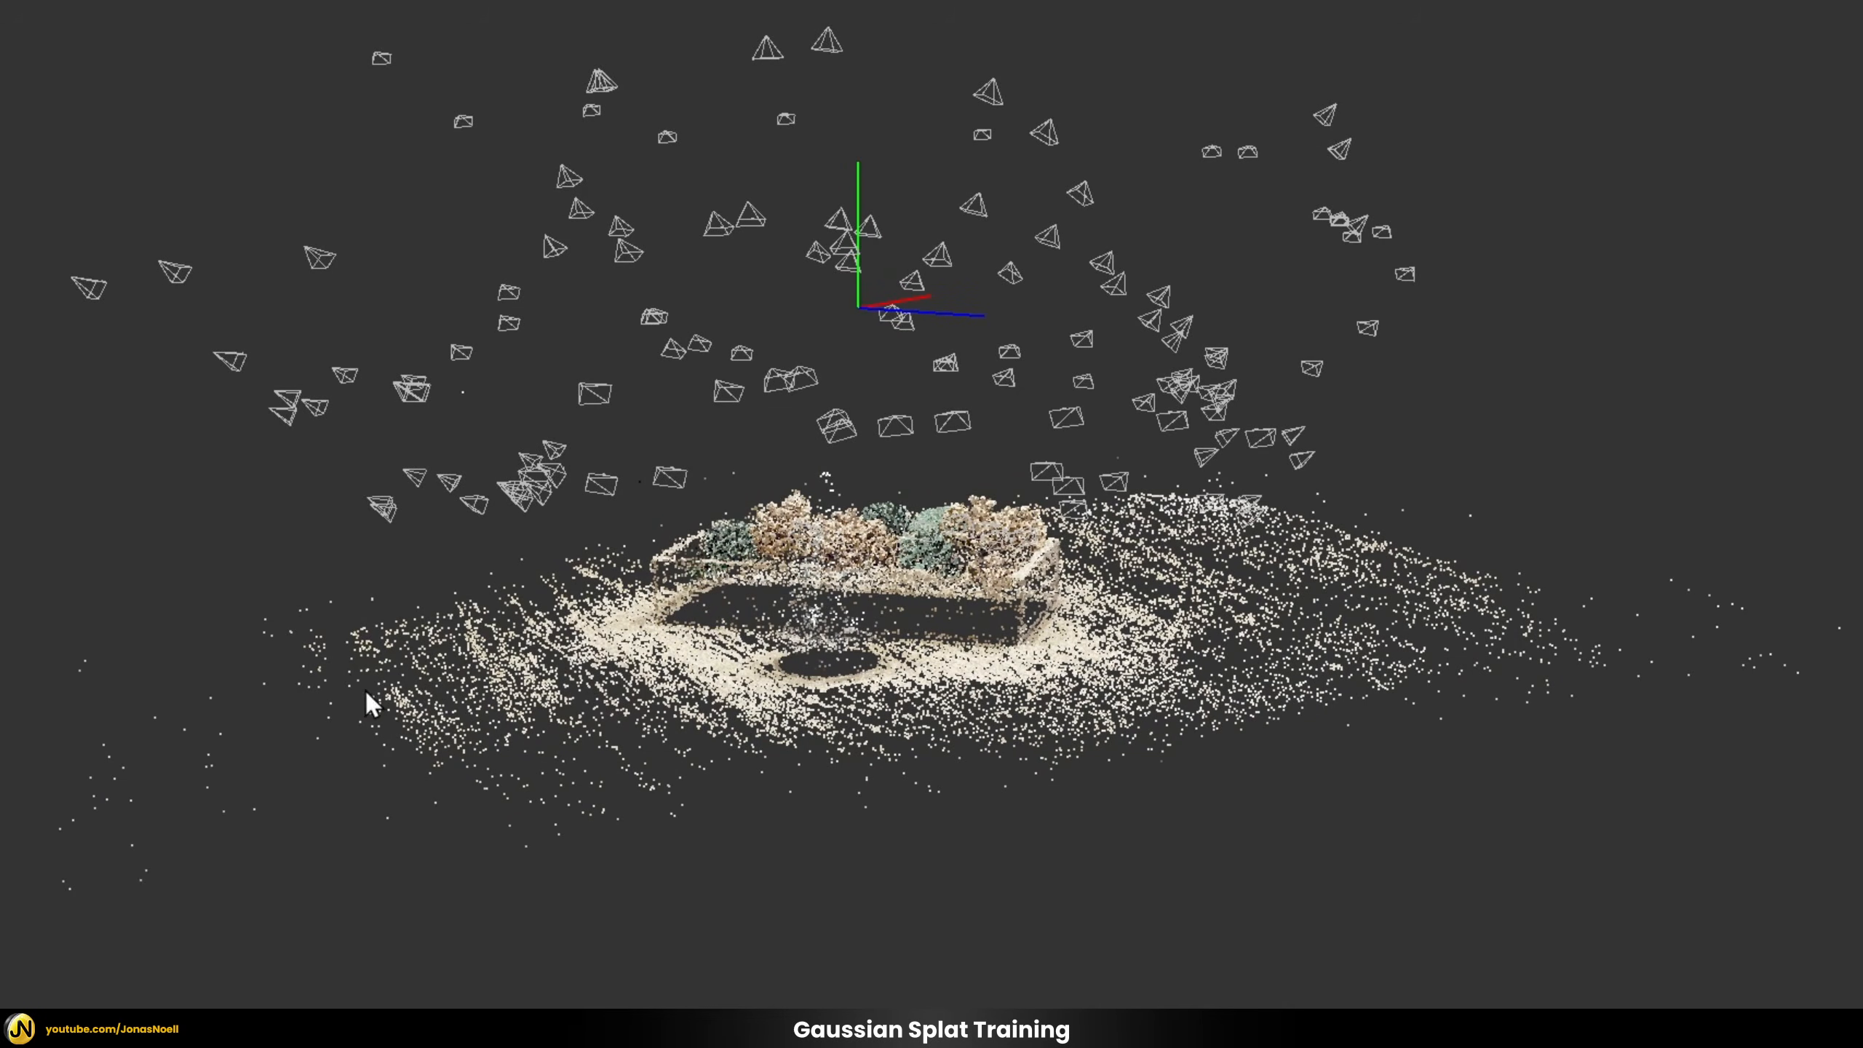
Step: Hide the camera poses in the viewport and examine the sparse point cloud of the table and pinecone box from several angles
drag(1544, 419, 1171, 512)
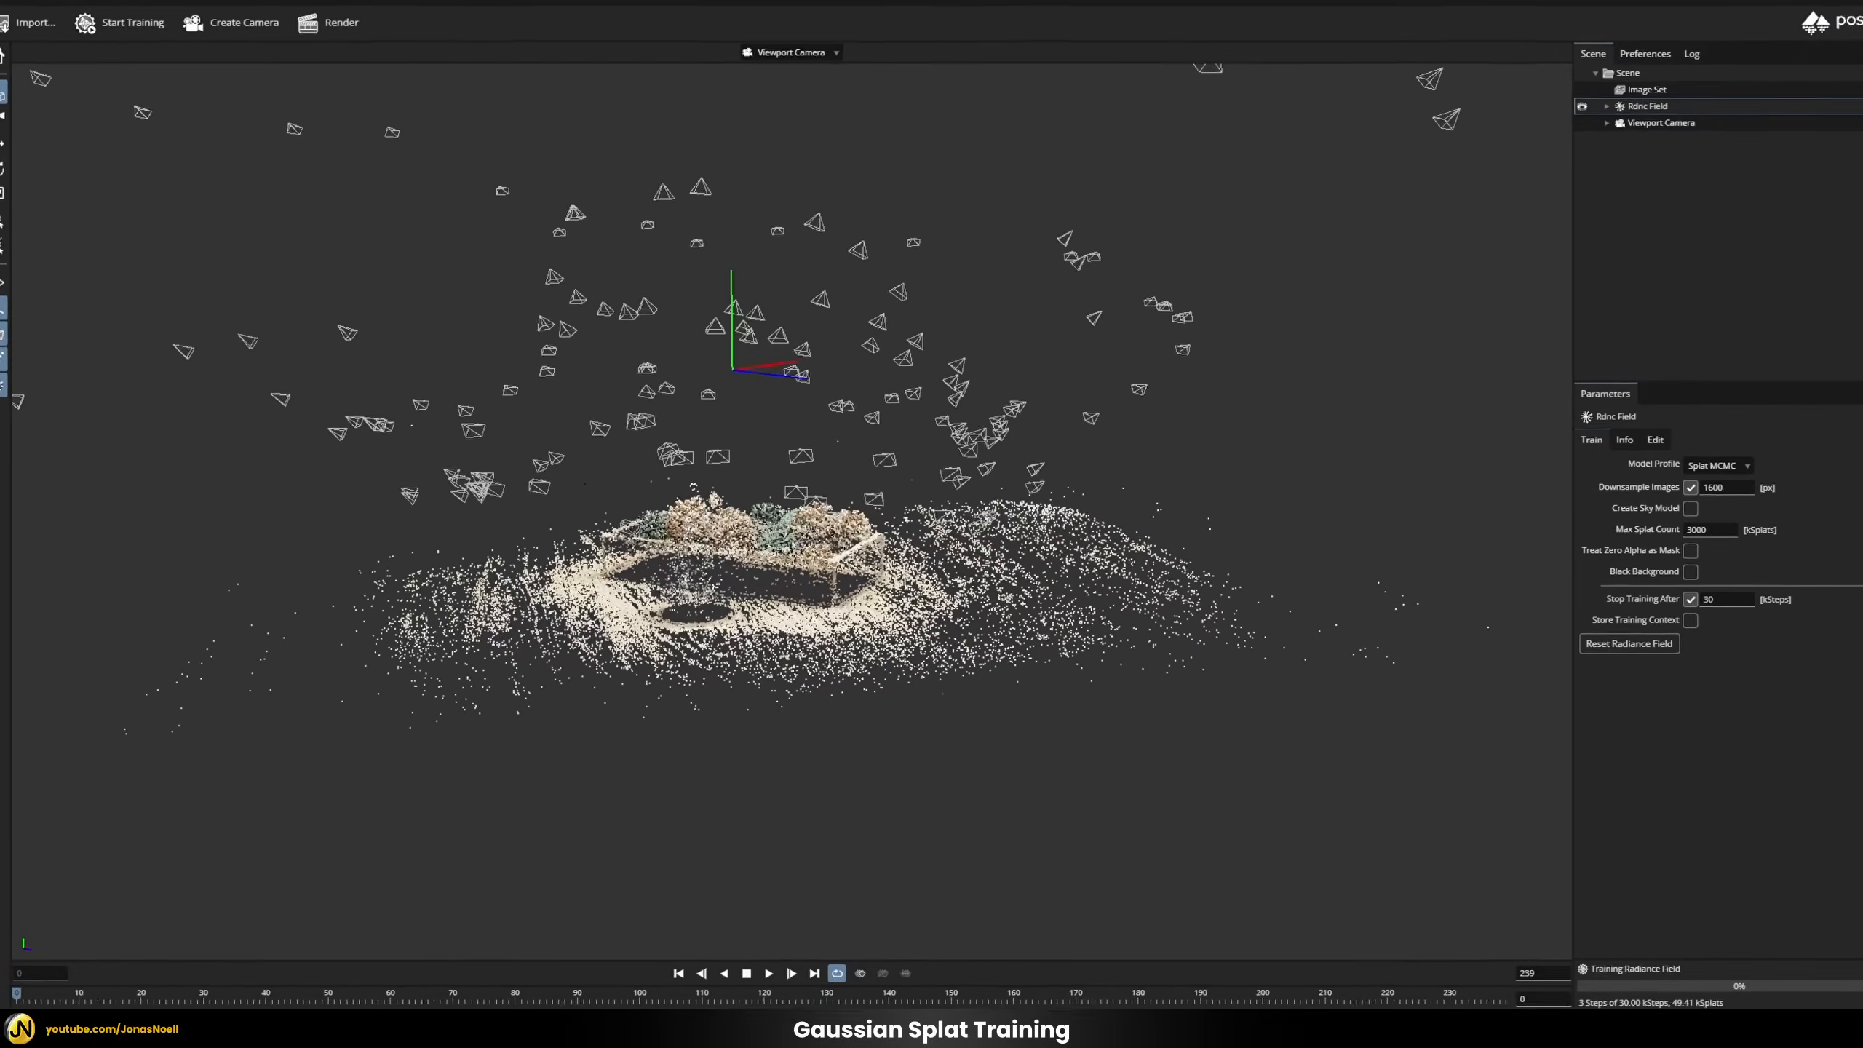
click(14, 340)
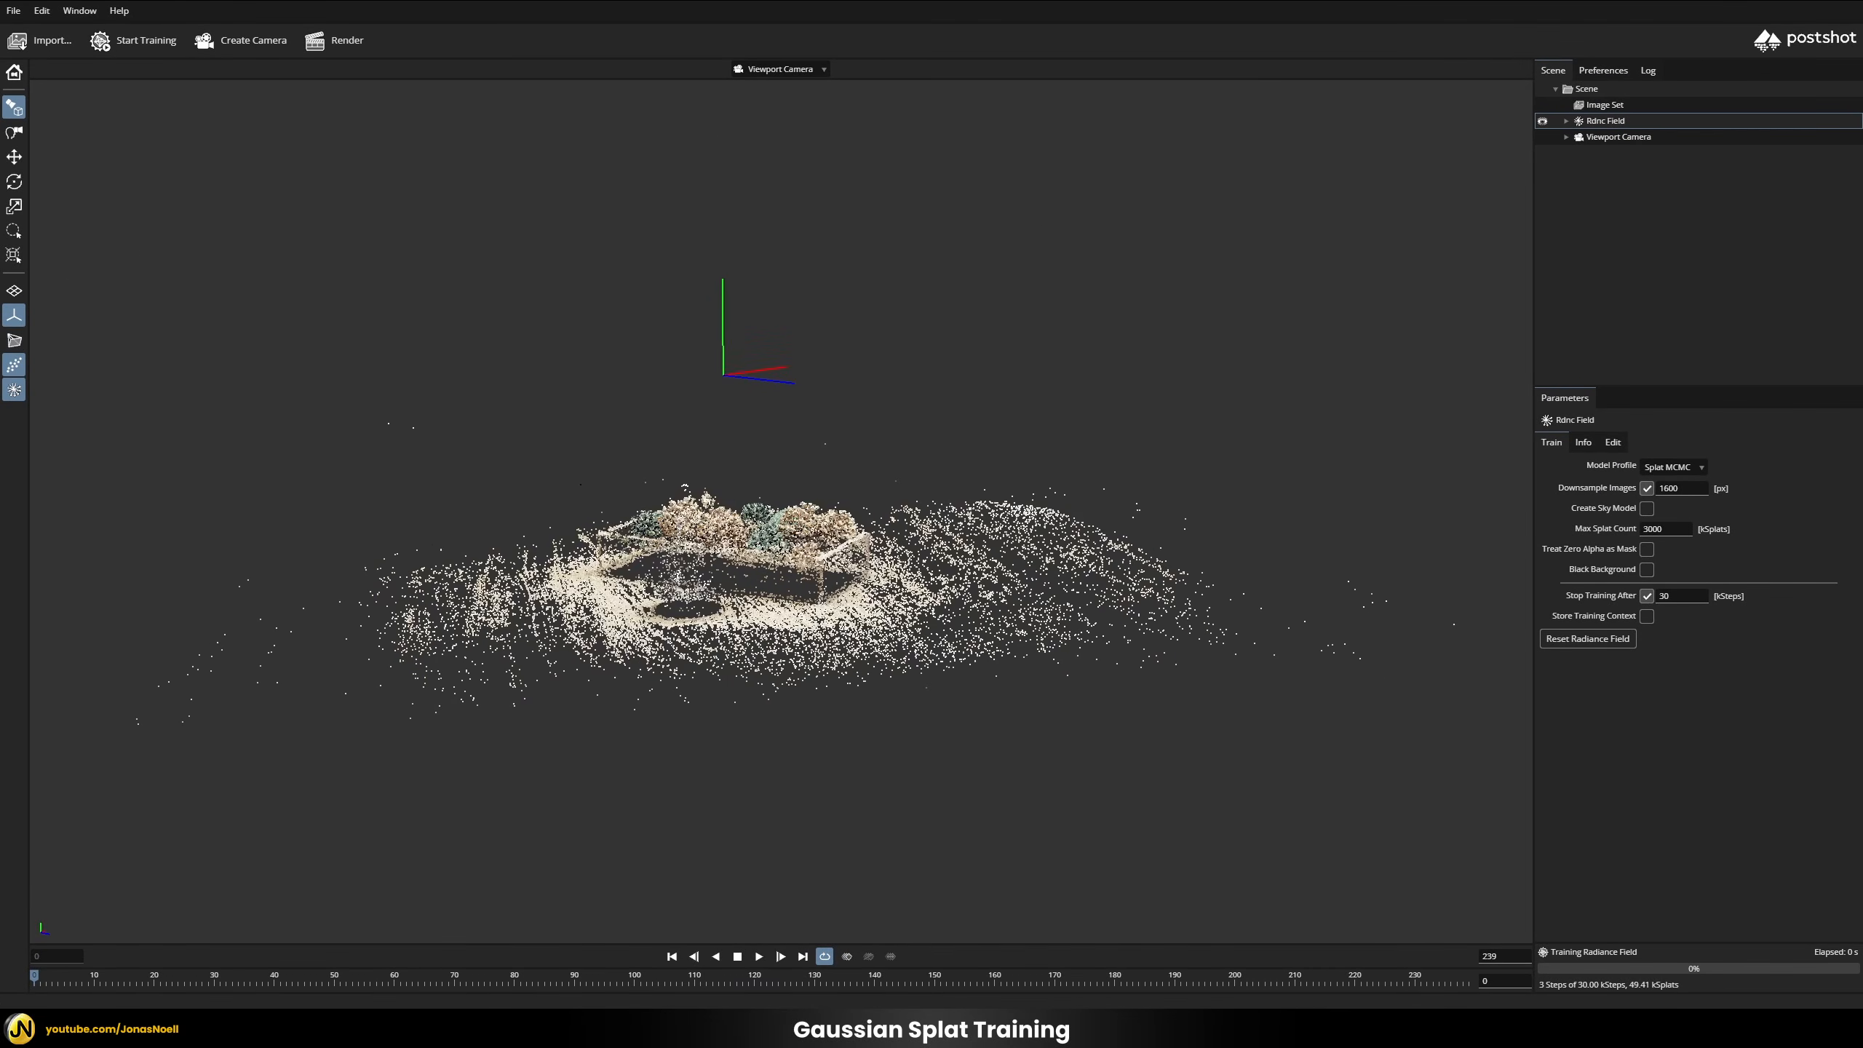
mouse_move(770, 411)
mouse_down()
mouse_move(829, 394)
mouse_move(811, 500)
mouse_move(796, 419)
mouse_up()
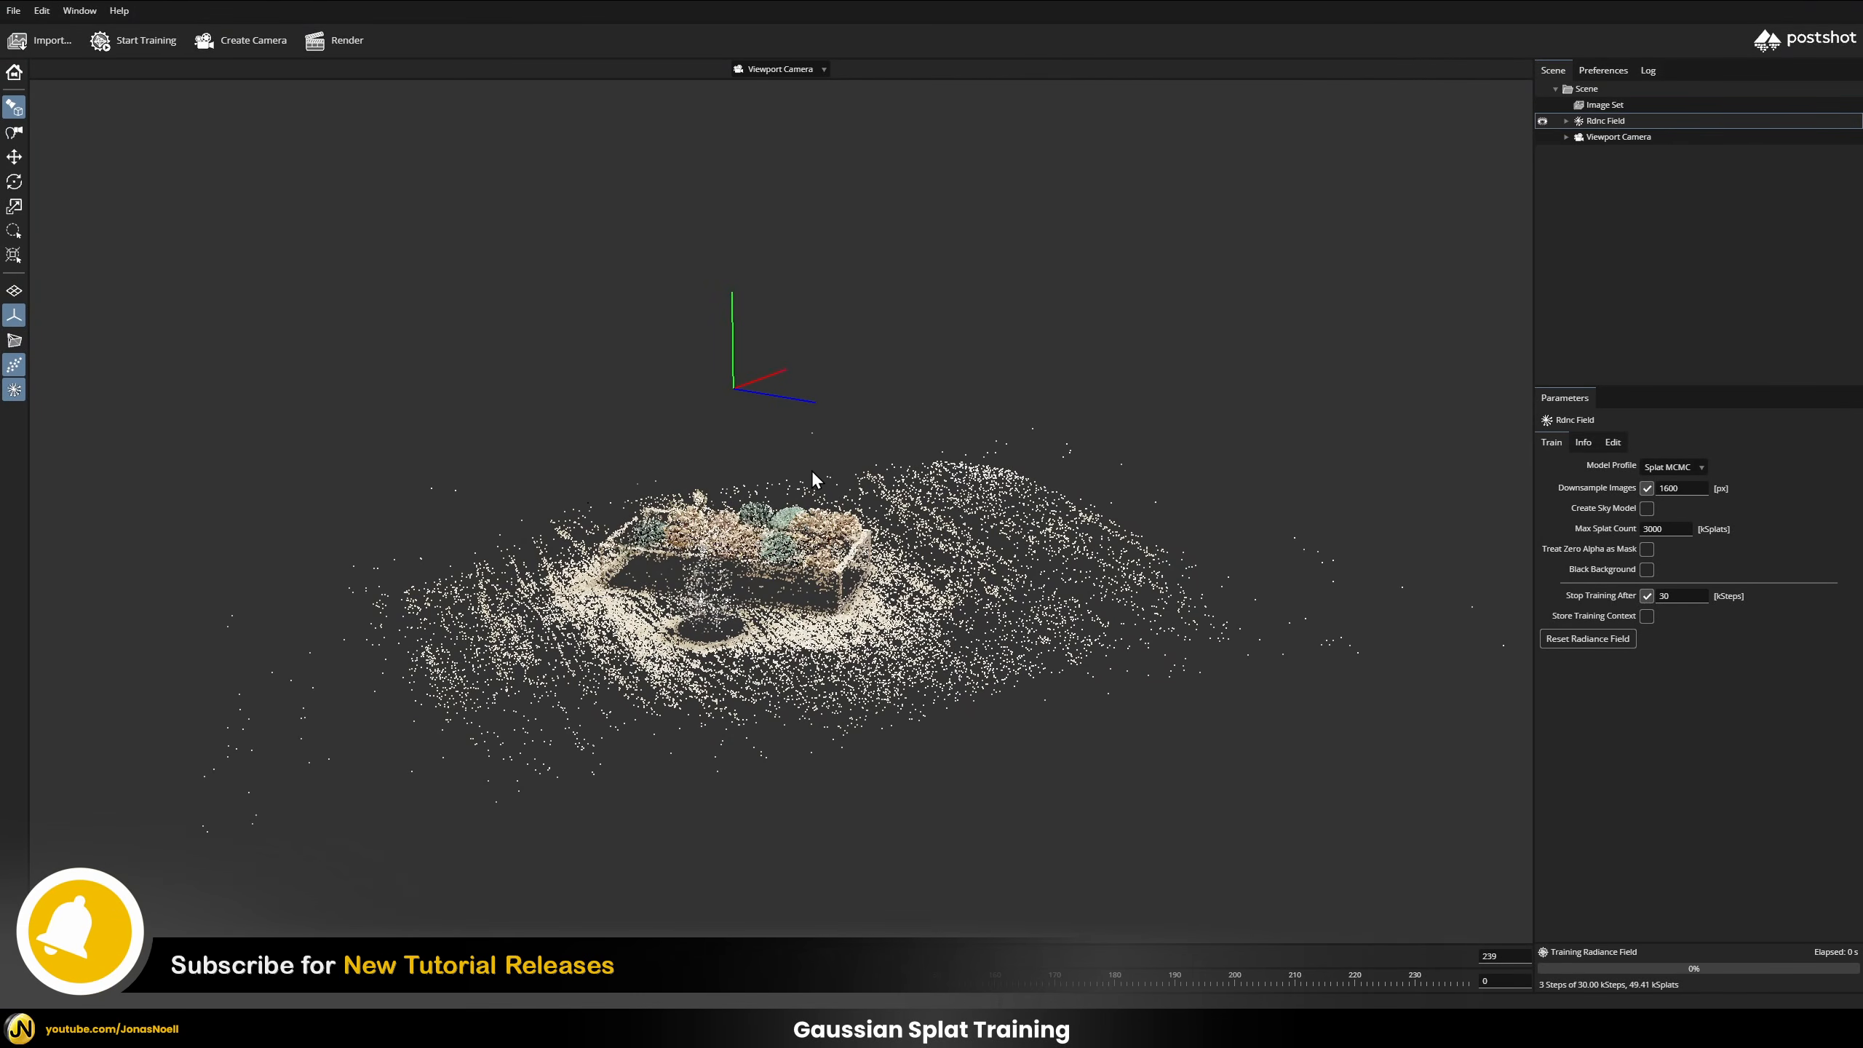
drag(813, 467, 802, 489)
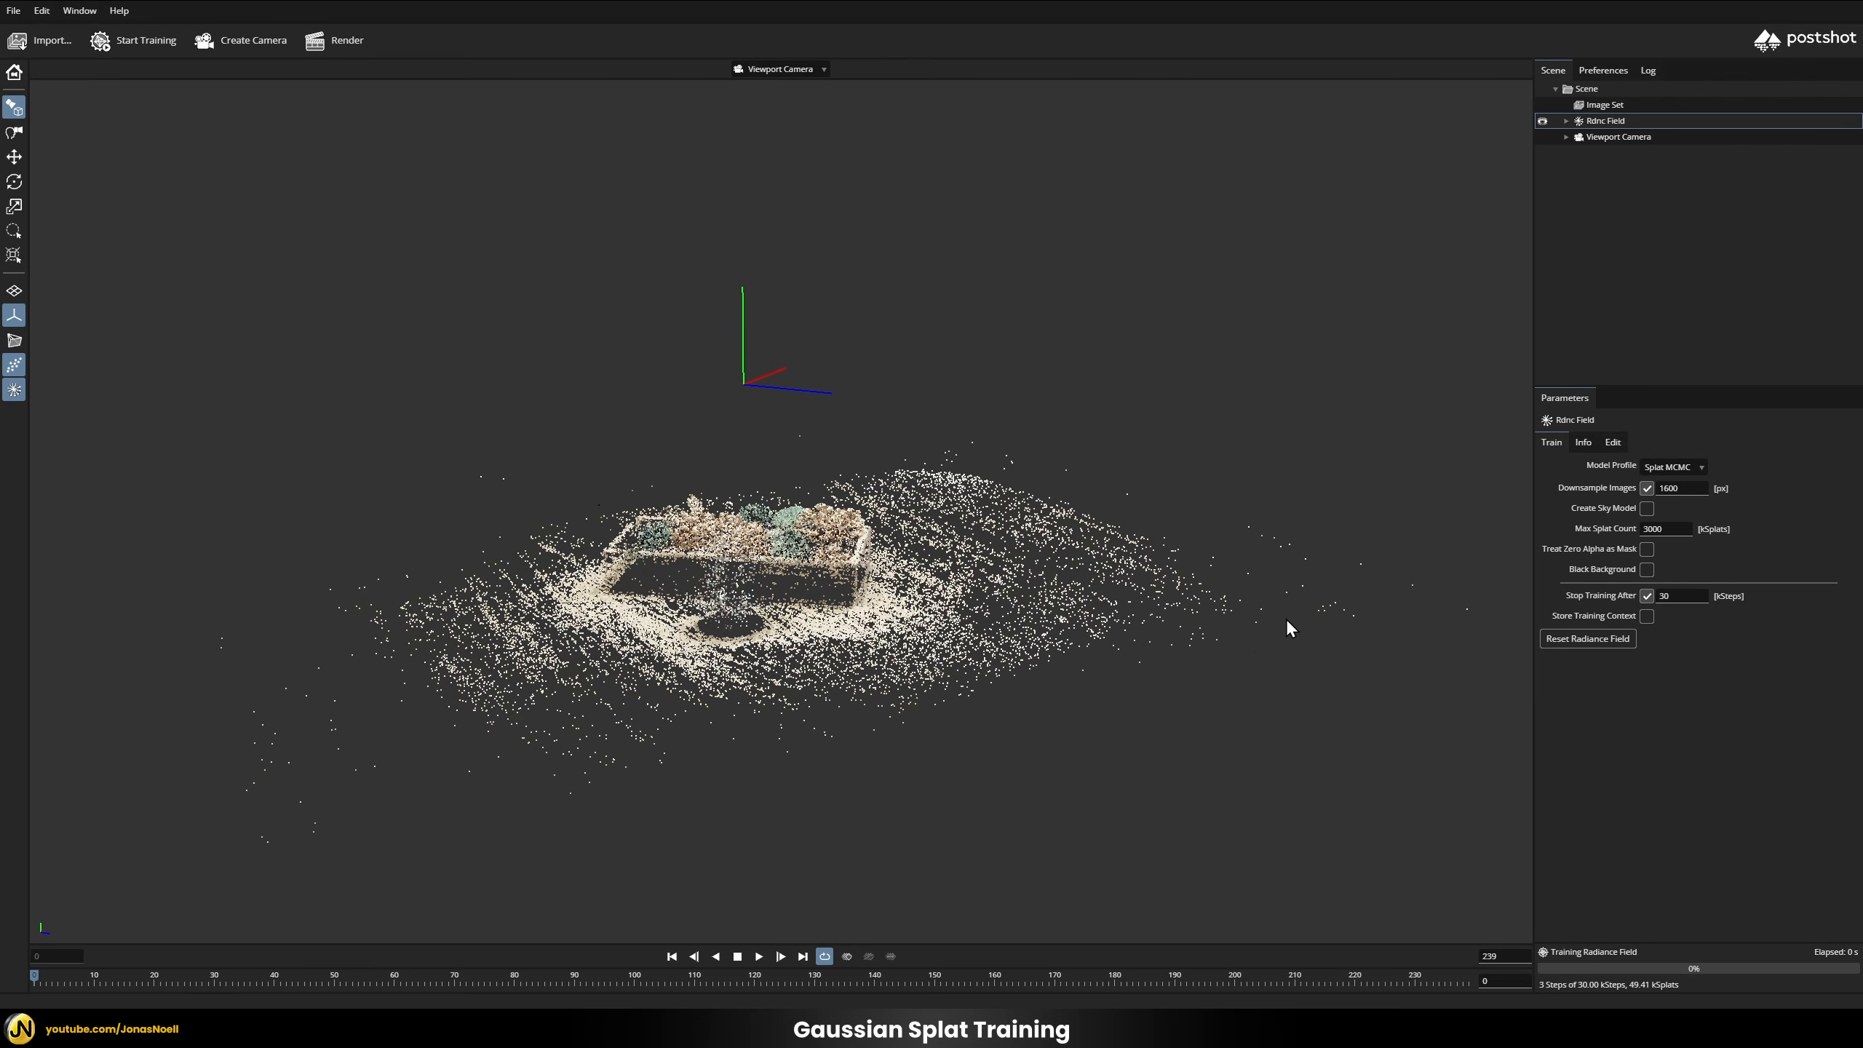
drag(1032, 499, 1033, 512)
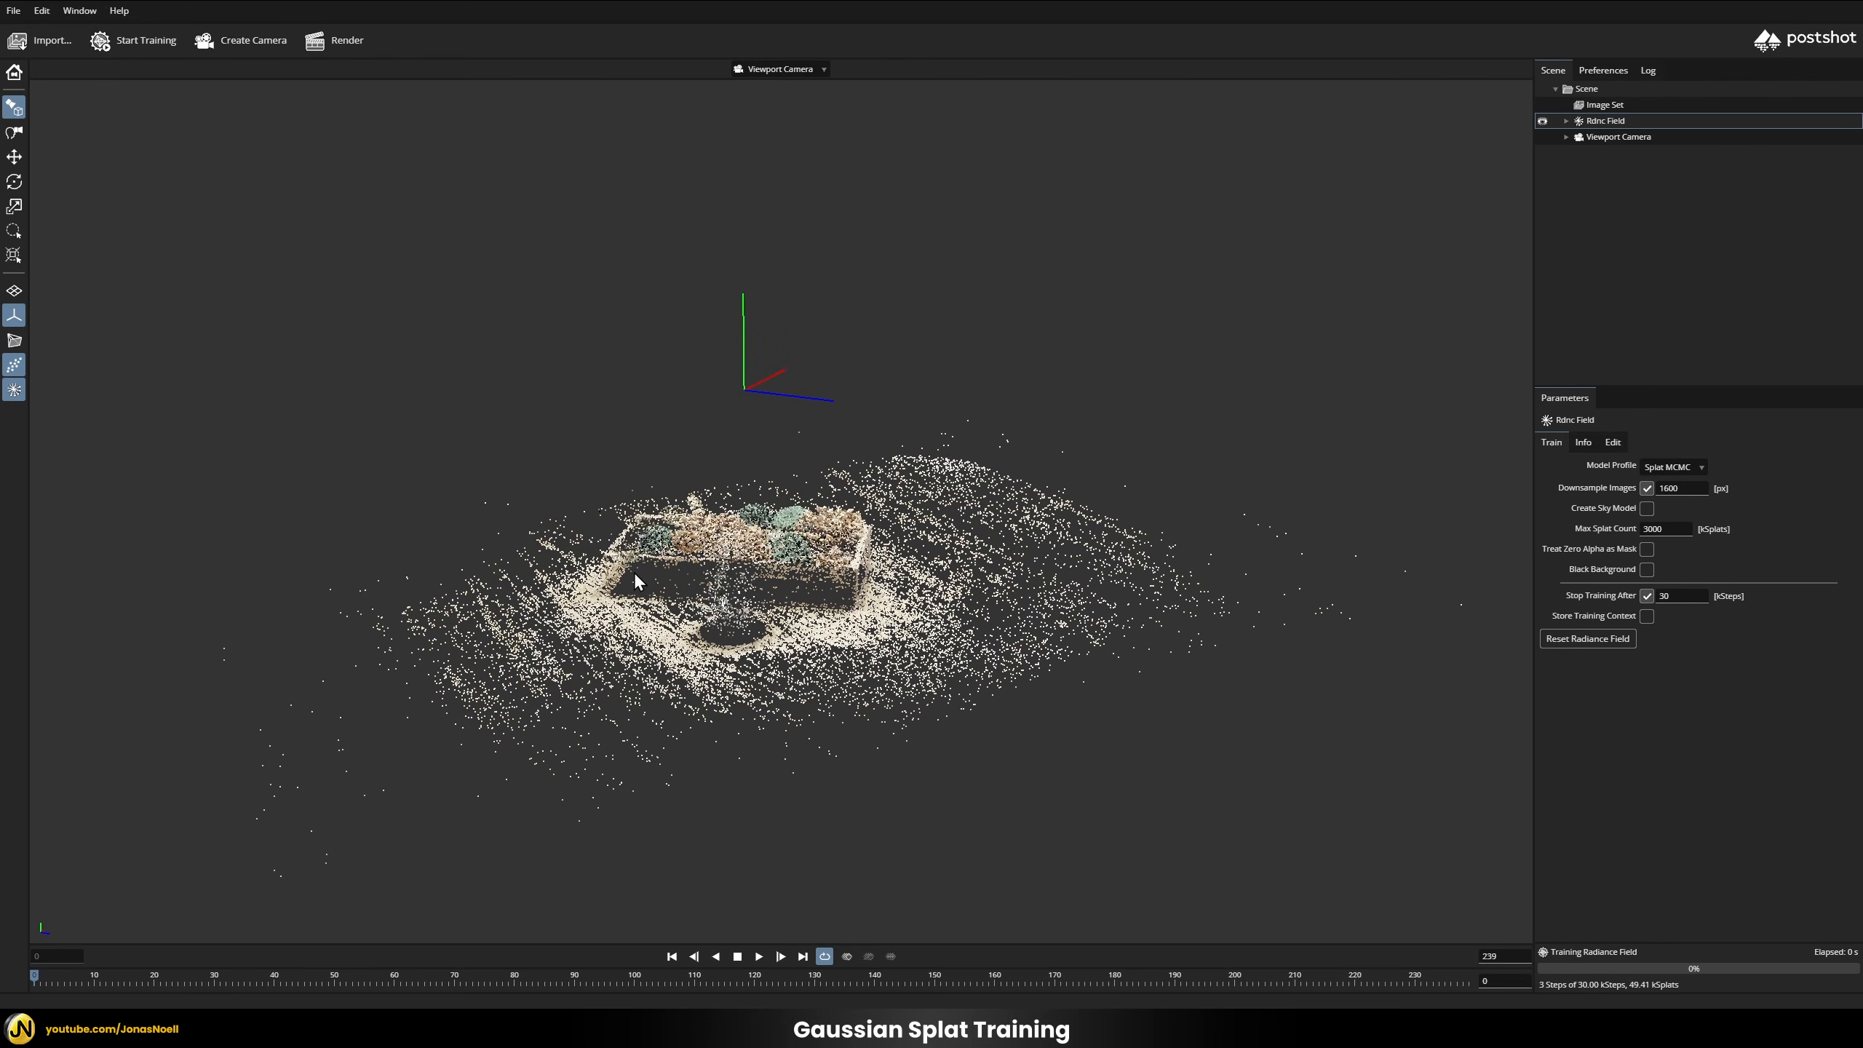
drag(625, 542, 832, 453)
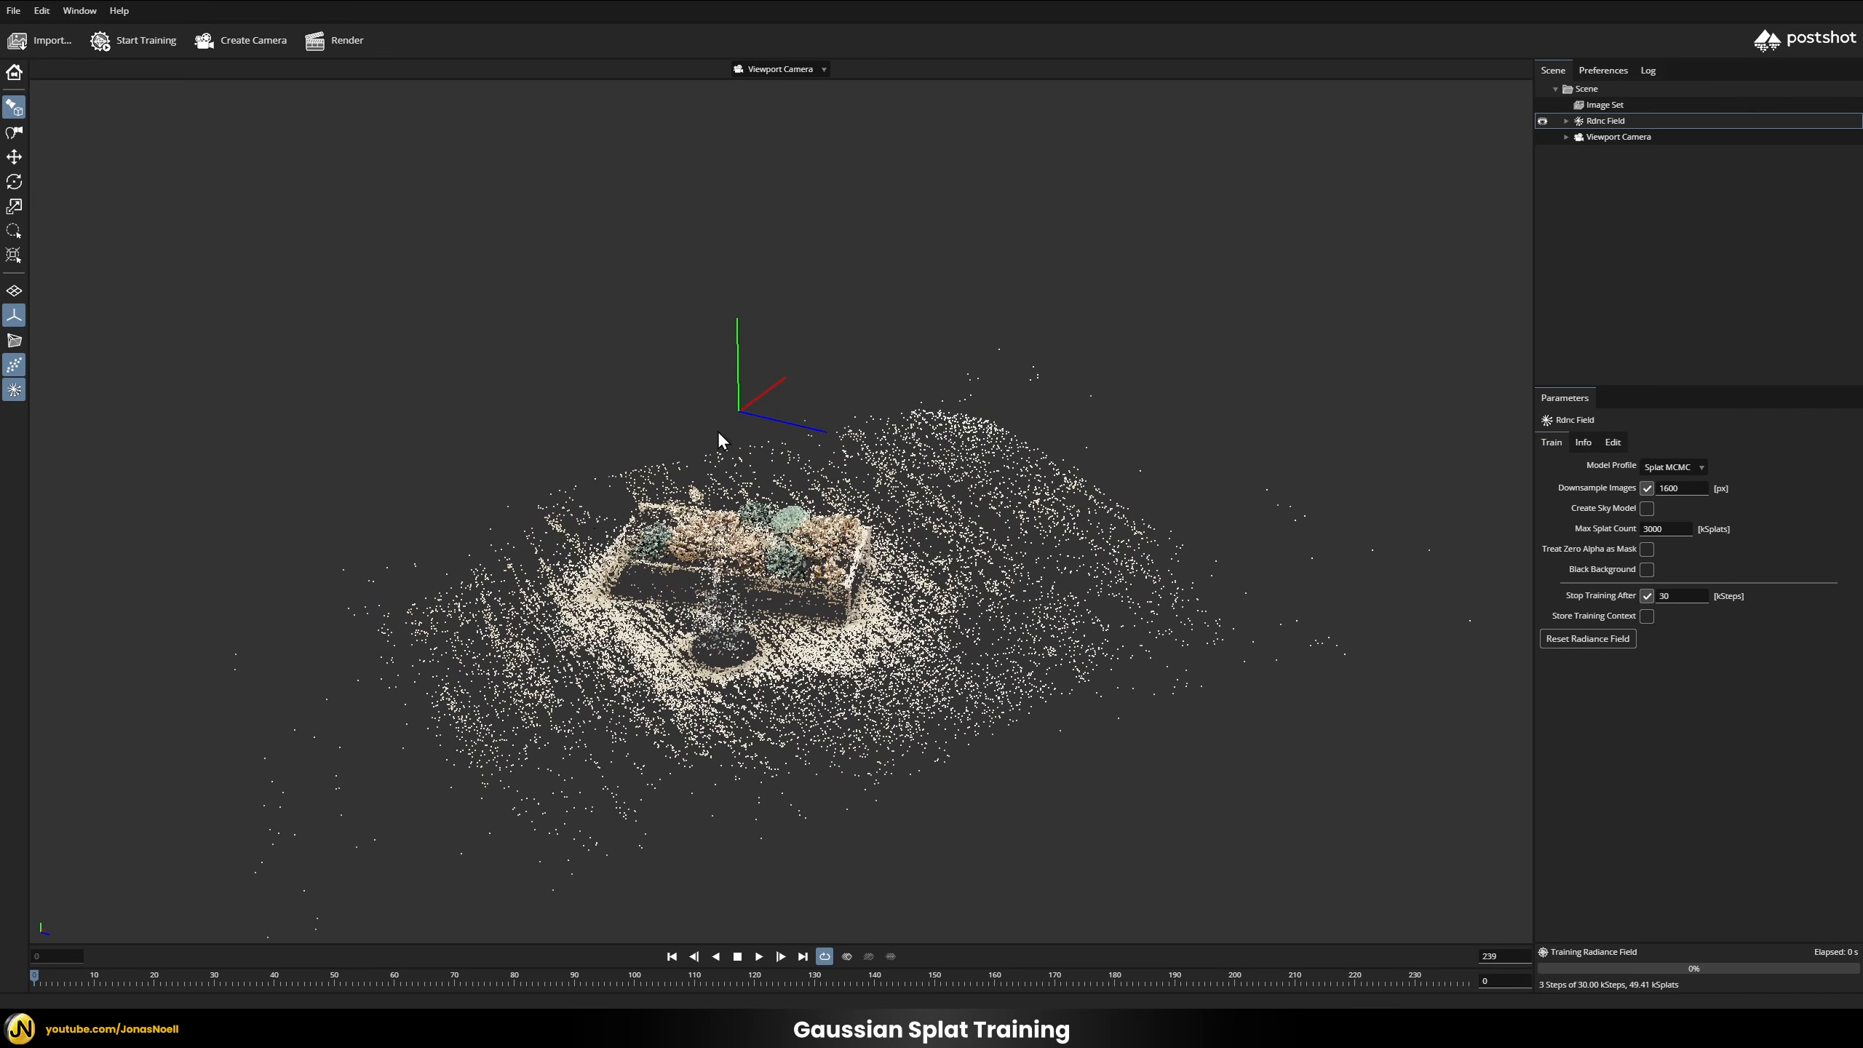
drag(841, 684, 843, 701)
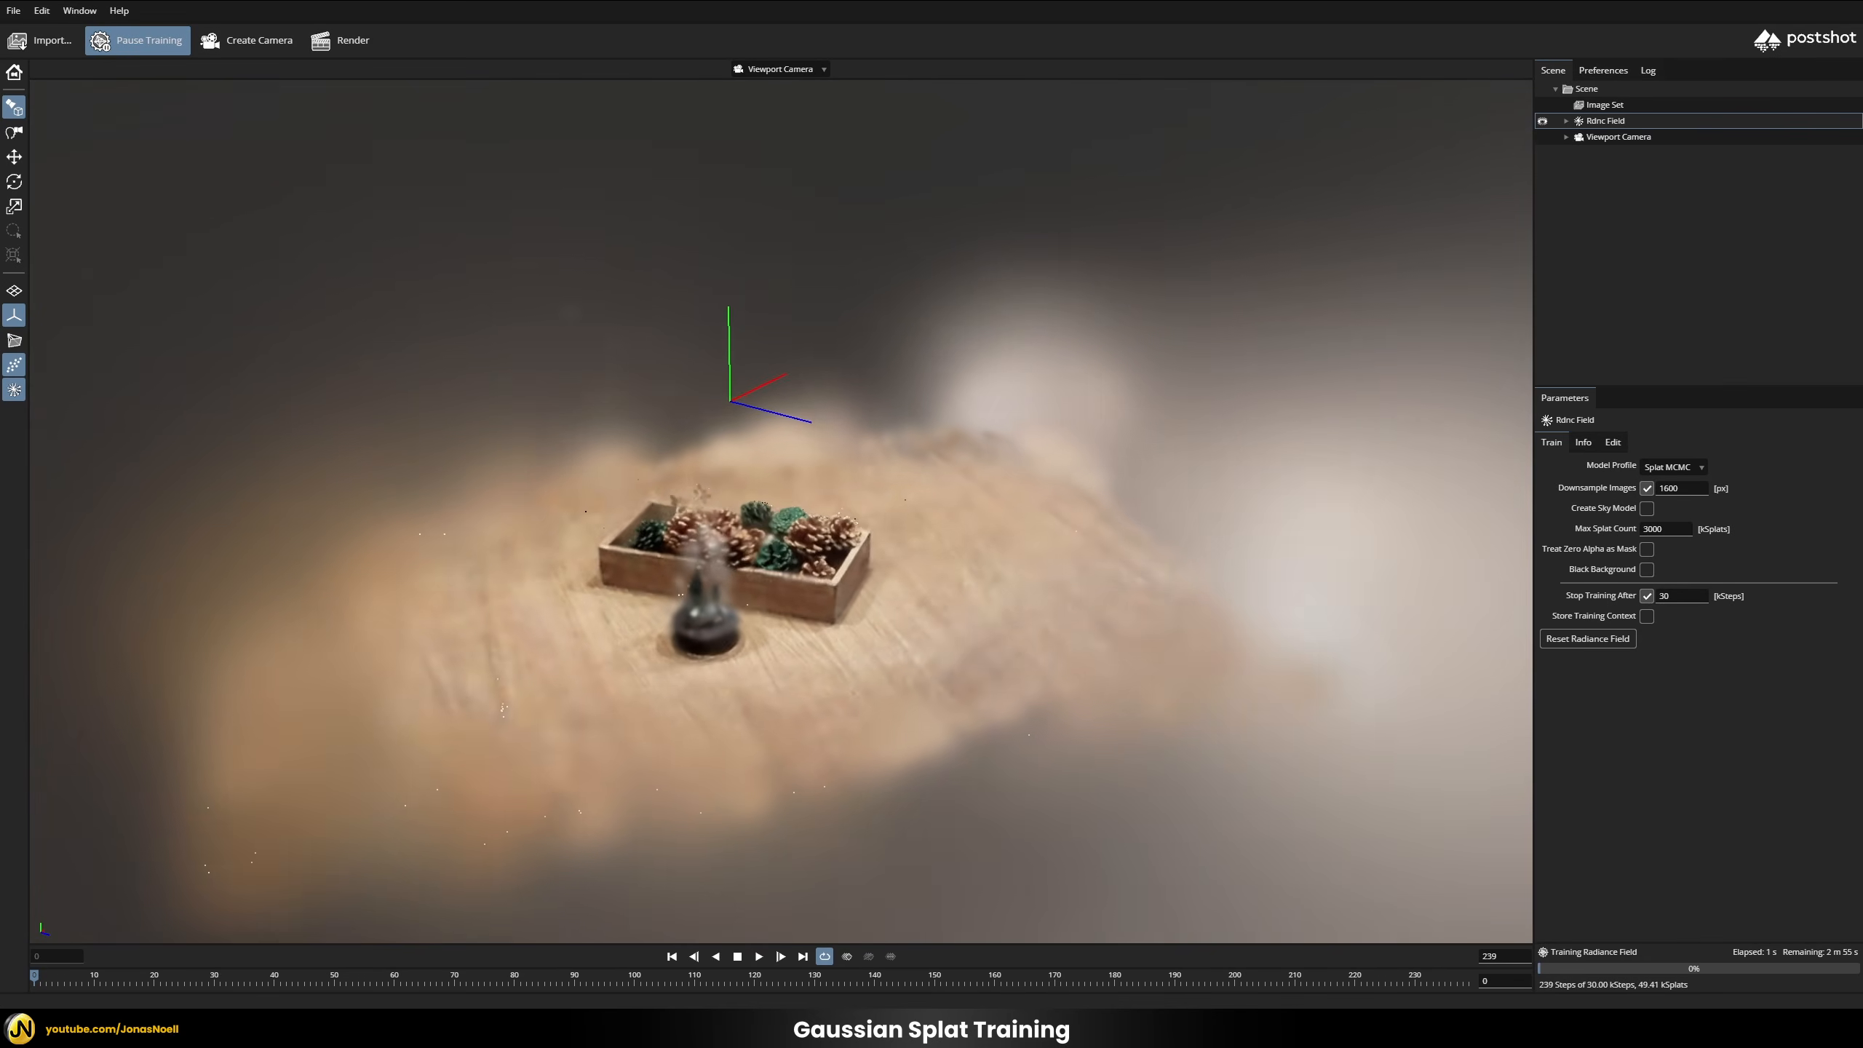
Step: Hide the sparse point cloud and view the radiance field of the table from another side during training
drag(660, 542, 579, 530)
click(14, 364)
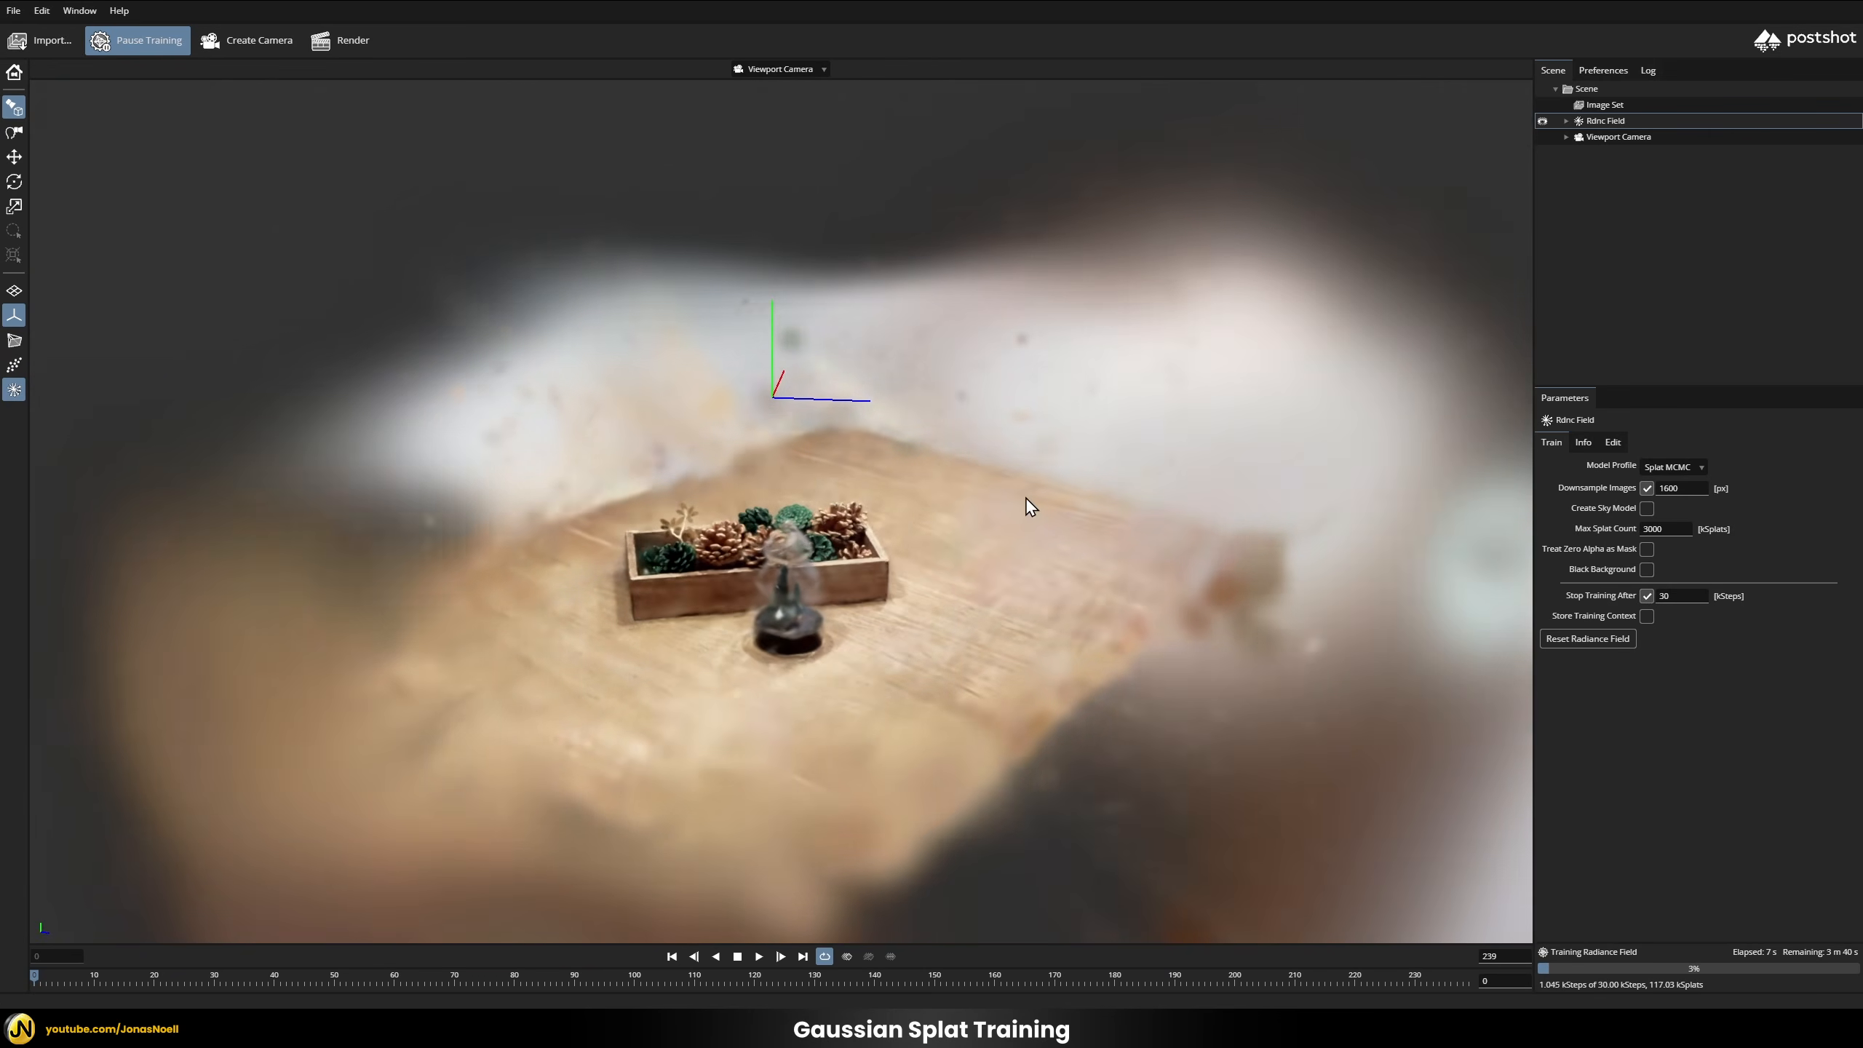
drag(1030, 506, 742, 432)
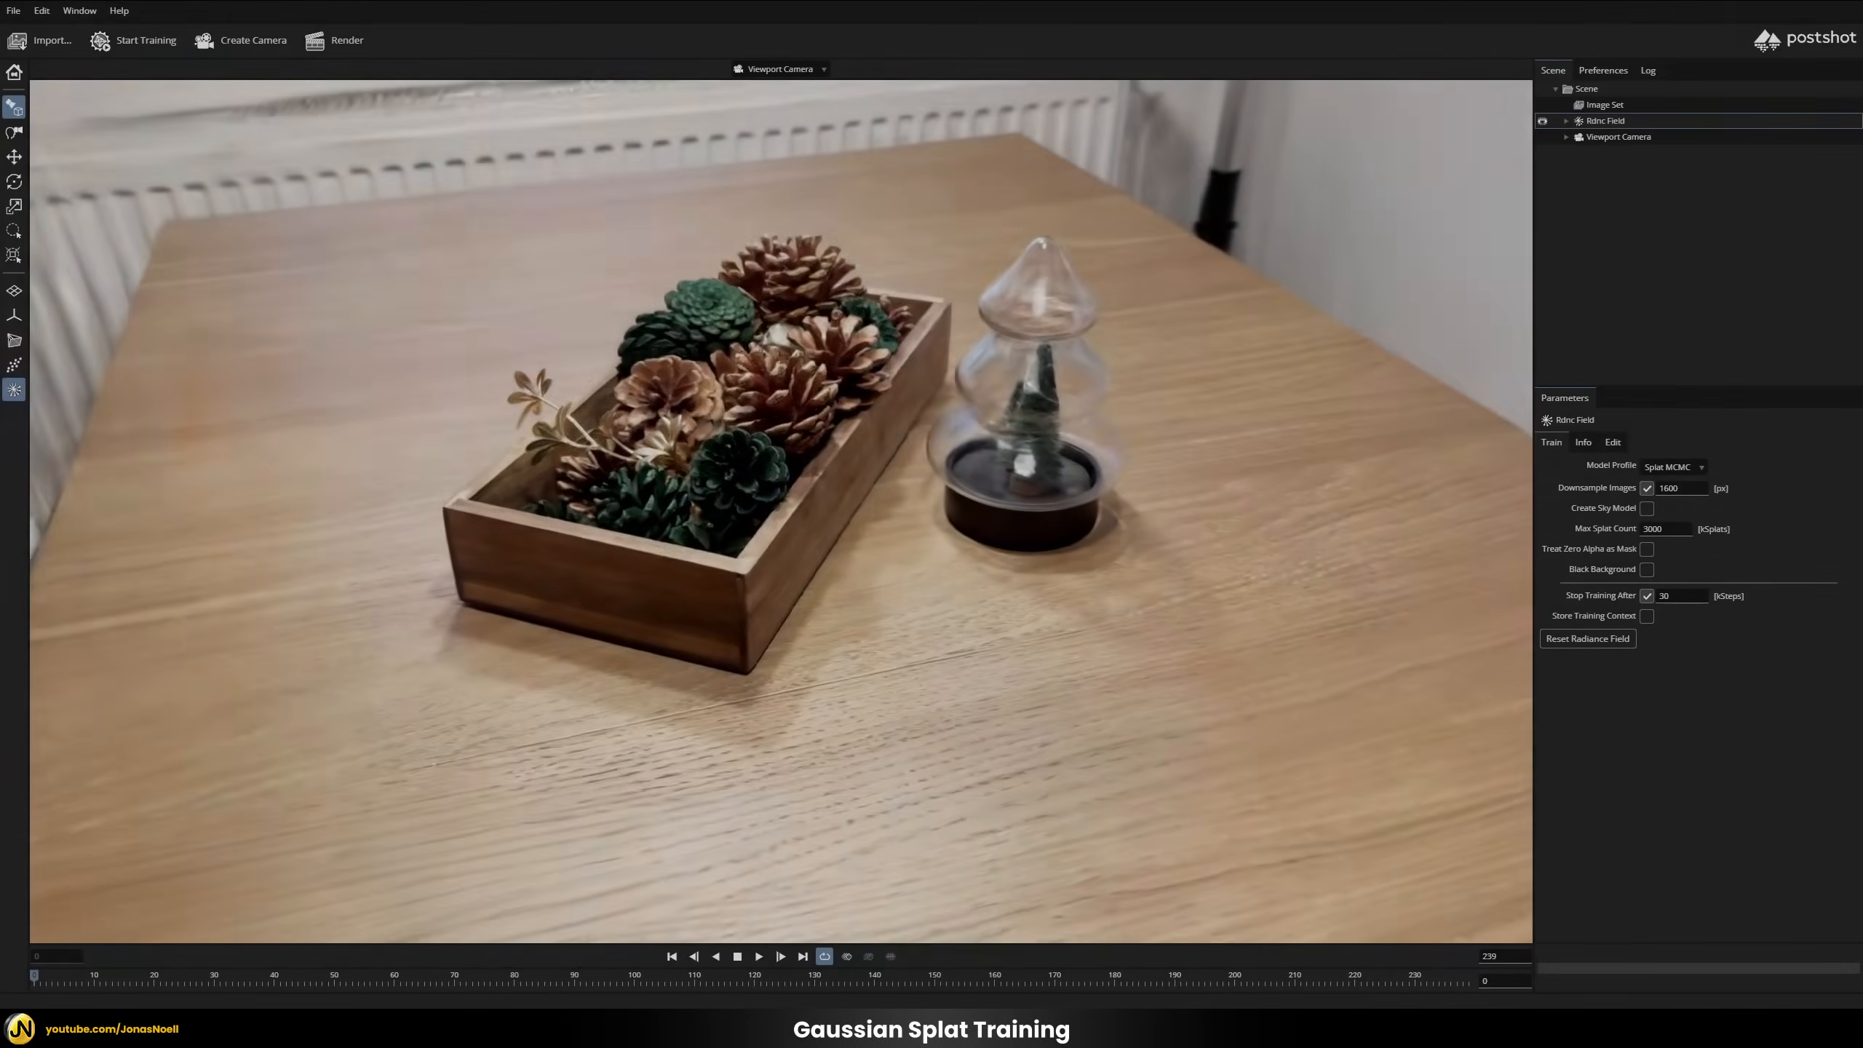
Step: Examine the trained splat's pinecone box, glass tree and tabletop reflections from low, high and opposite viewpoints
drag(780, 507, 760, 195)
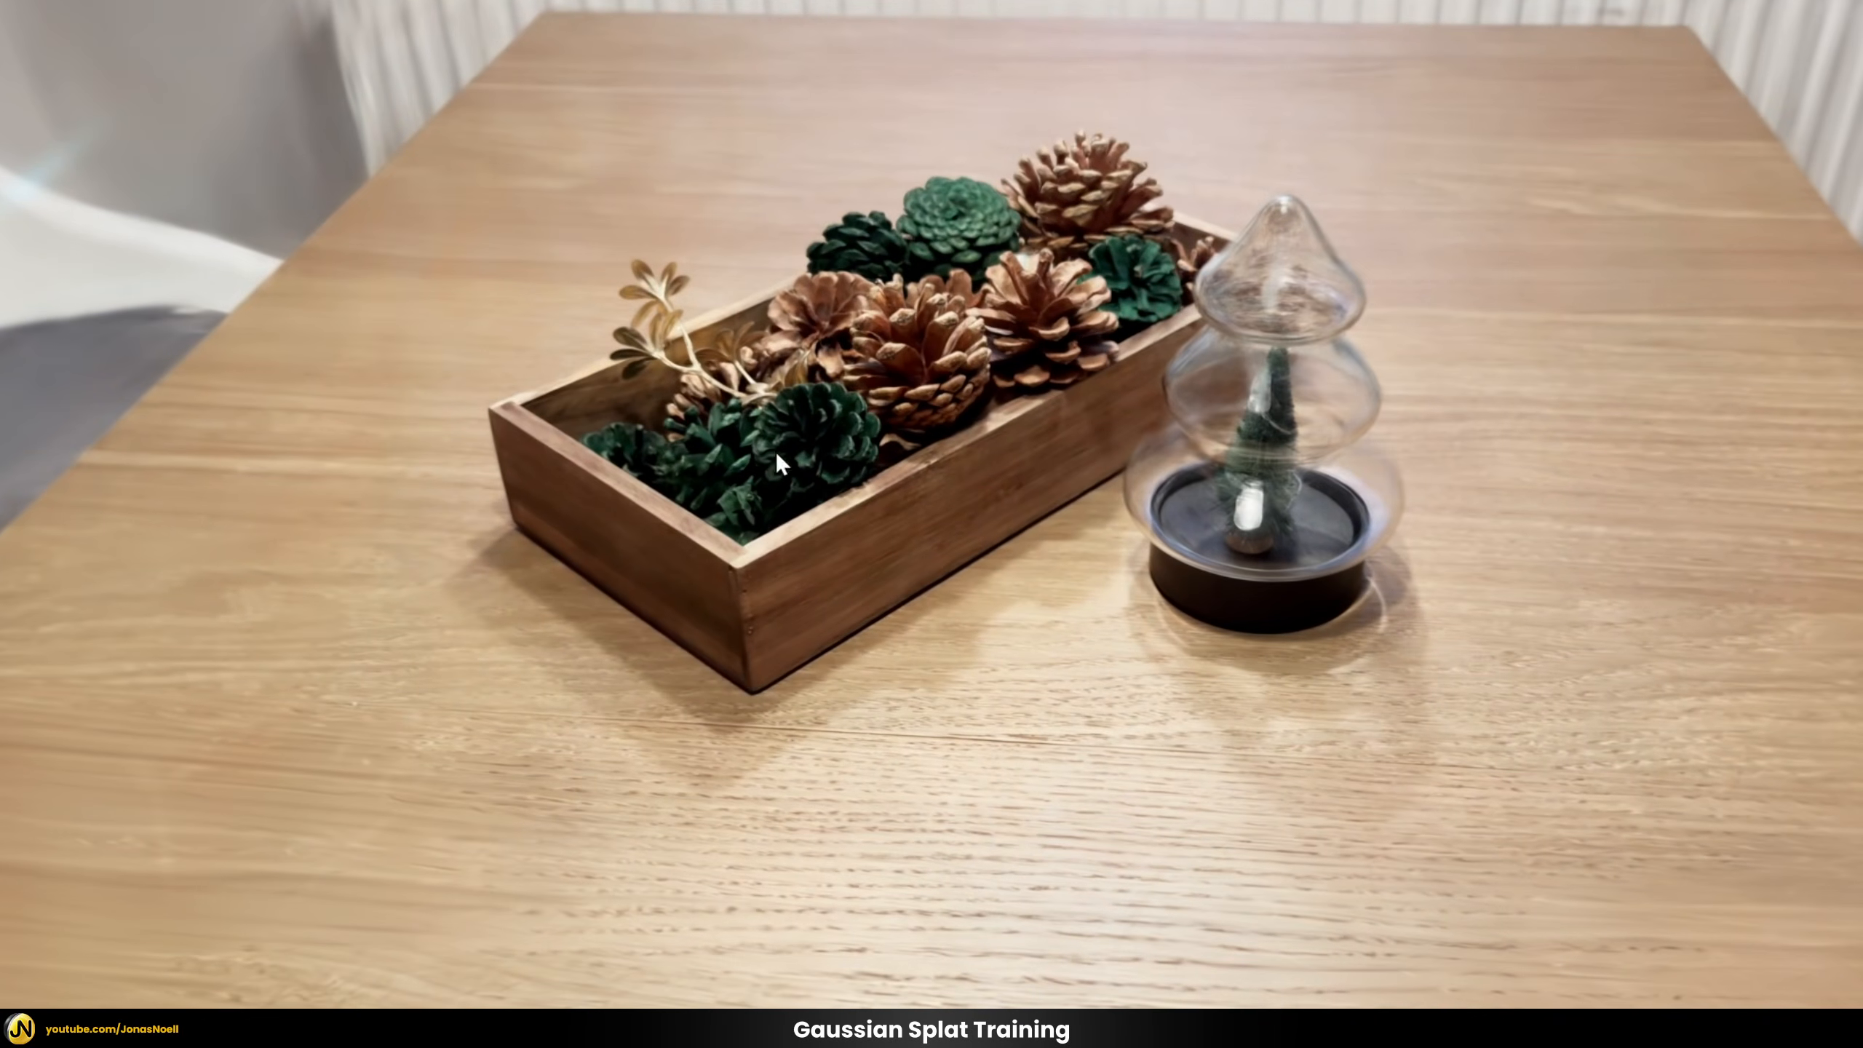
drag(1025, 364, 792, 370)
drag(1135, 354, 1004, 386)
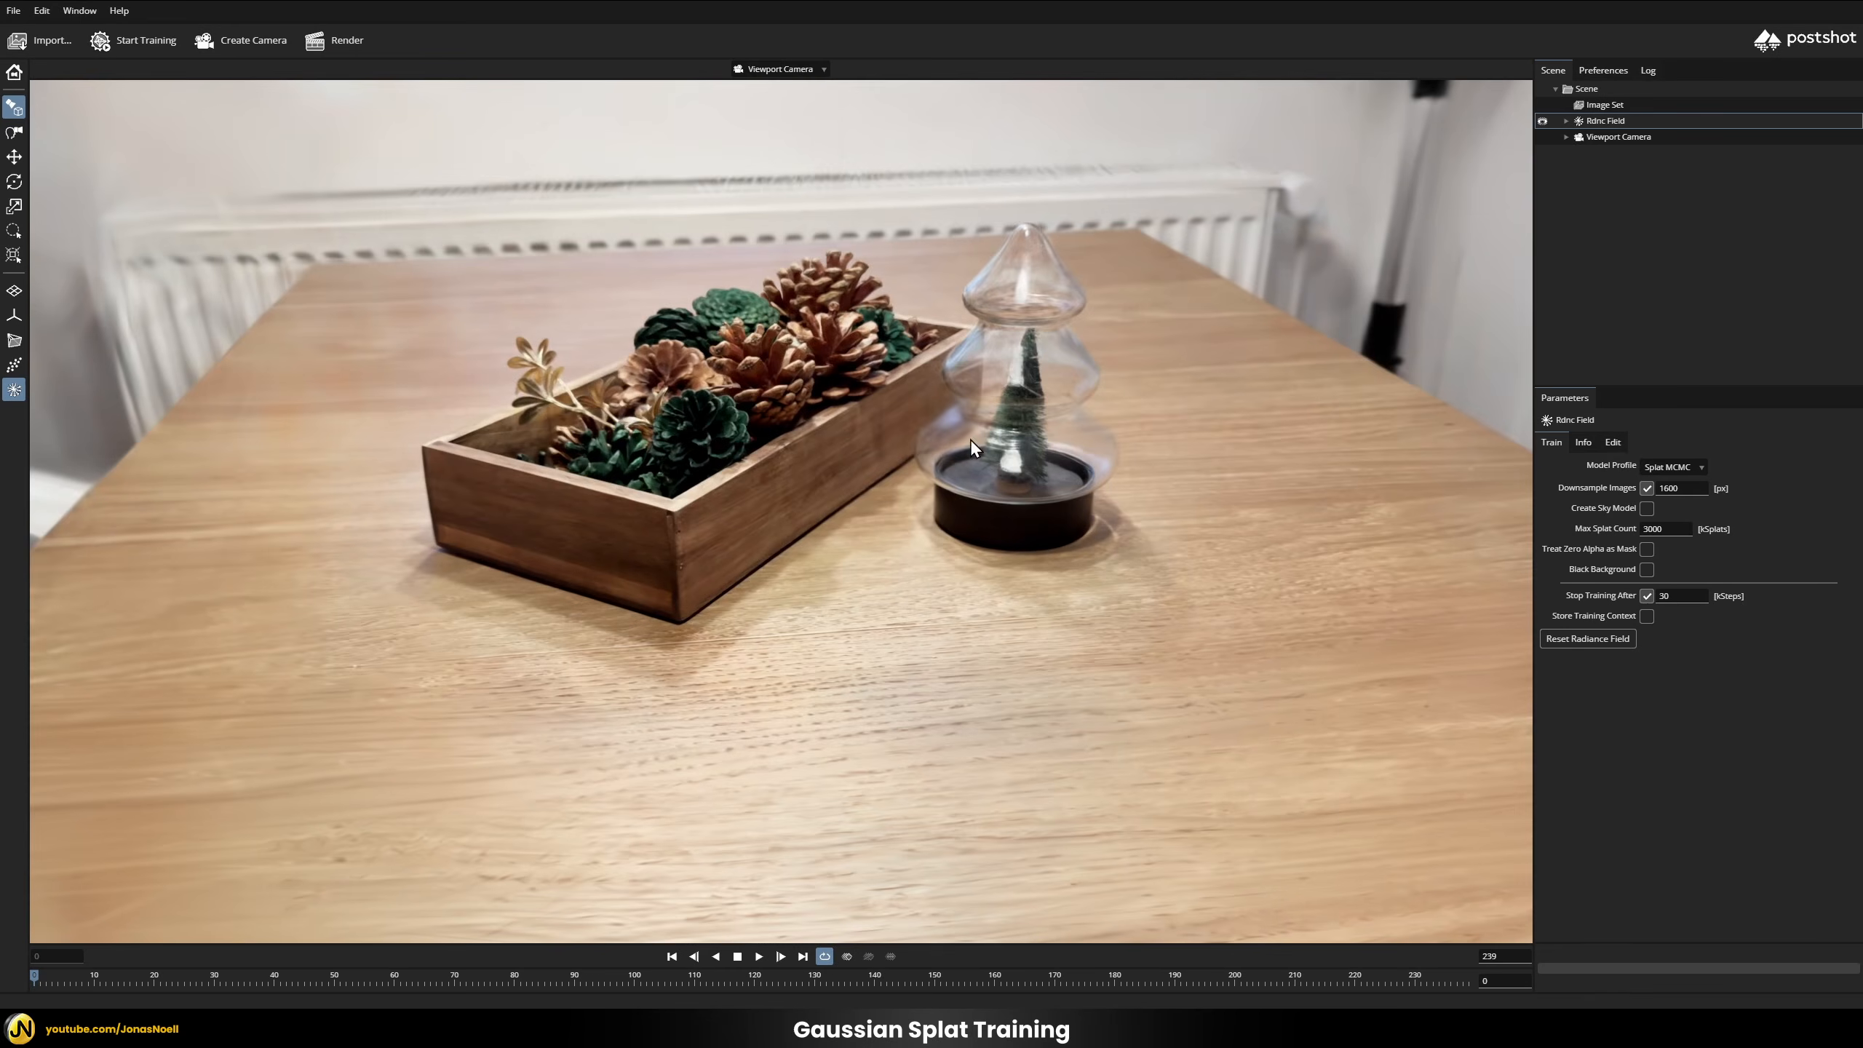
drag(971, 448, 498, 461)
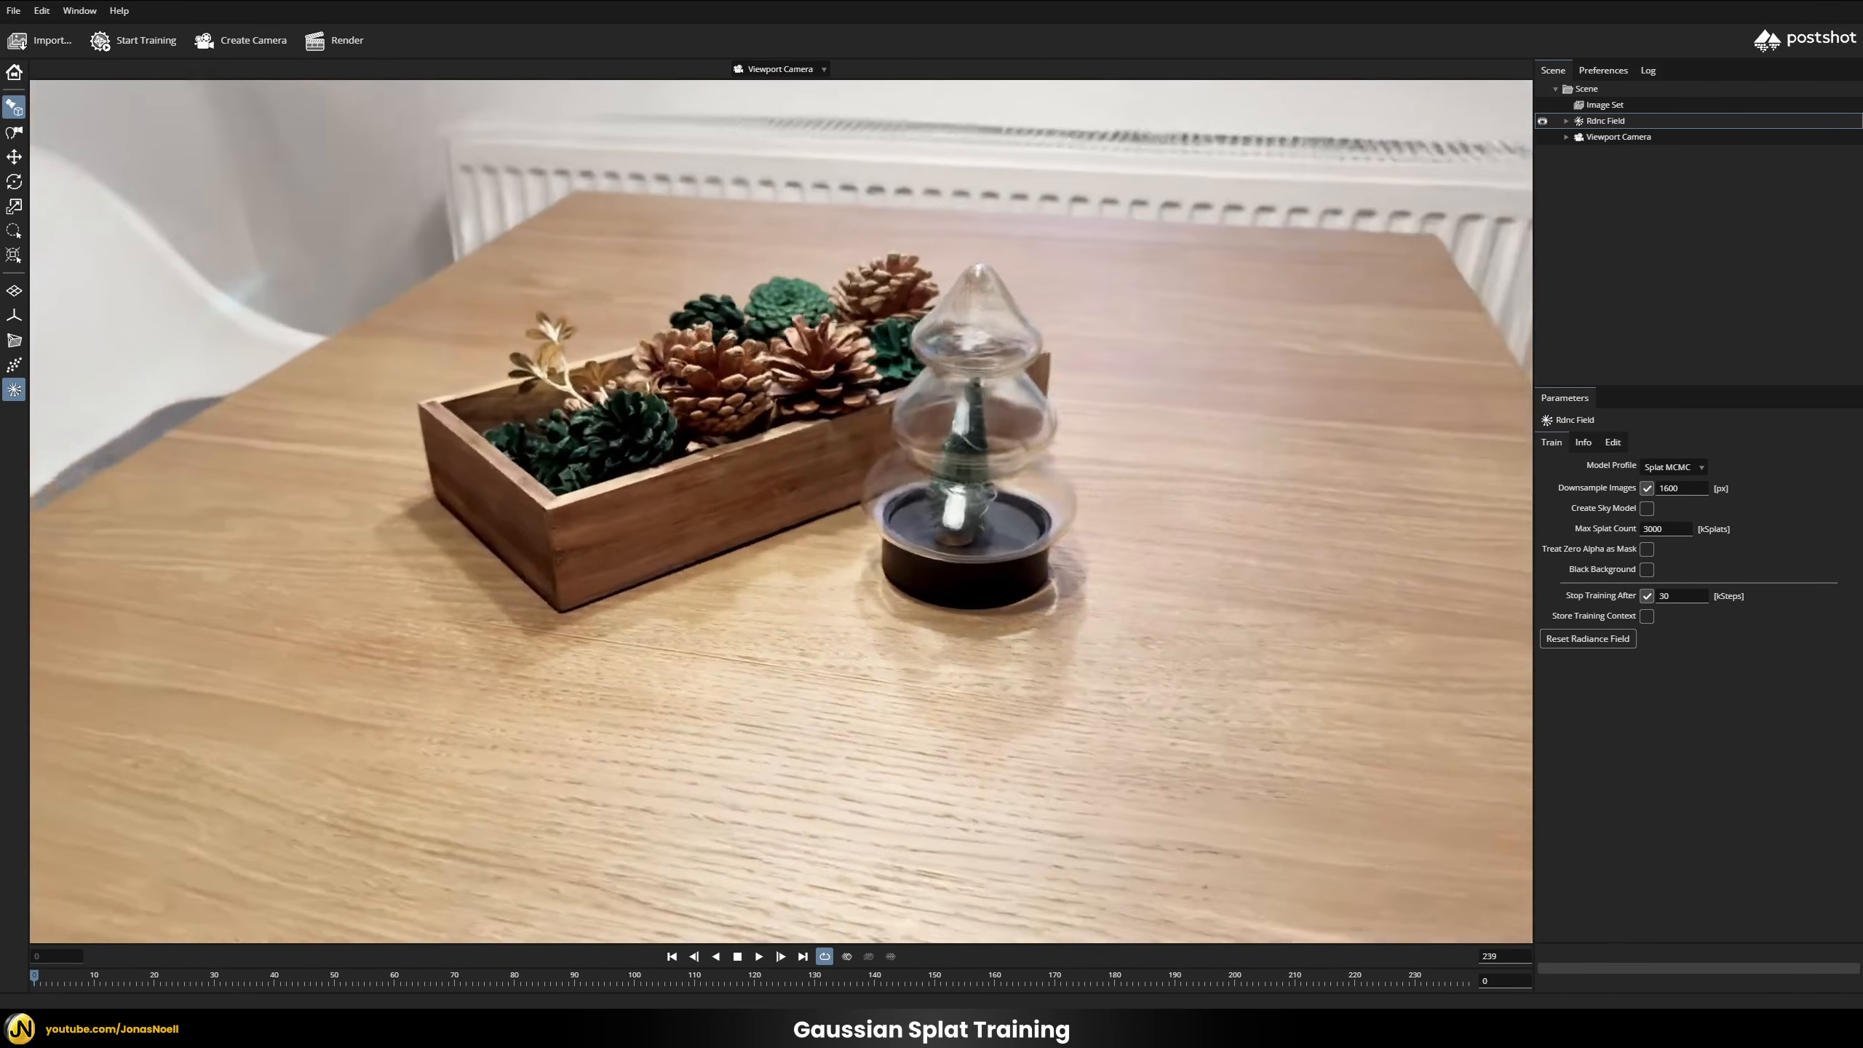
drag(994, 500, 709, 507)
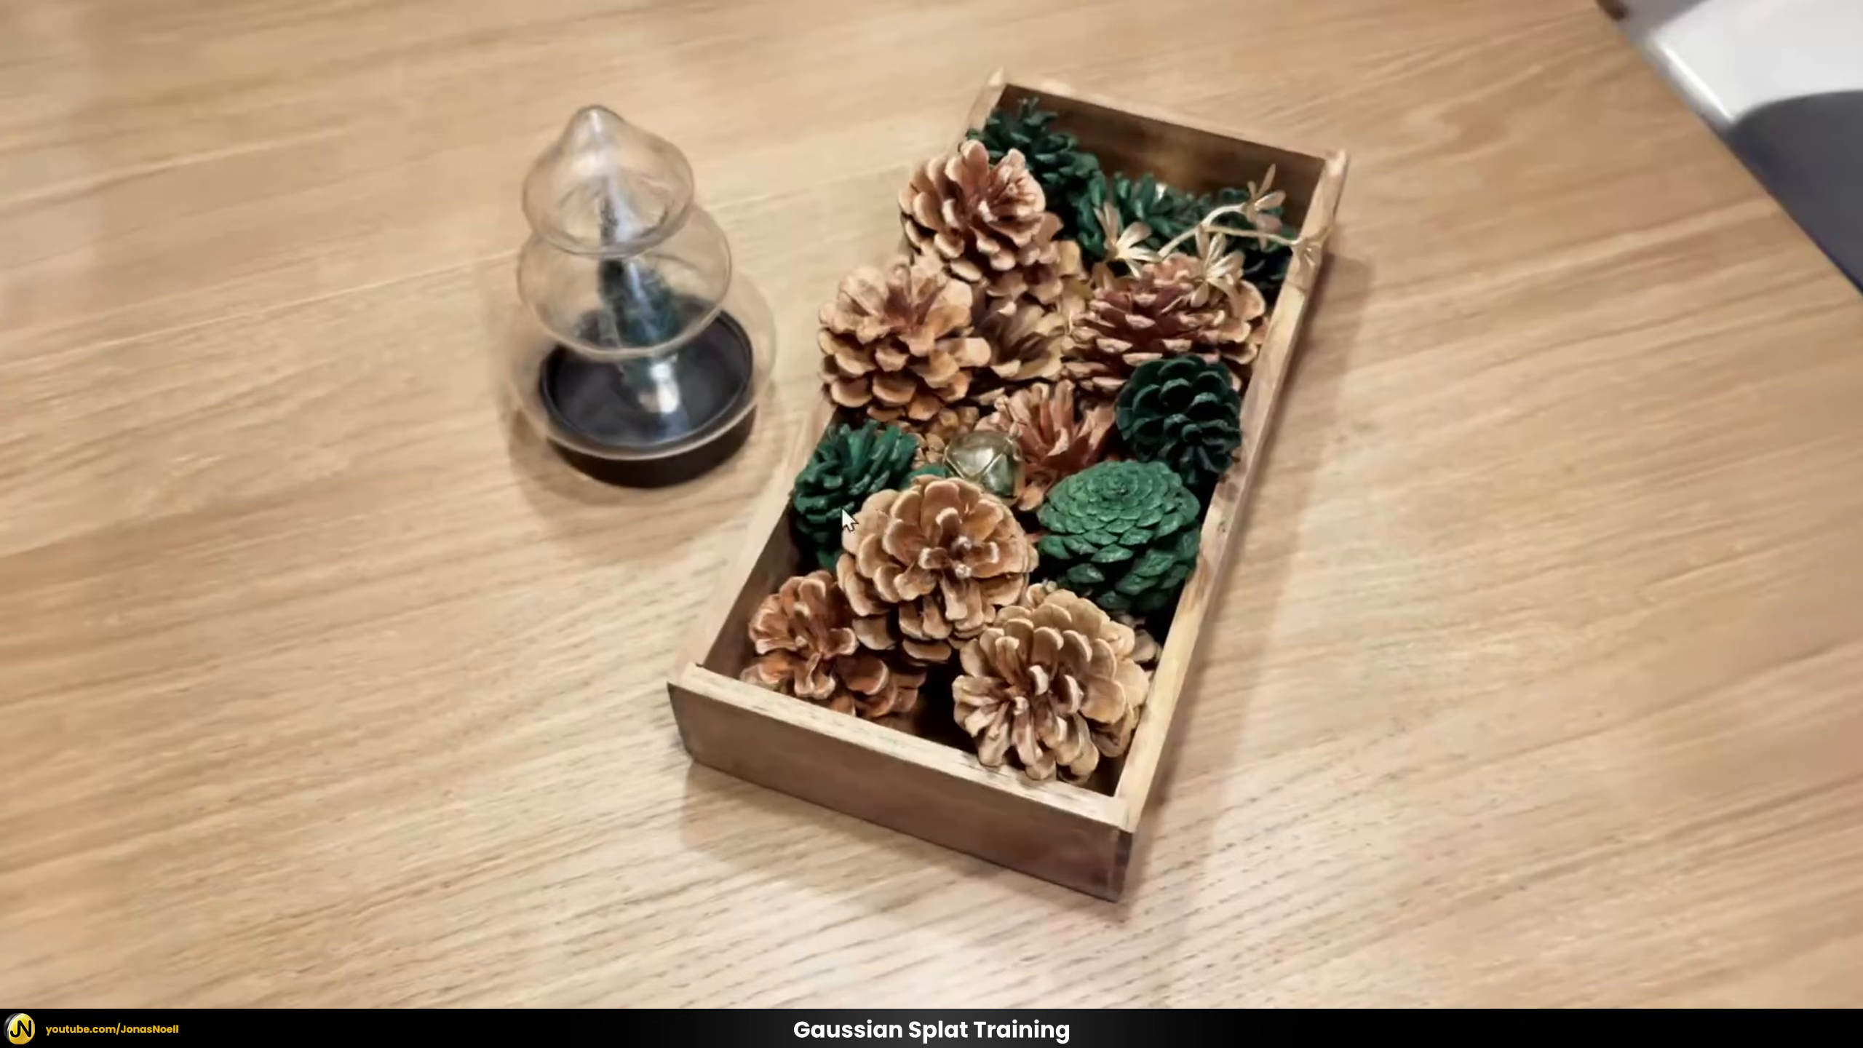
drag(841, 508, 1100, 492)
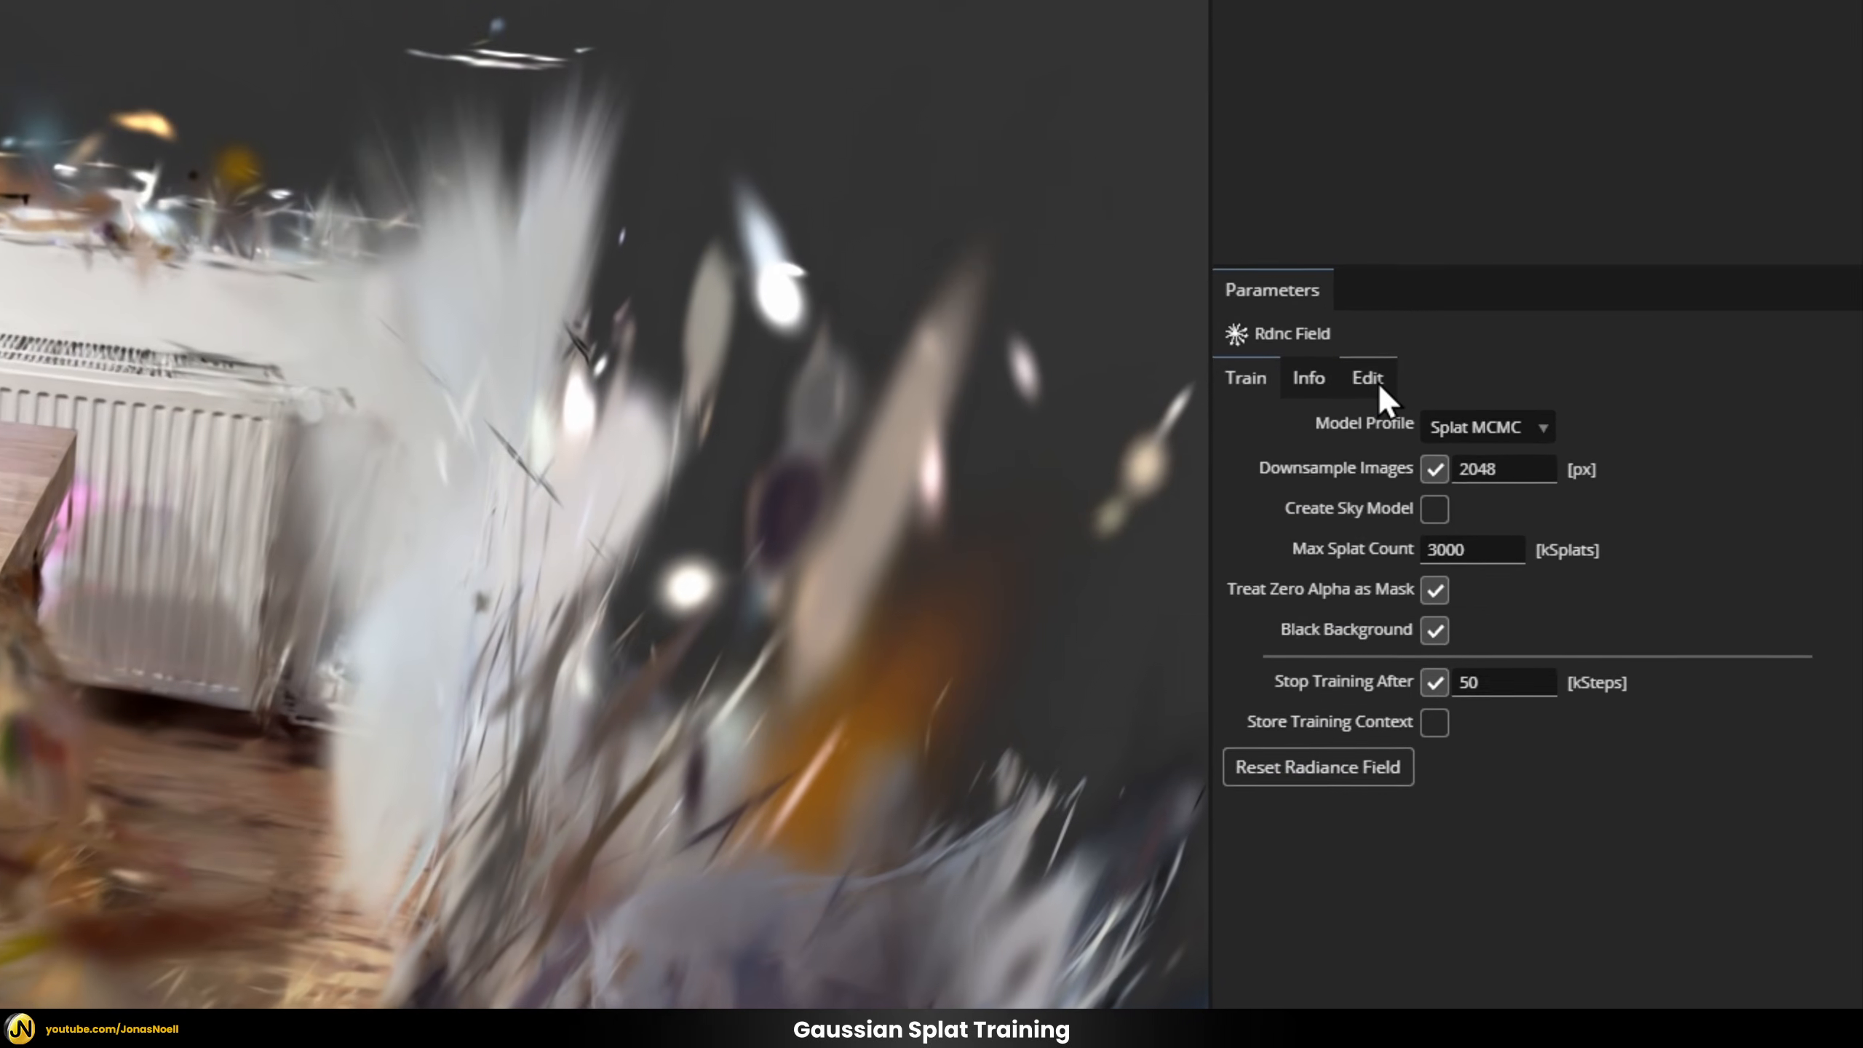
Step: Toggle the radiance field's Crop option to compare the splat with and without its crop box
click(1613, 442)
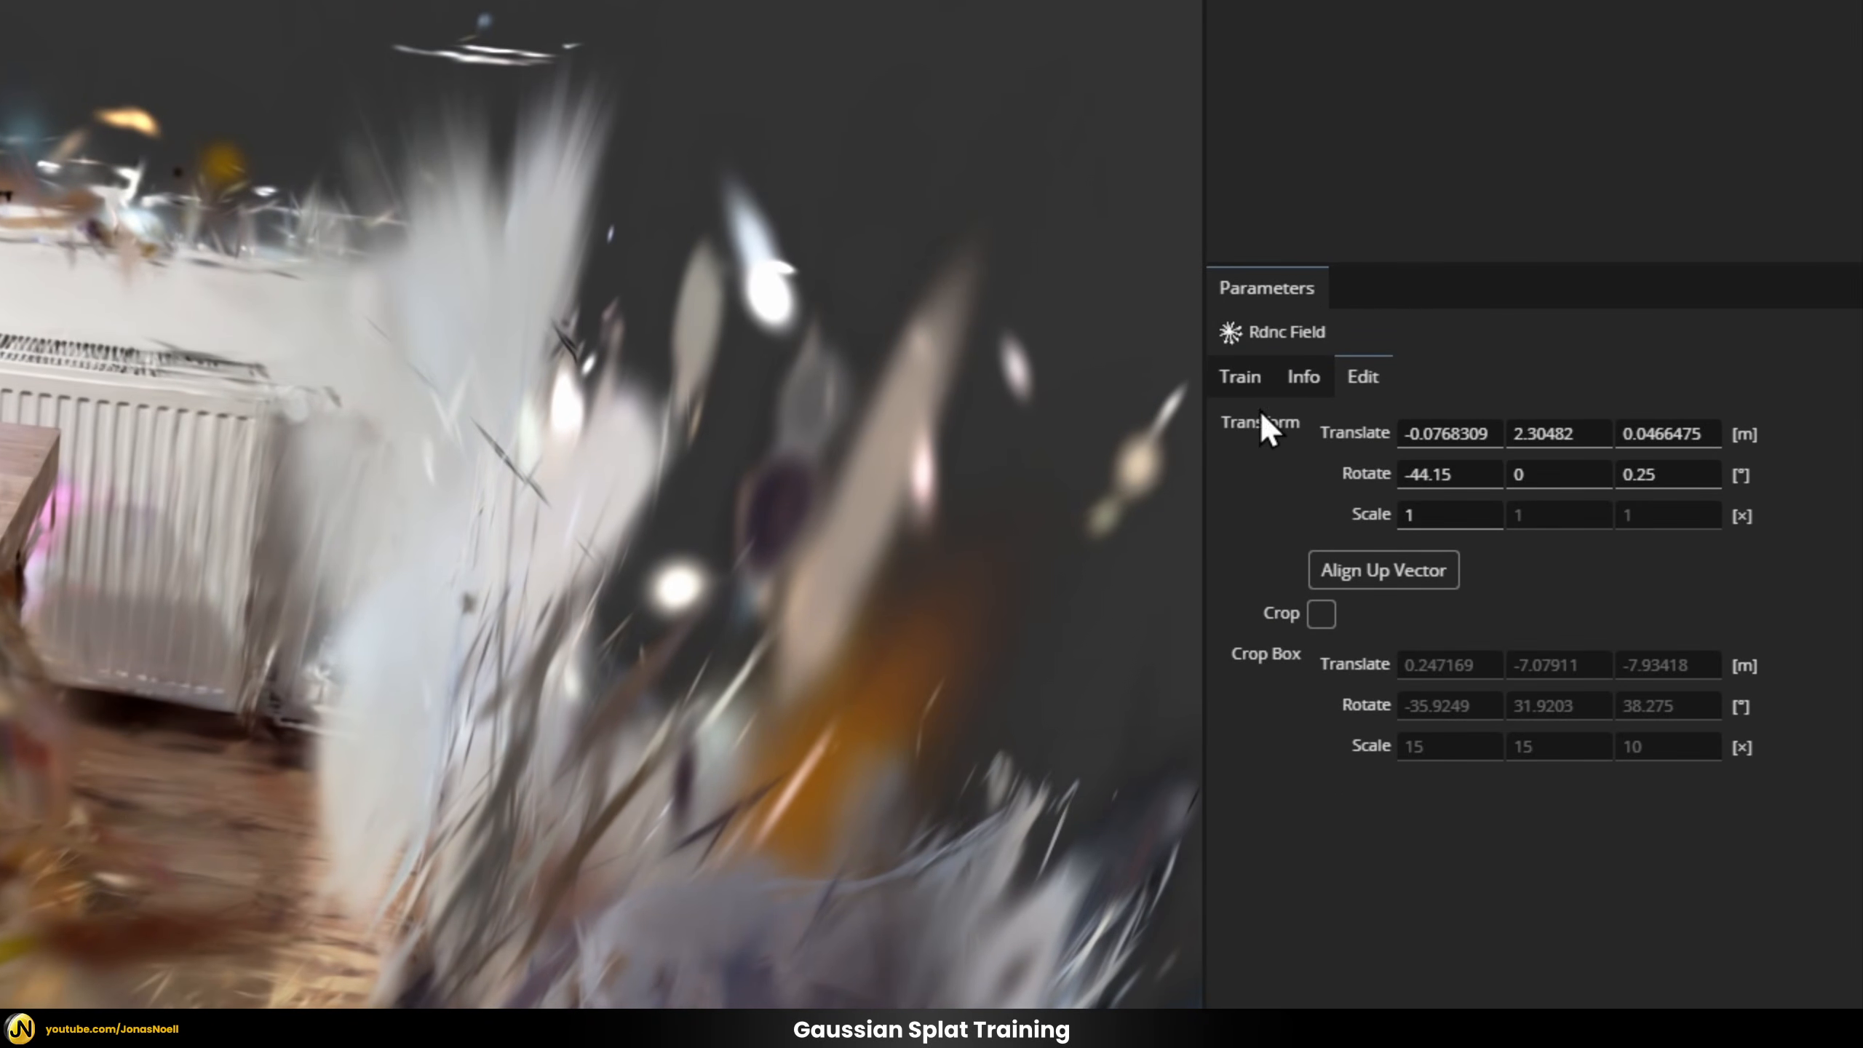
click(1320, 615)
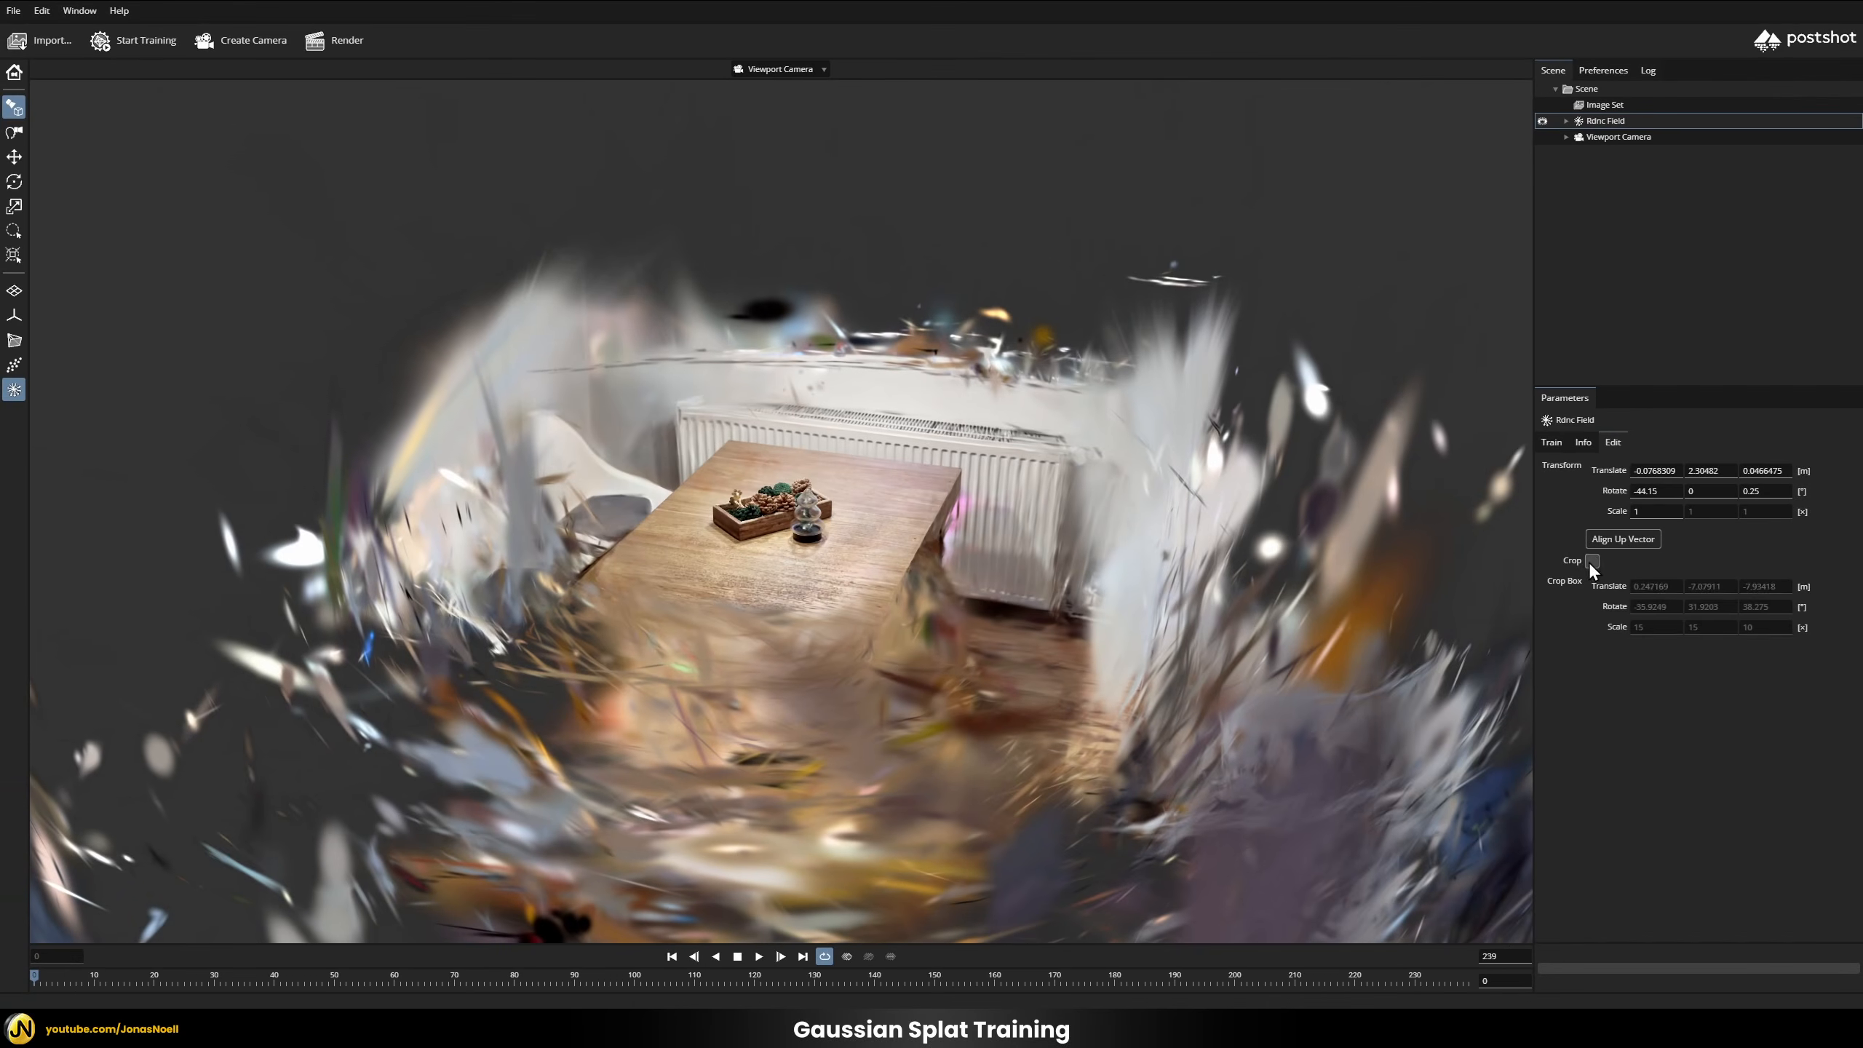
drag(840, 453, 601, 466)
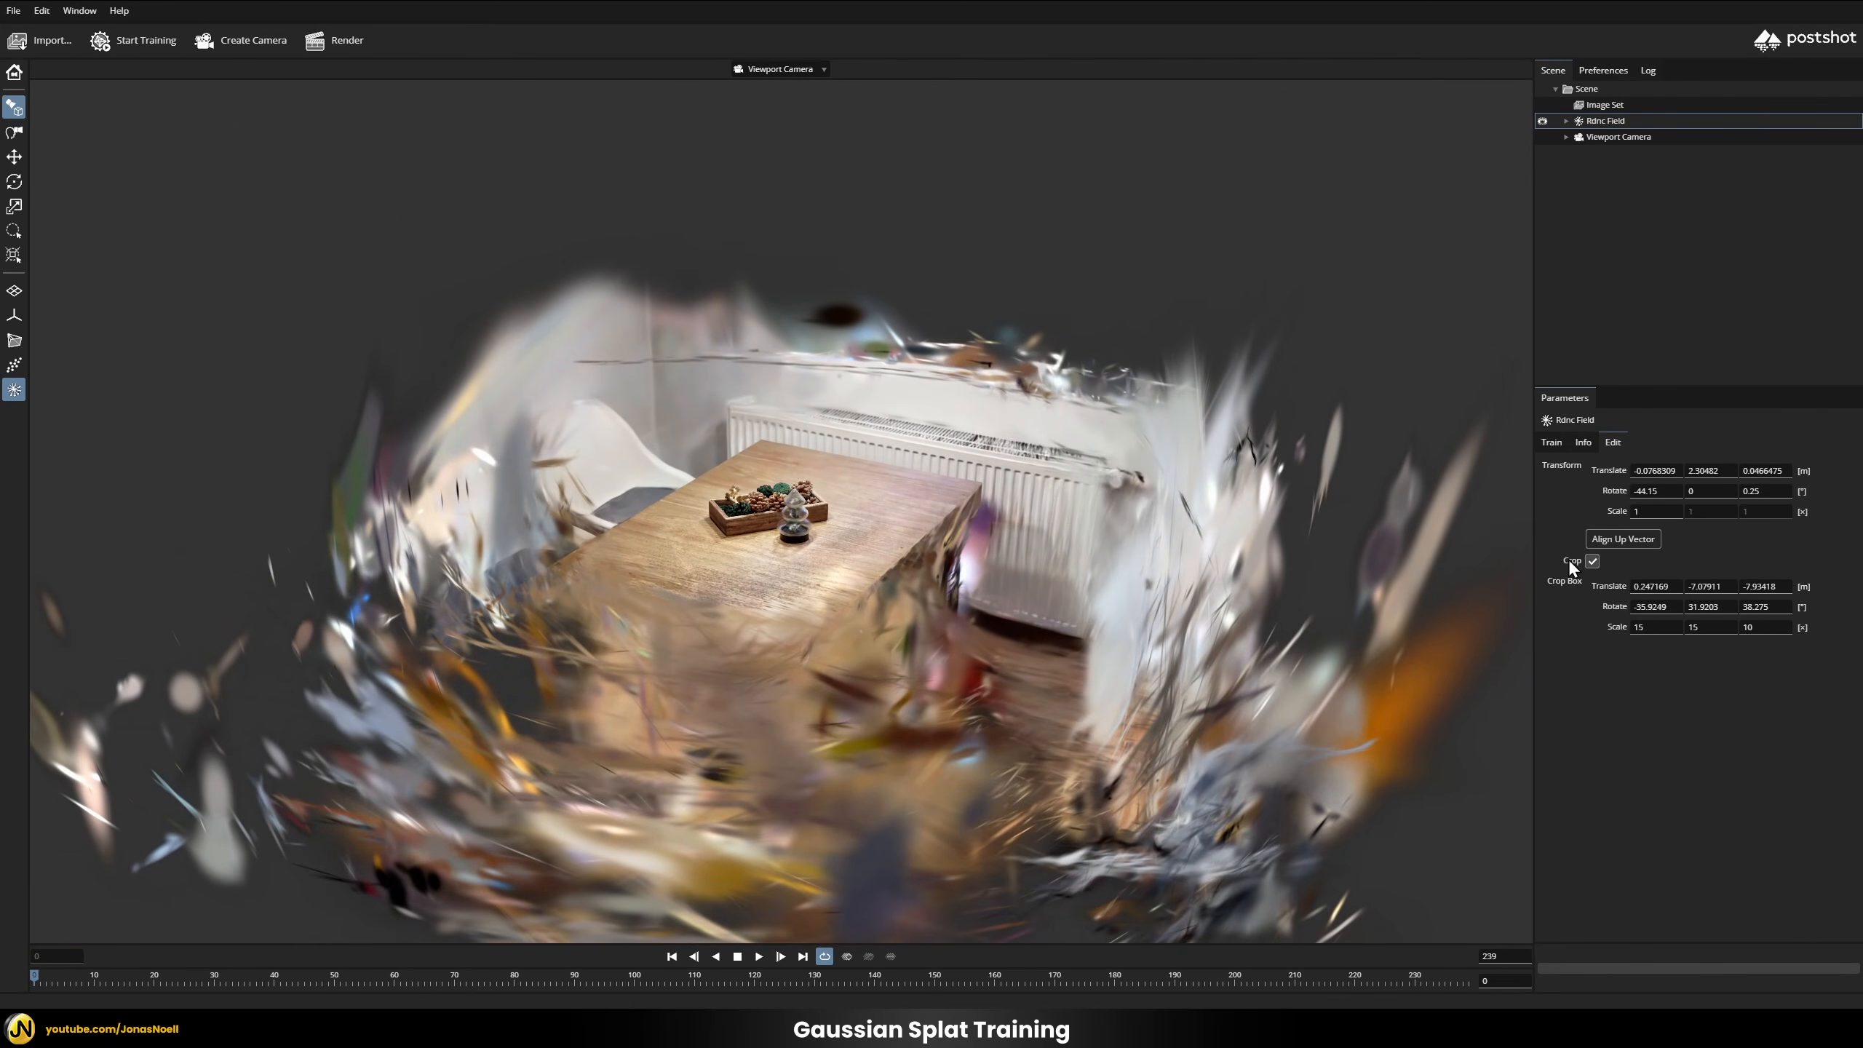
click(1593, 561)
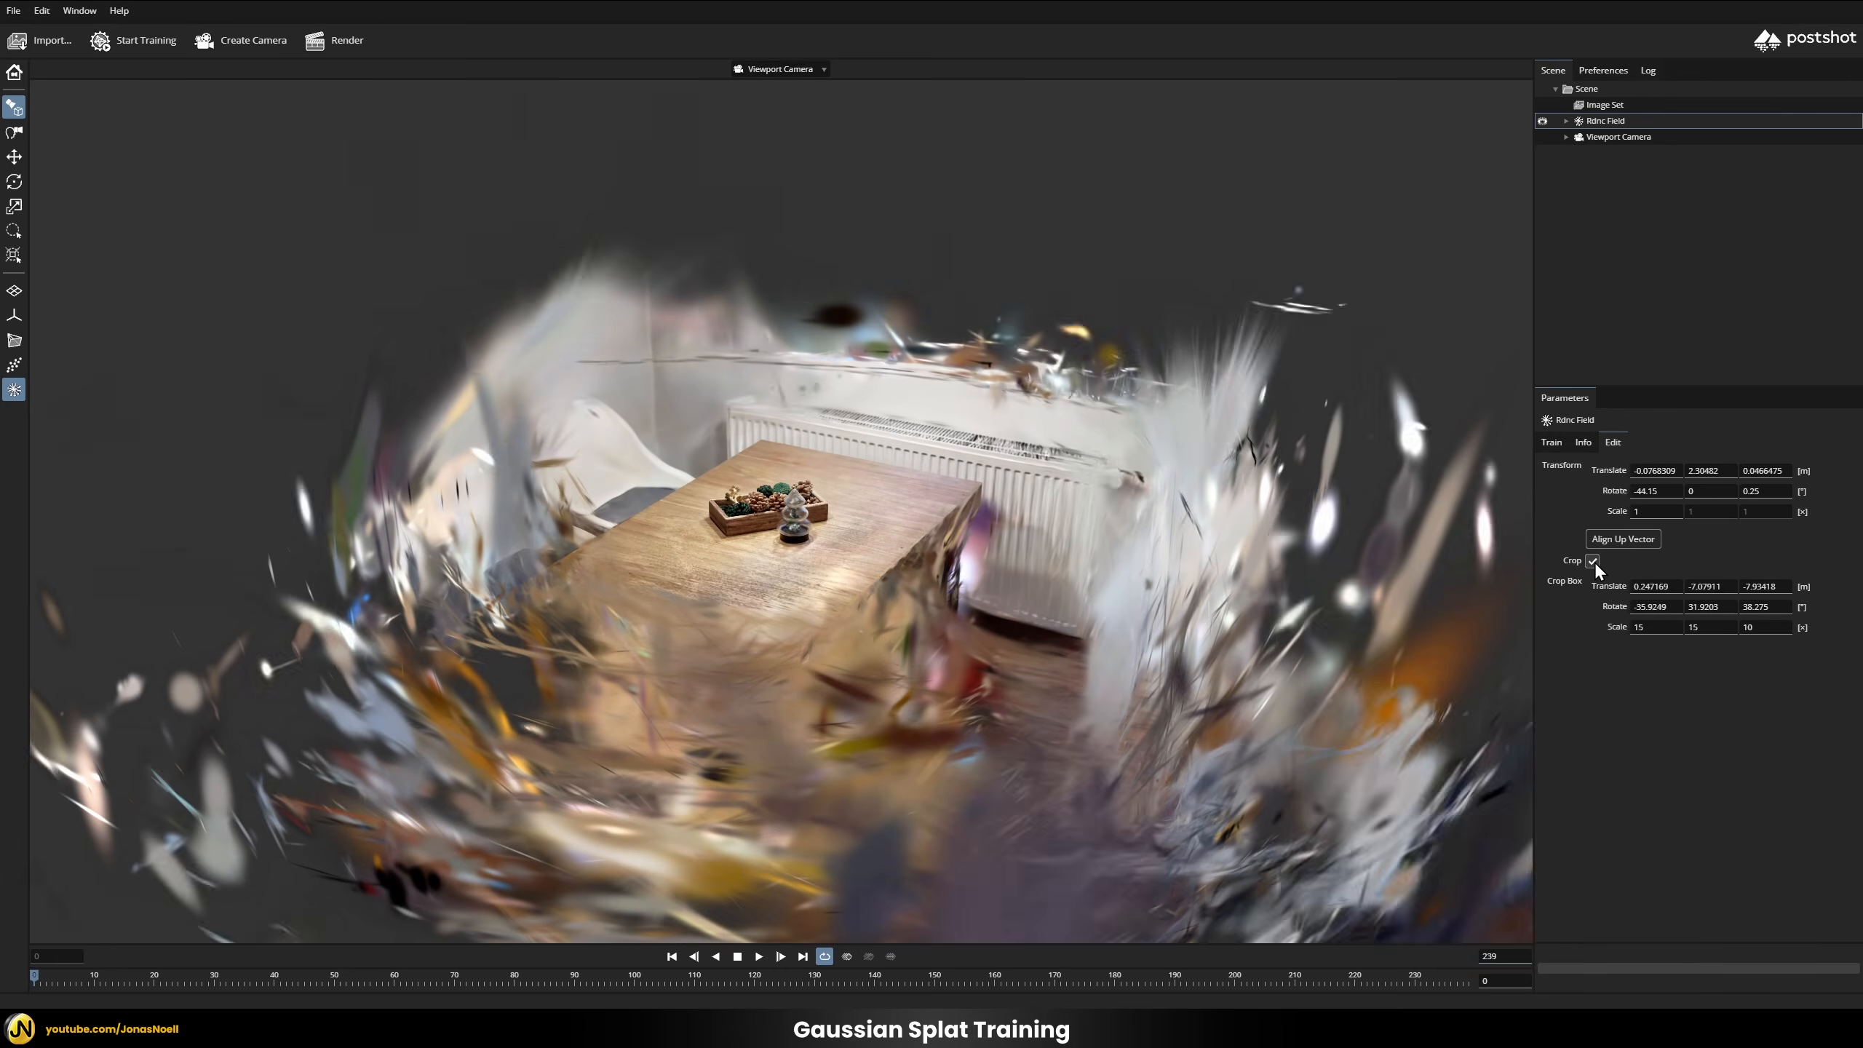
click(1592, 561)
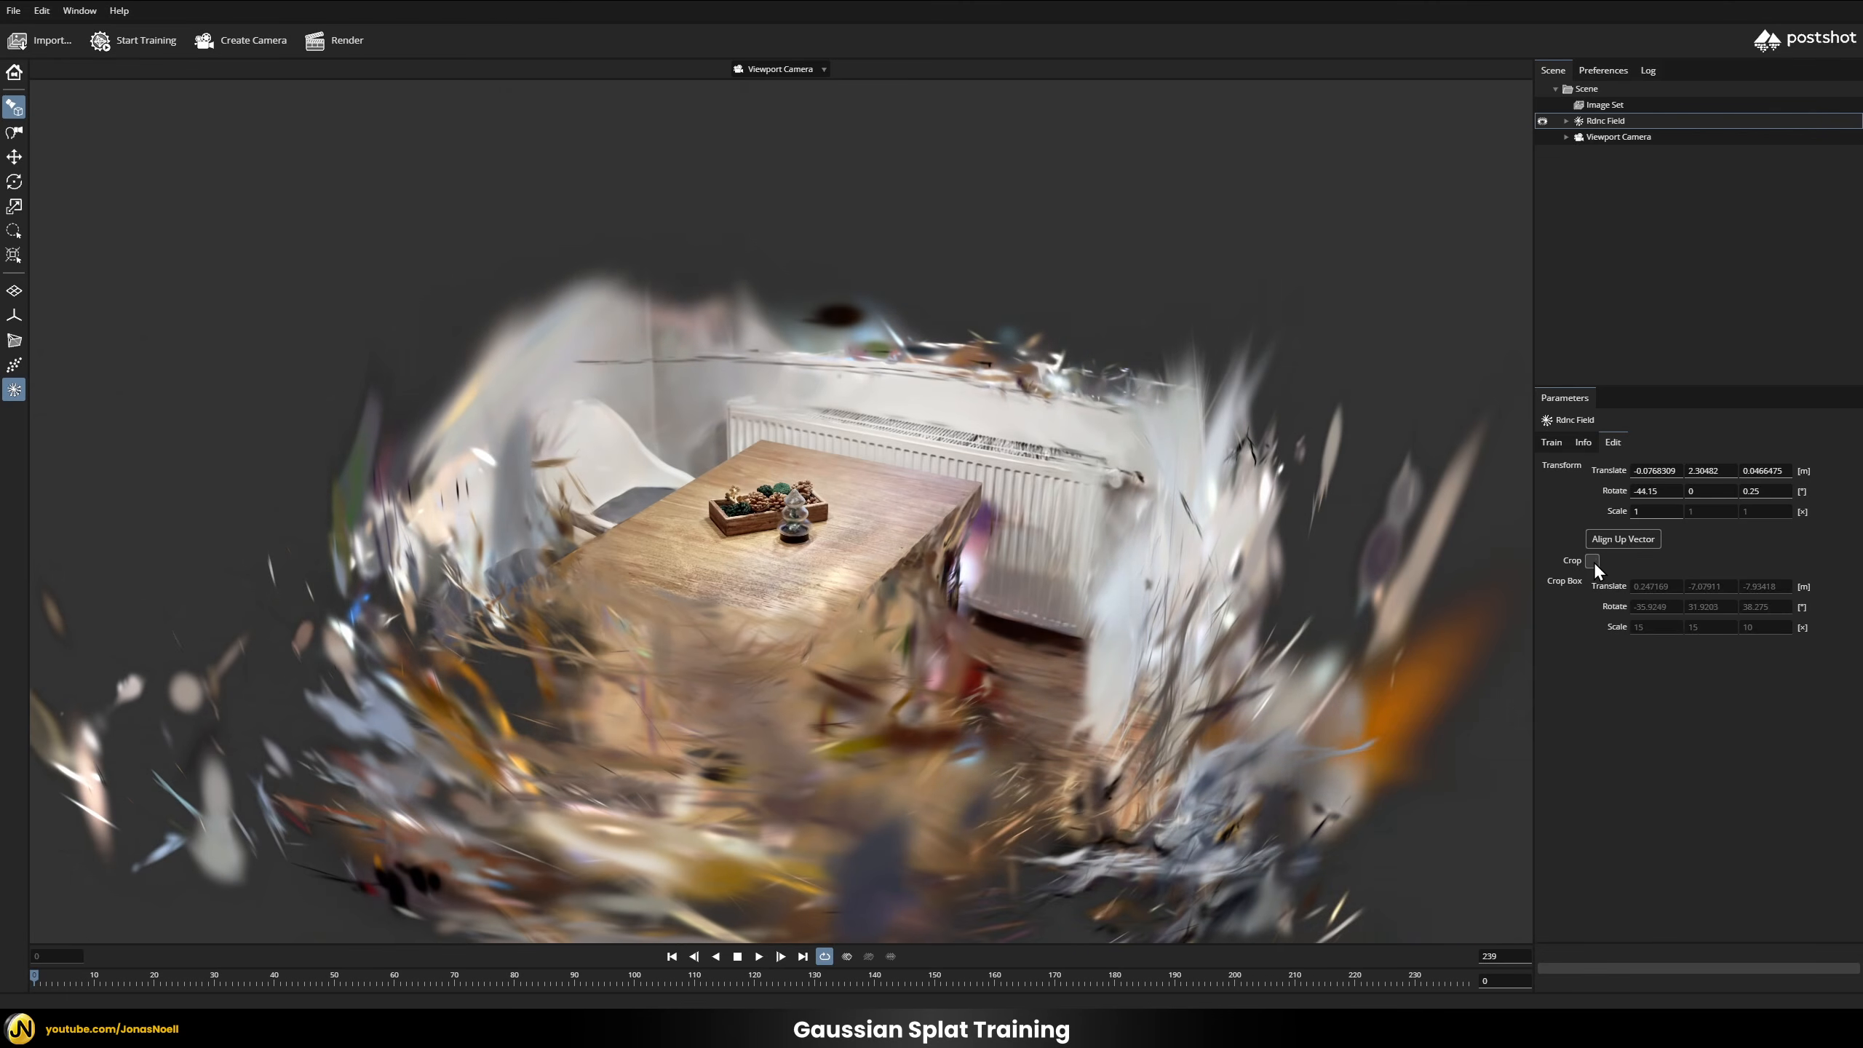
Step: Brush-select splats on the wall behind the chair and around the radiator, and delete the selected splats
right_drag(616, 567, 617, 309)
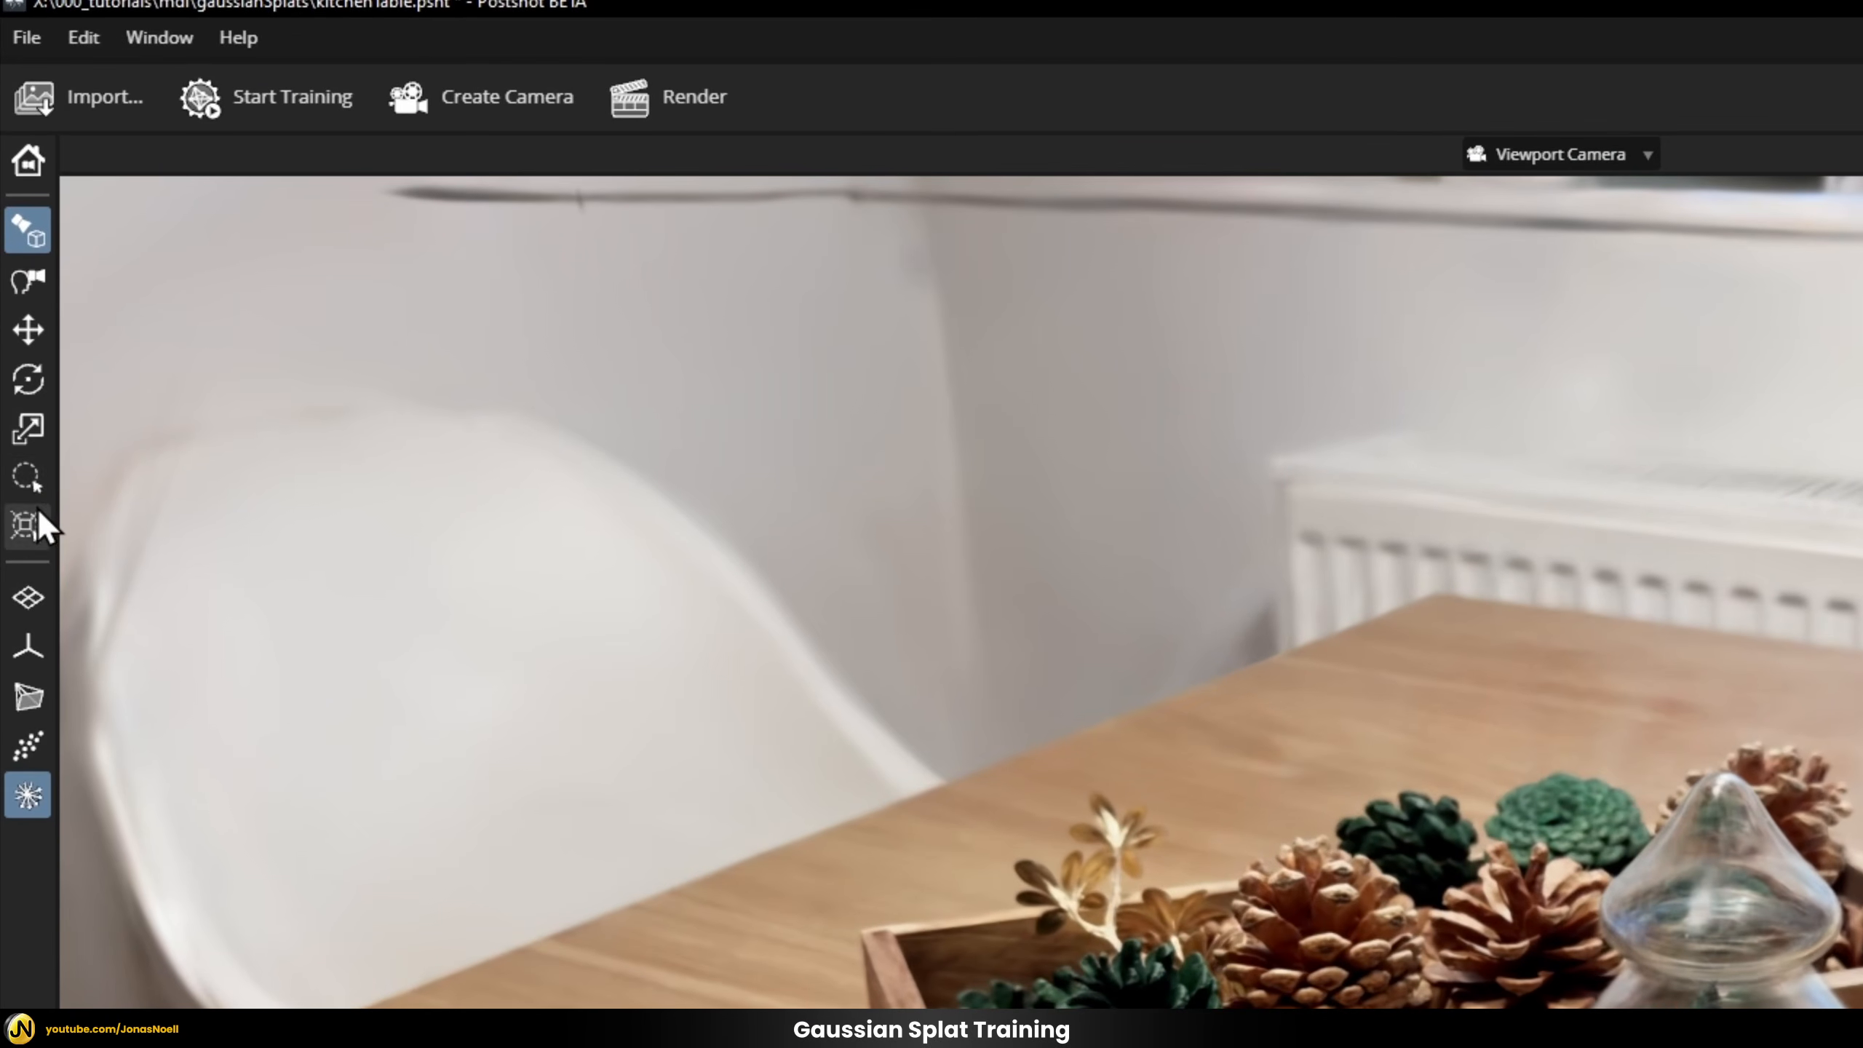
click(13, 230)
drag(33, 212, 302, 155)
mouse_move(604, 326)
mouse_down()
mouse_move(1110, 265)
mouse_move(1257, 267)
mouse_up()
drag(1441, 286, 1543, 309)
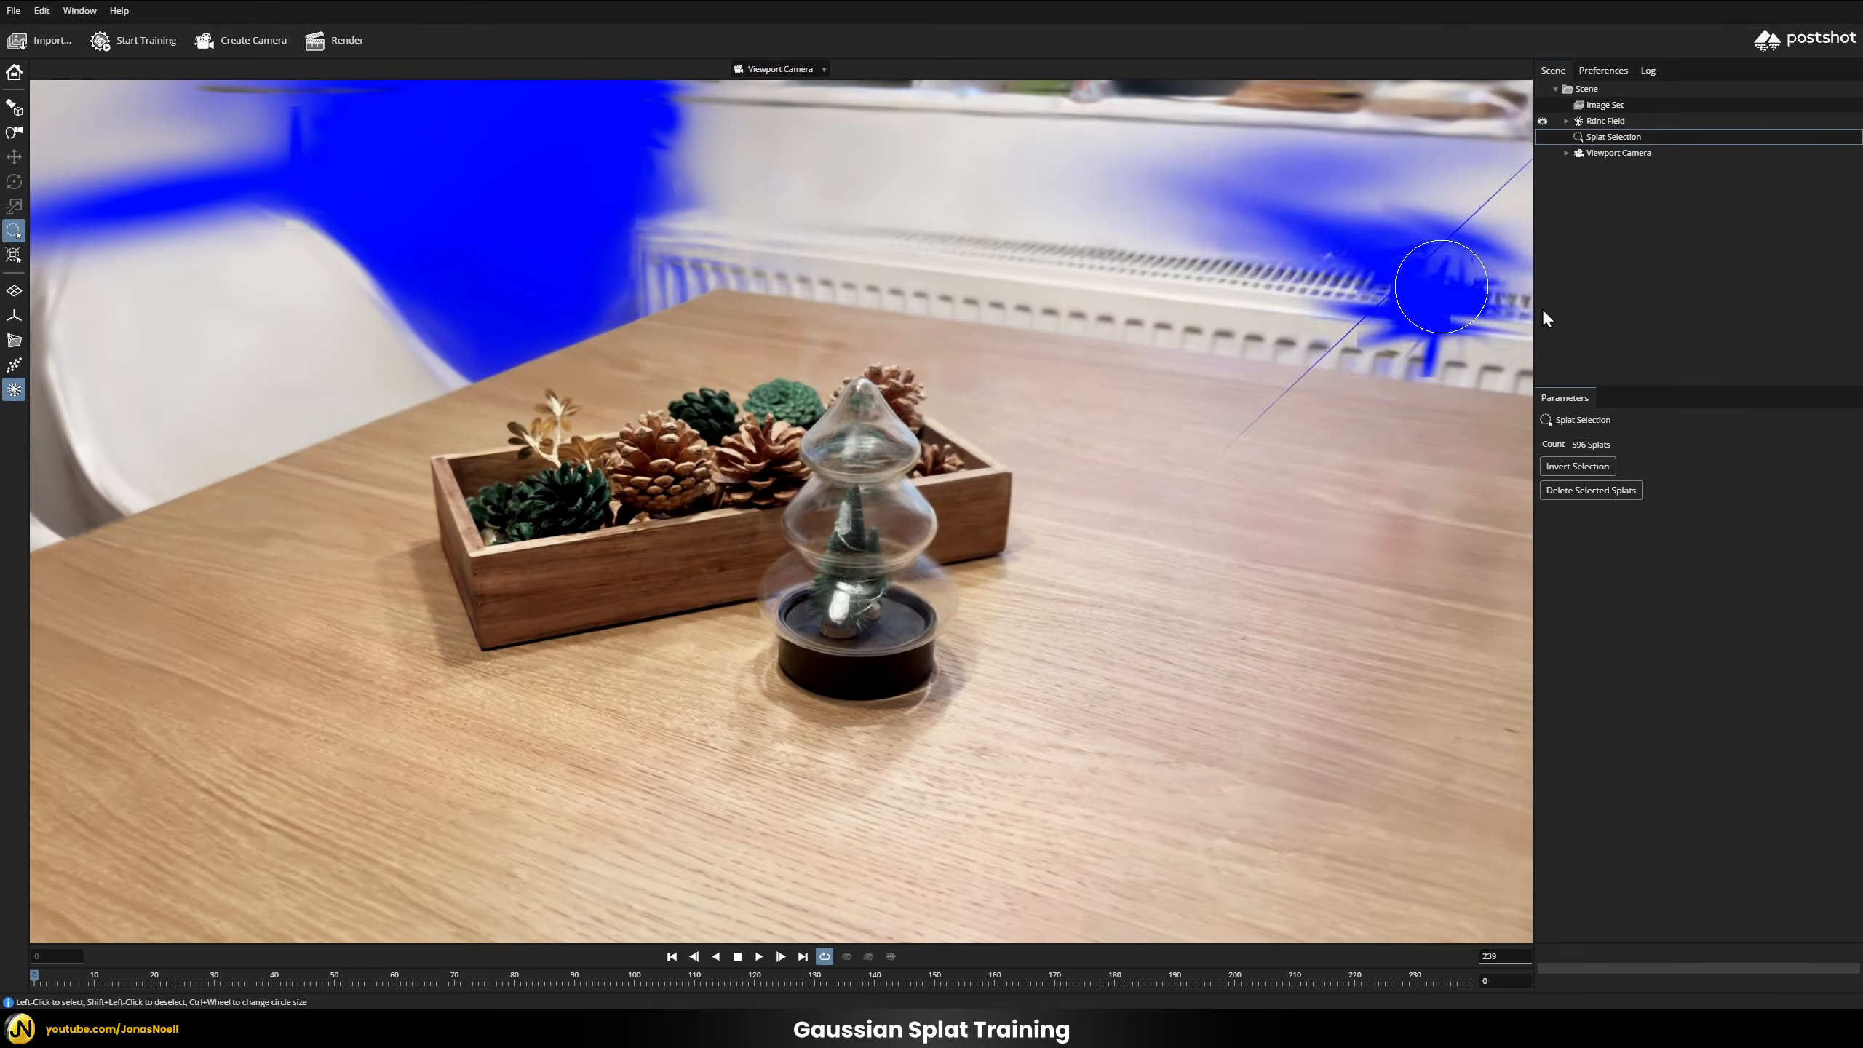
click(1579, 492)
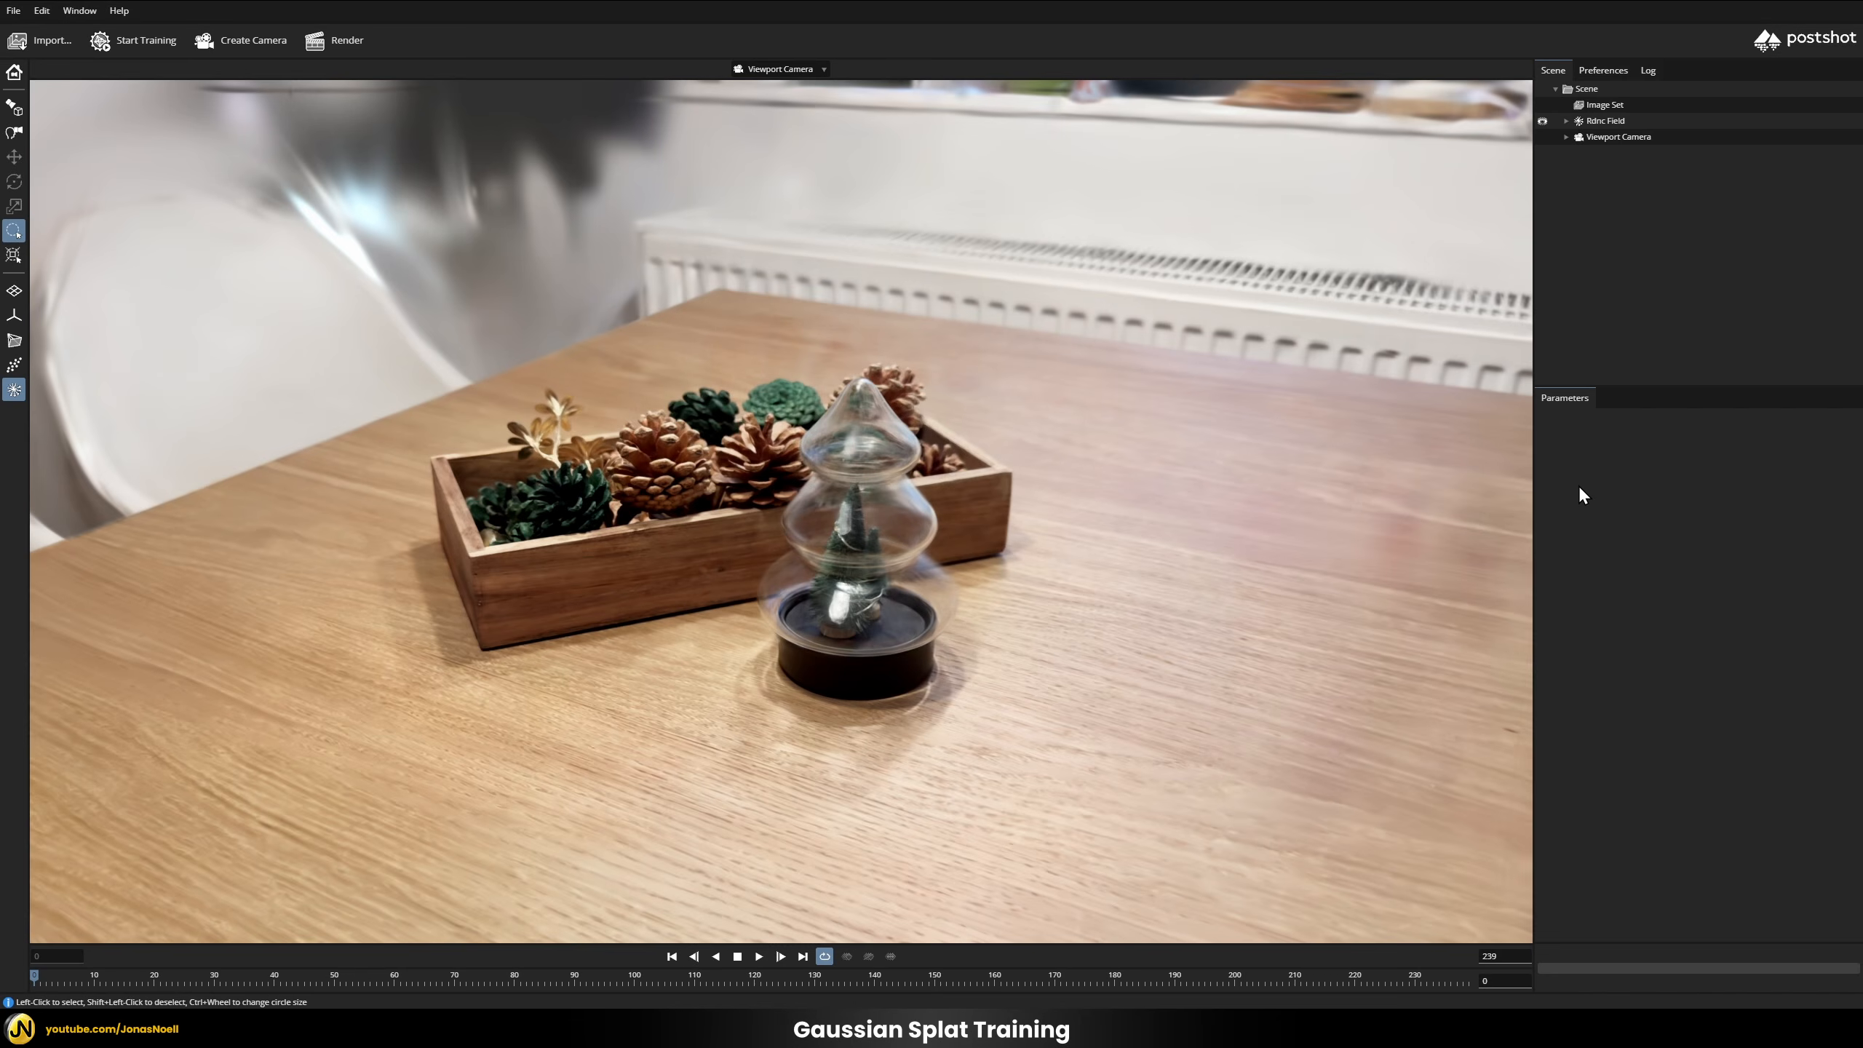
drag(983, 264, 1364, 257)
click(1770, 239)
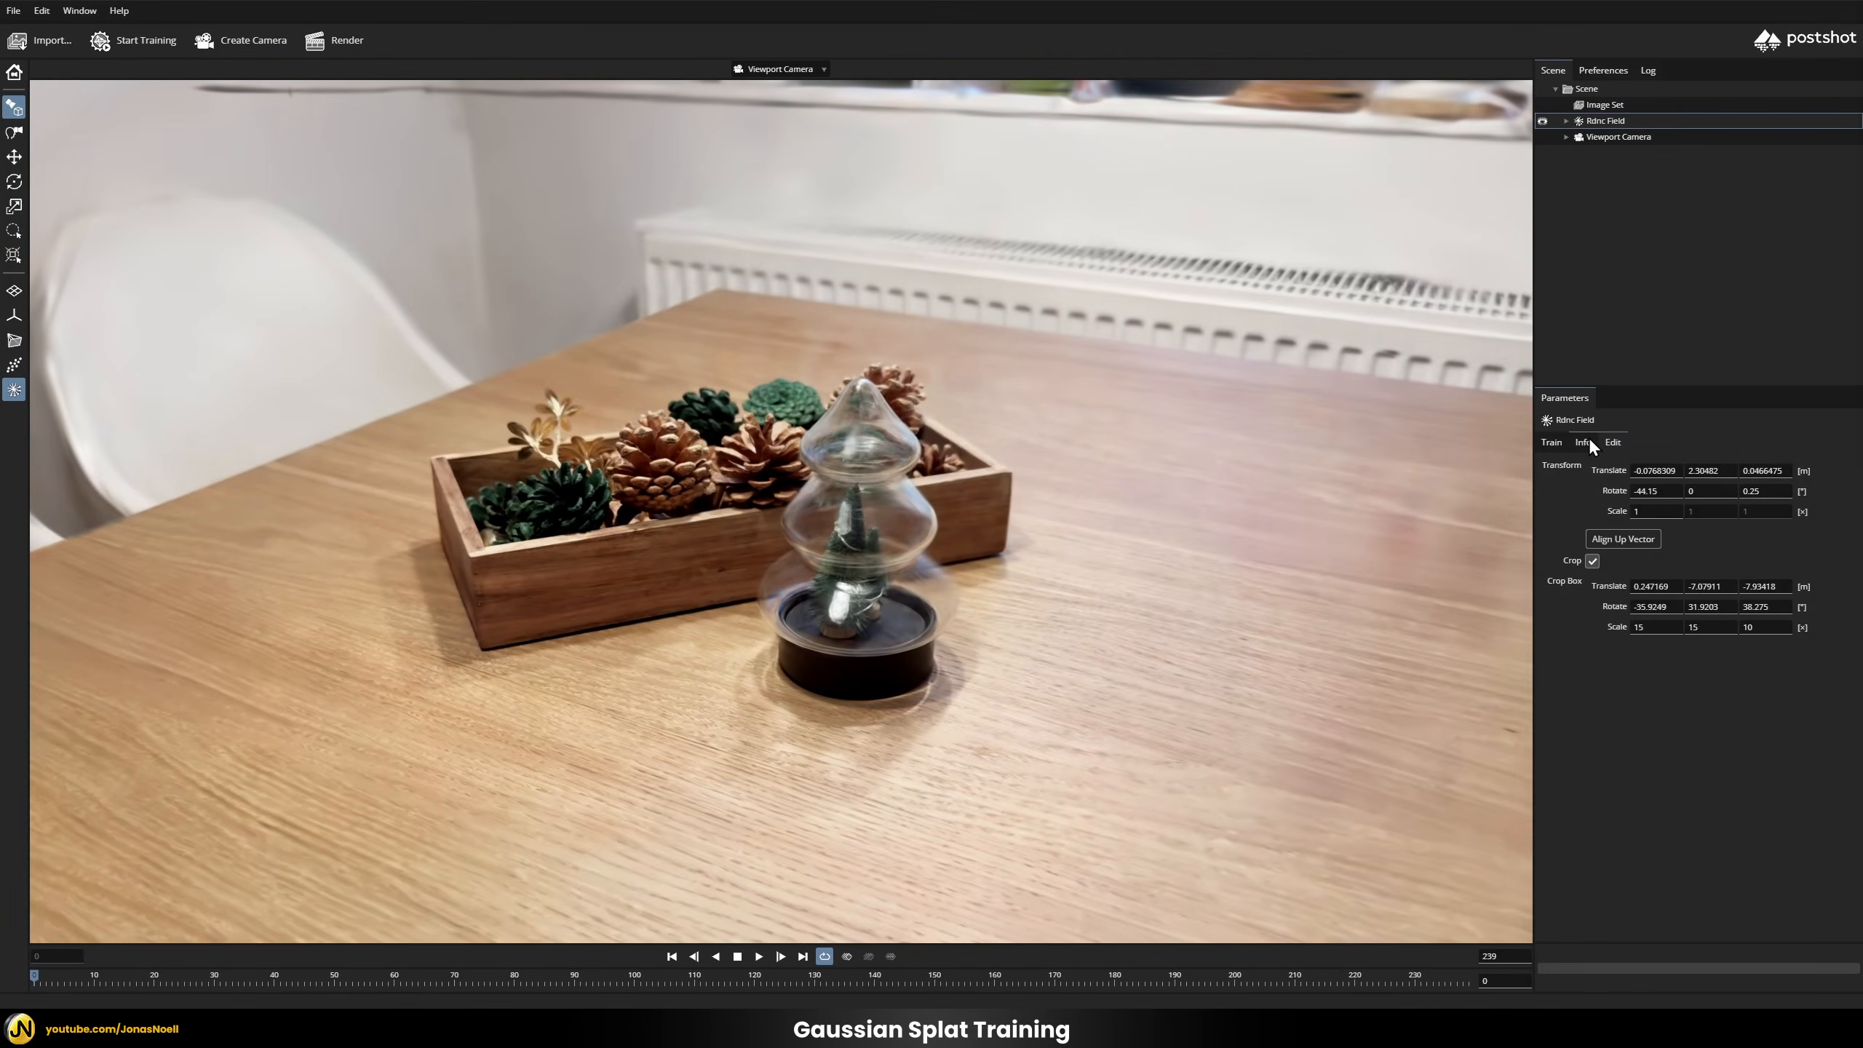
Step: Export the splat model to the Desktop as a PLY file named table
click(1586, 443)
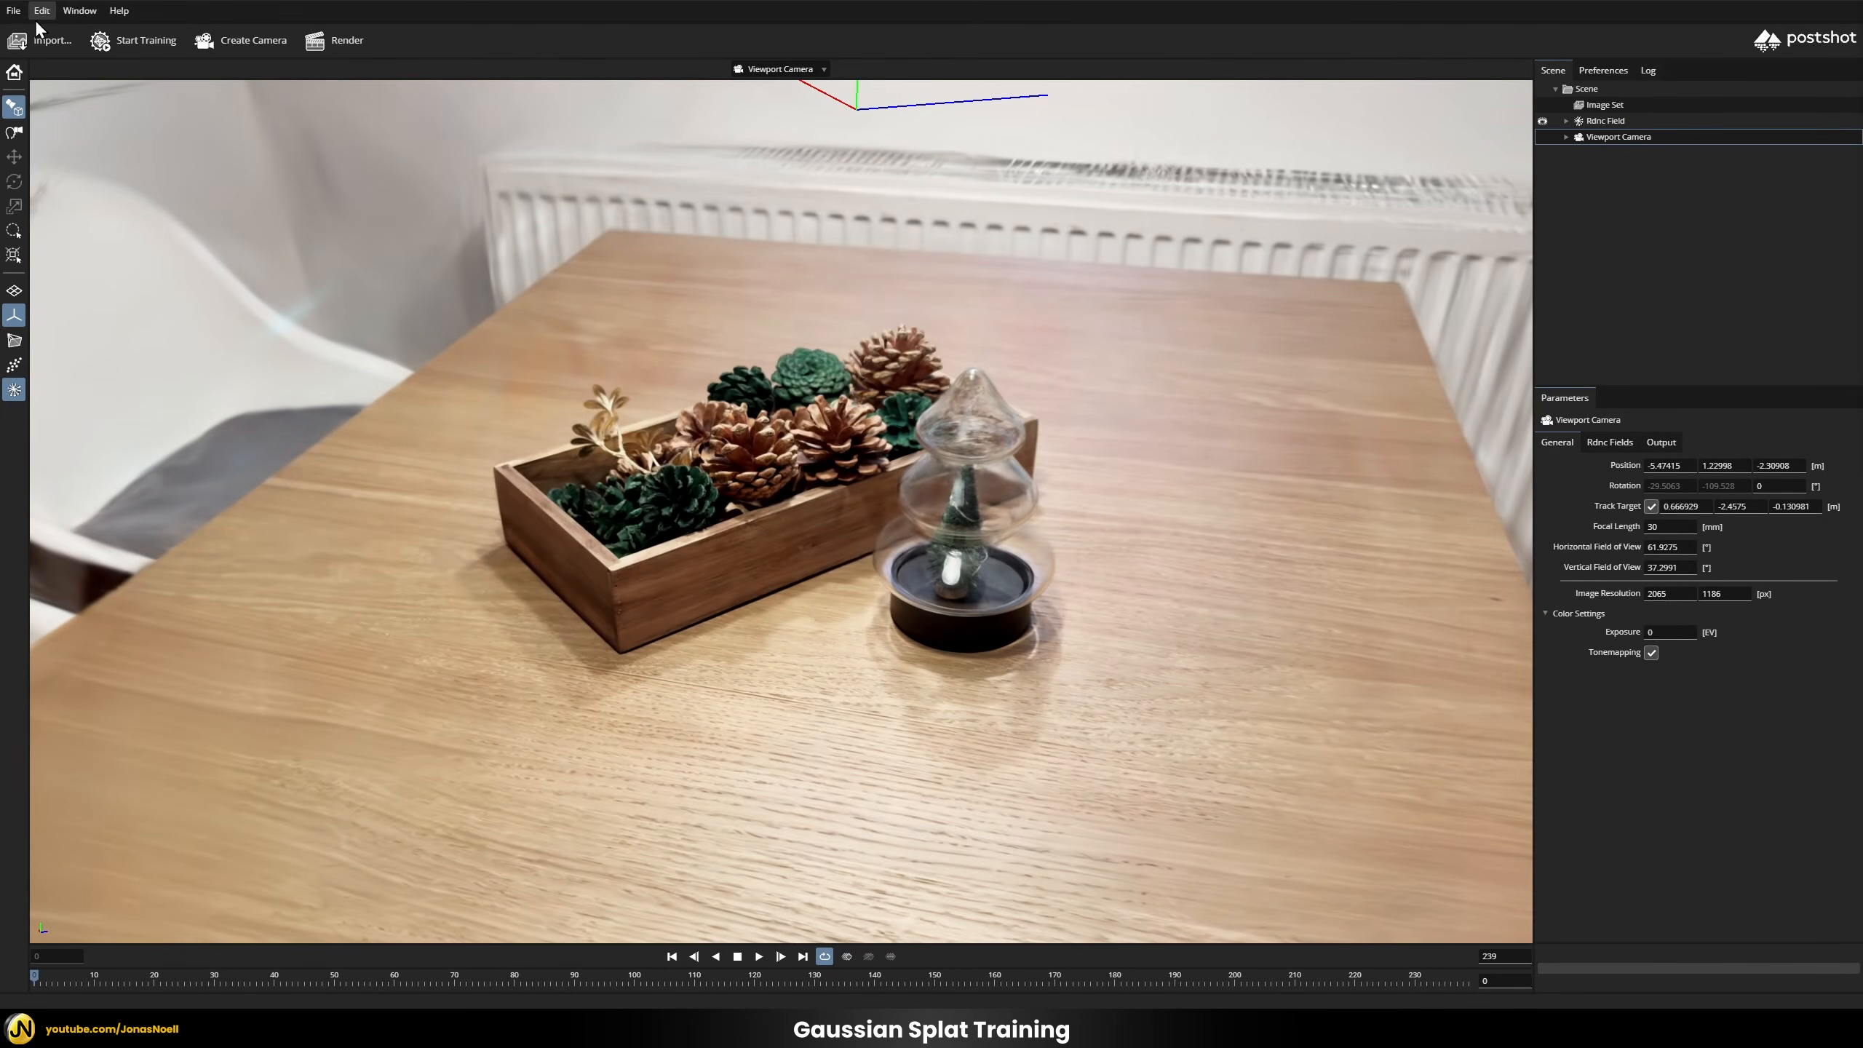
click(13, 10)
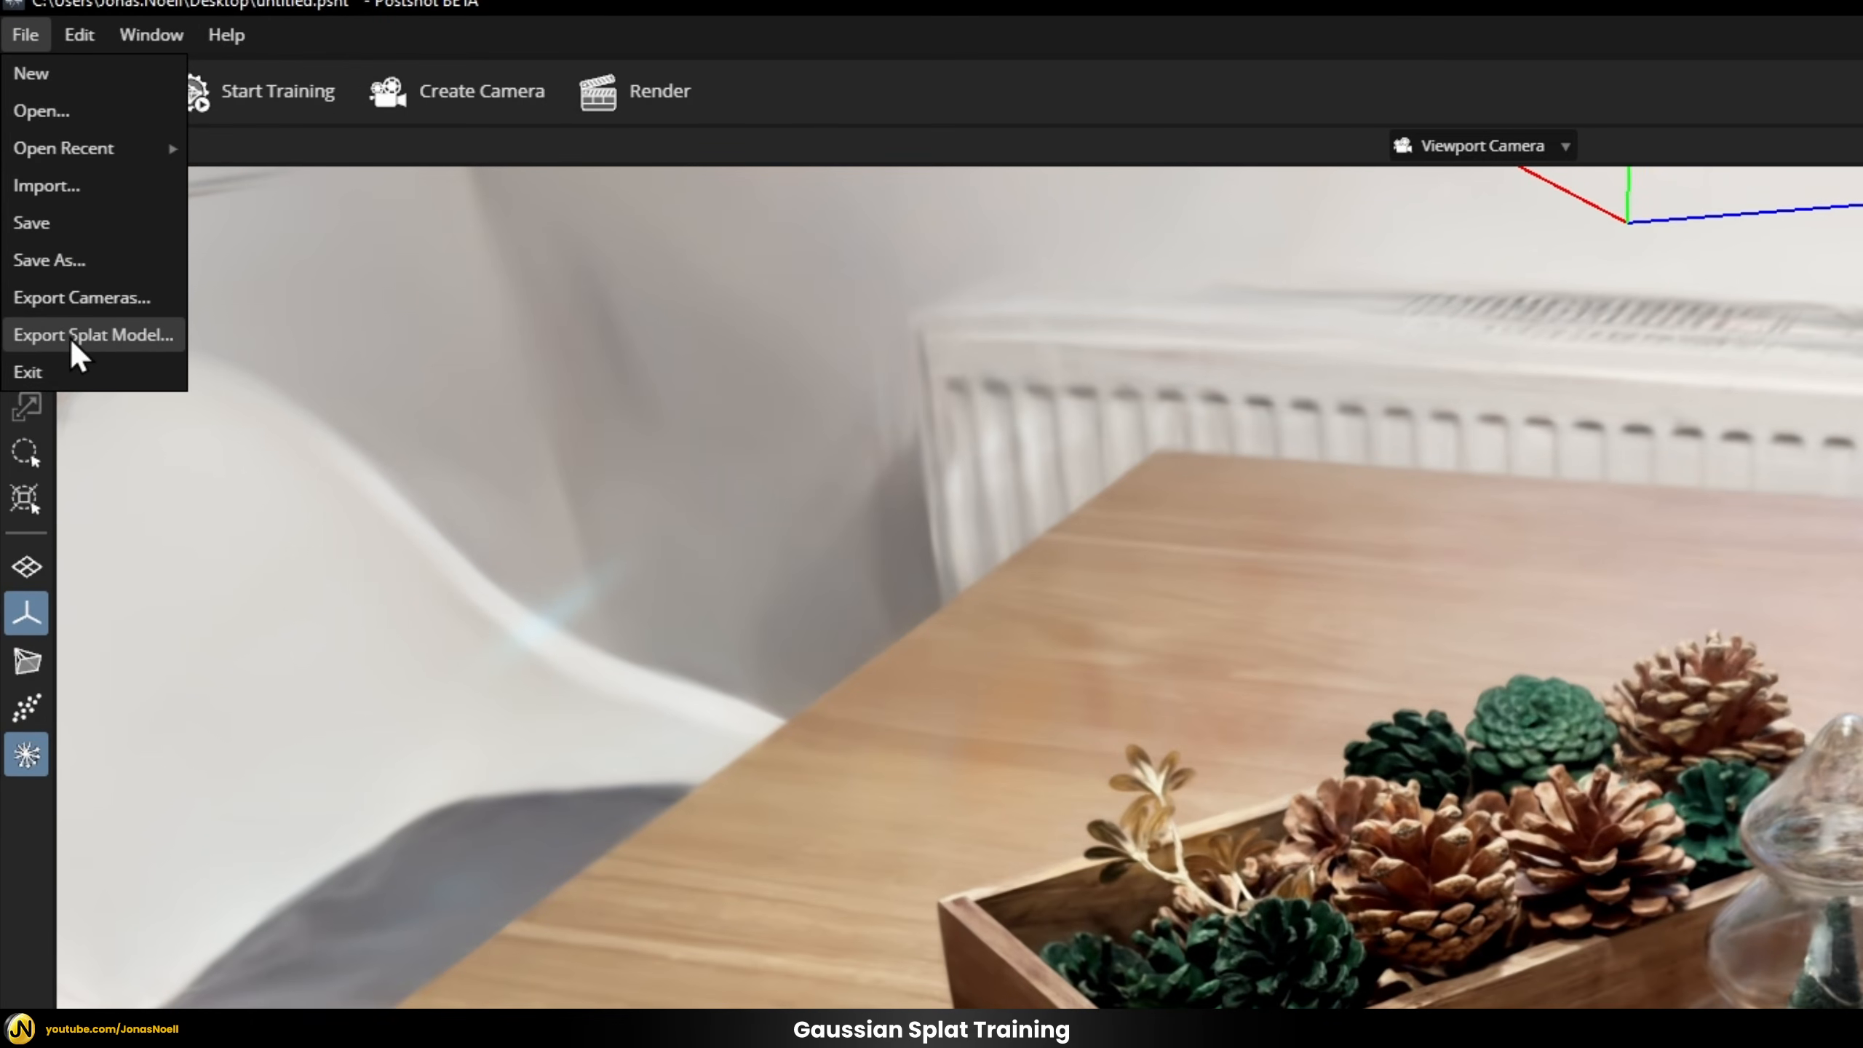
click(68, 335)
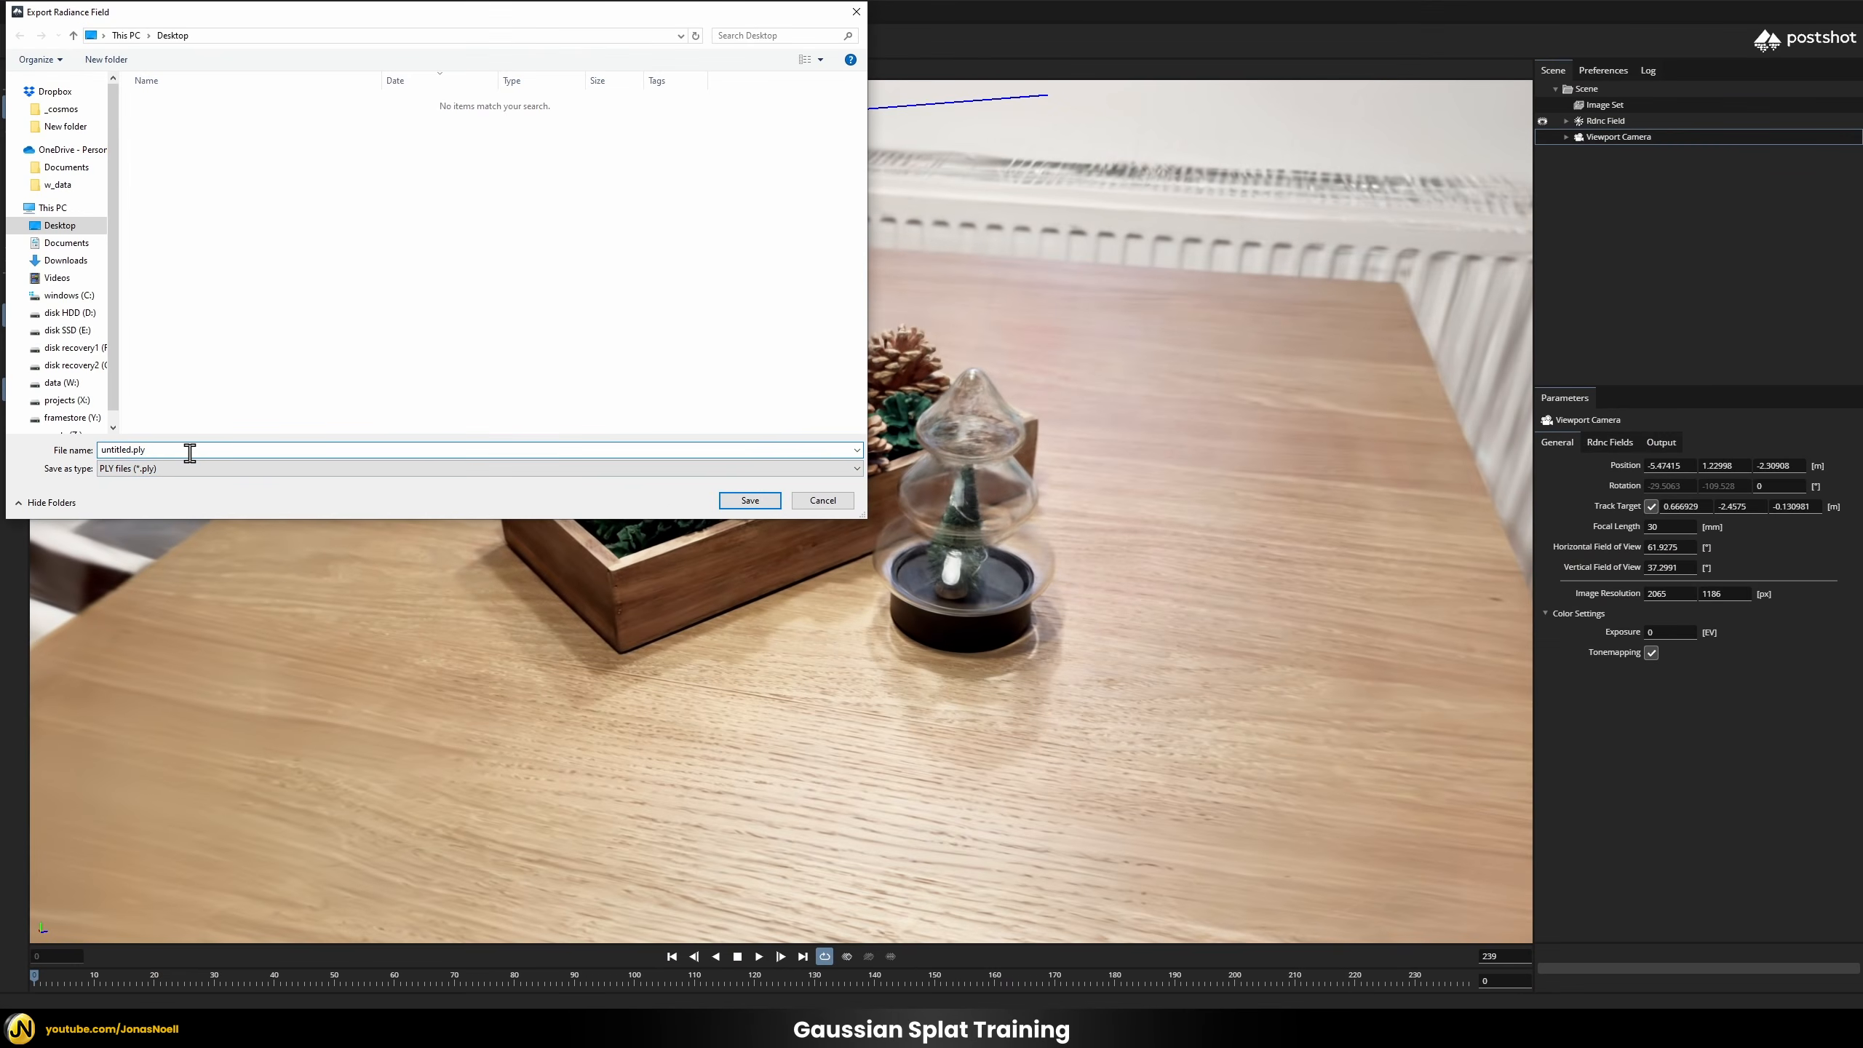
text(table)
click(744, 501)
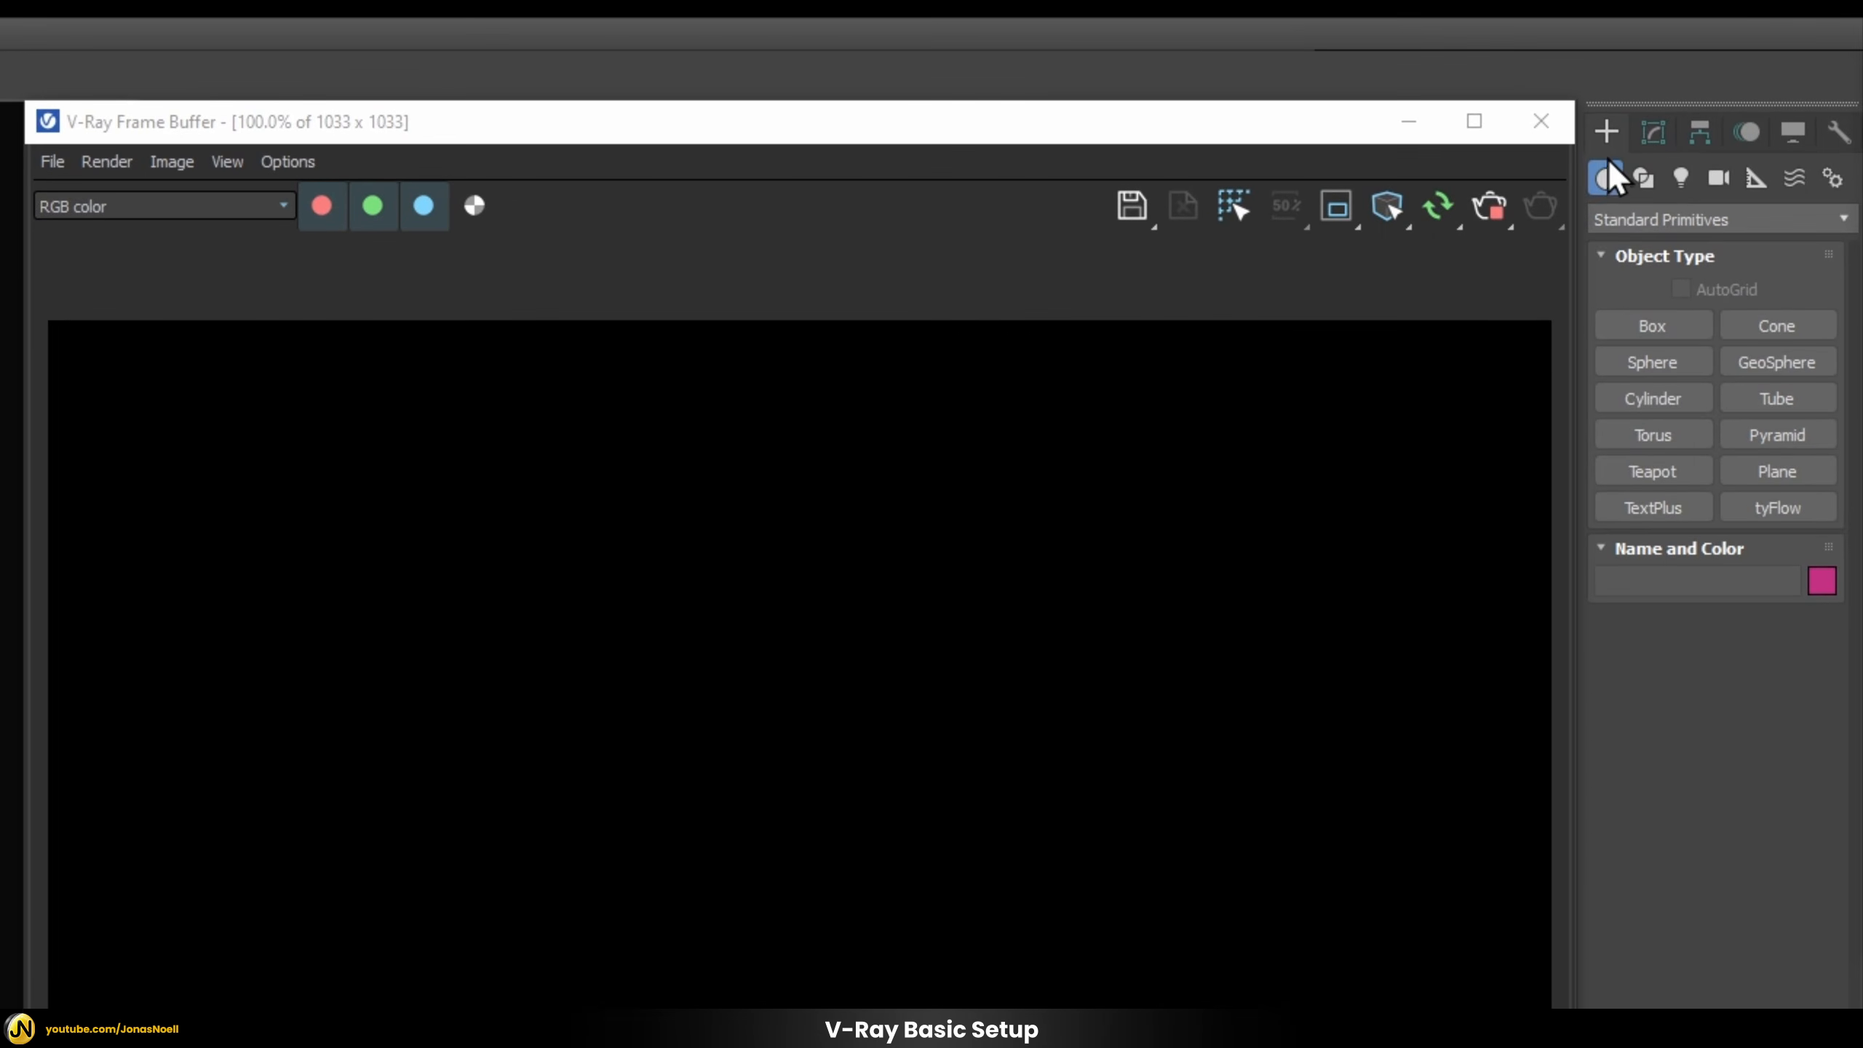
Step: Switch to 3ds Max and place a VRayGaussiansGeom object near the grid origin in the perspective viewport
click(1679, 173)
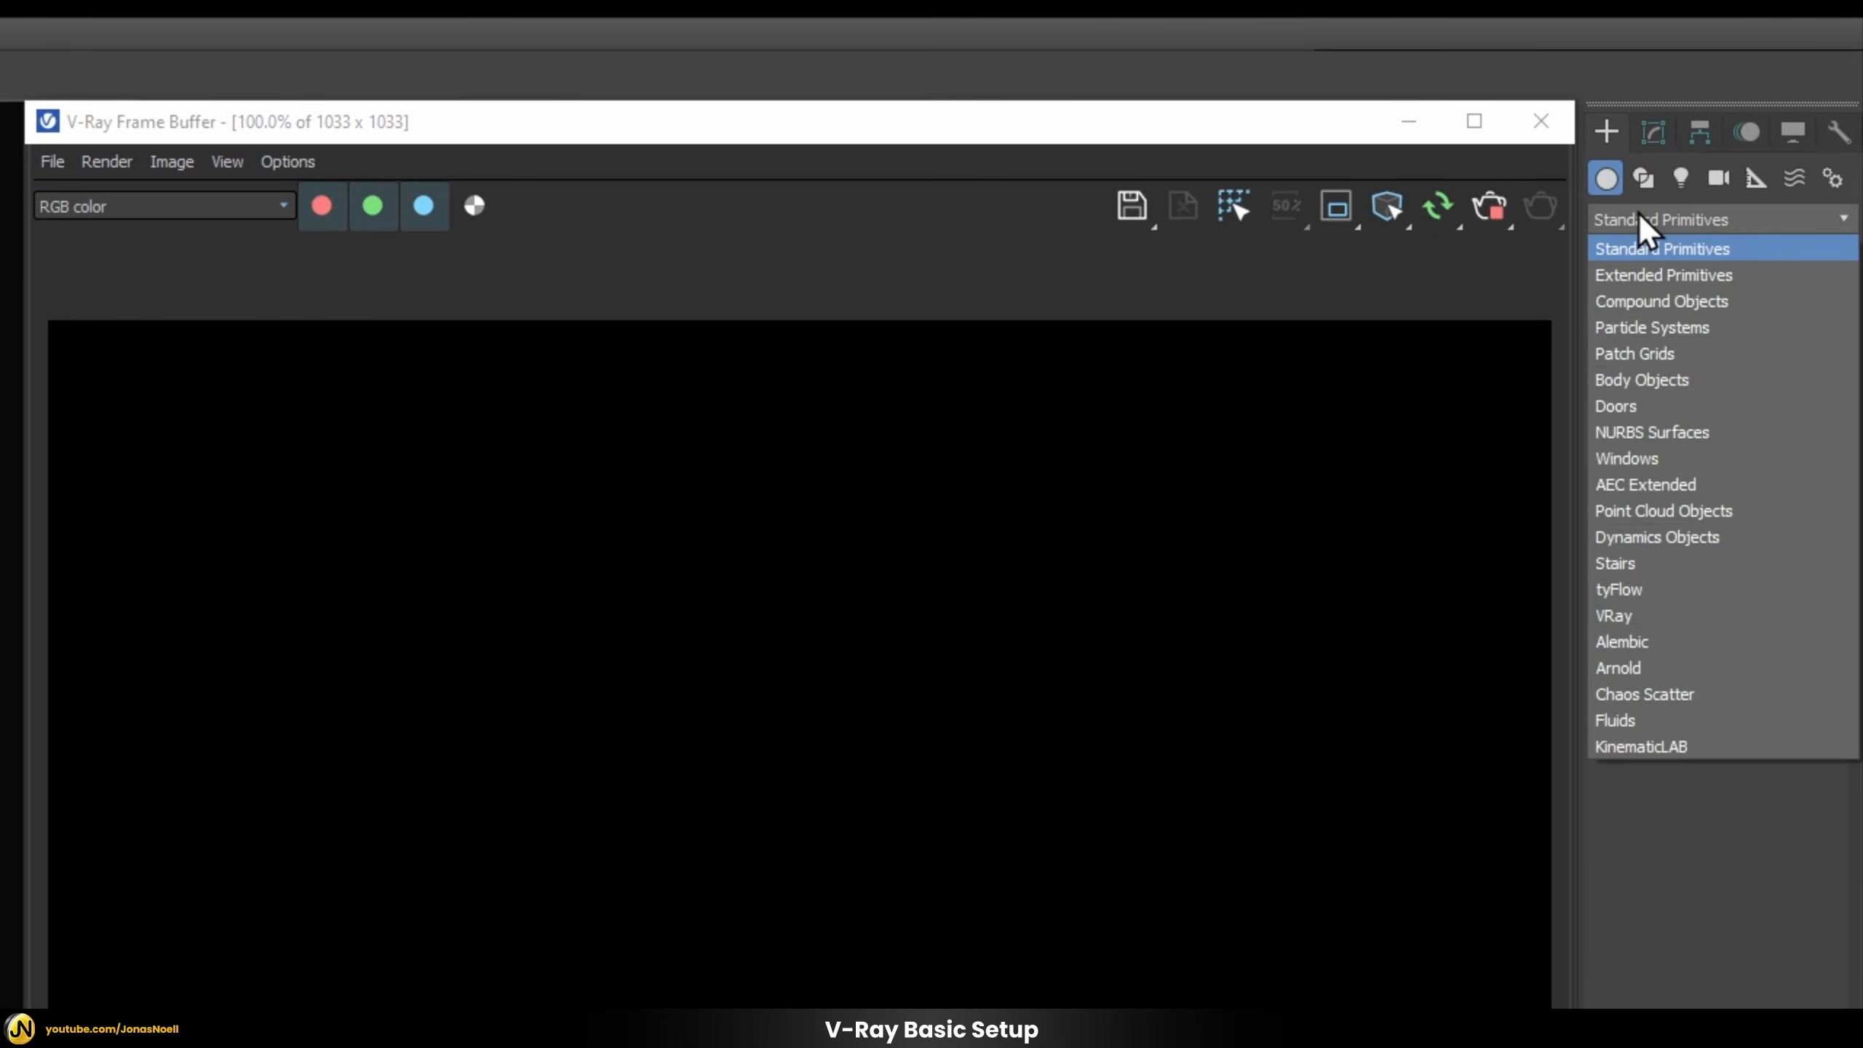
click(1635, 614)
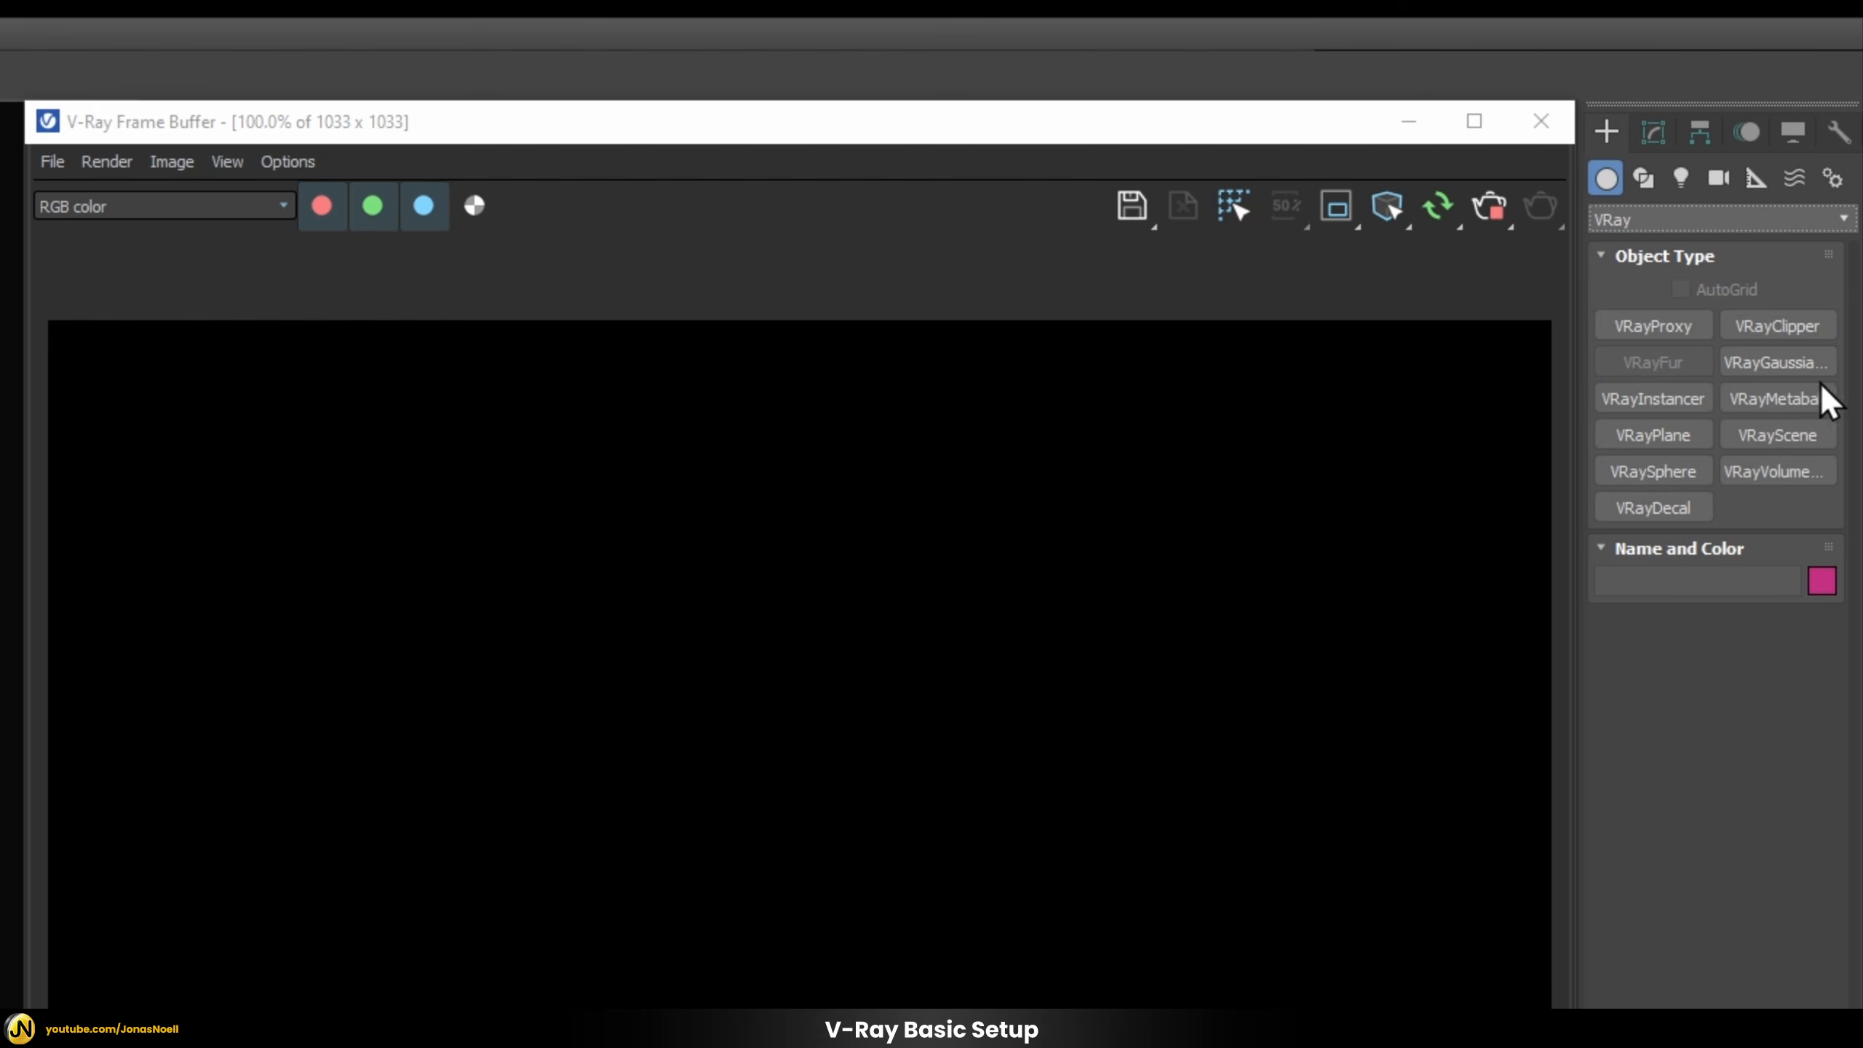
click(1777, 358)
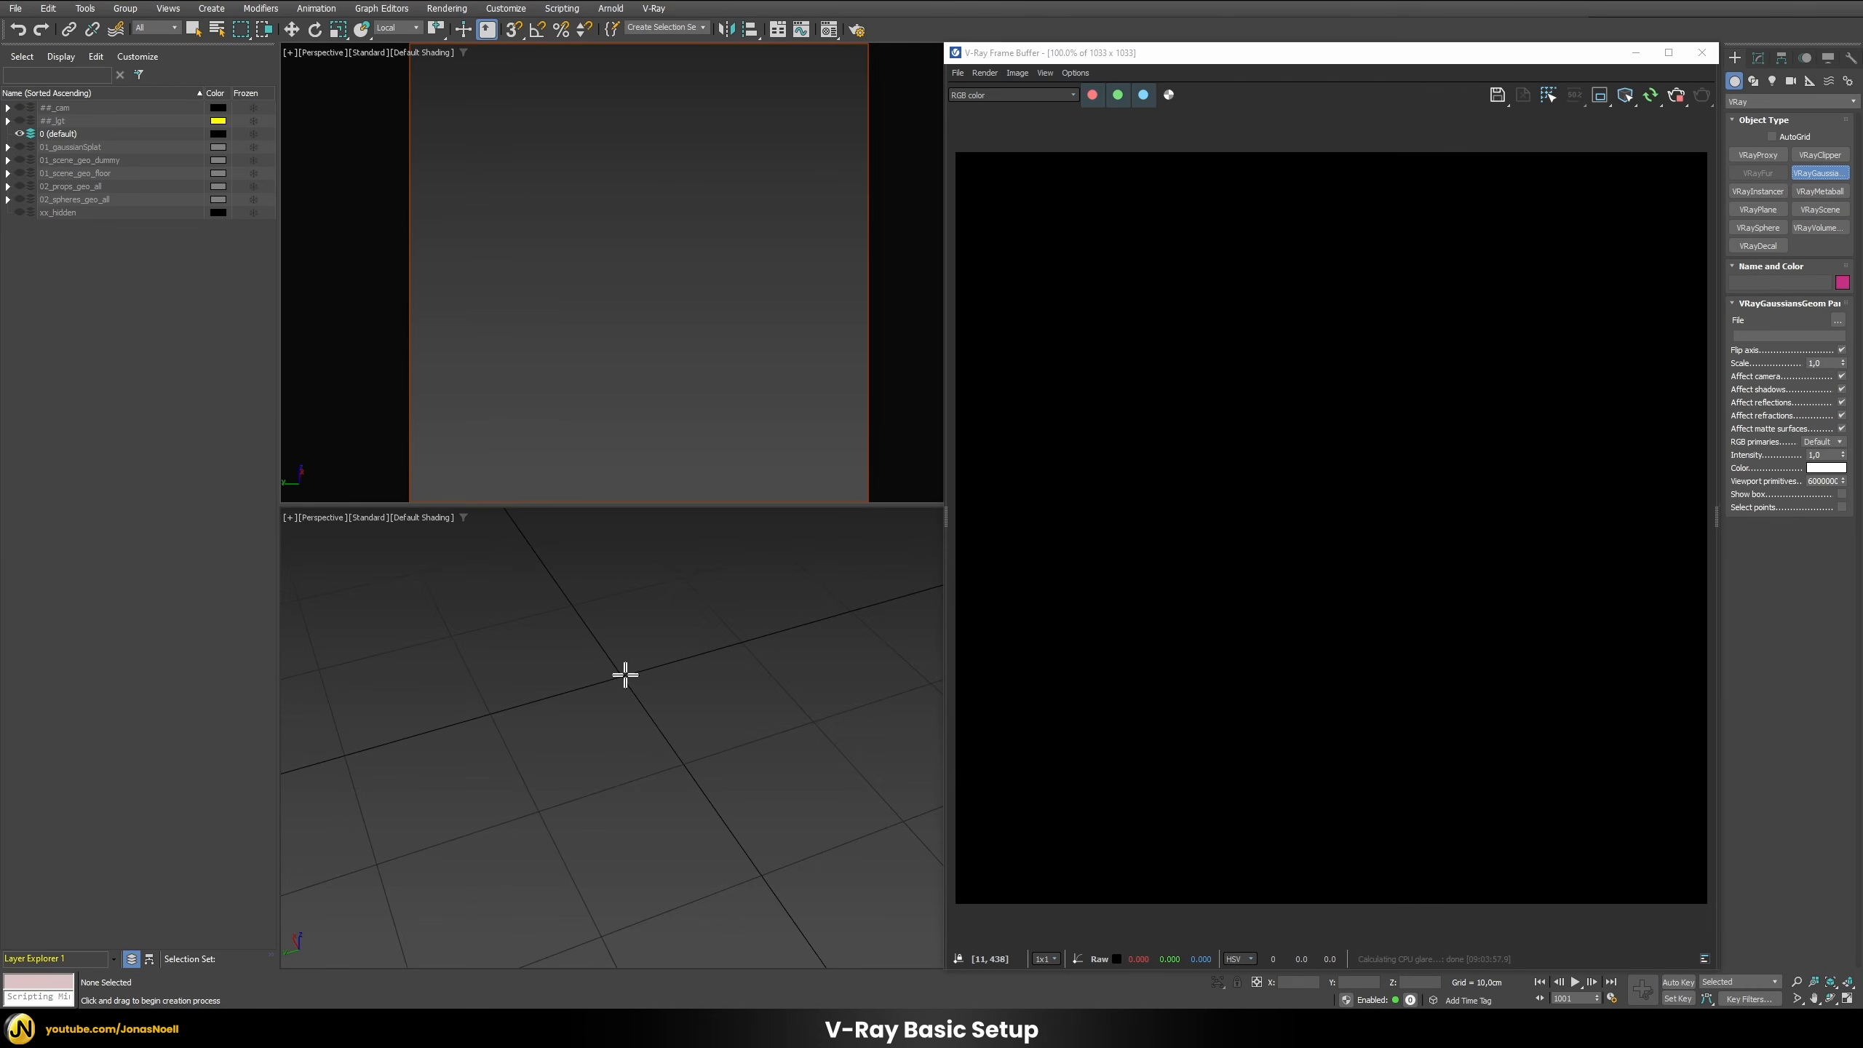
click(625, 675)
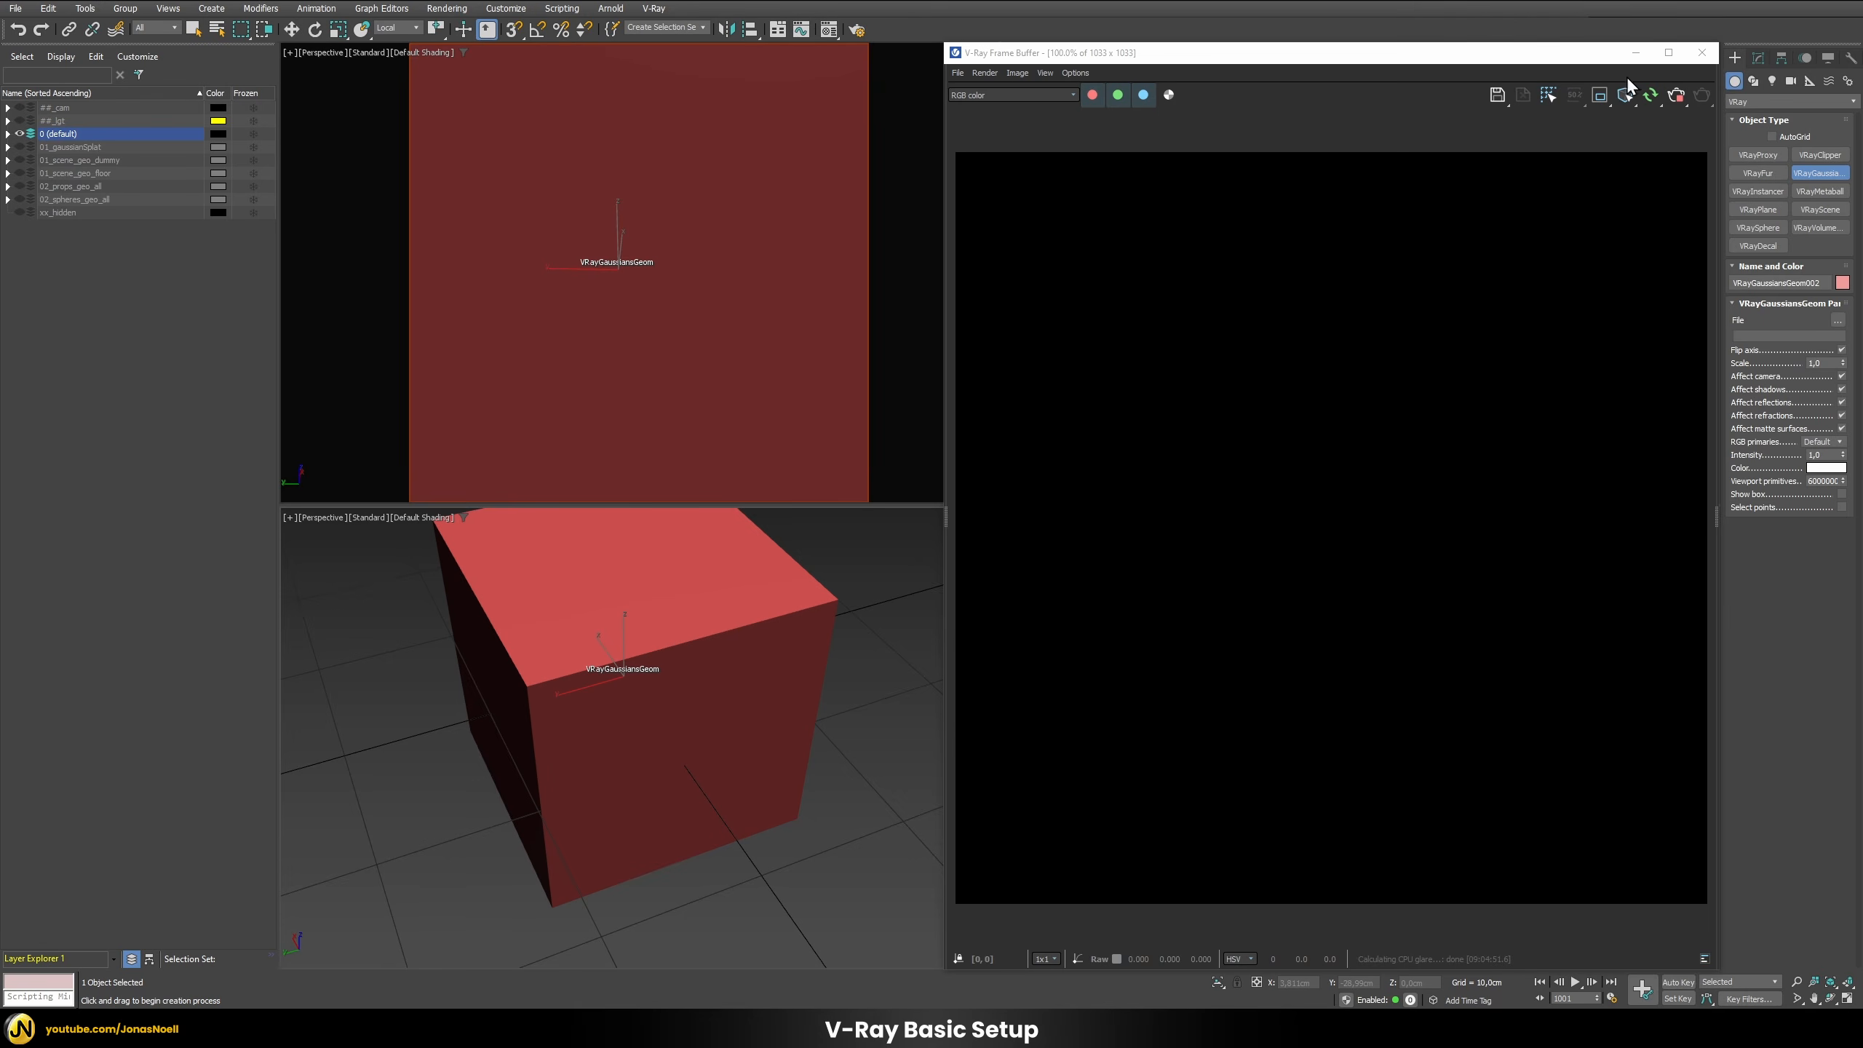
Step: Load kitchenTable_cropped.ply as the source file of the VRayGaussiansGeom object
click(1758, 58)
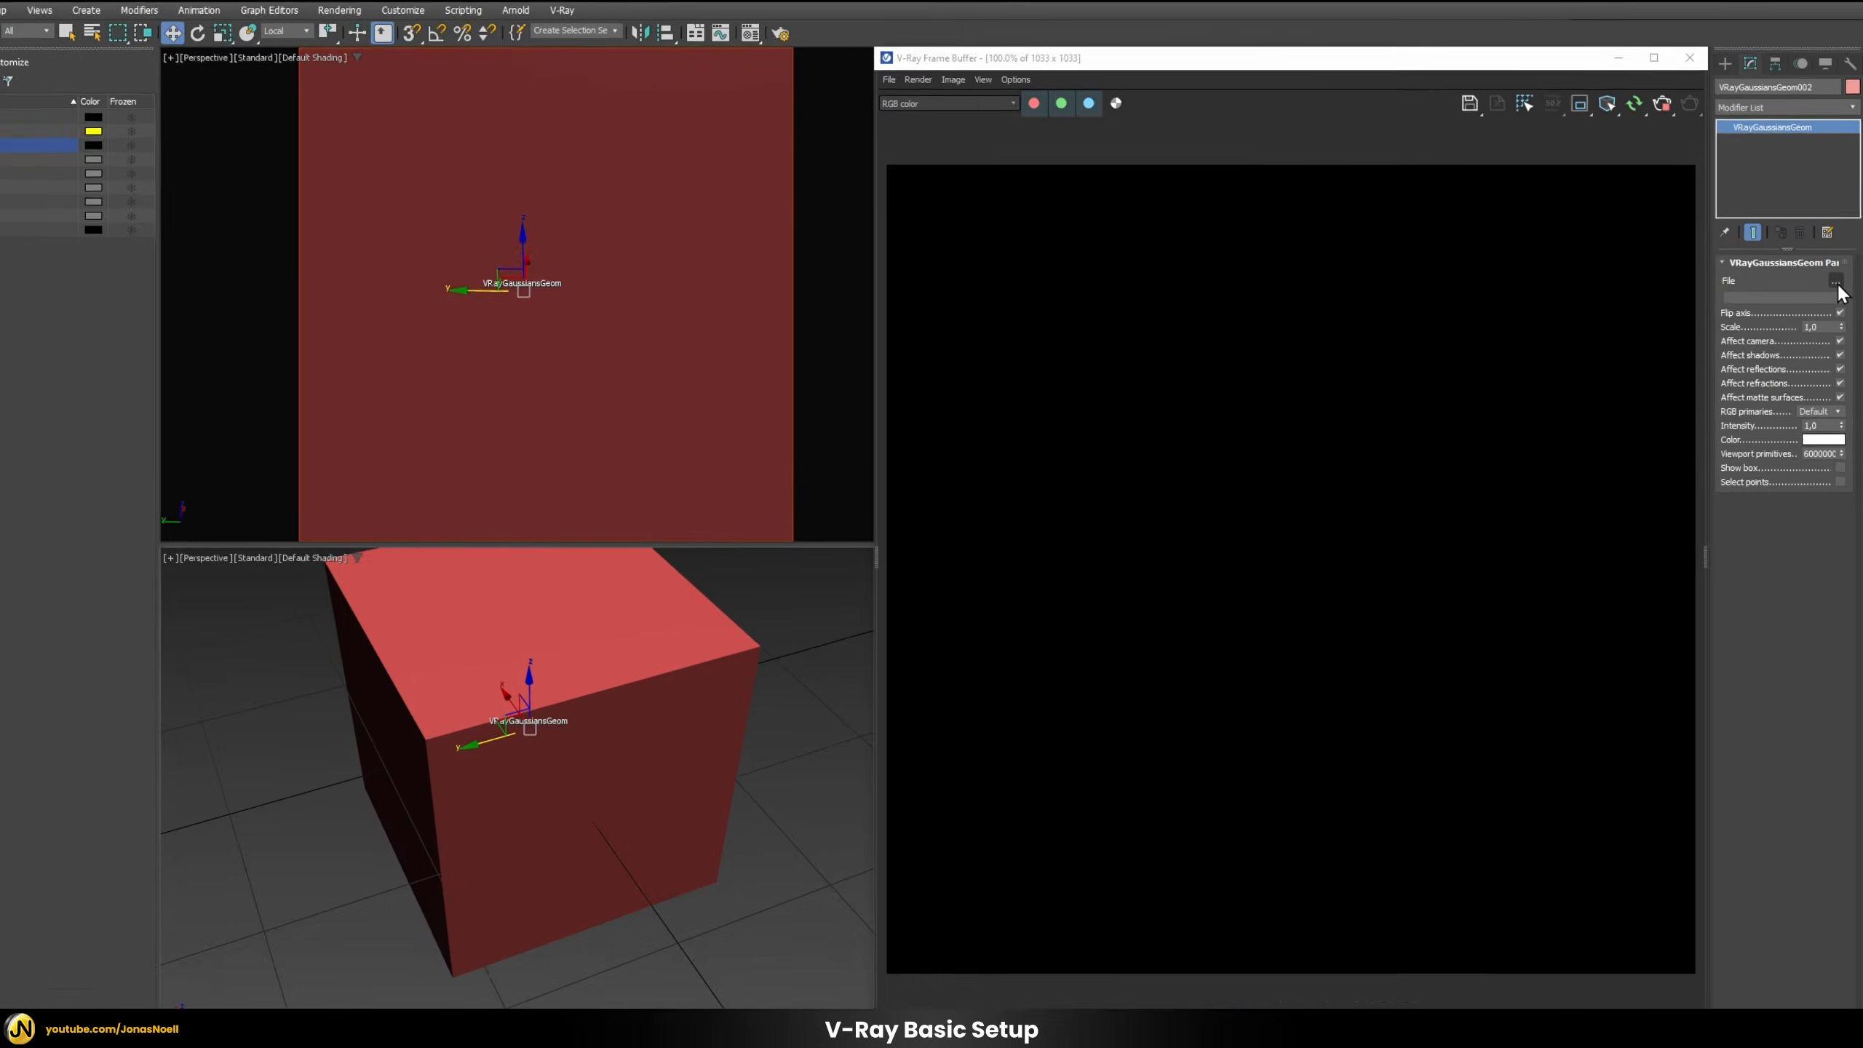
click(1812, 536)
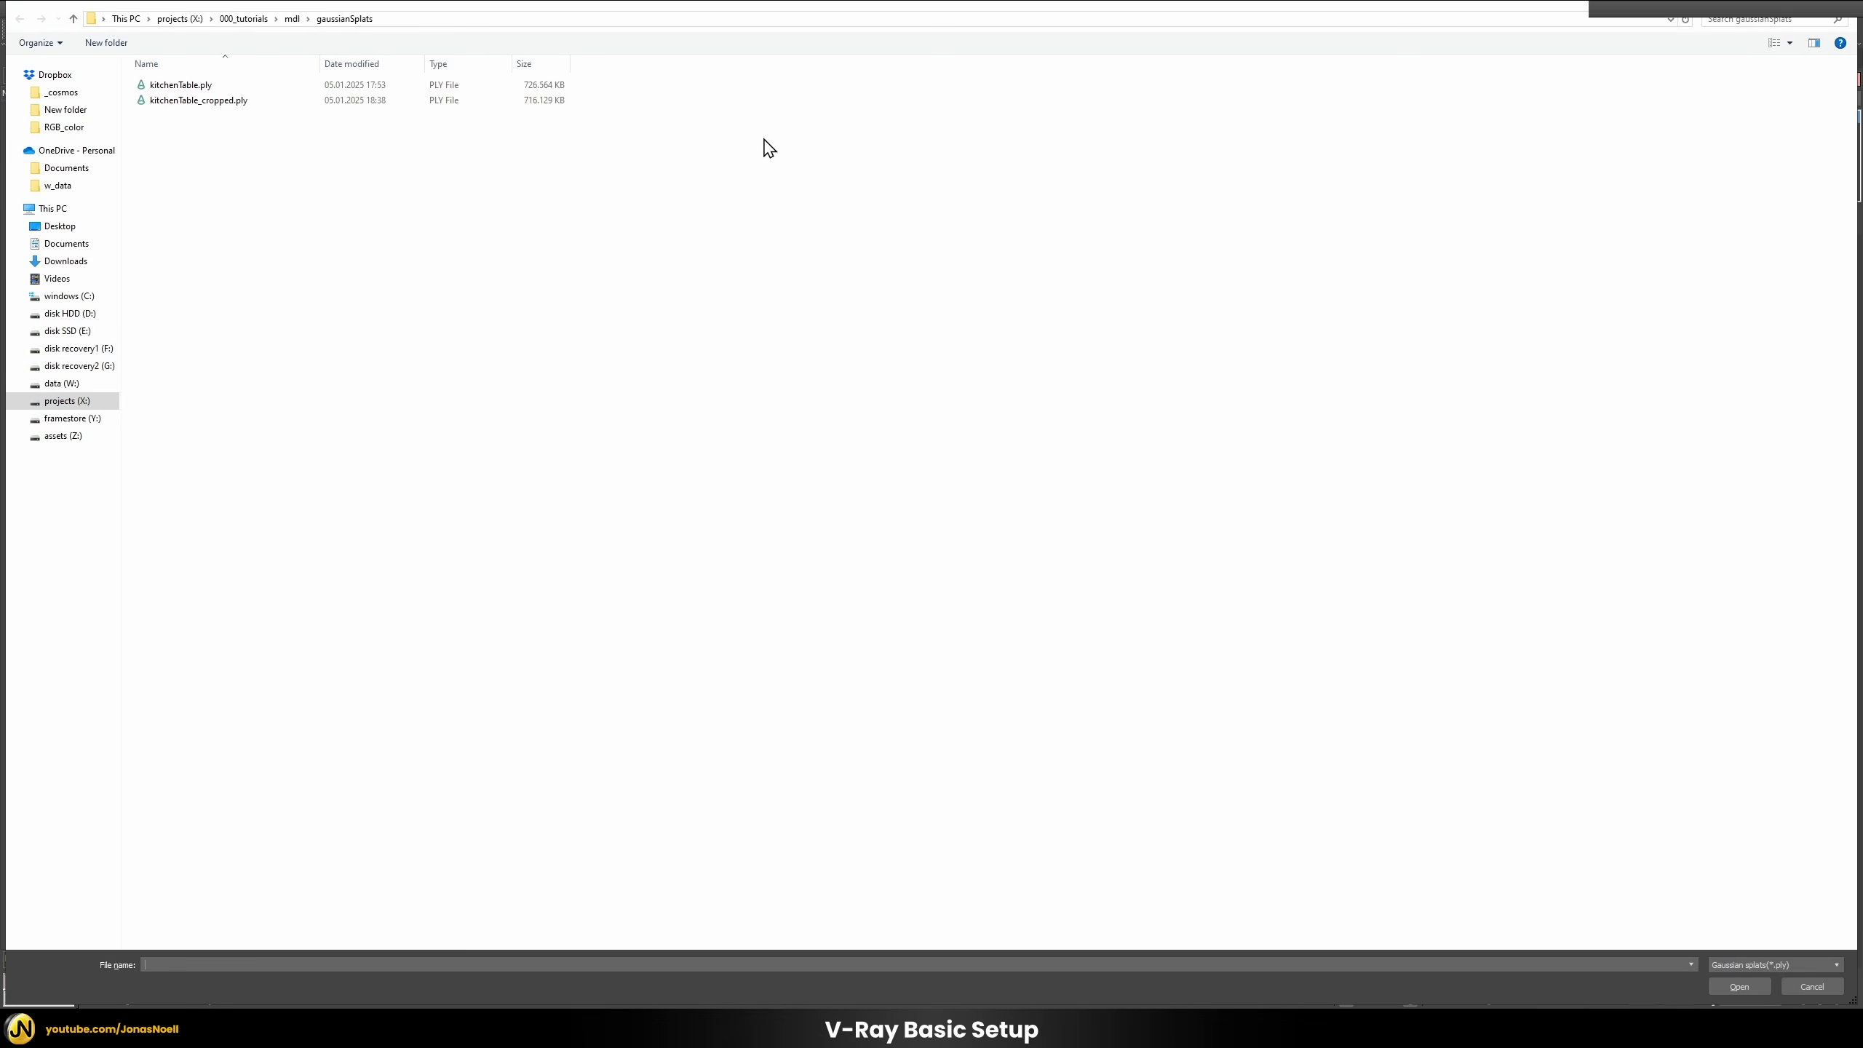
click(180, 101)
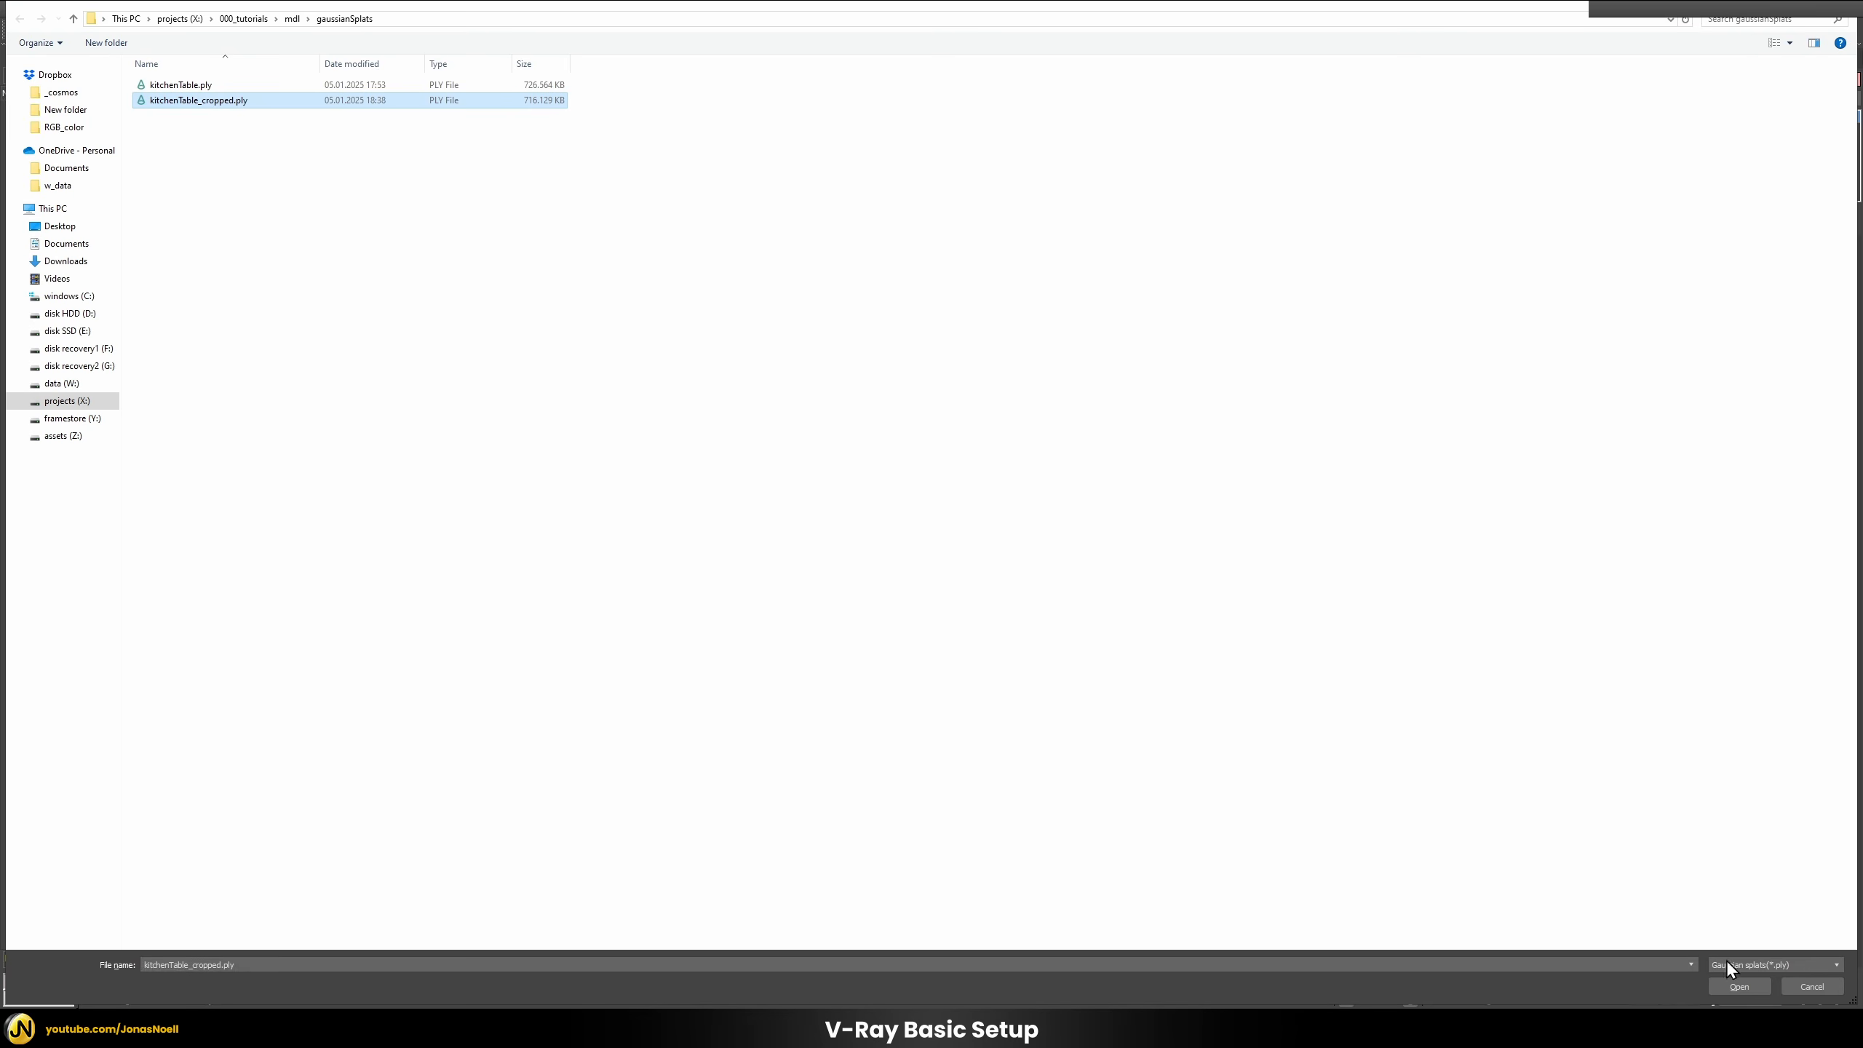
click(1739, 986)
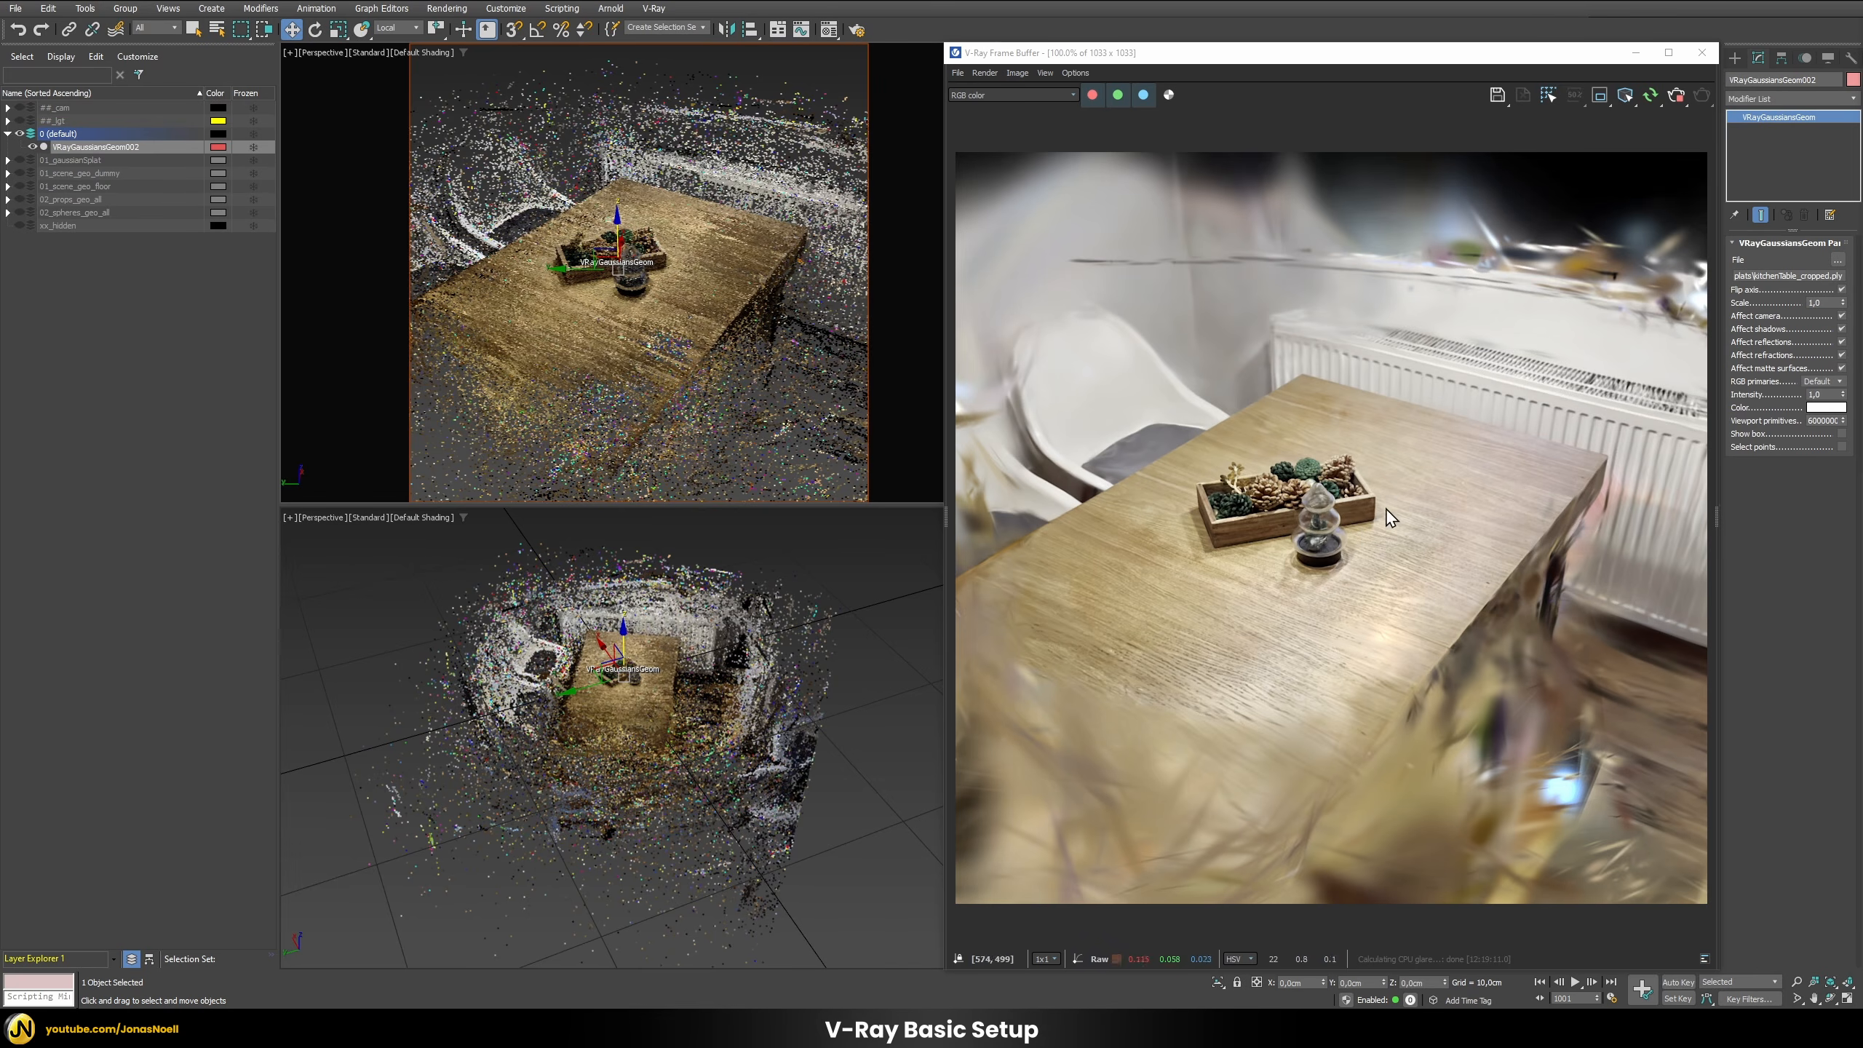
Step: Show the 01_scene_geo_dummy layer and select its reference box to compare its real-world size with the splat
click(19, 173)
scroll(561, 288, down, 5)
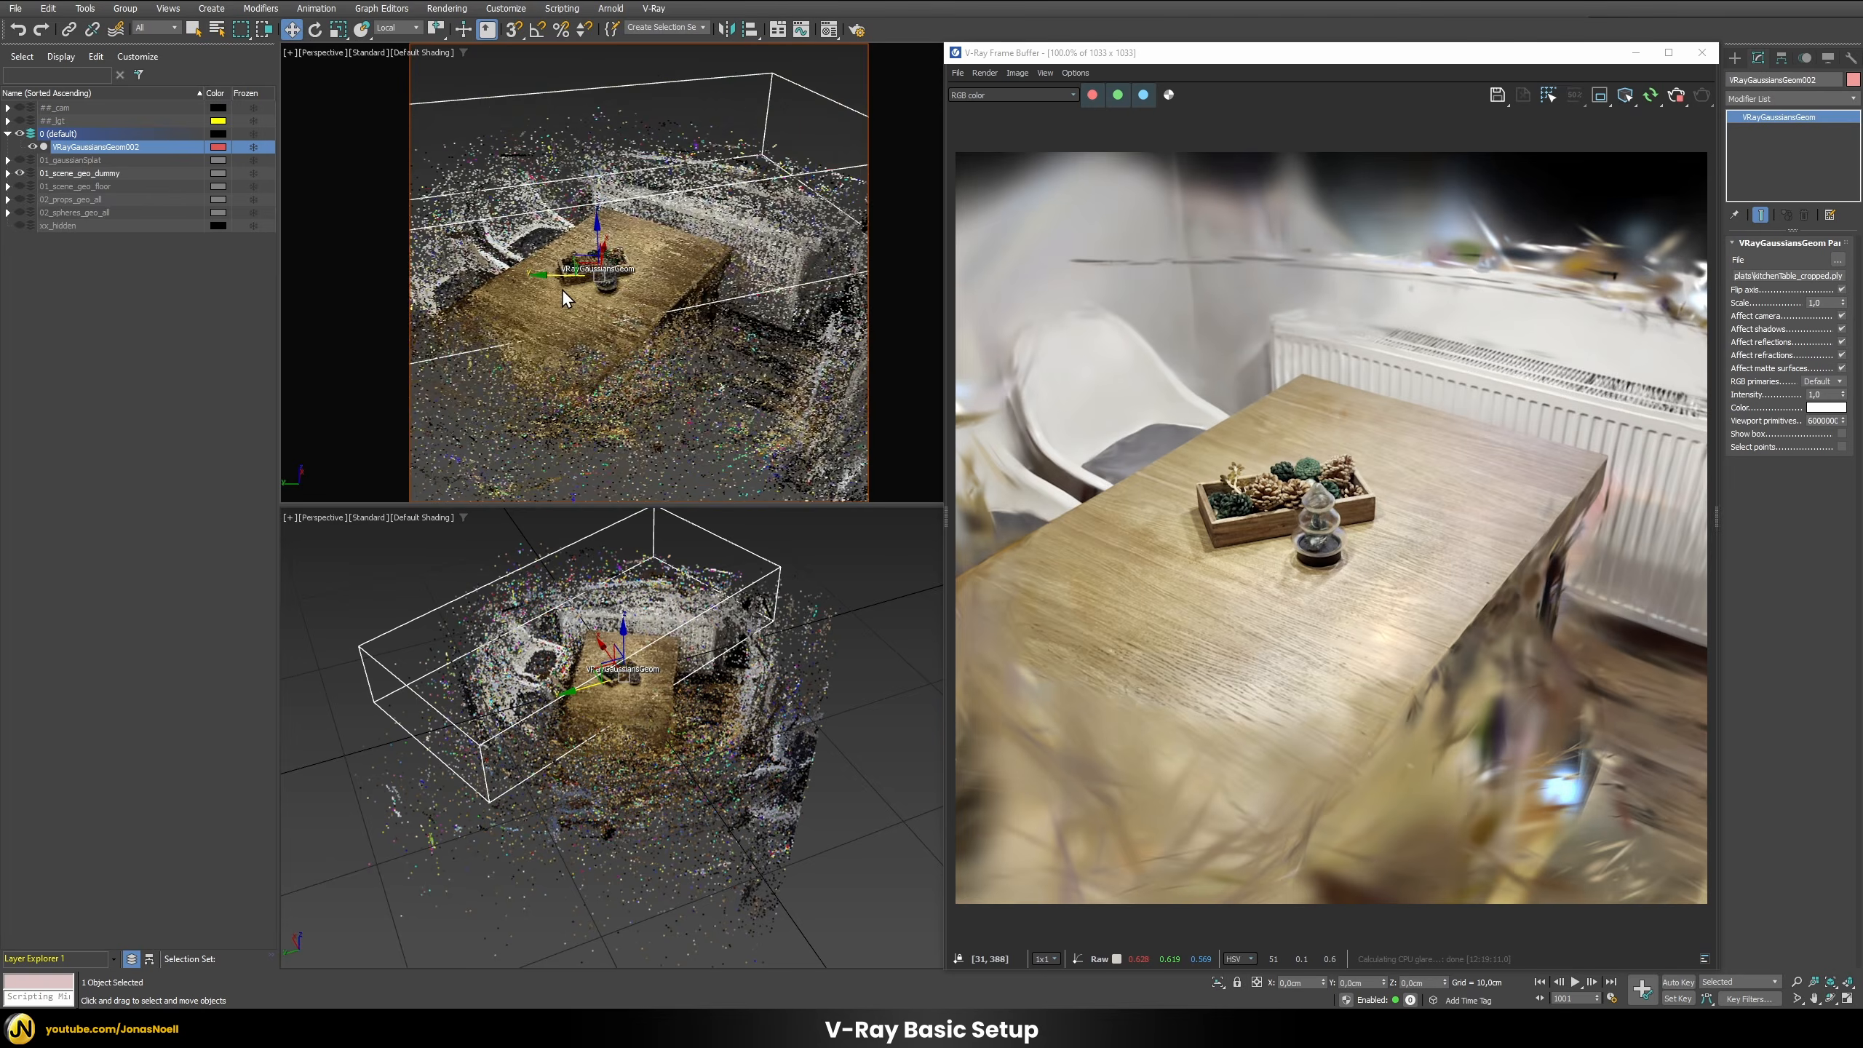
middle_drag(562, 288, 660, 280)
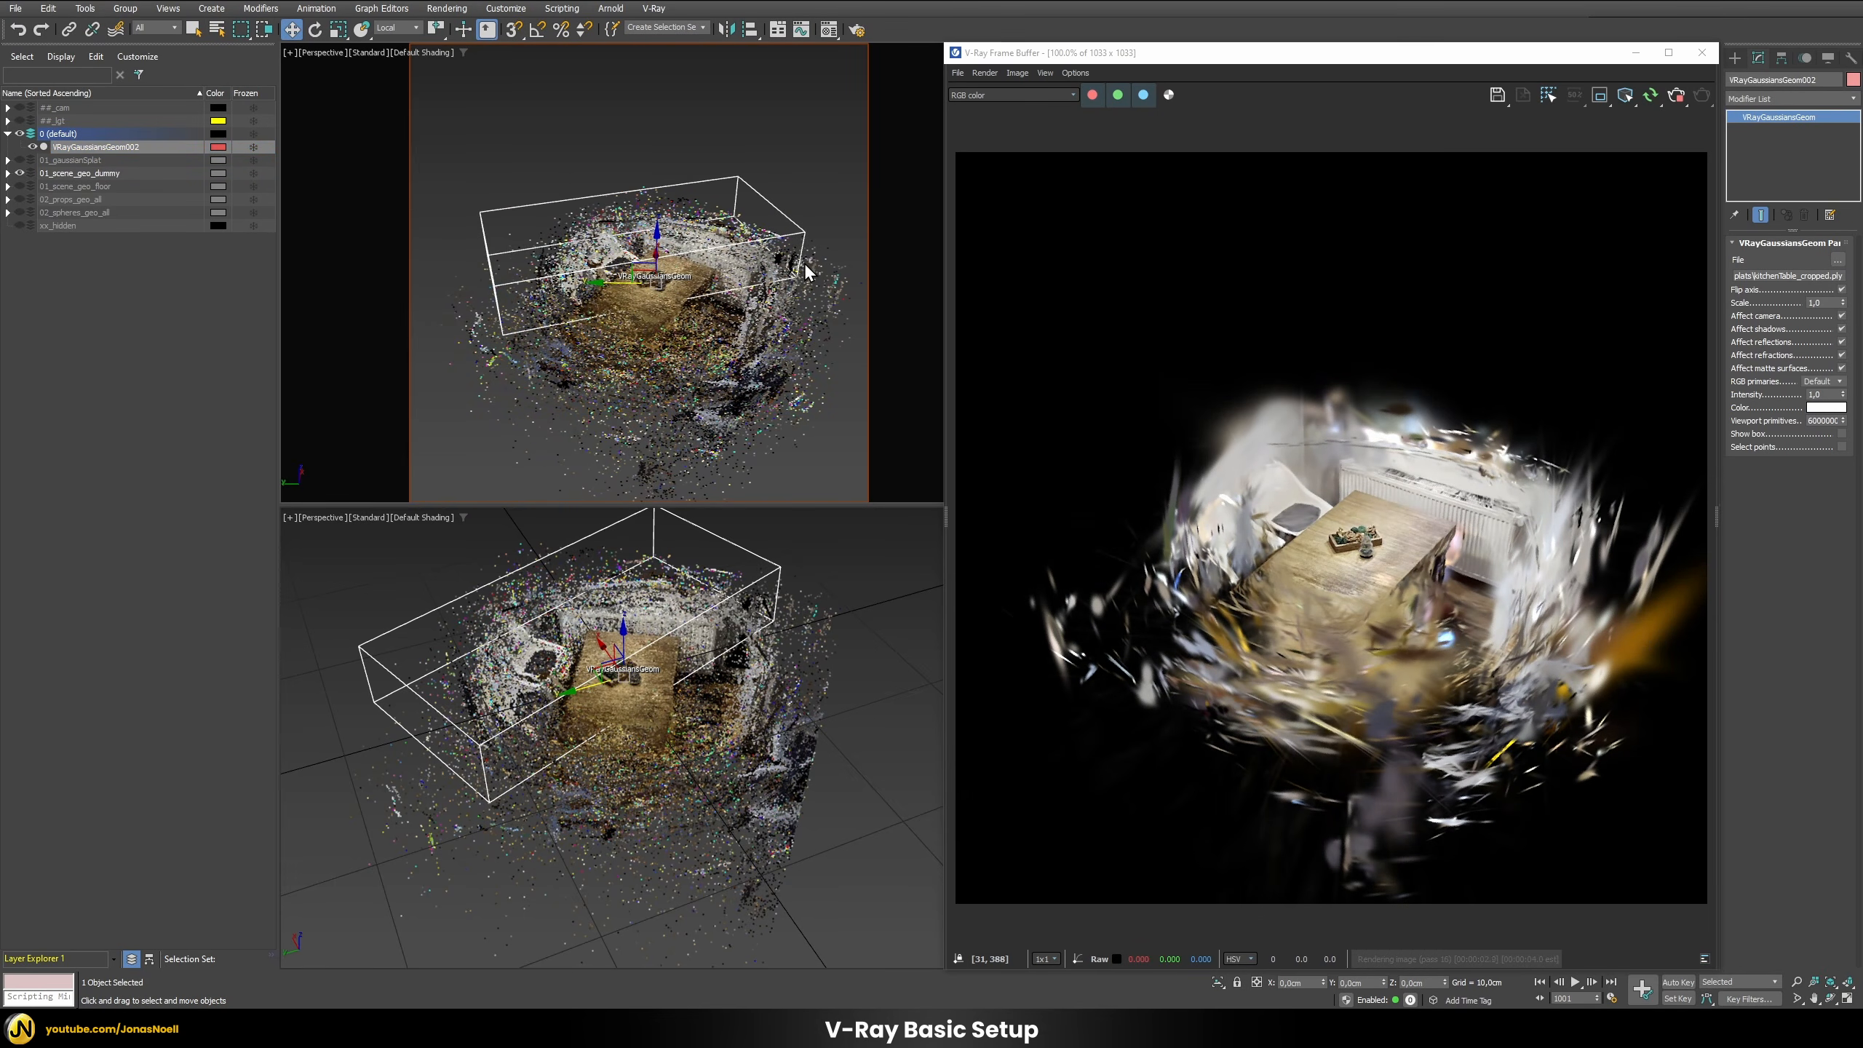
click(785, 213)
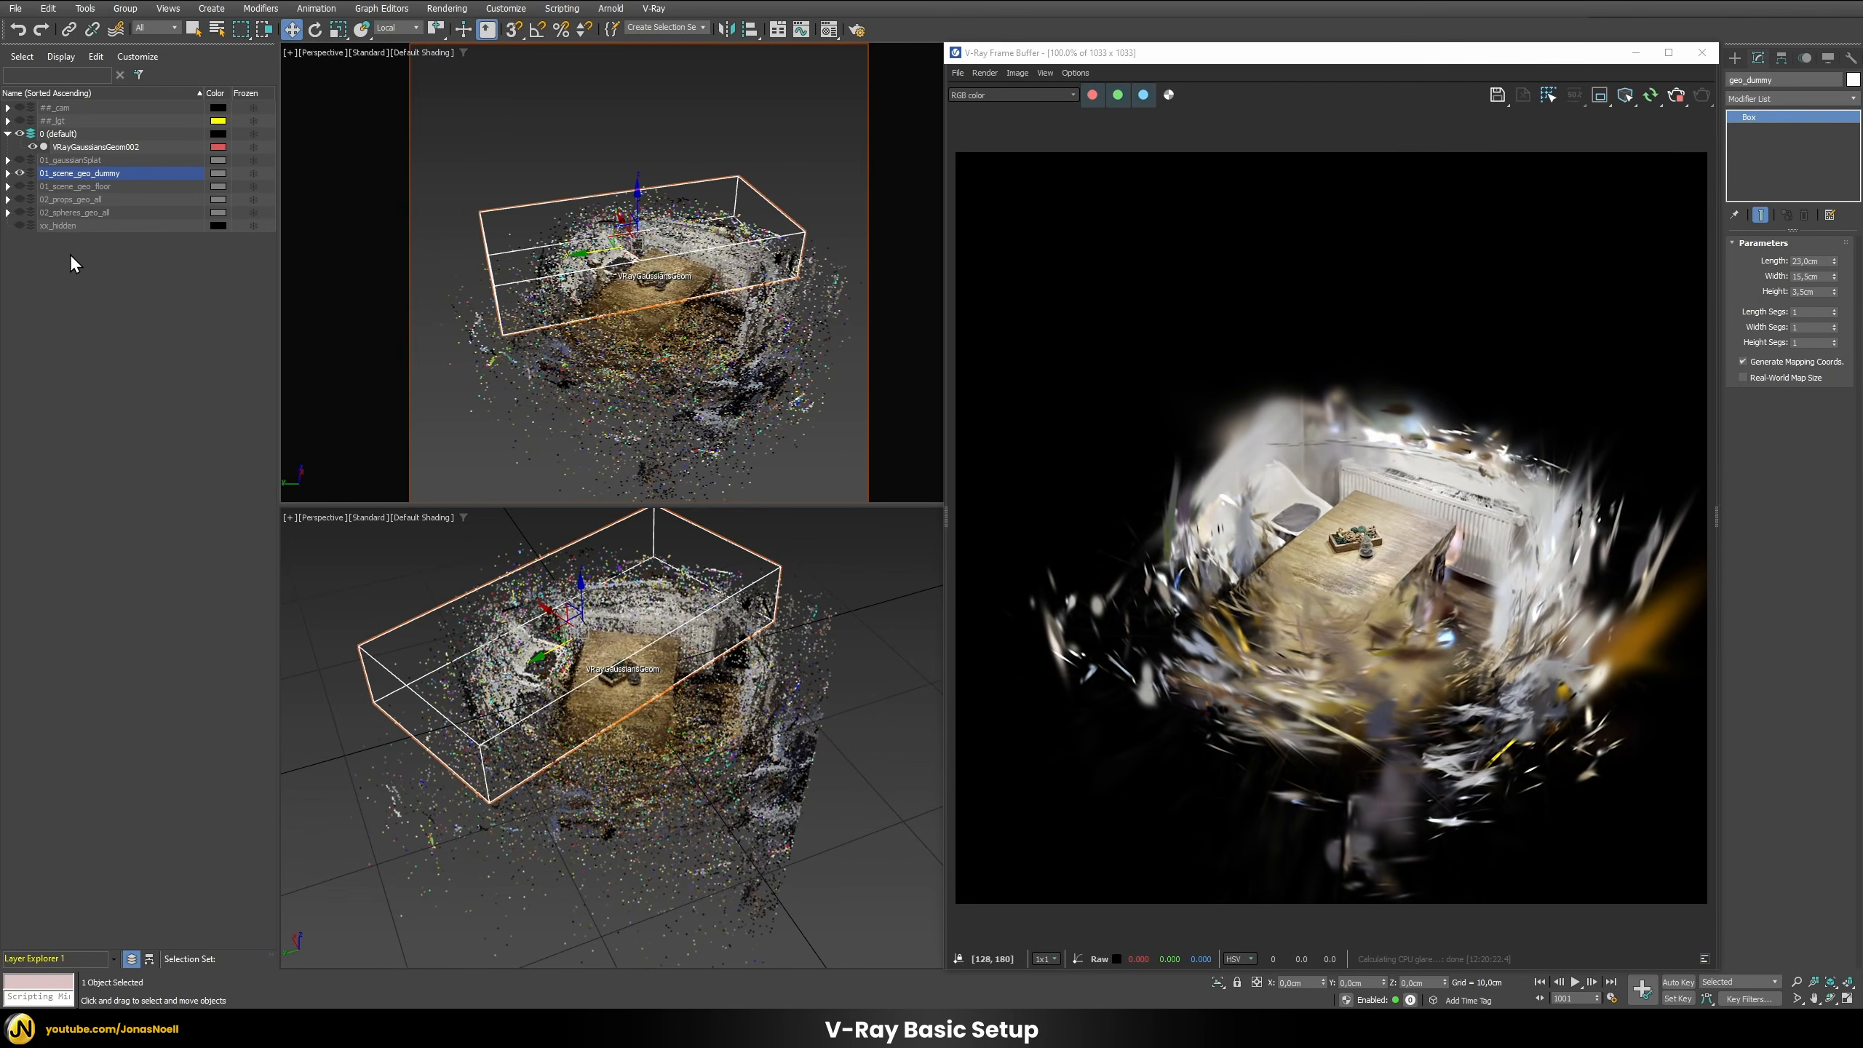
Step: Set the scale of the VRayGaussiansGeom splat to 10 to match the reference box
click(93, 145)
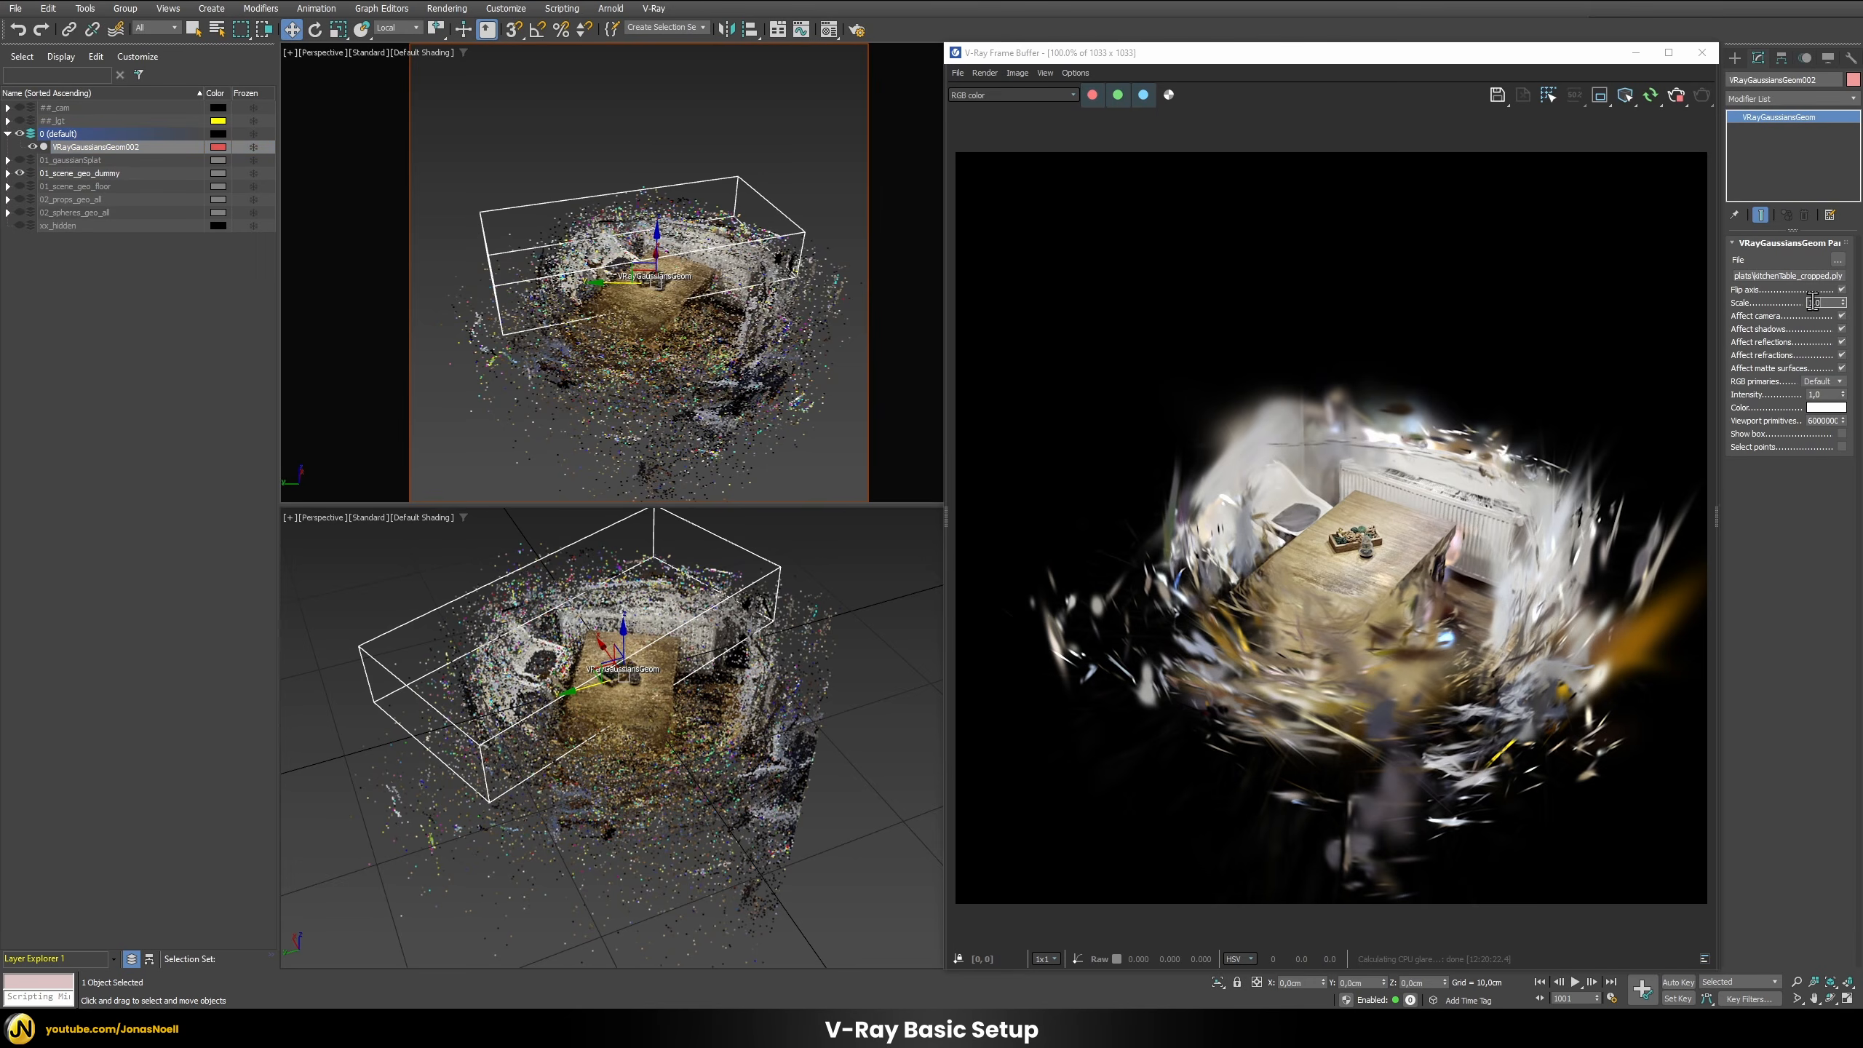
key(Return)
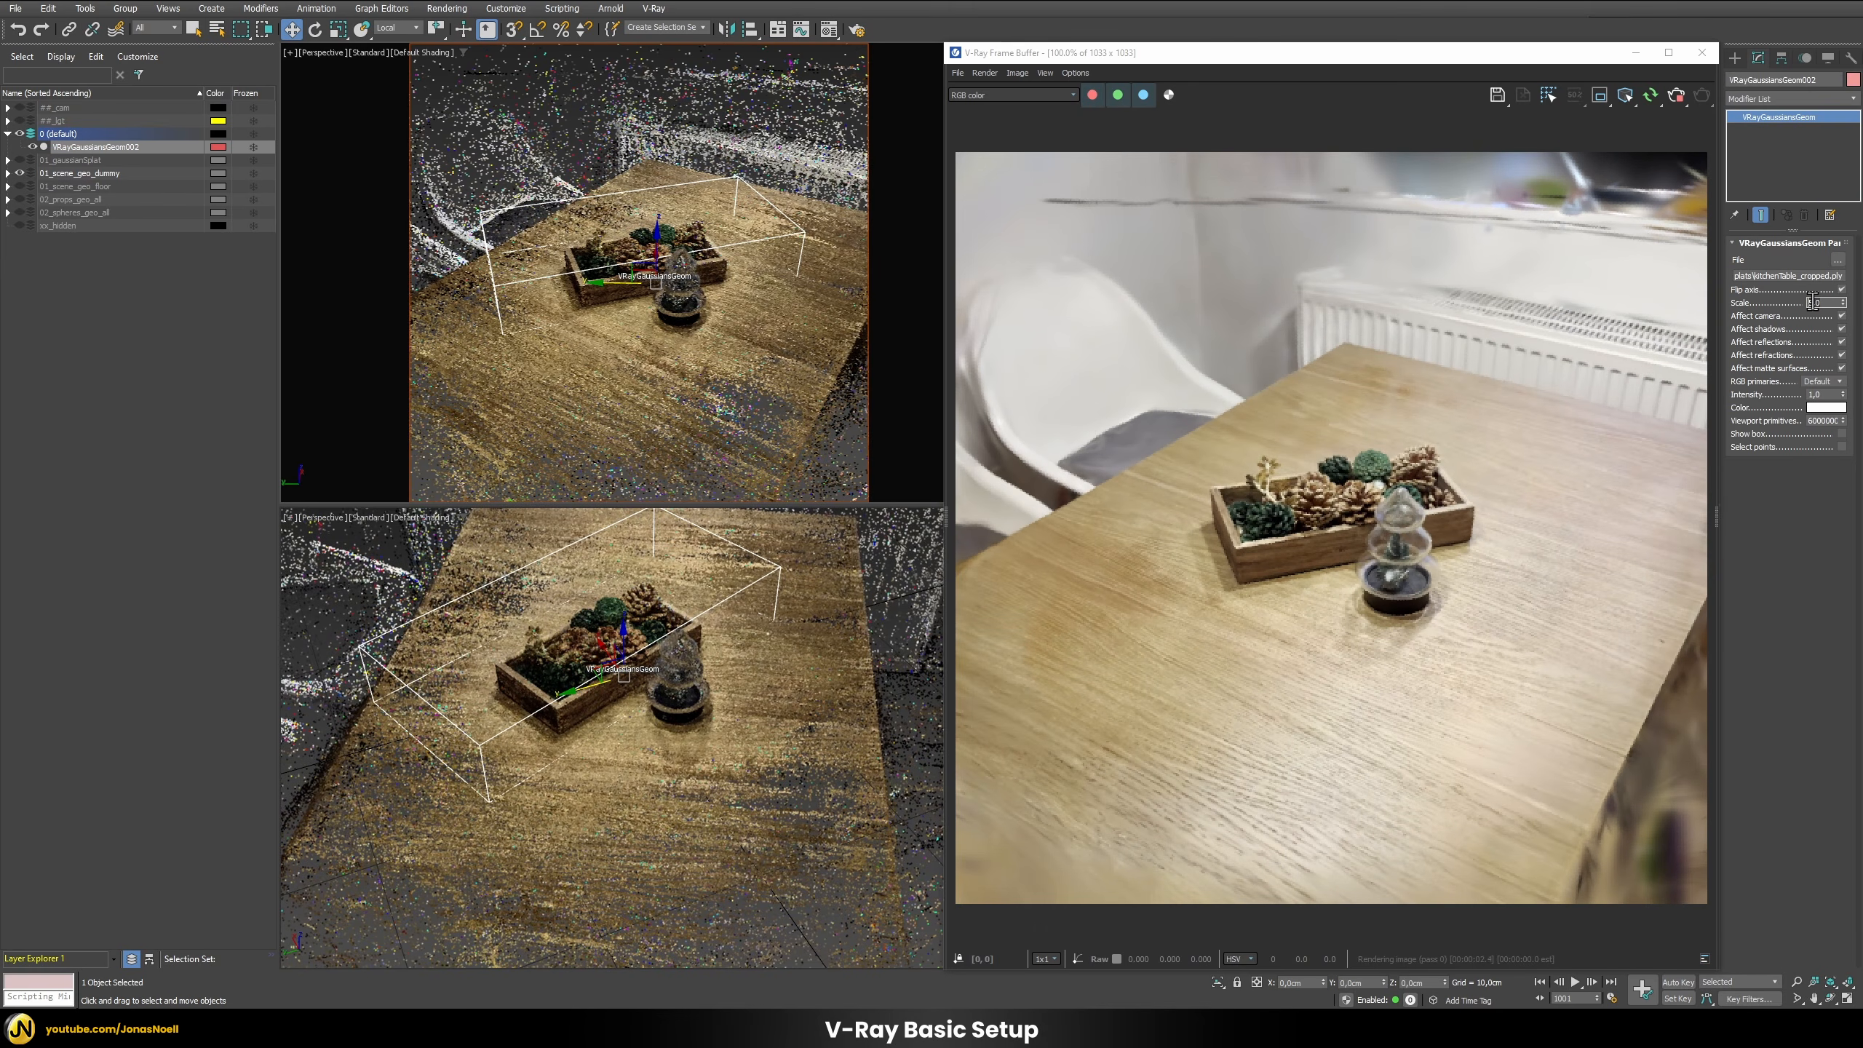
double_click(1812, 302)
text(10)
key(Return)
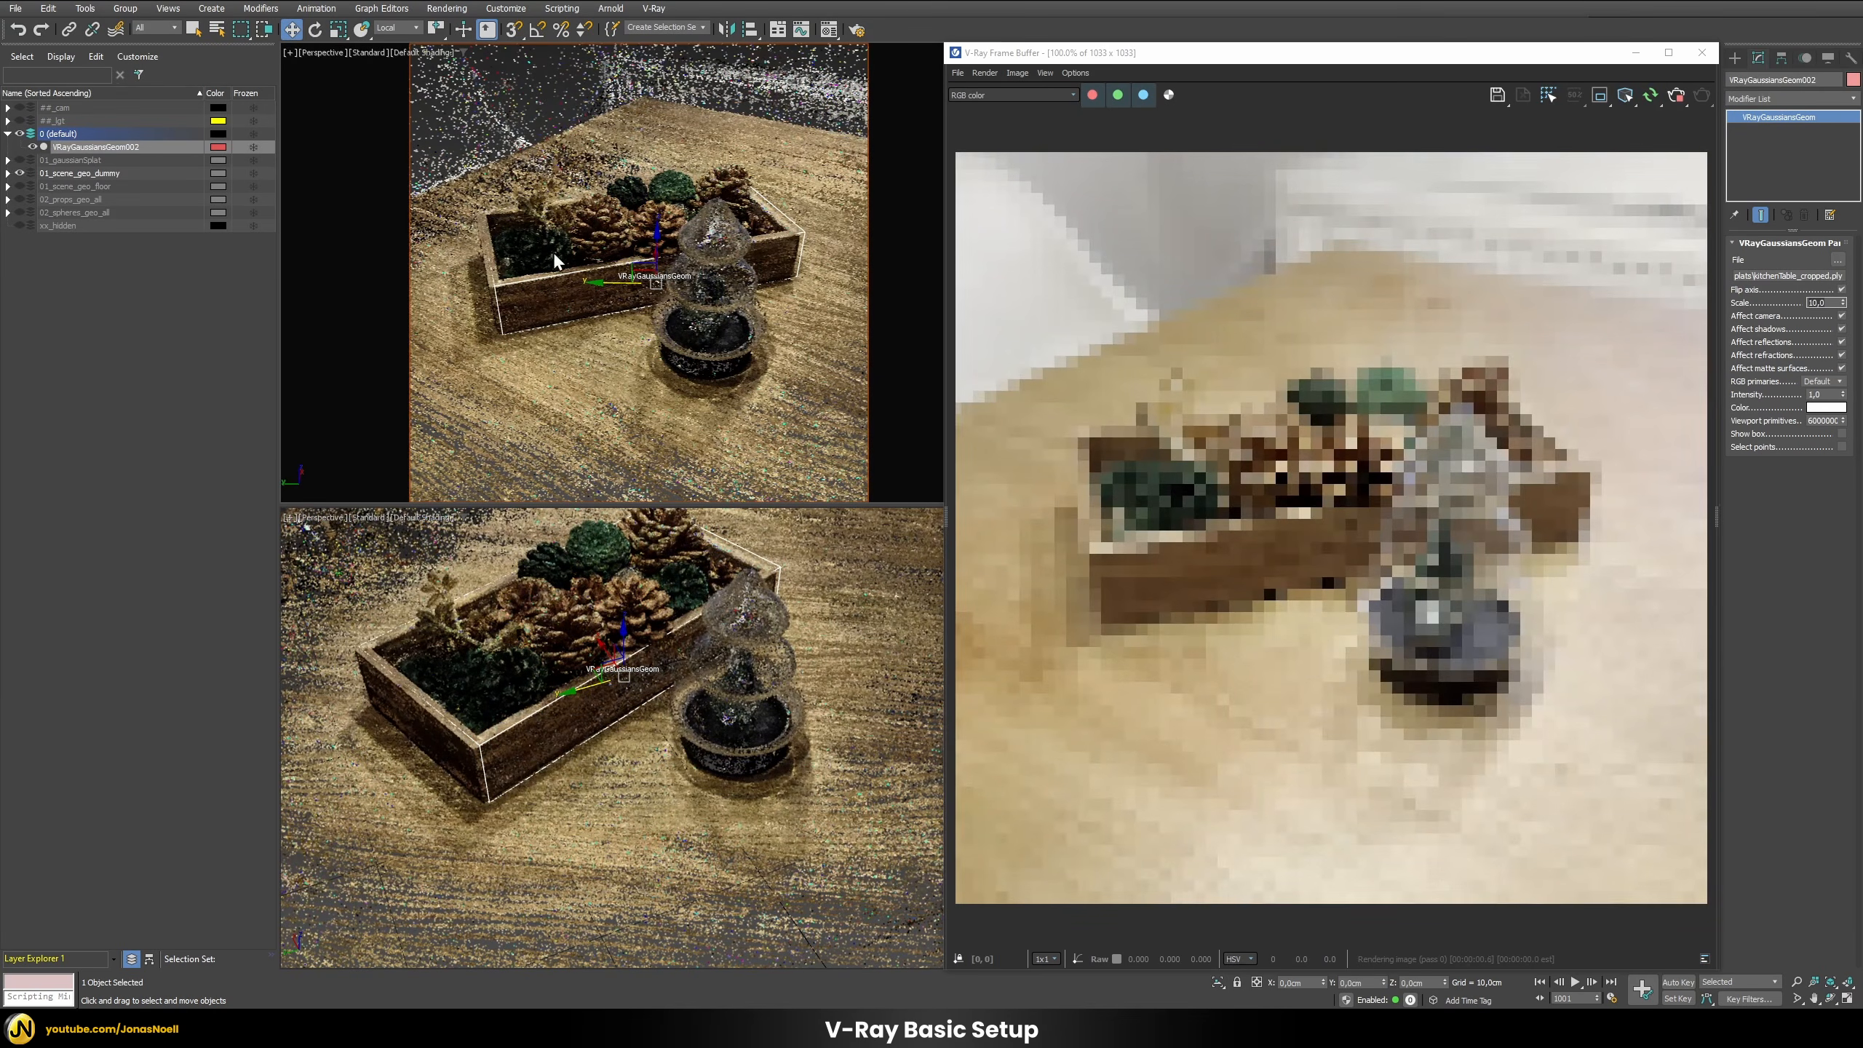
Step: Check how the dummy reference box fits the splat's wooden pinecone box from several angles
alt+middle_drag(553, 251, 696, 246)
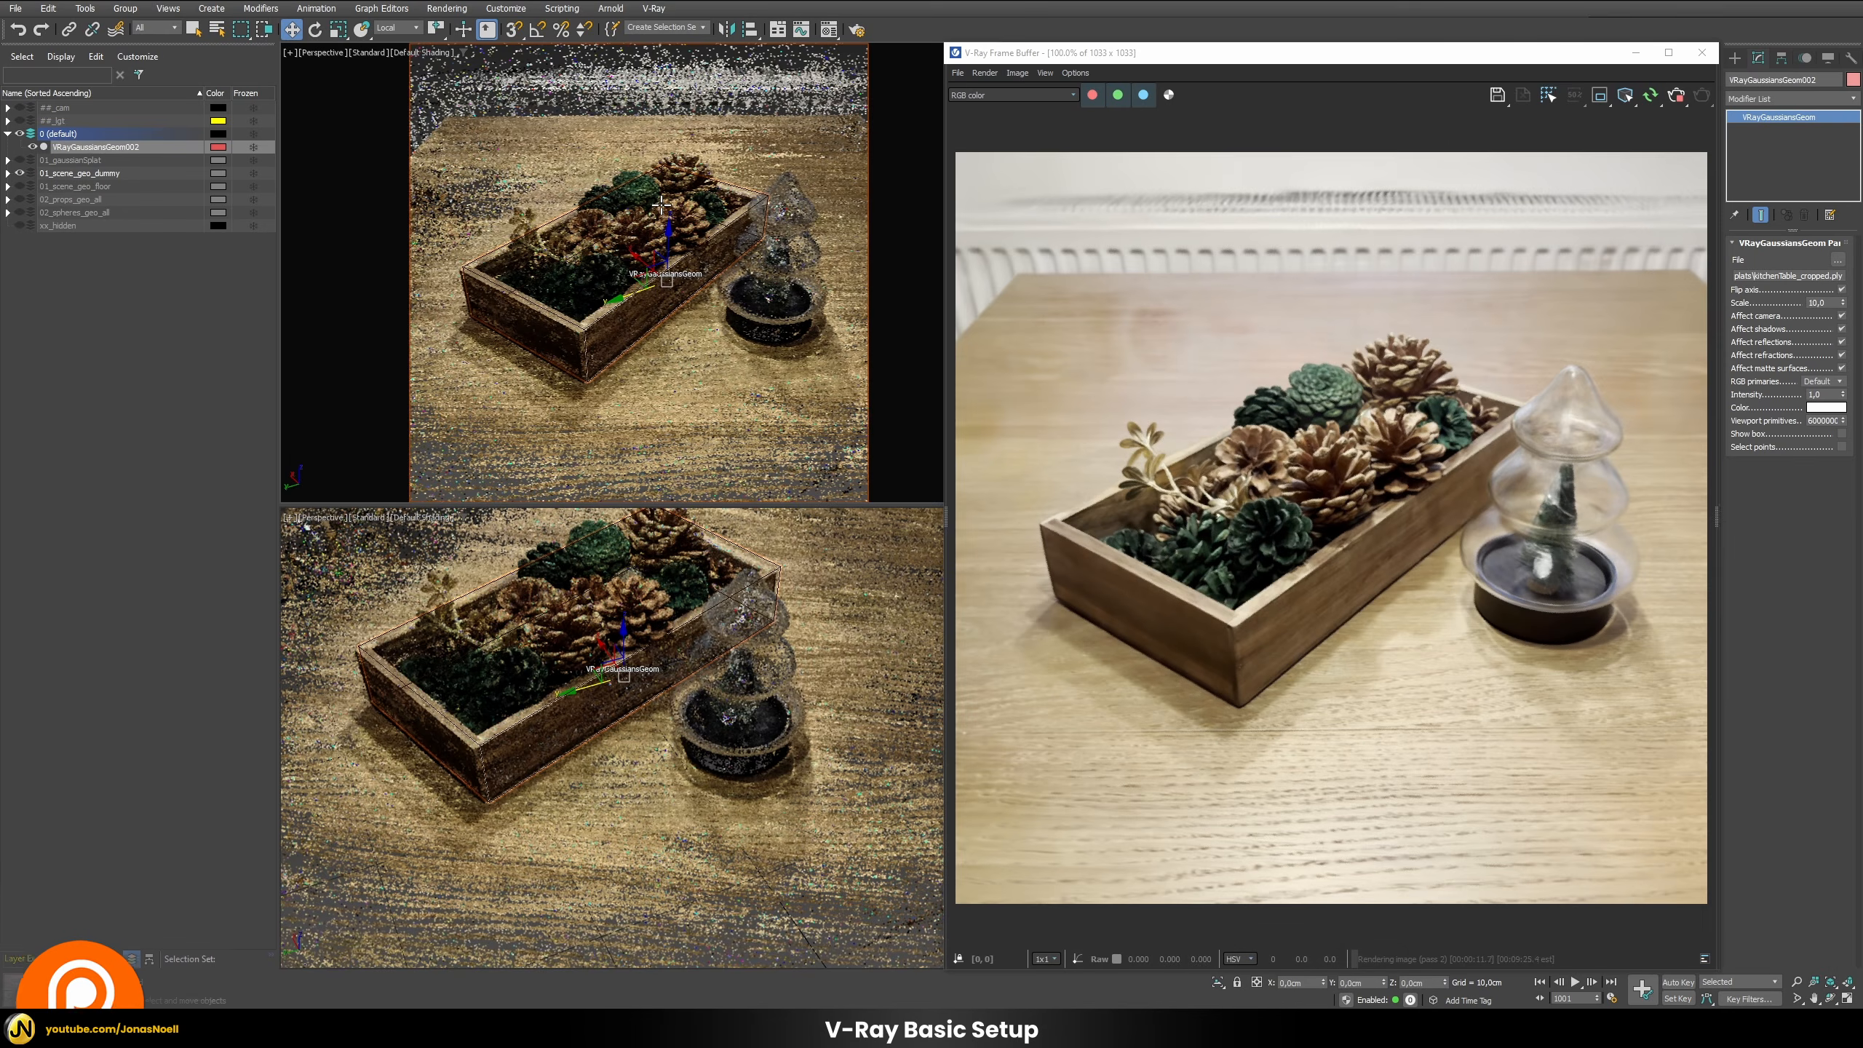
click(626, 344)
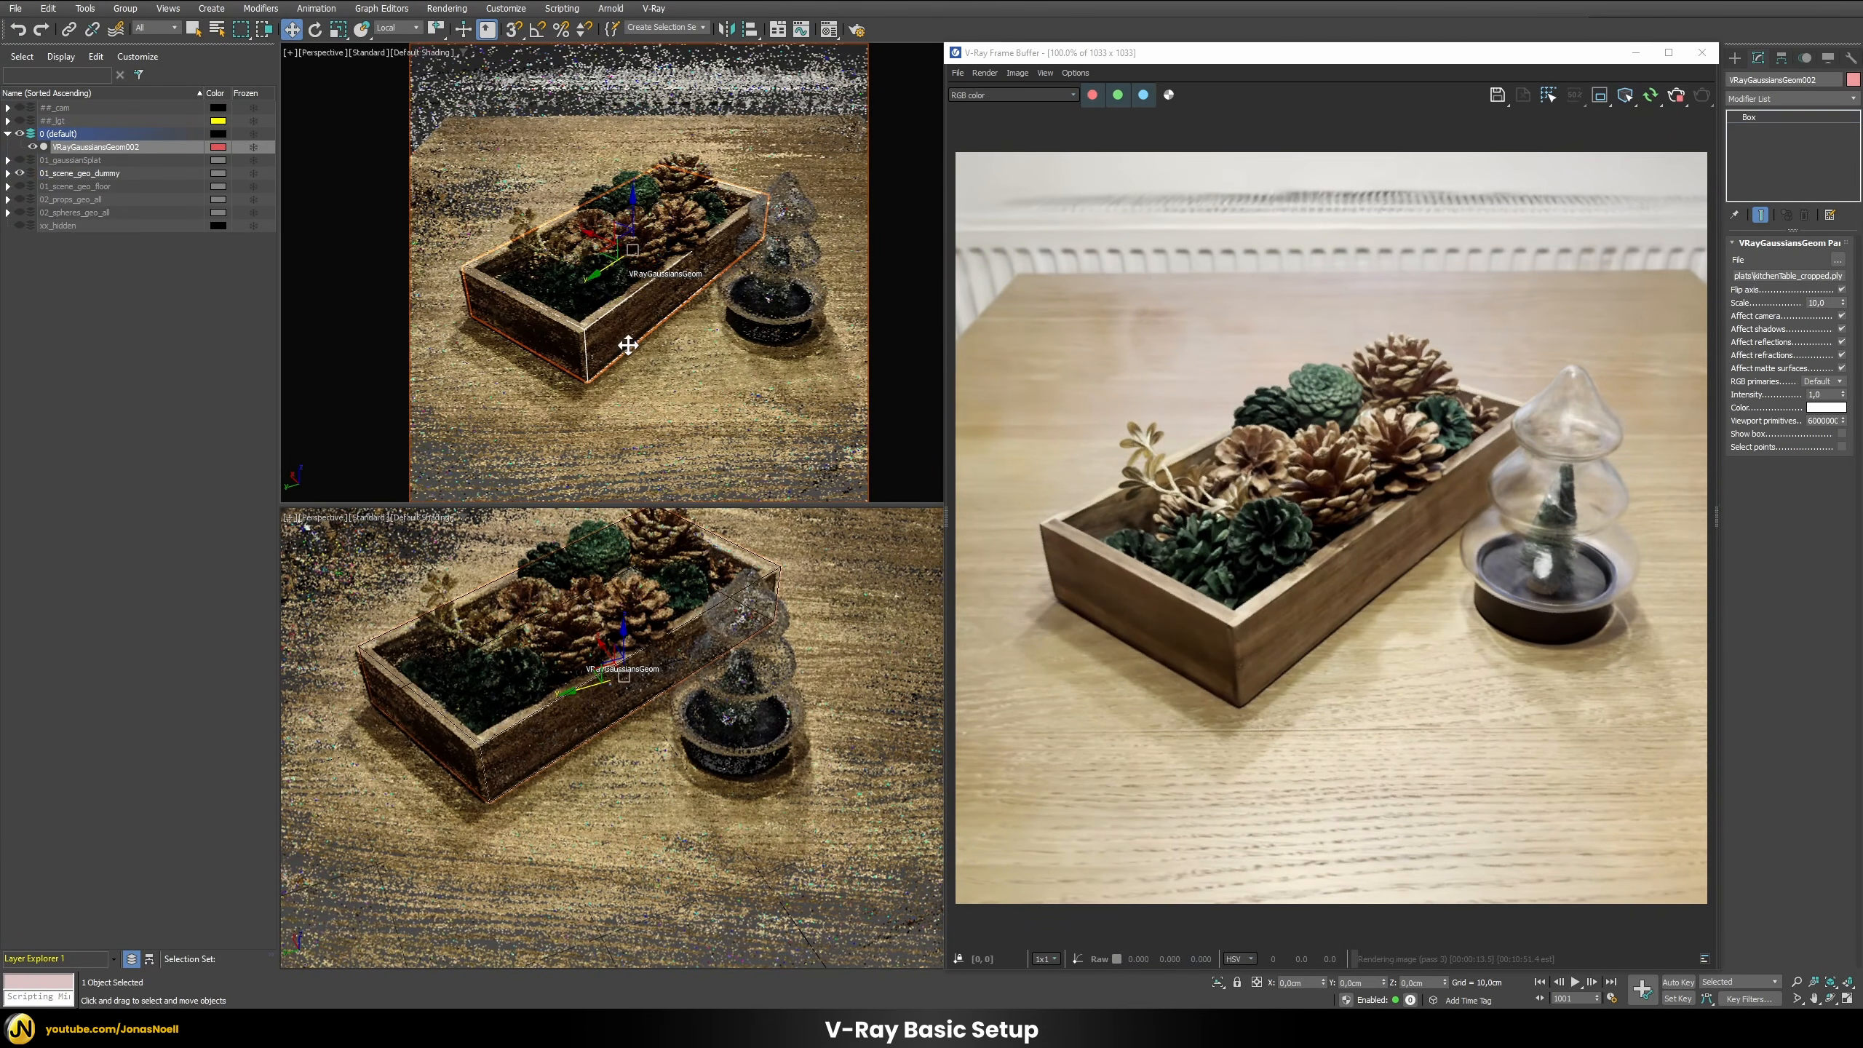
mouse_move(627, 333)
alt+middle_down()
mouse_move(738, 330)
mouse_move(752, 371)
mouse_move(602, 338)
mouse_move(728, 364)
mouse_move(940, 332)
mouse_move(596, 329)
alt+middle_up()
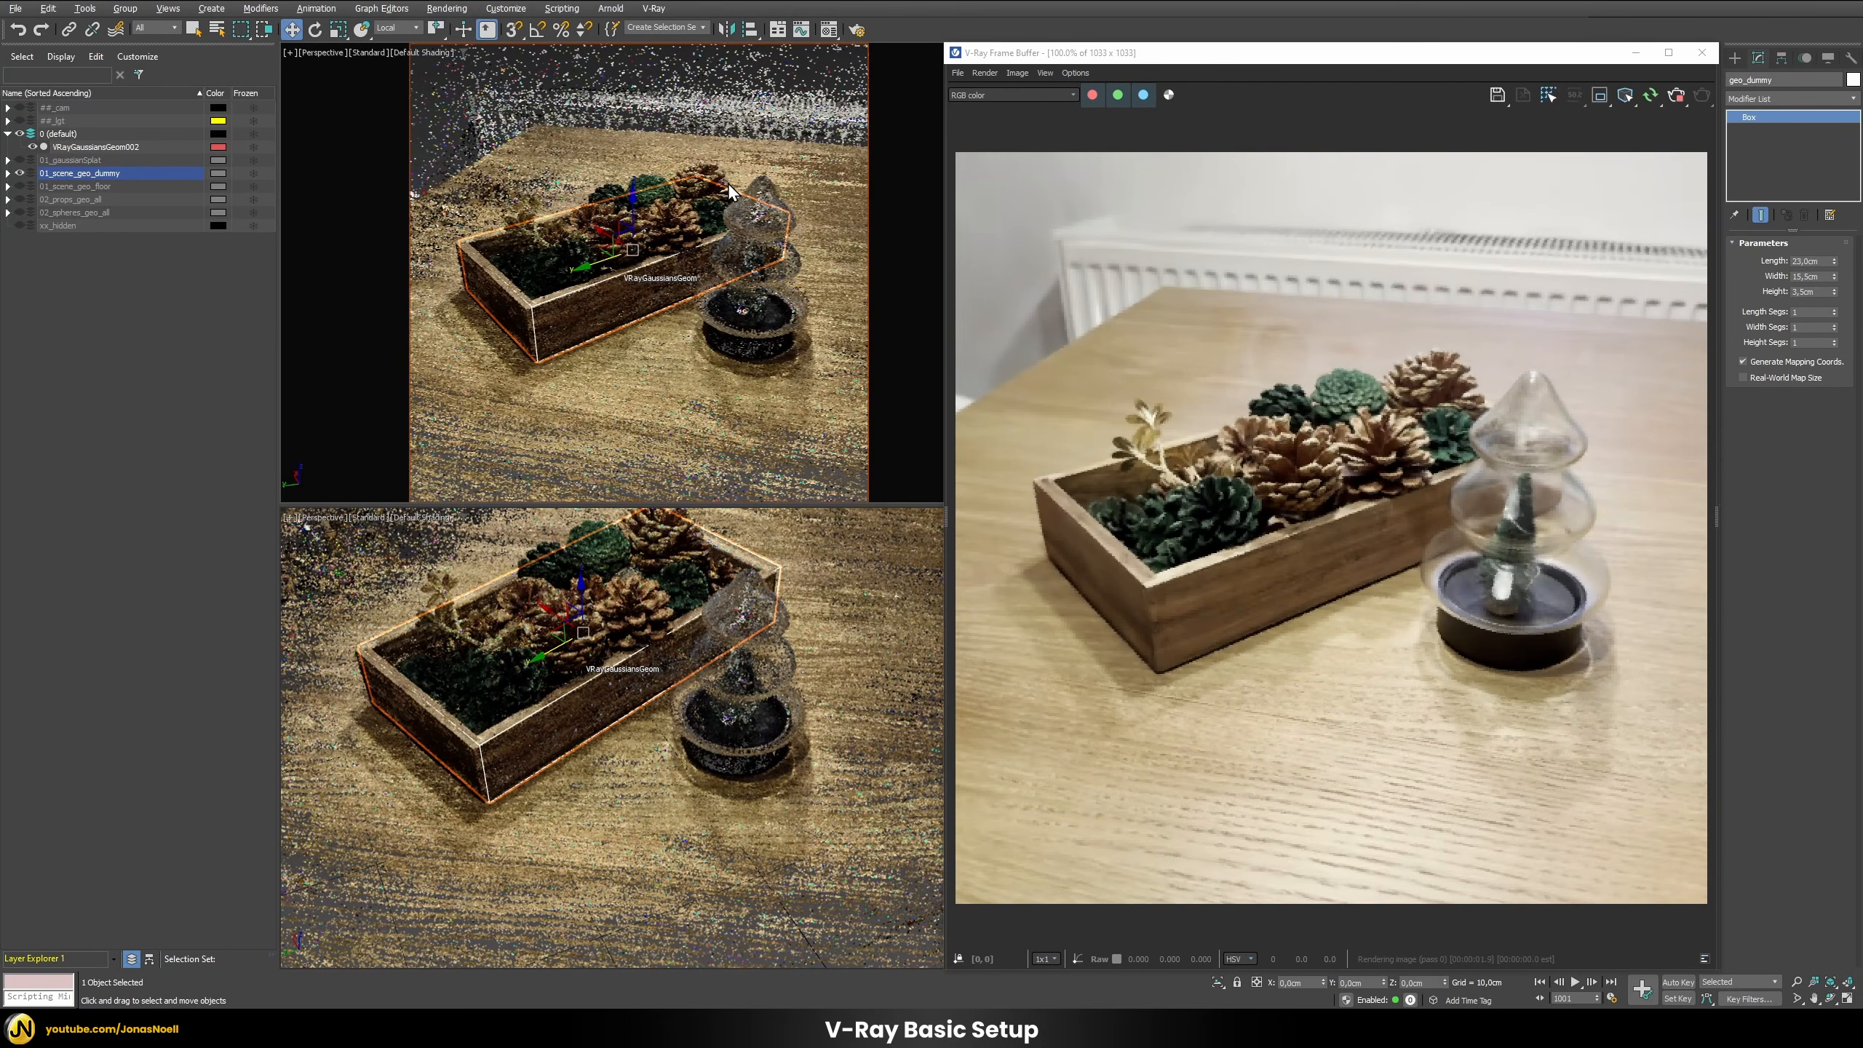
alt+middle_drag(727, 183, 737, 186)
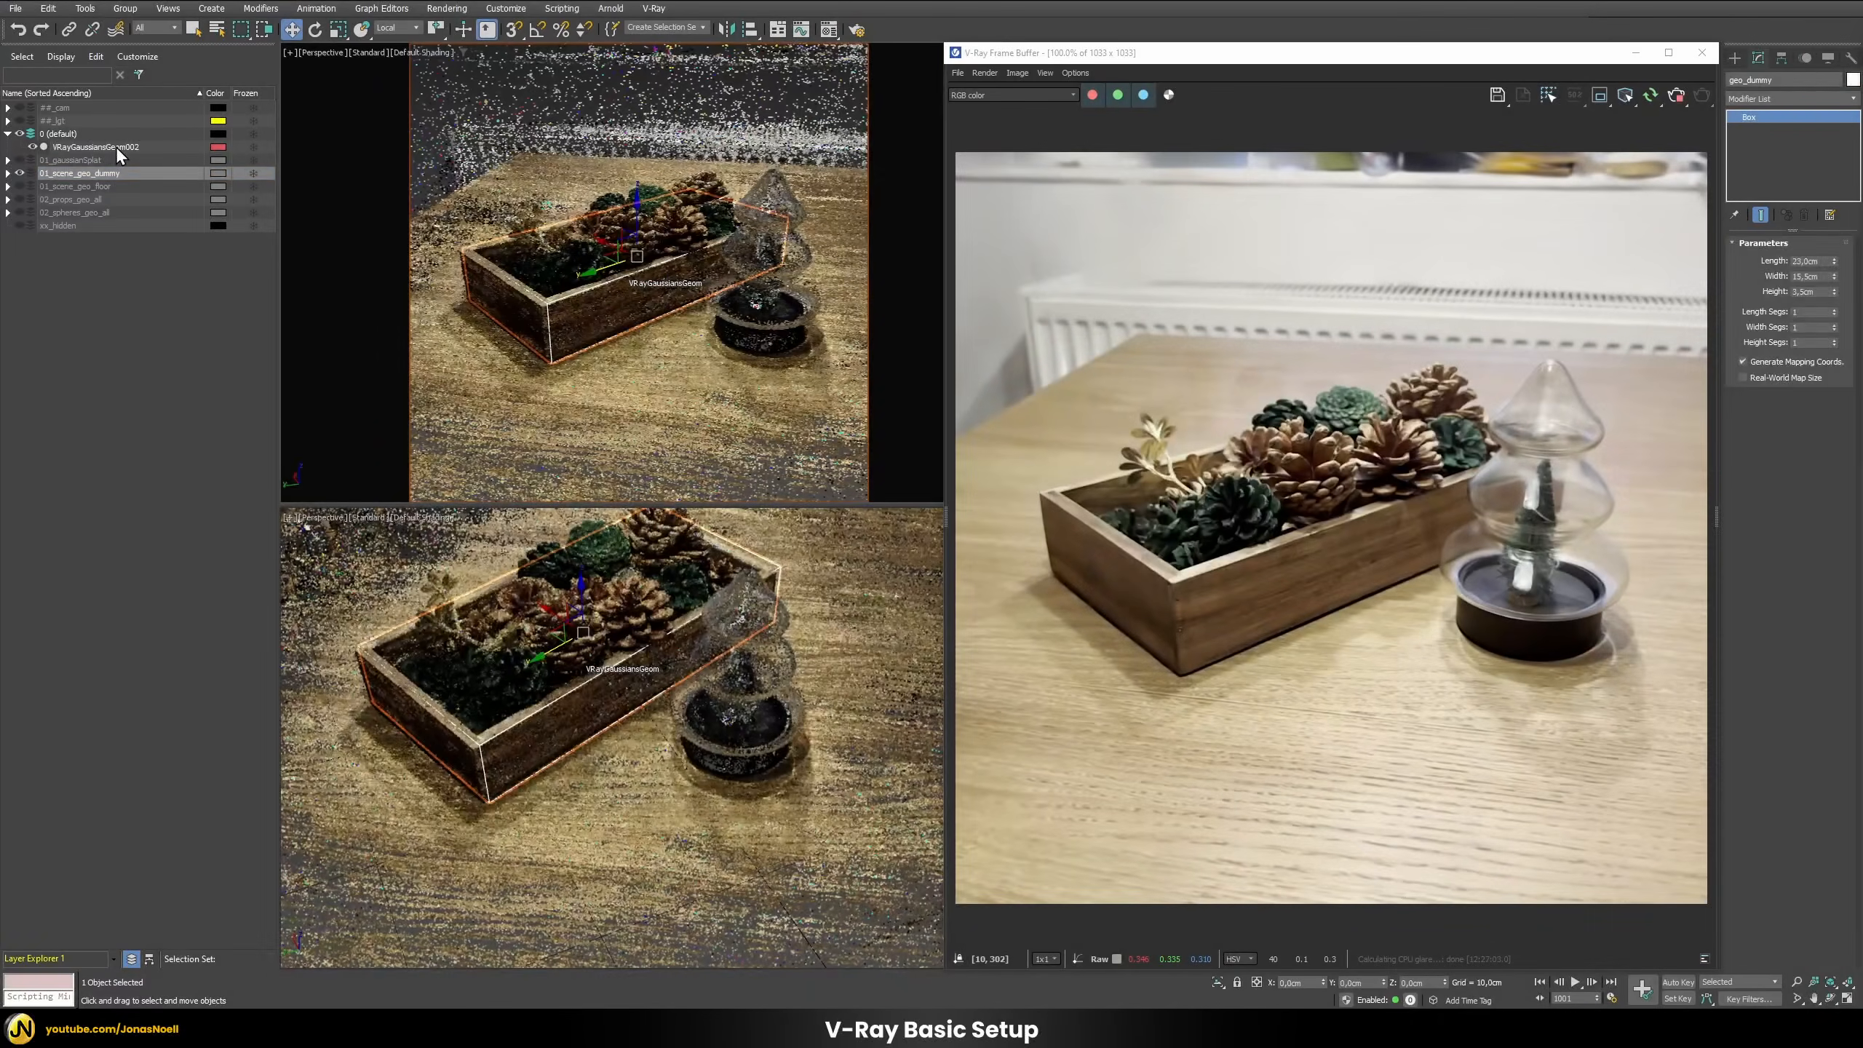
Step: Try sRGB for the splat's RGB primaries, and set them to ACEScg instead
click(117, 146)
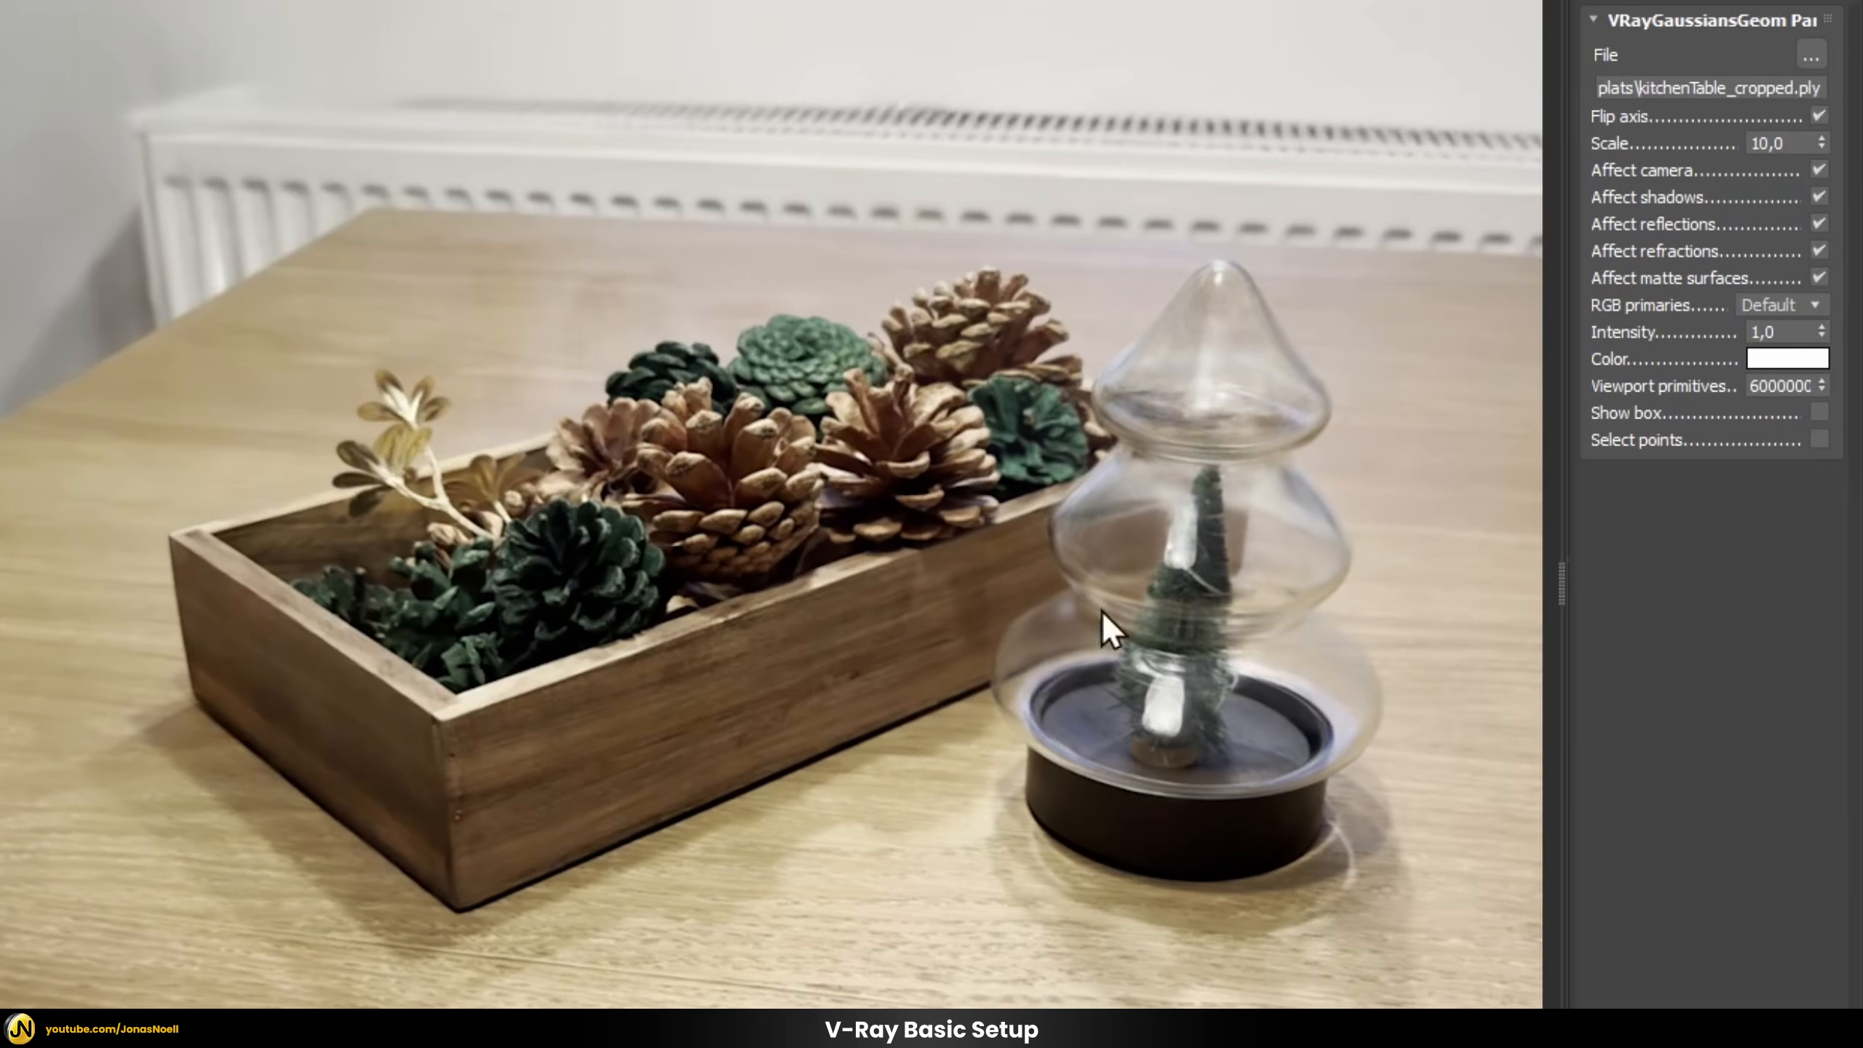
click(1773, 304)
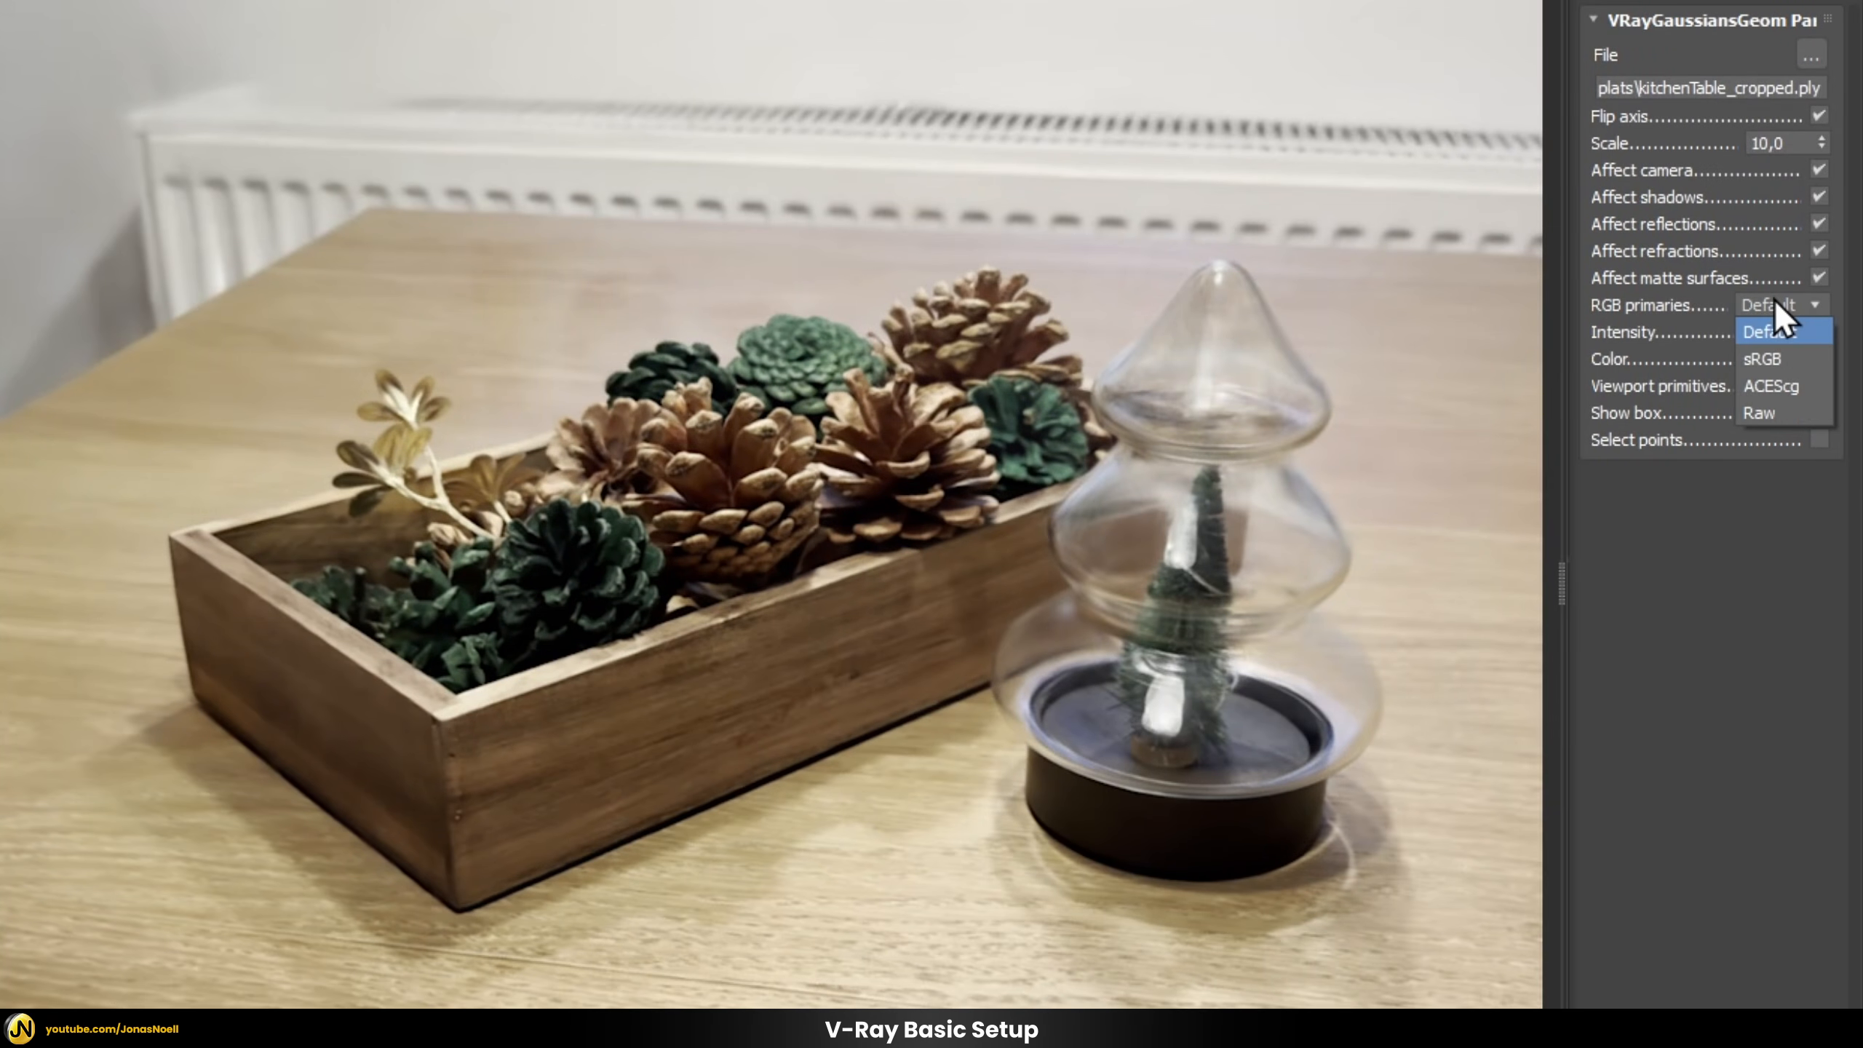
click(1778, 358)
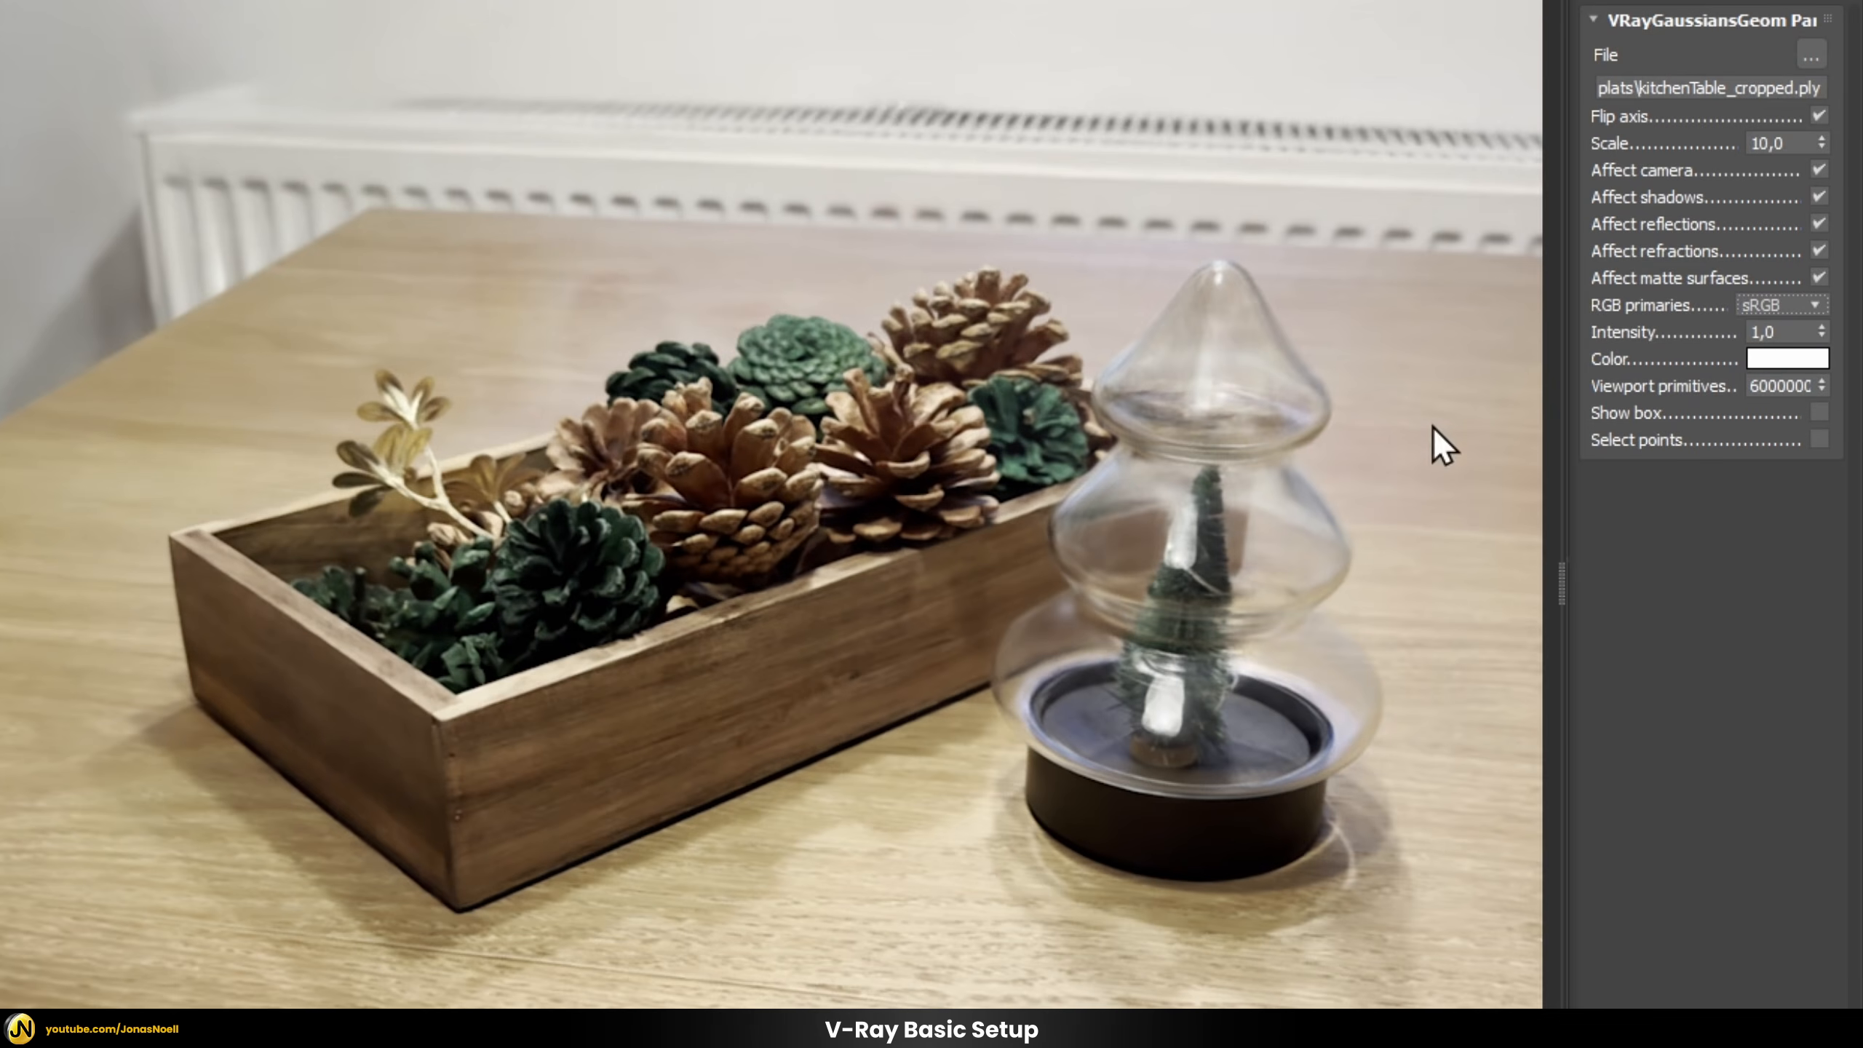
click(1778, 304)
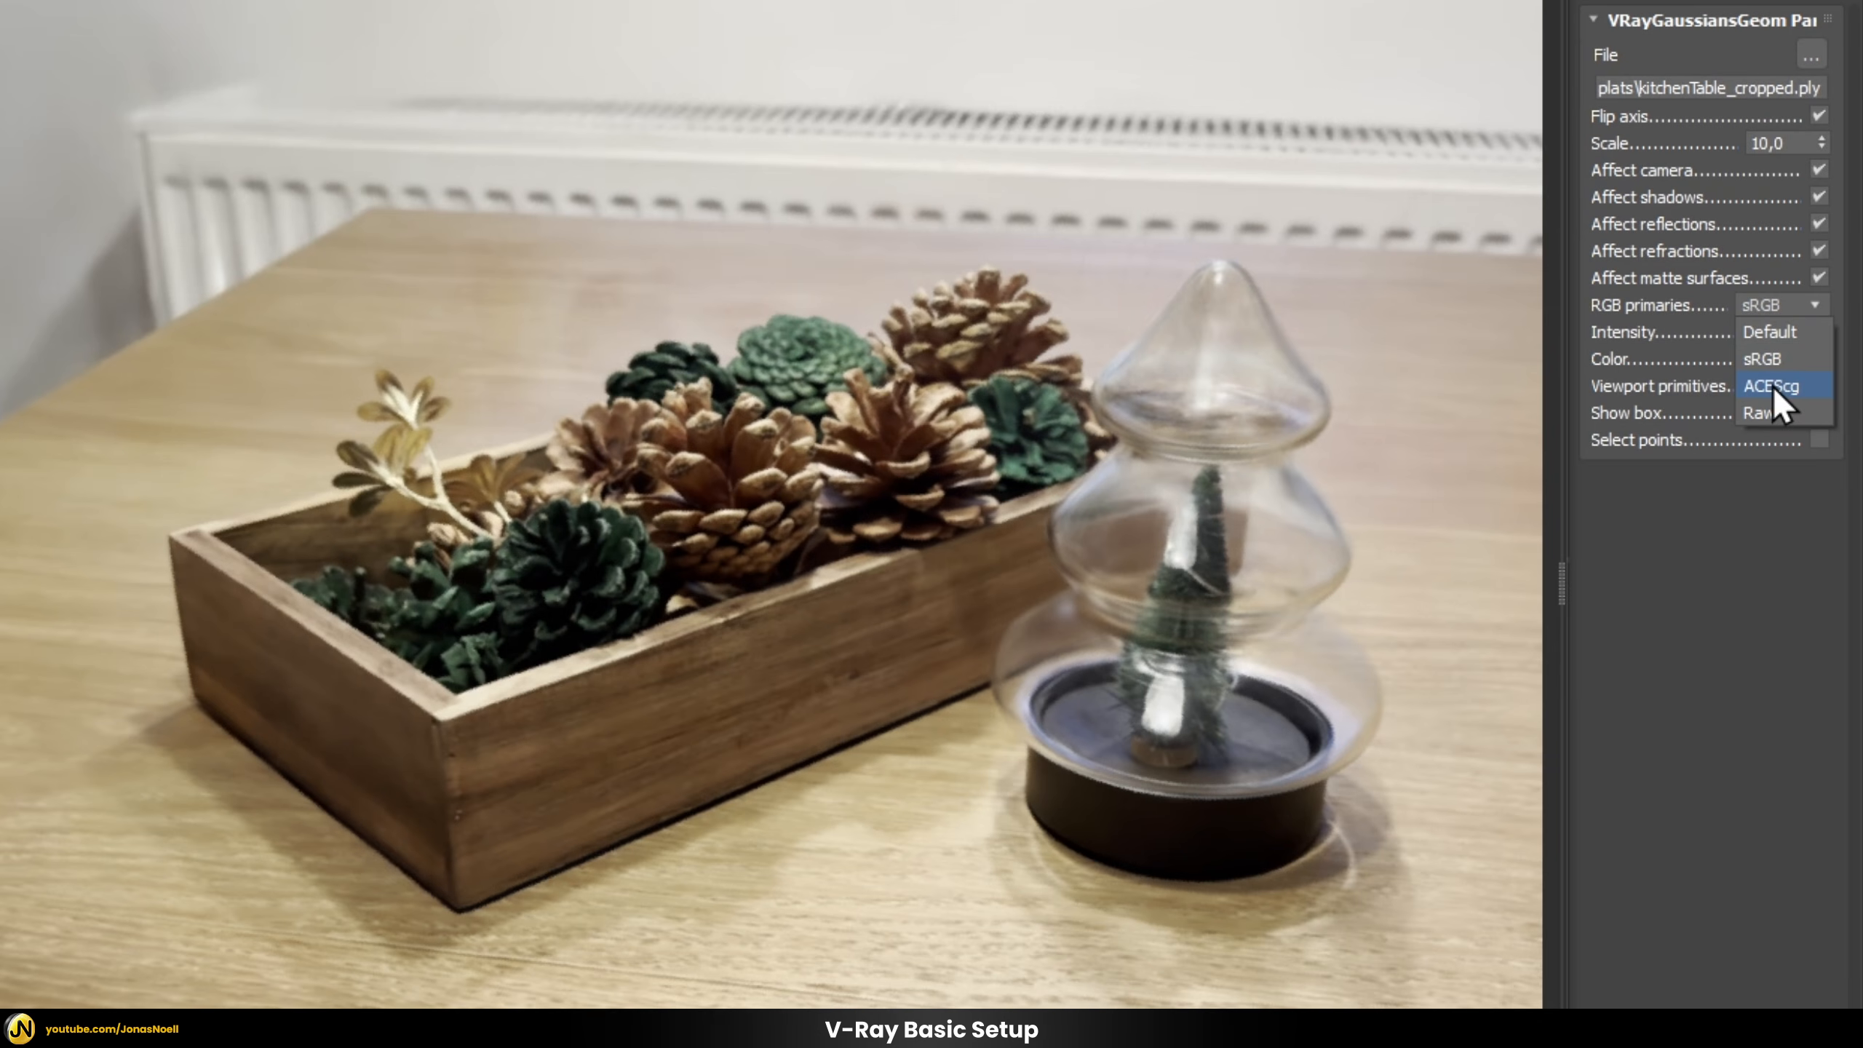
click(1771, 387)
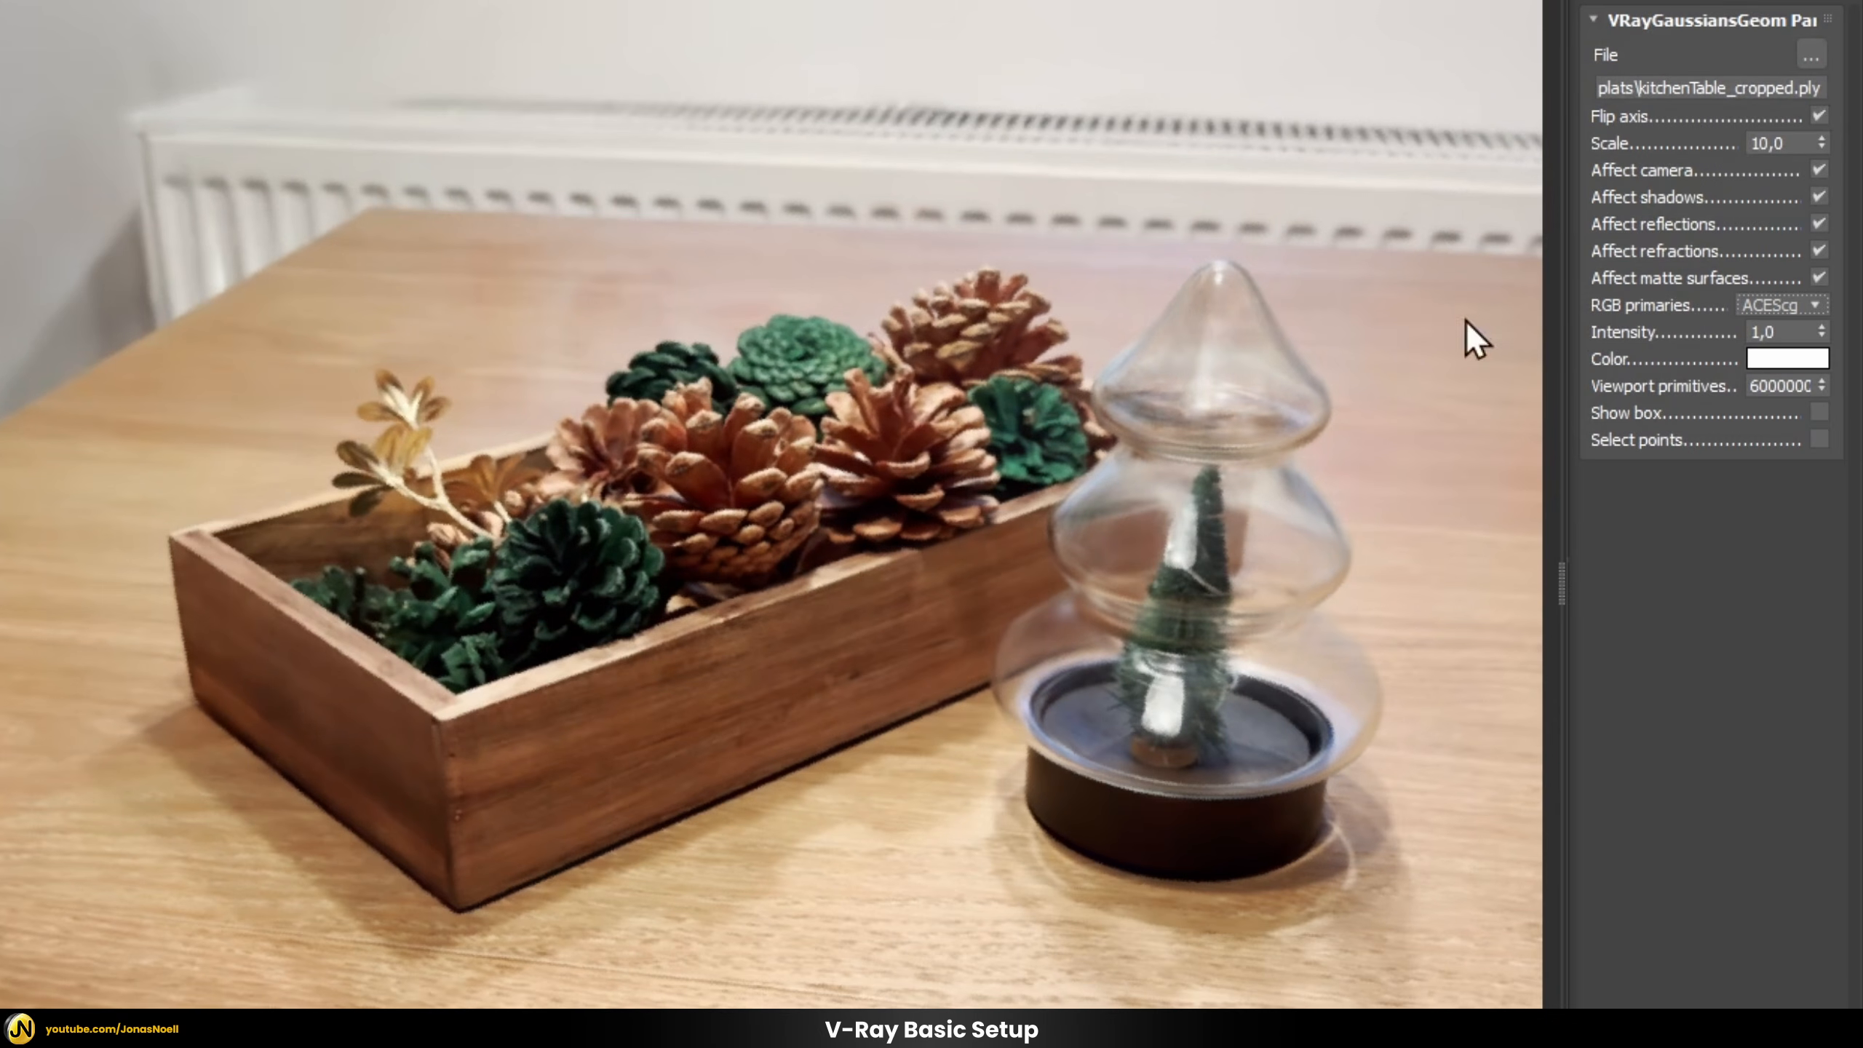
click(1780, 305)
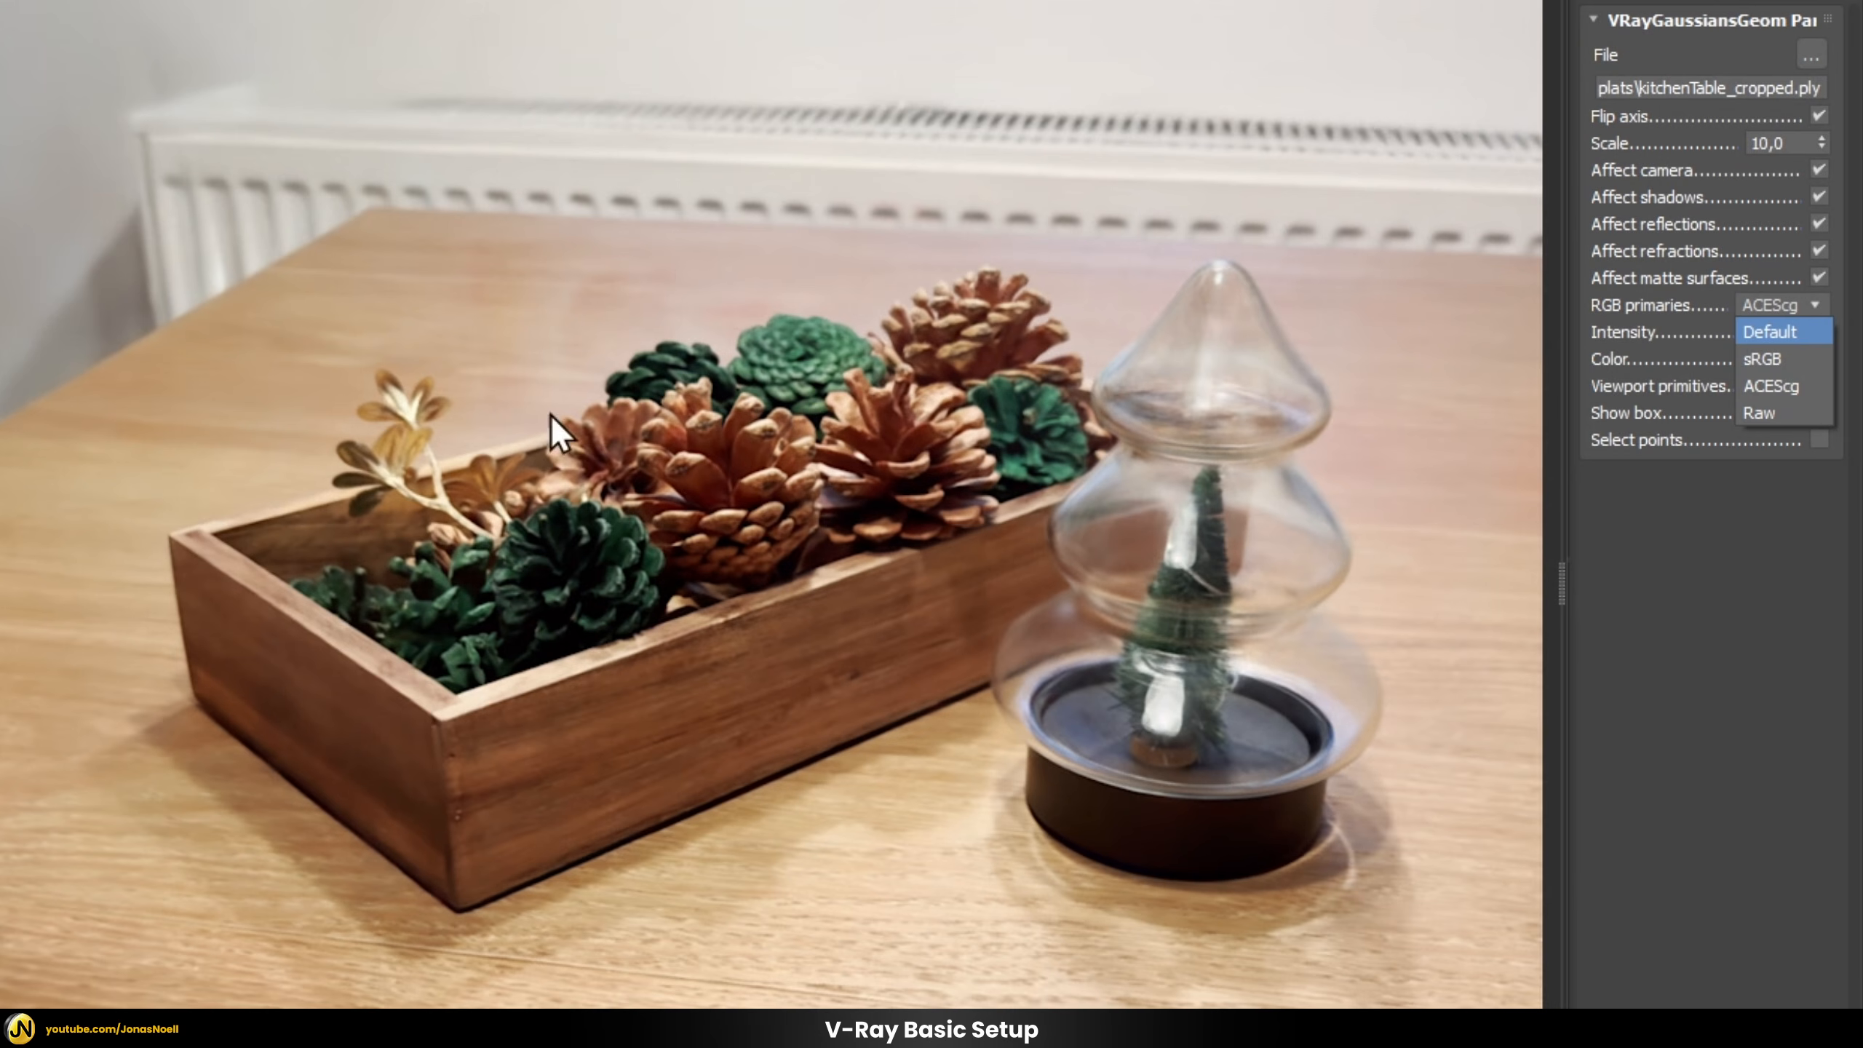
click(1136, 571)
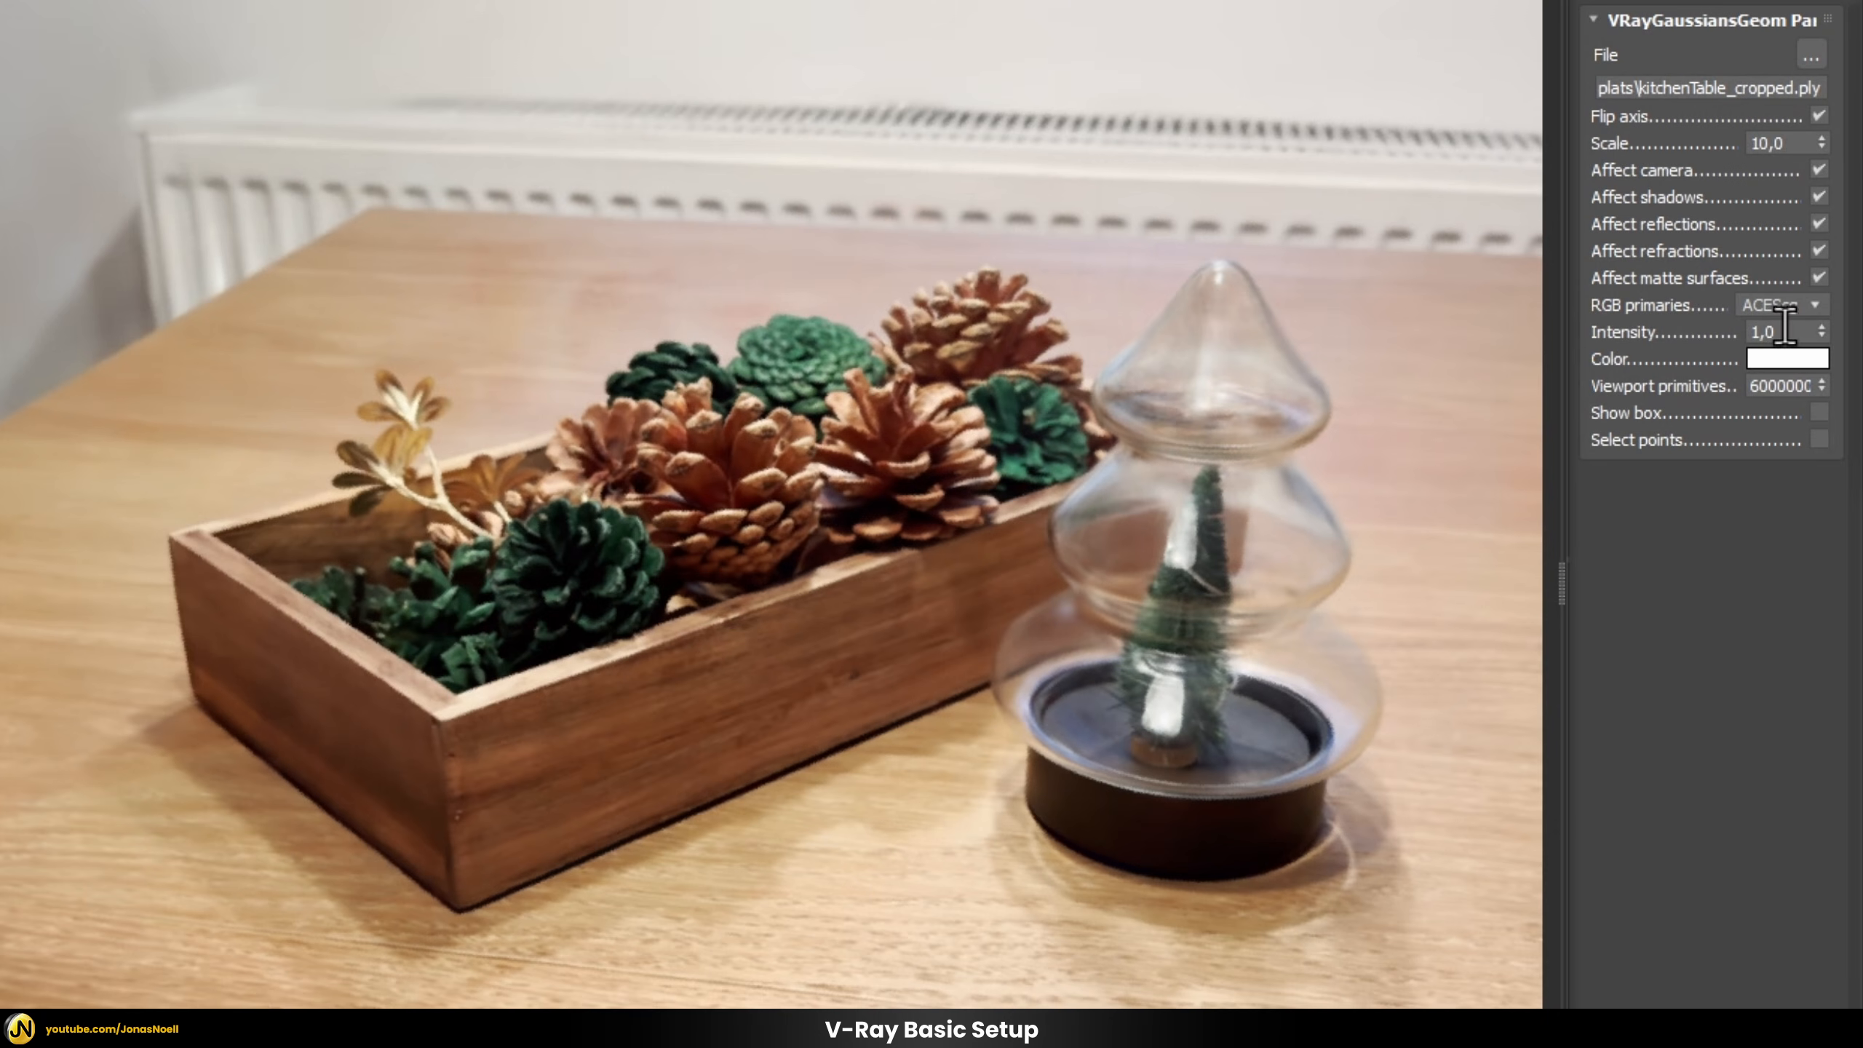
Step: Try a splat intensity of 1.2 and return it to 1.0
click(1822, 327)
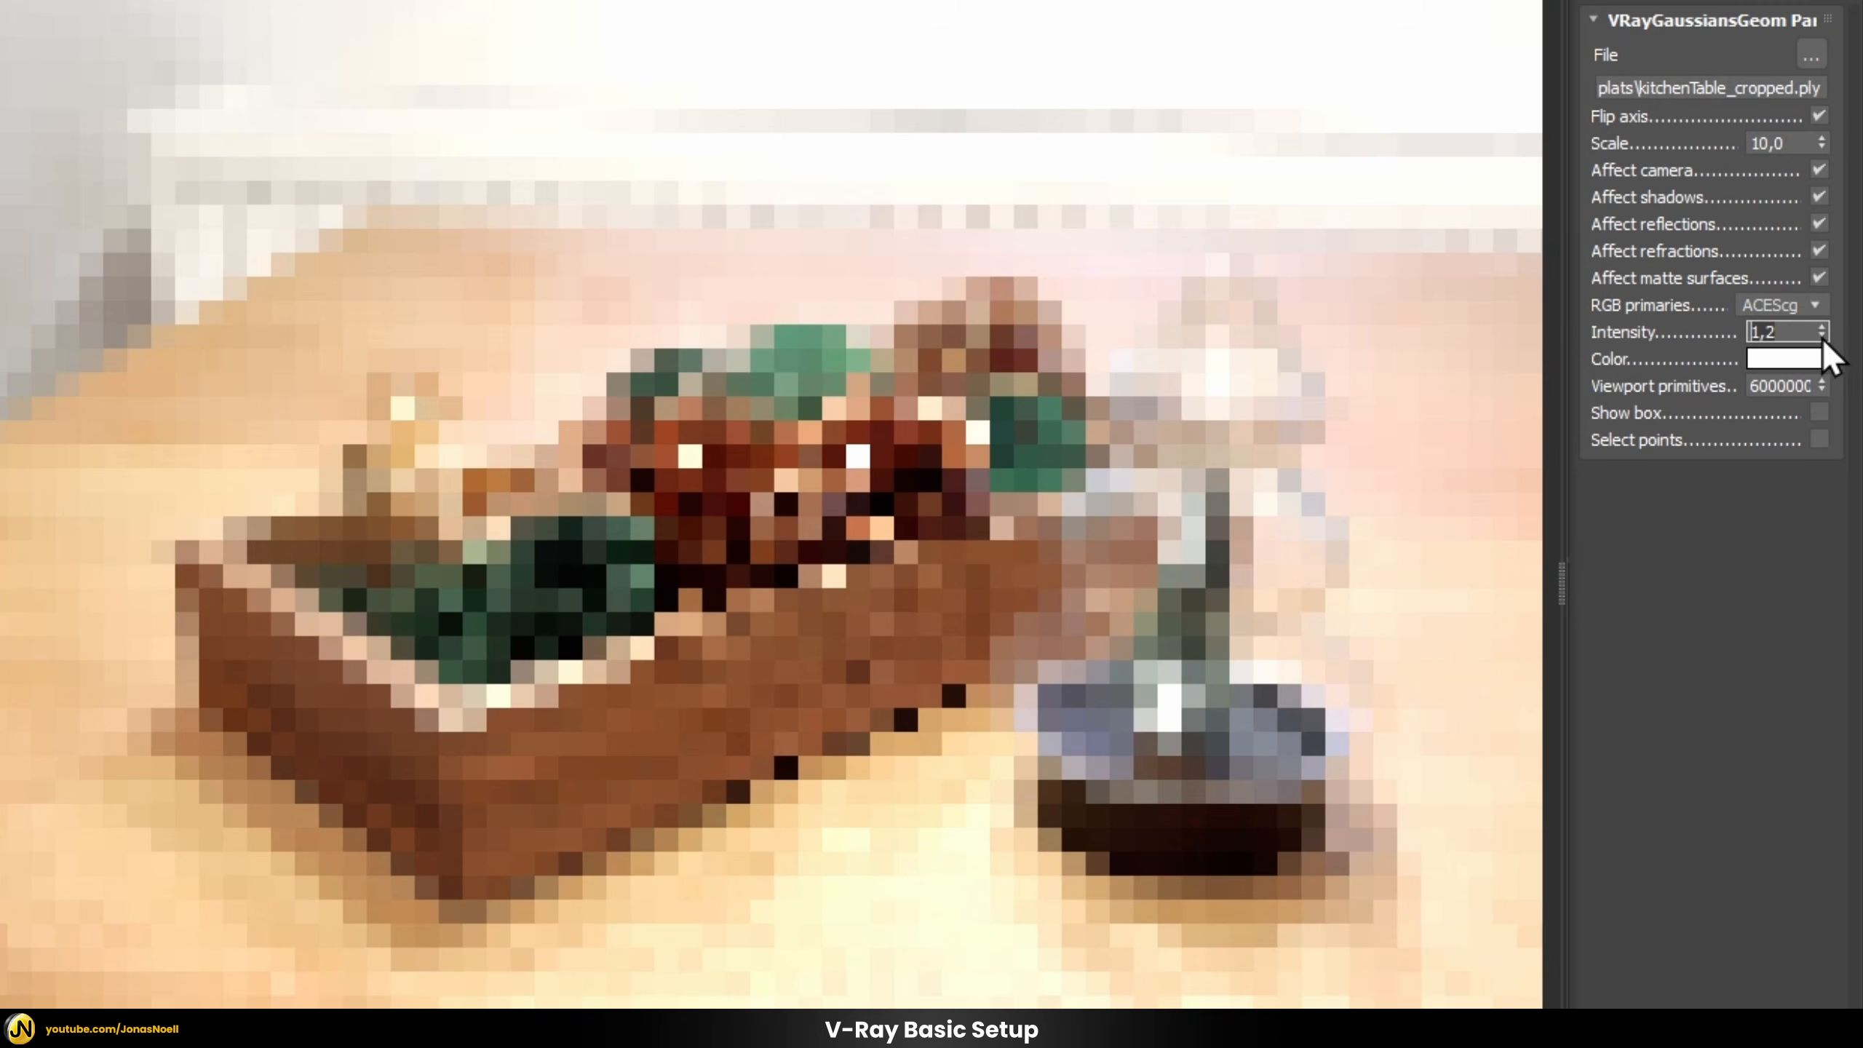
click(1820, 337)
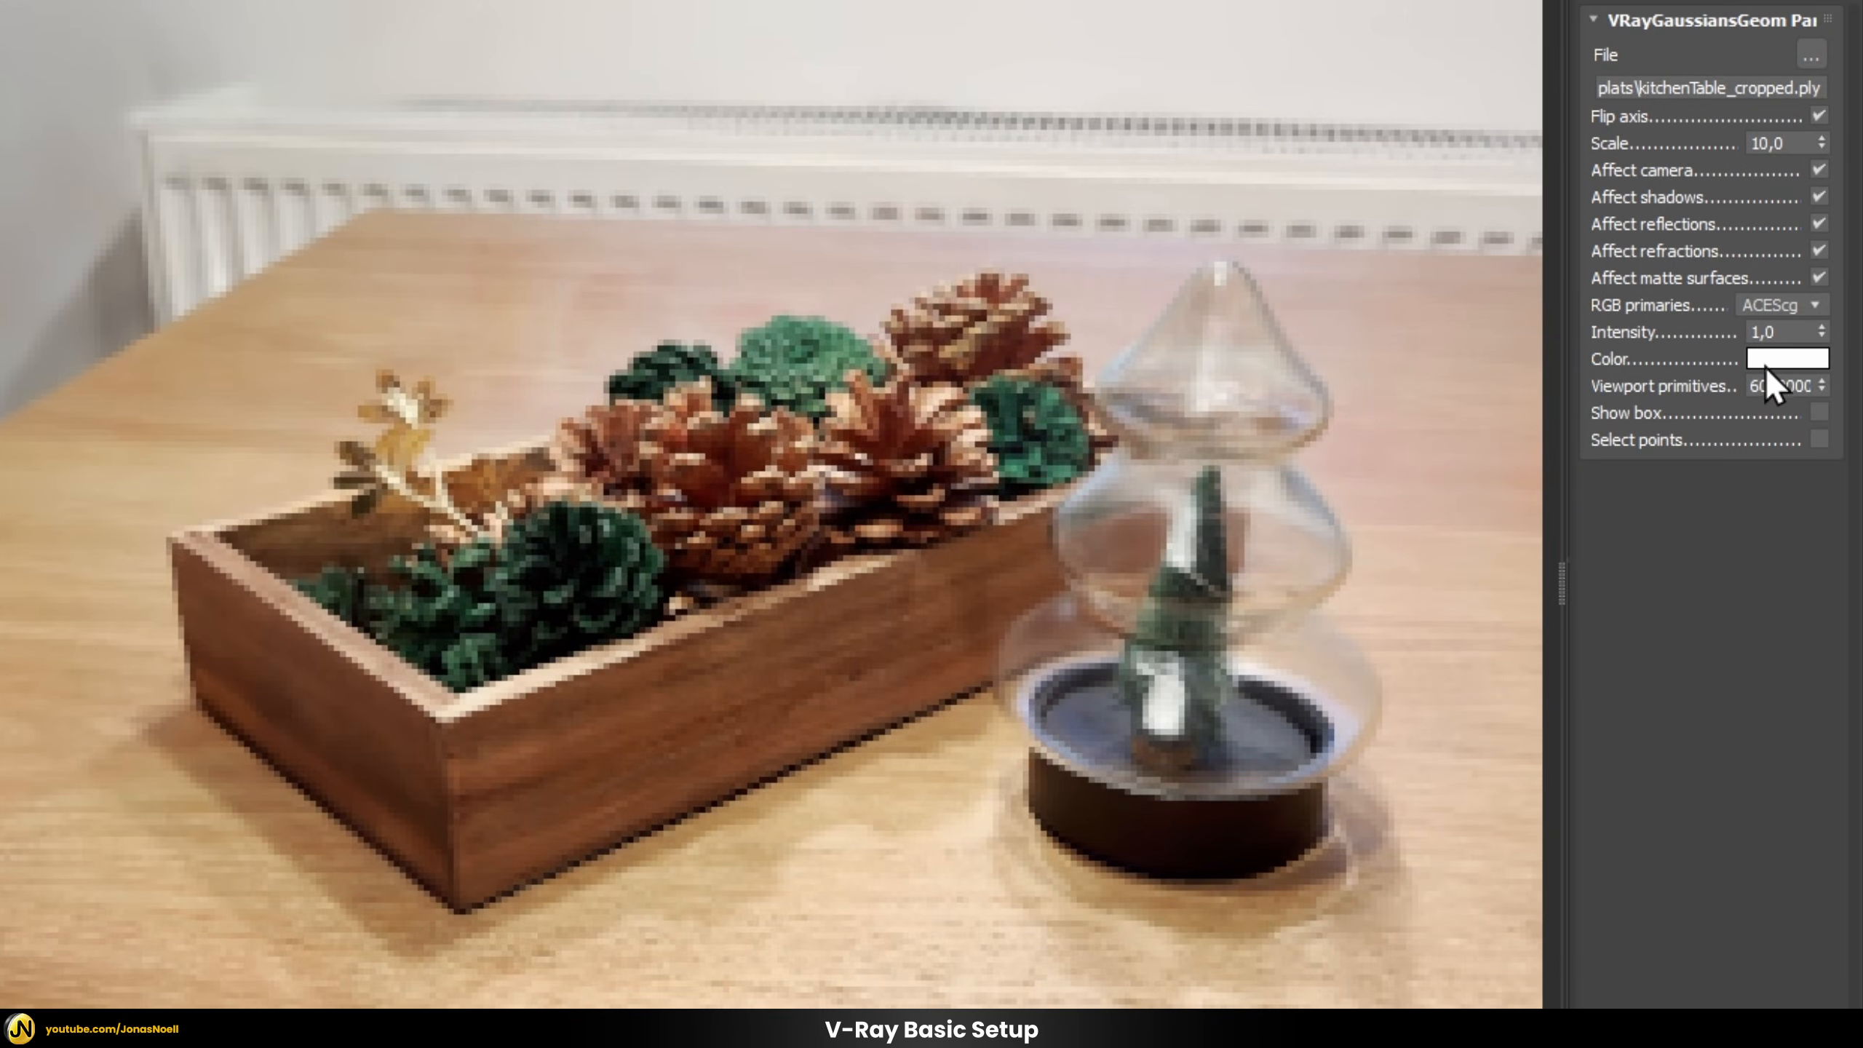
Step: Try pale red, orange and green tints for the splat's color and discard the color change
click(1767, 361)
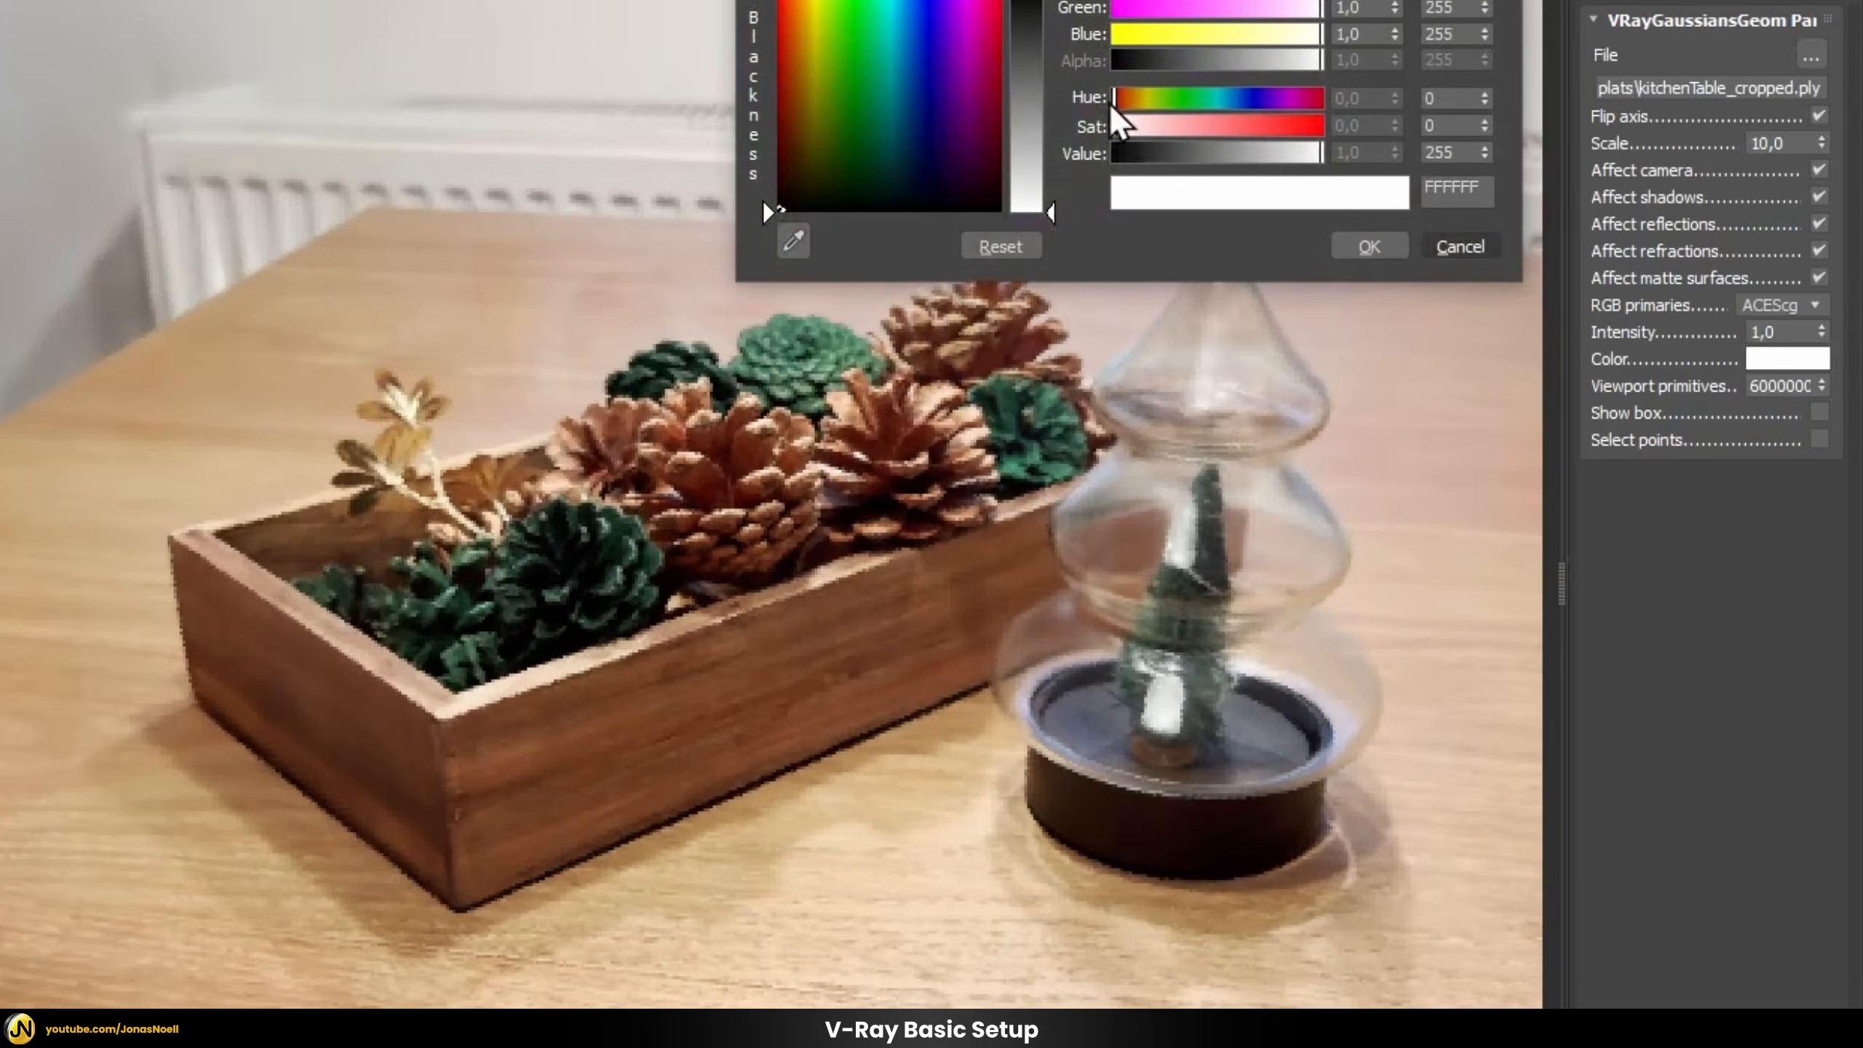
click(1139, 126)
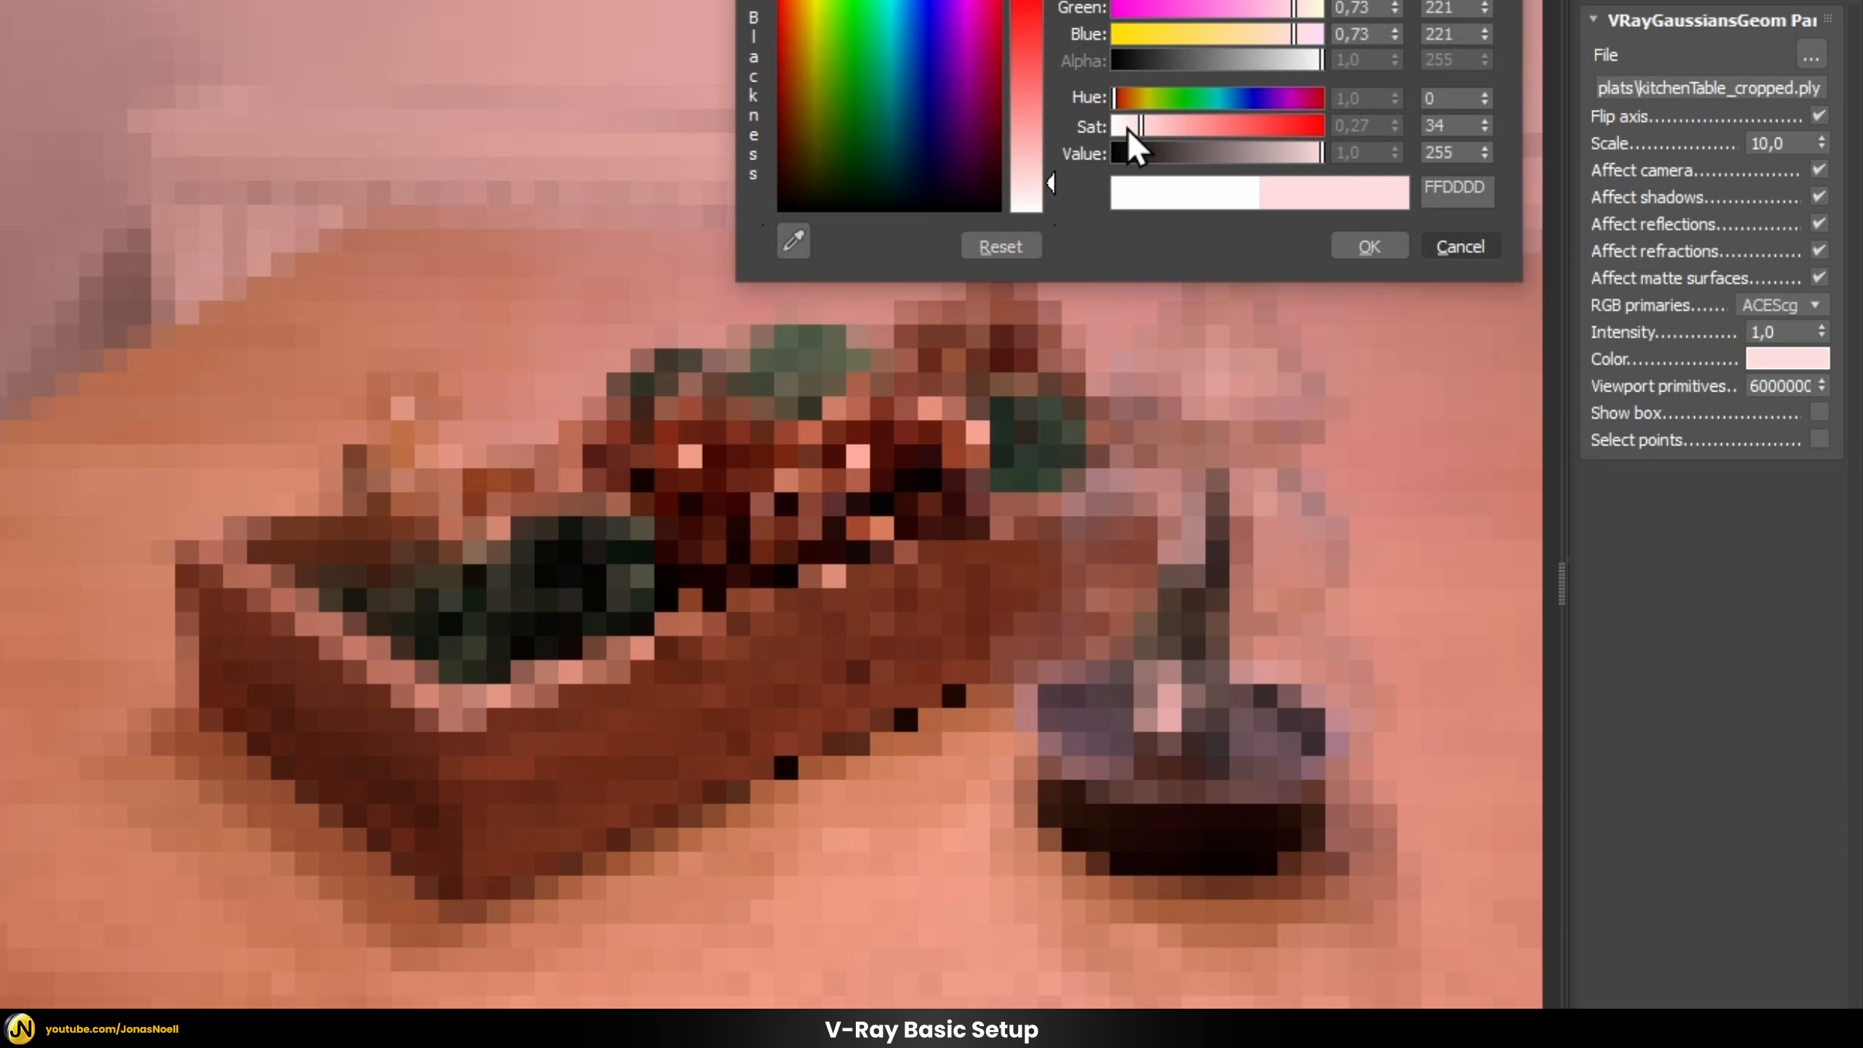
click(1120, 128)
click(1125, 99)
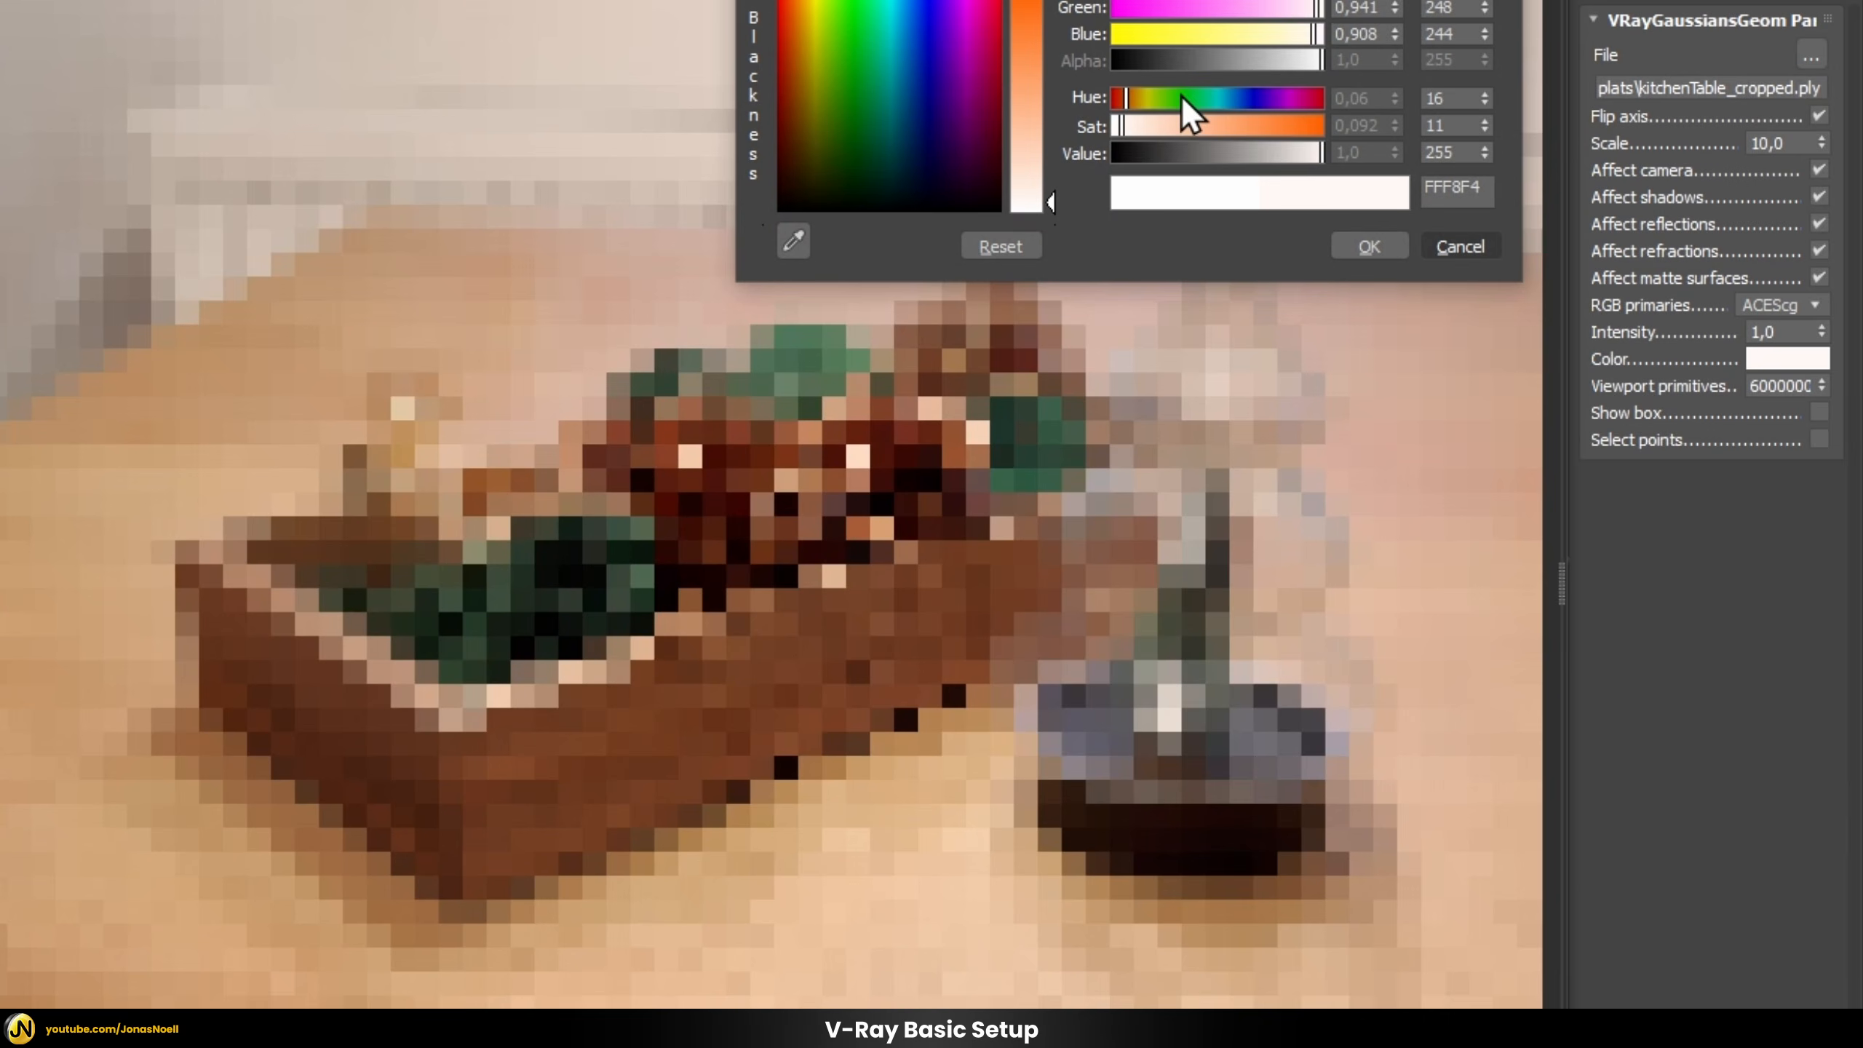
click(1180, 97)
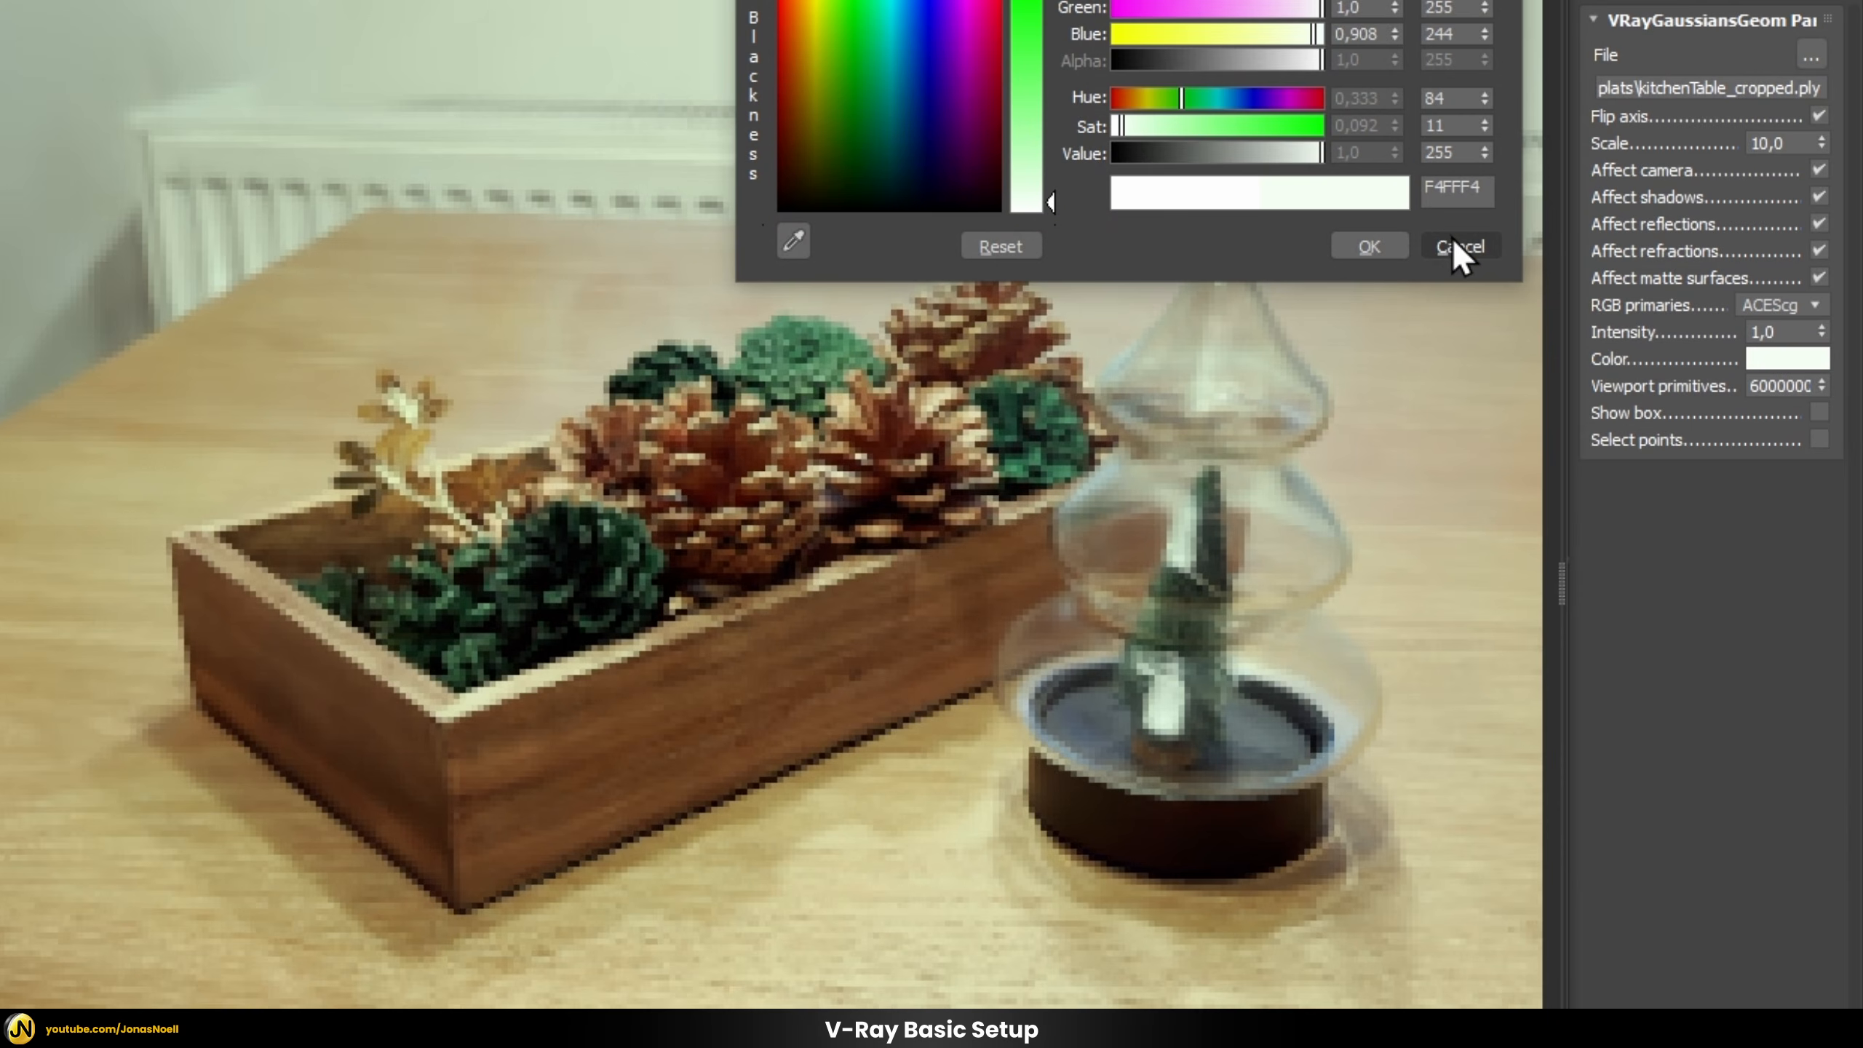
click(1459, 245)
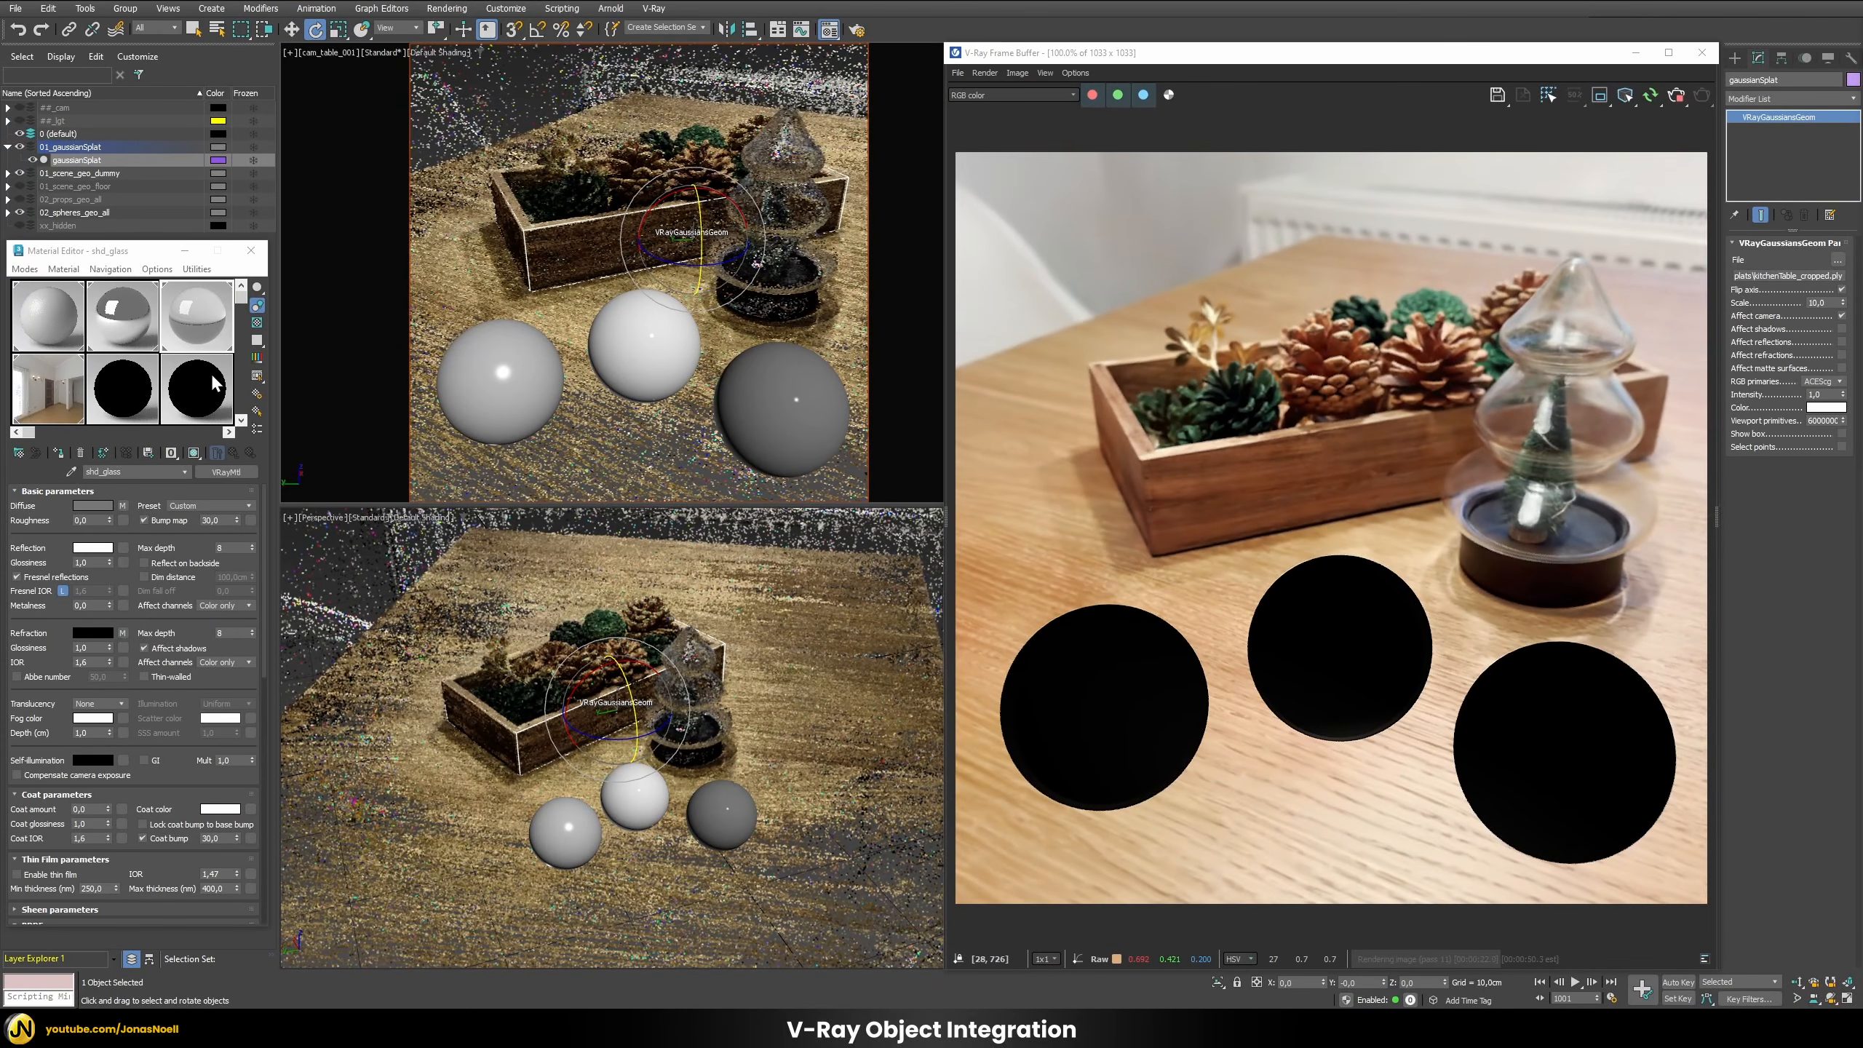
Step: Inspect the shd_diffuse, shd_chrome and shd_glass materials together with the three test spheres they belong to
click(62, 312)
click(485, 376)
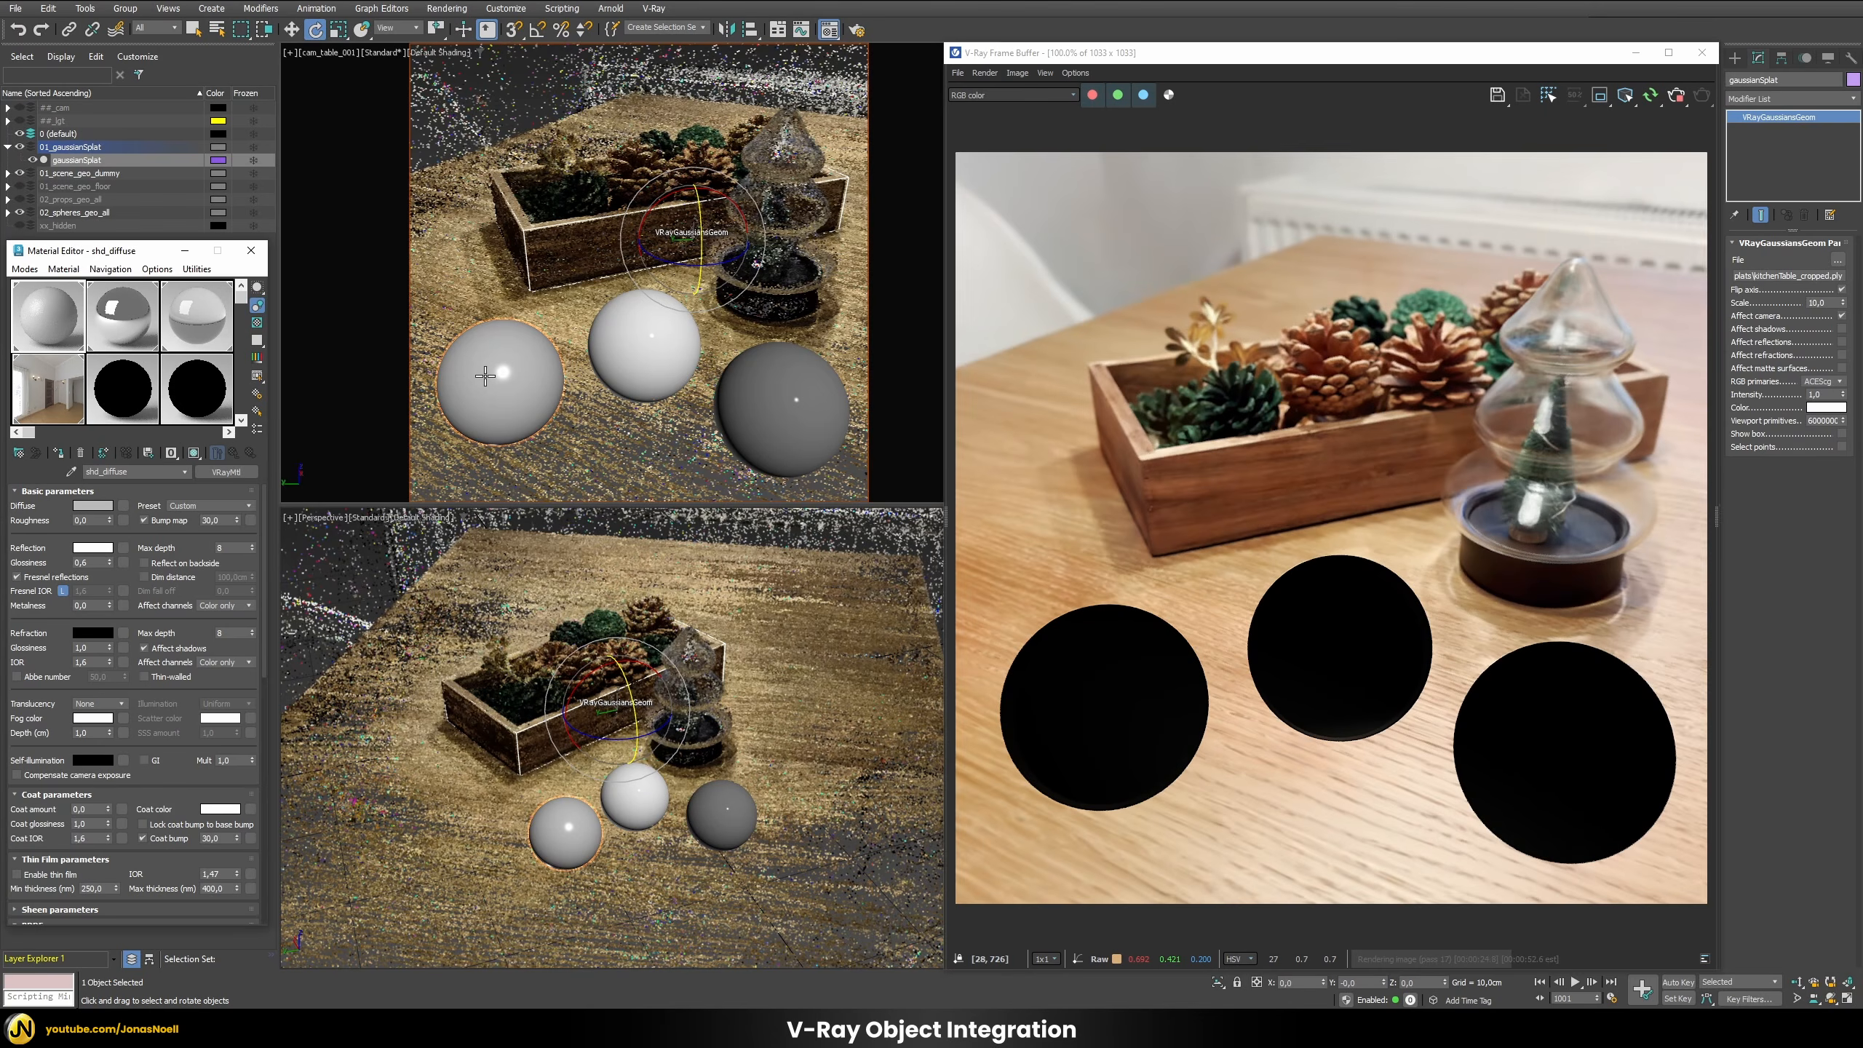
click(484, 376)
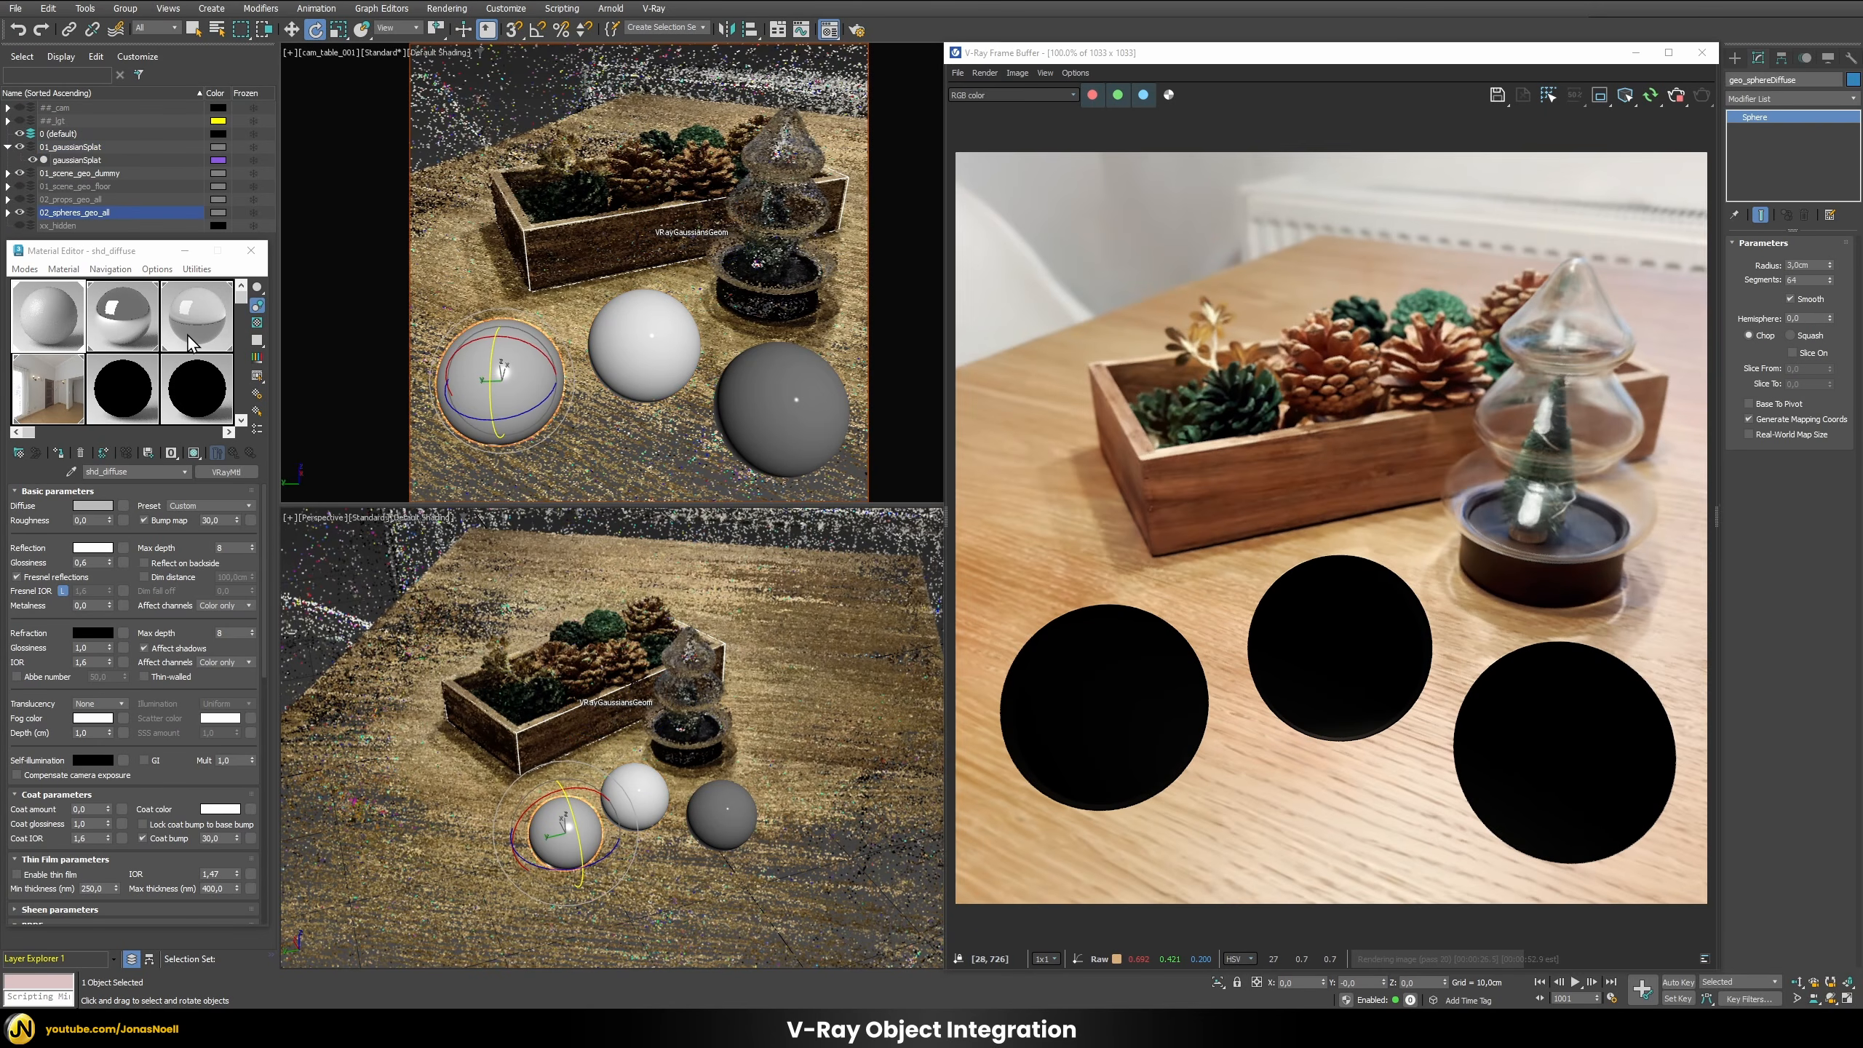
click(122, 316)
click(644, 345)
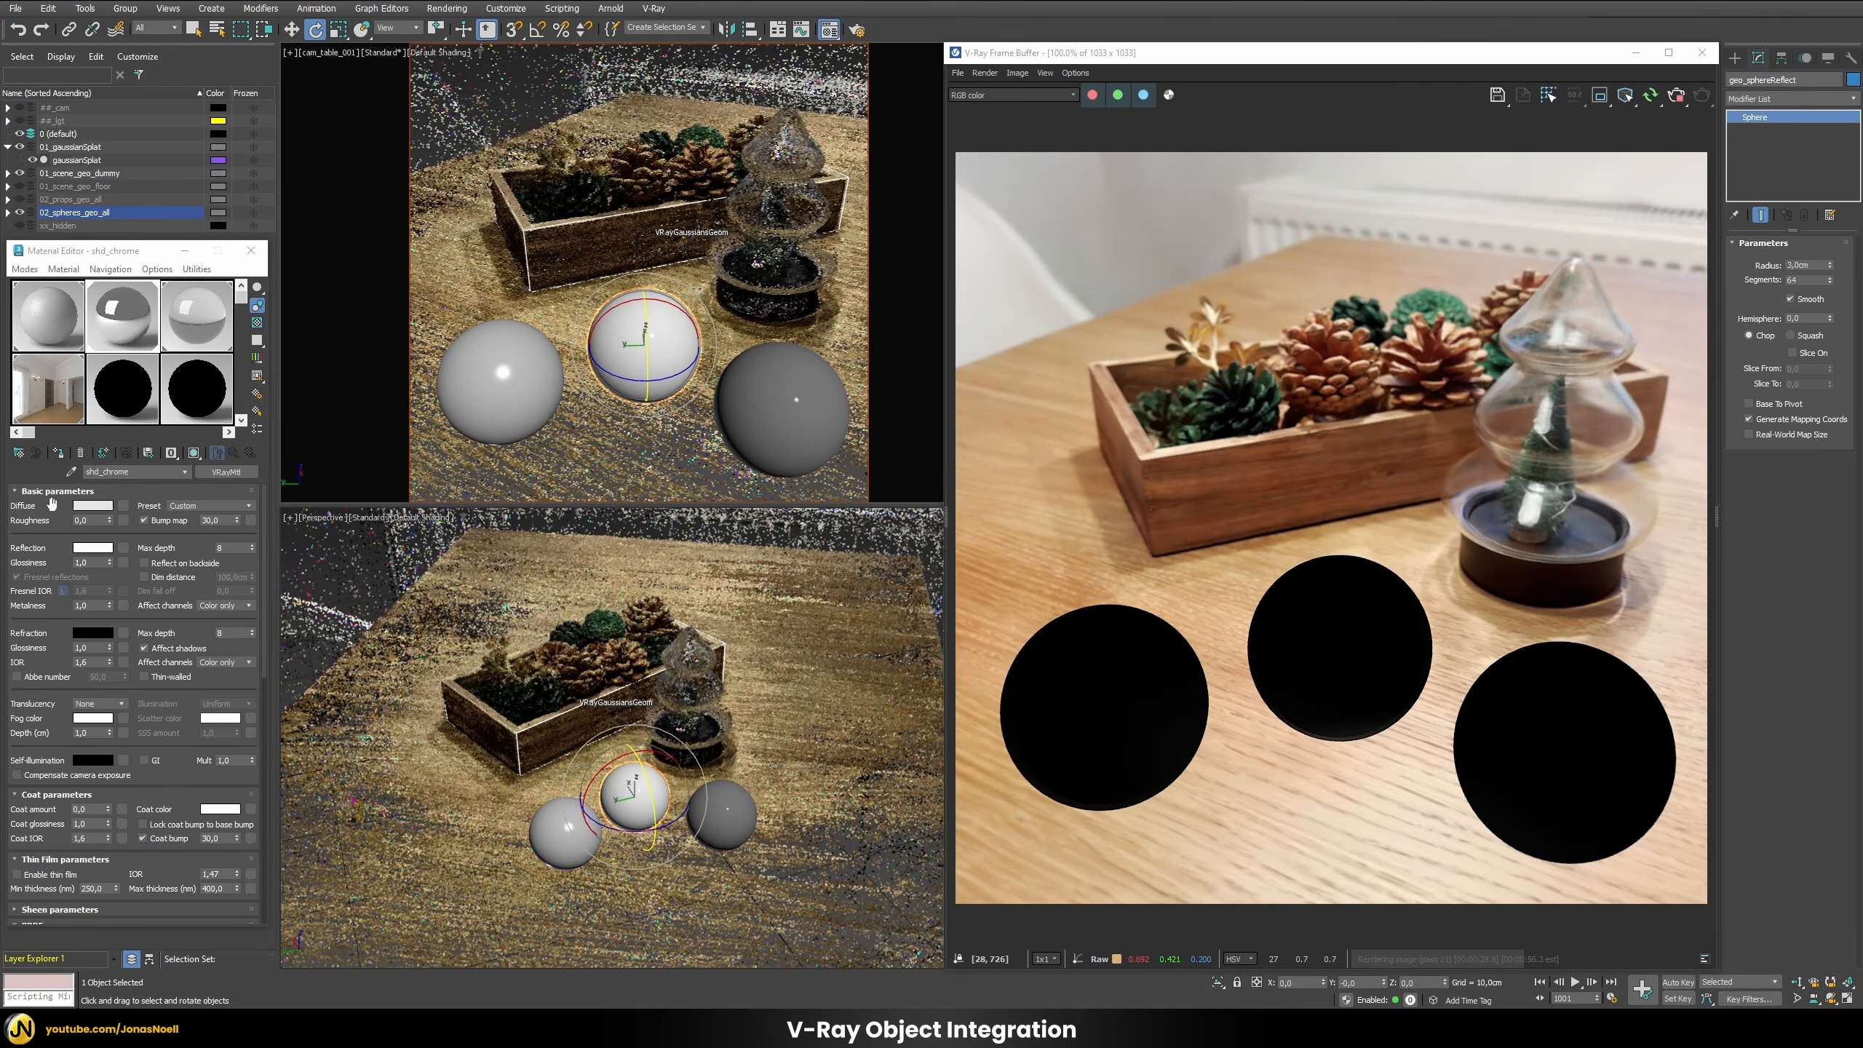
click(802, 470)
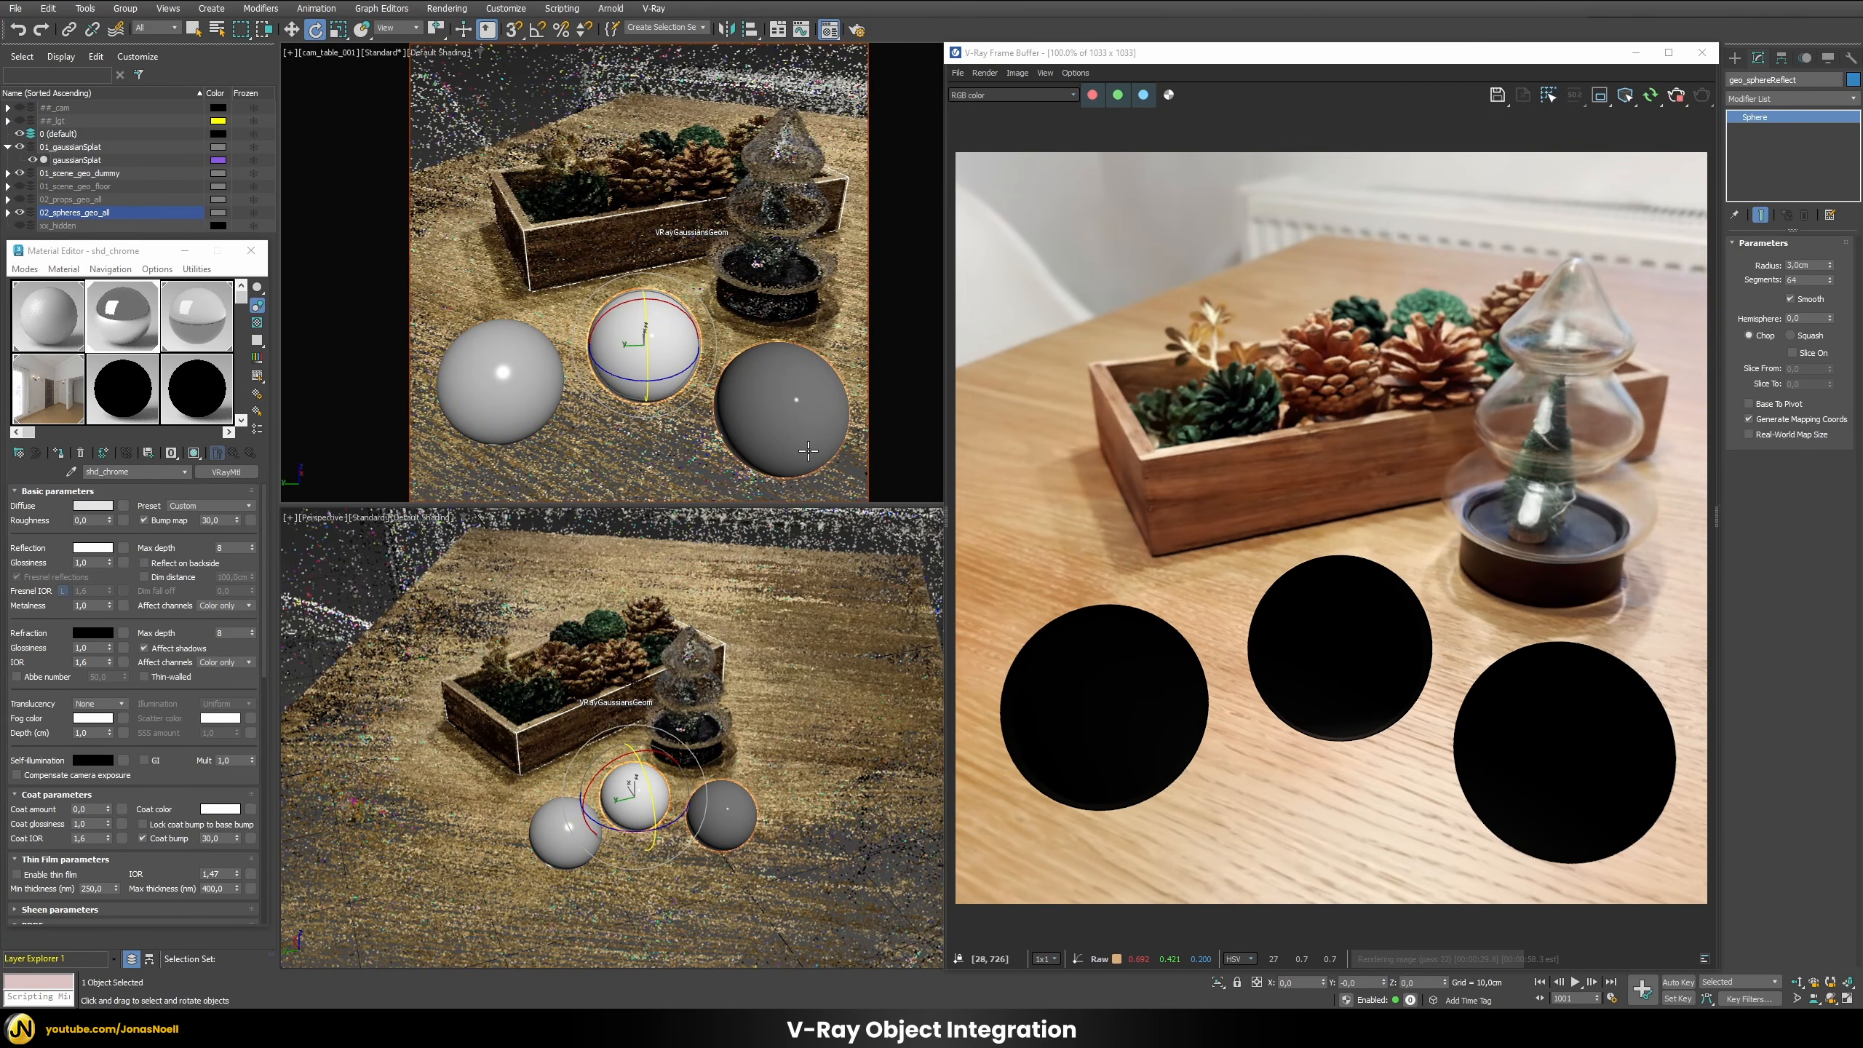
click(169, 328)
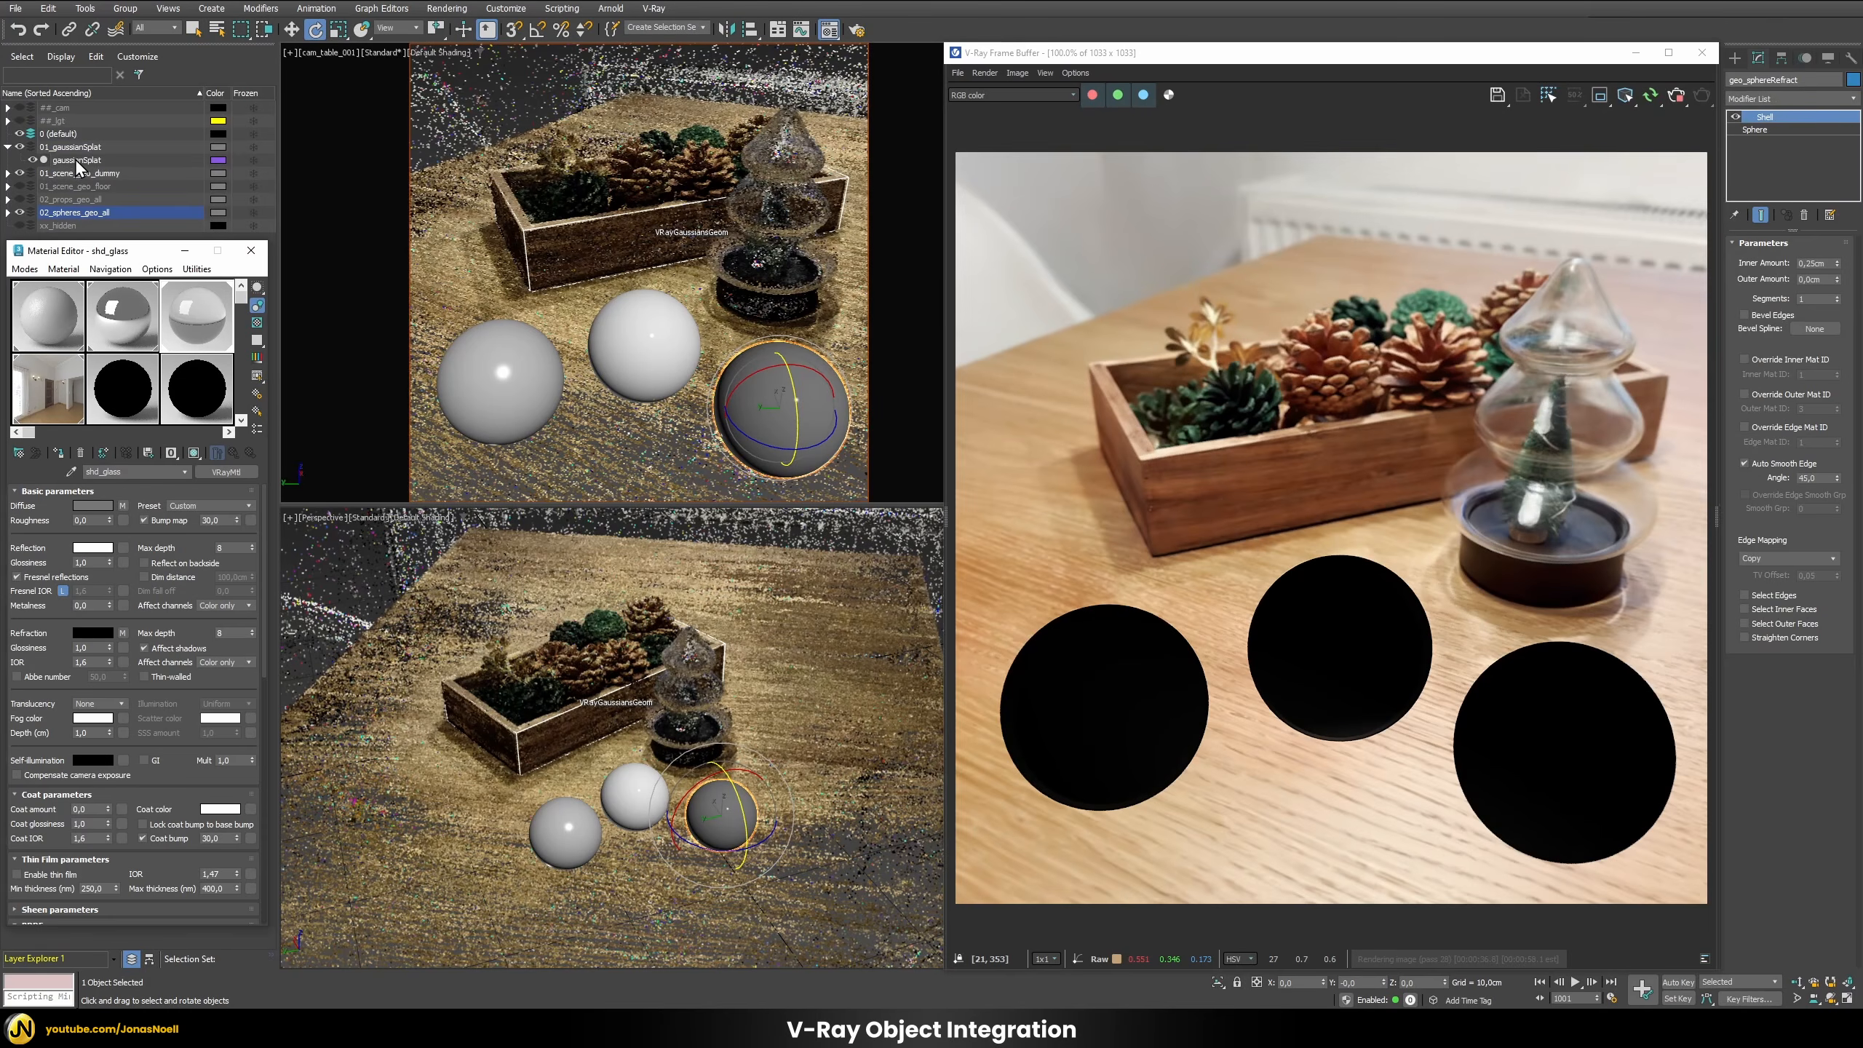
Step: Select the gaussianSplat object and switch its Affect camera option off and back on
click(77, 160)
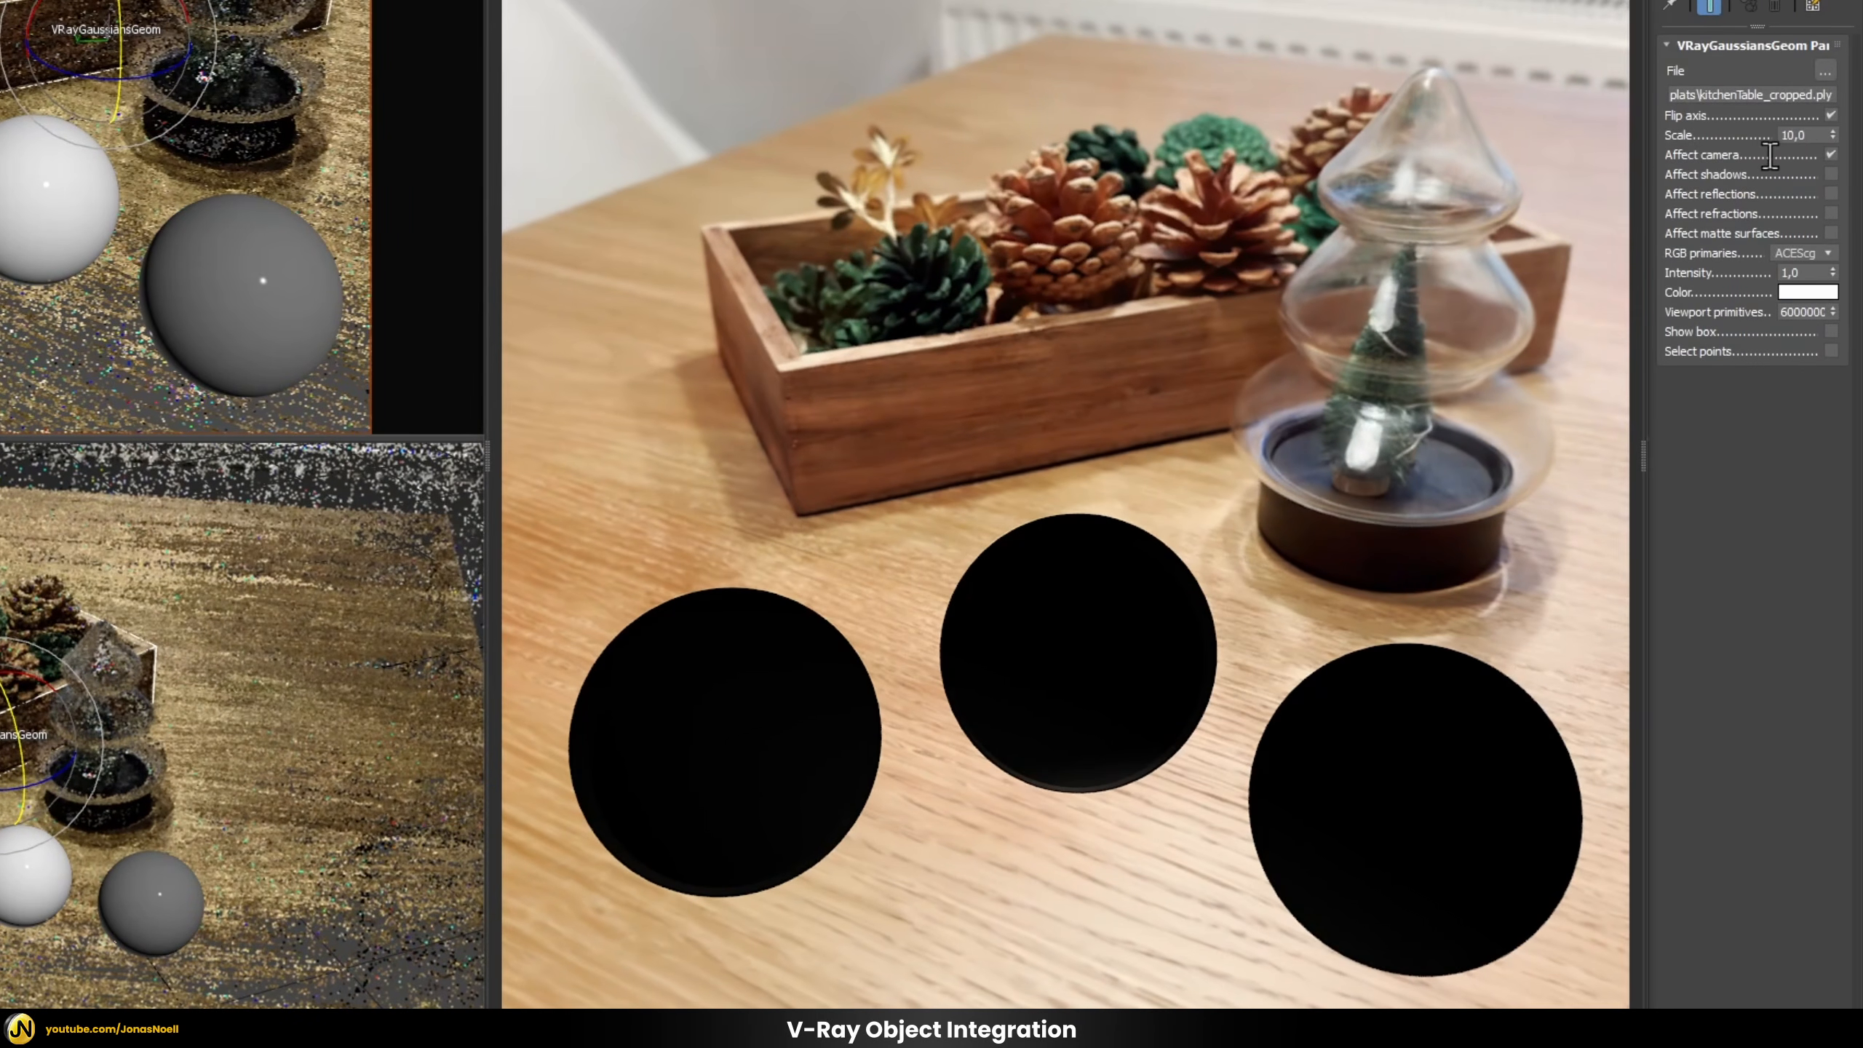
click(1832, 156)
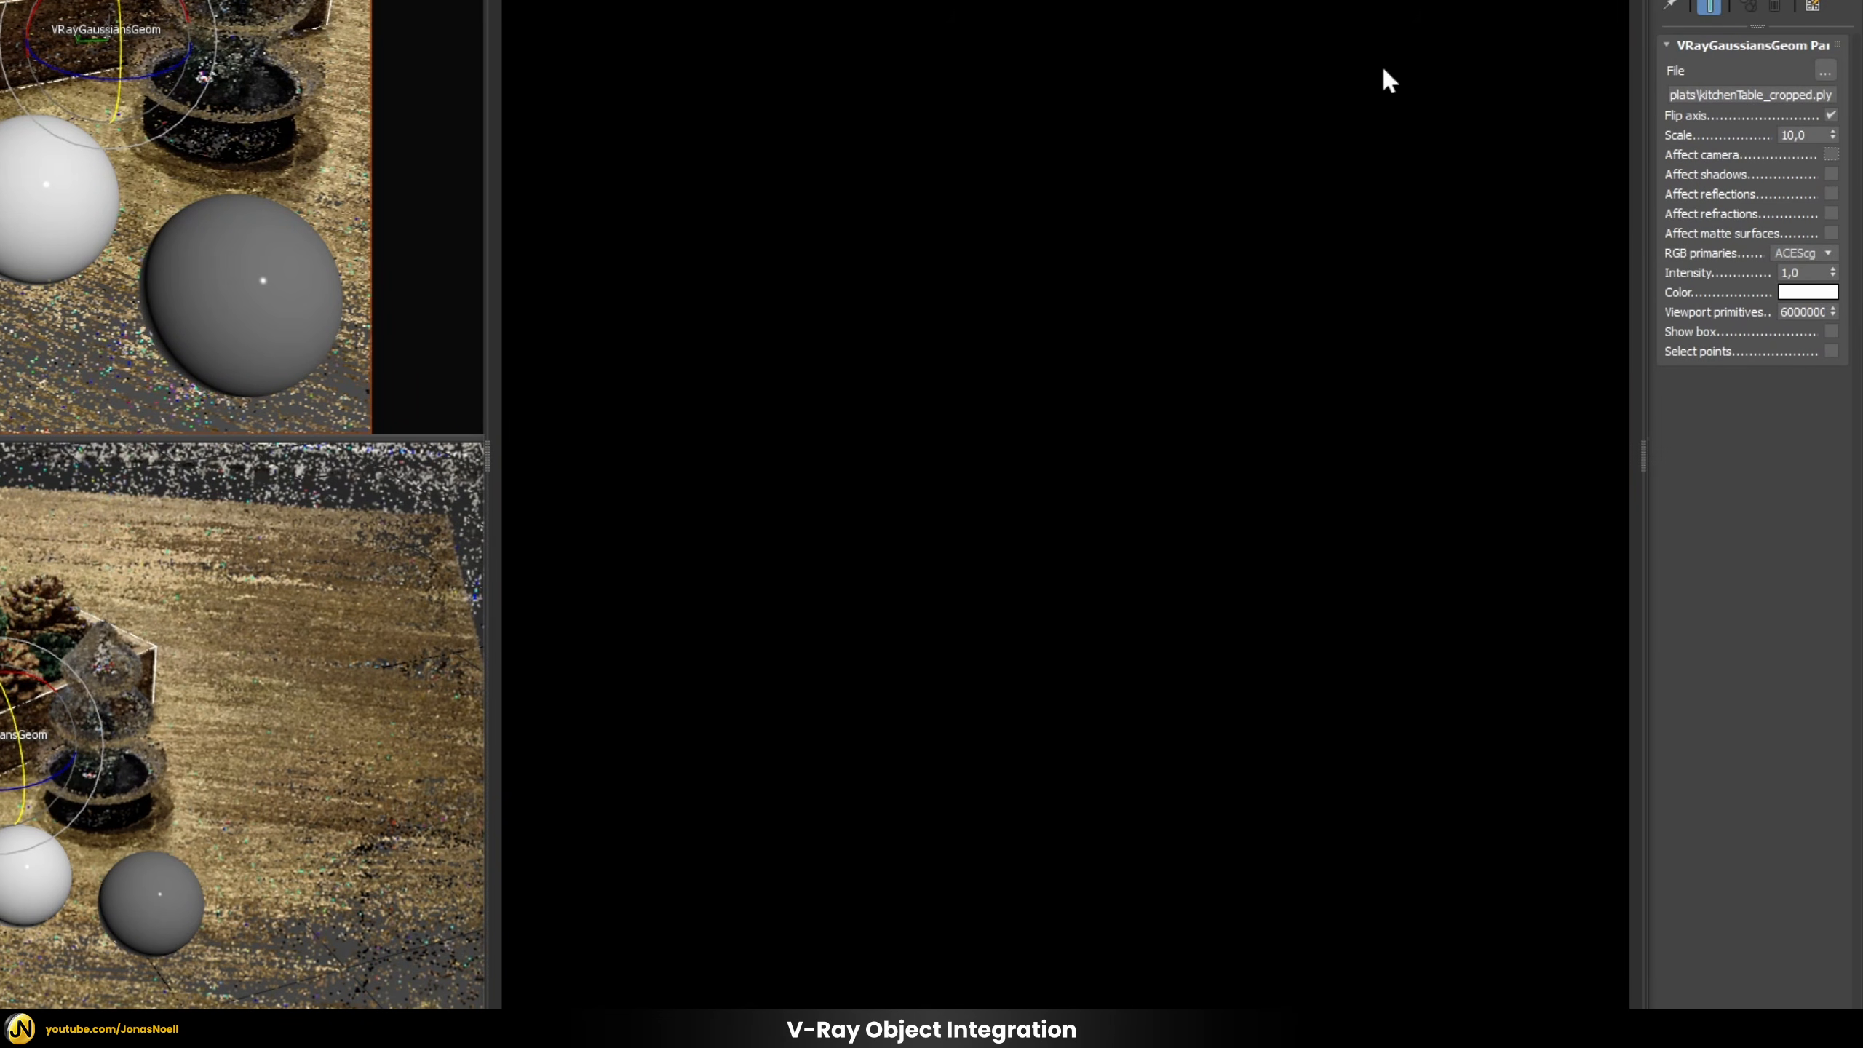
click(1832, 155)
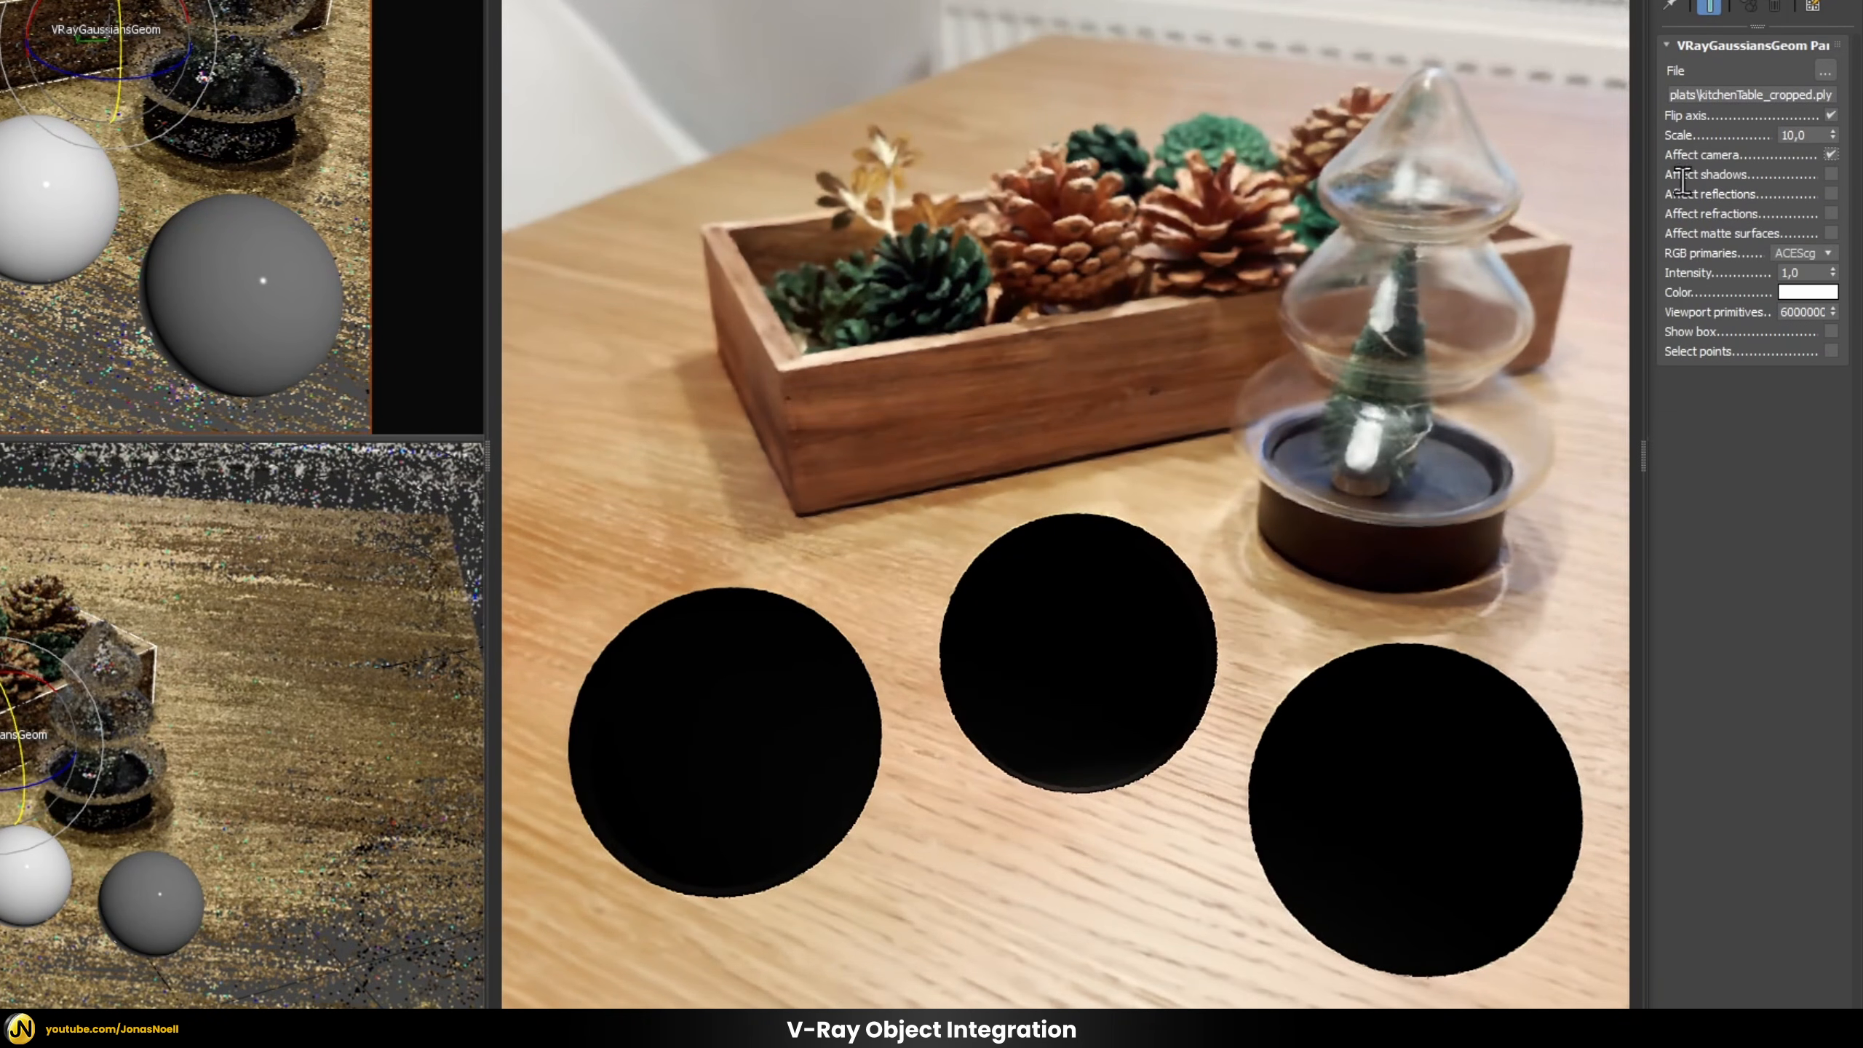
Step: Enable Affect shadows, Affect reflections, Affect refractions and Affect matte surfaces for the splat
click(1832, 175)
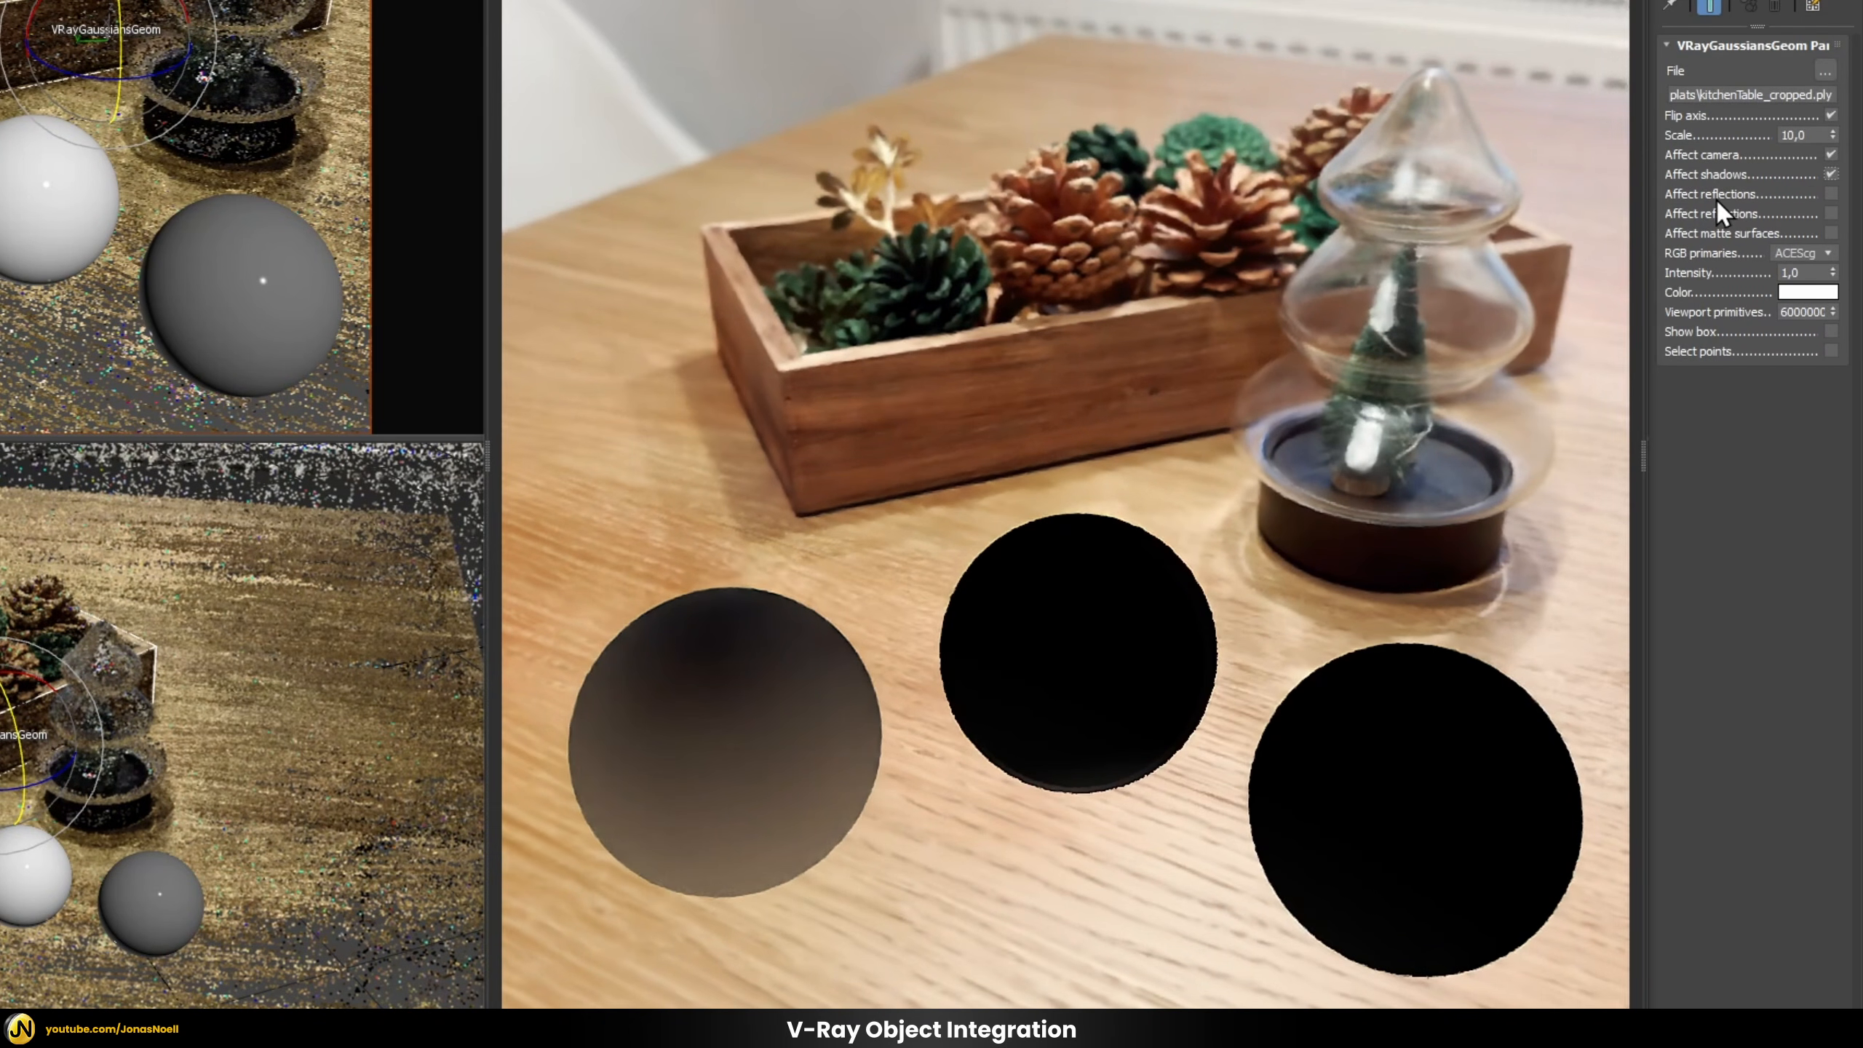
click(1831, 194)
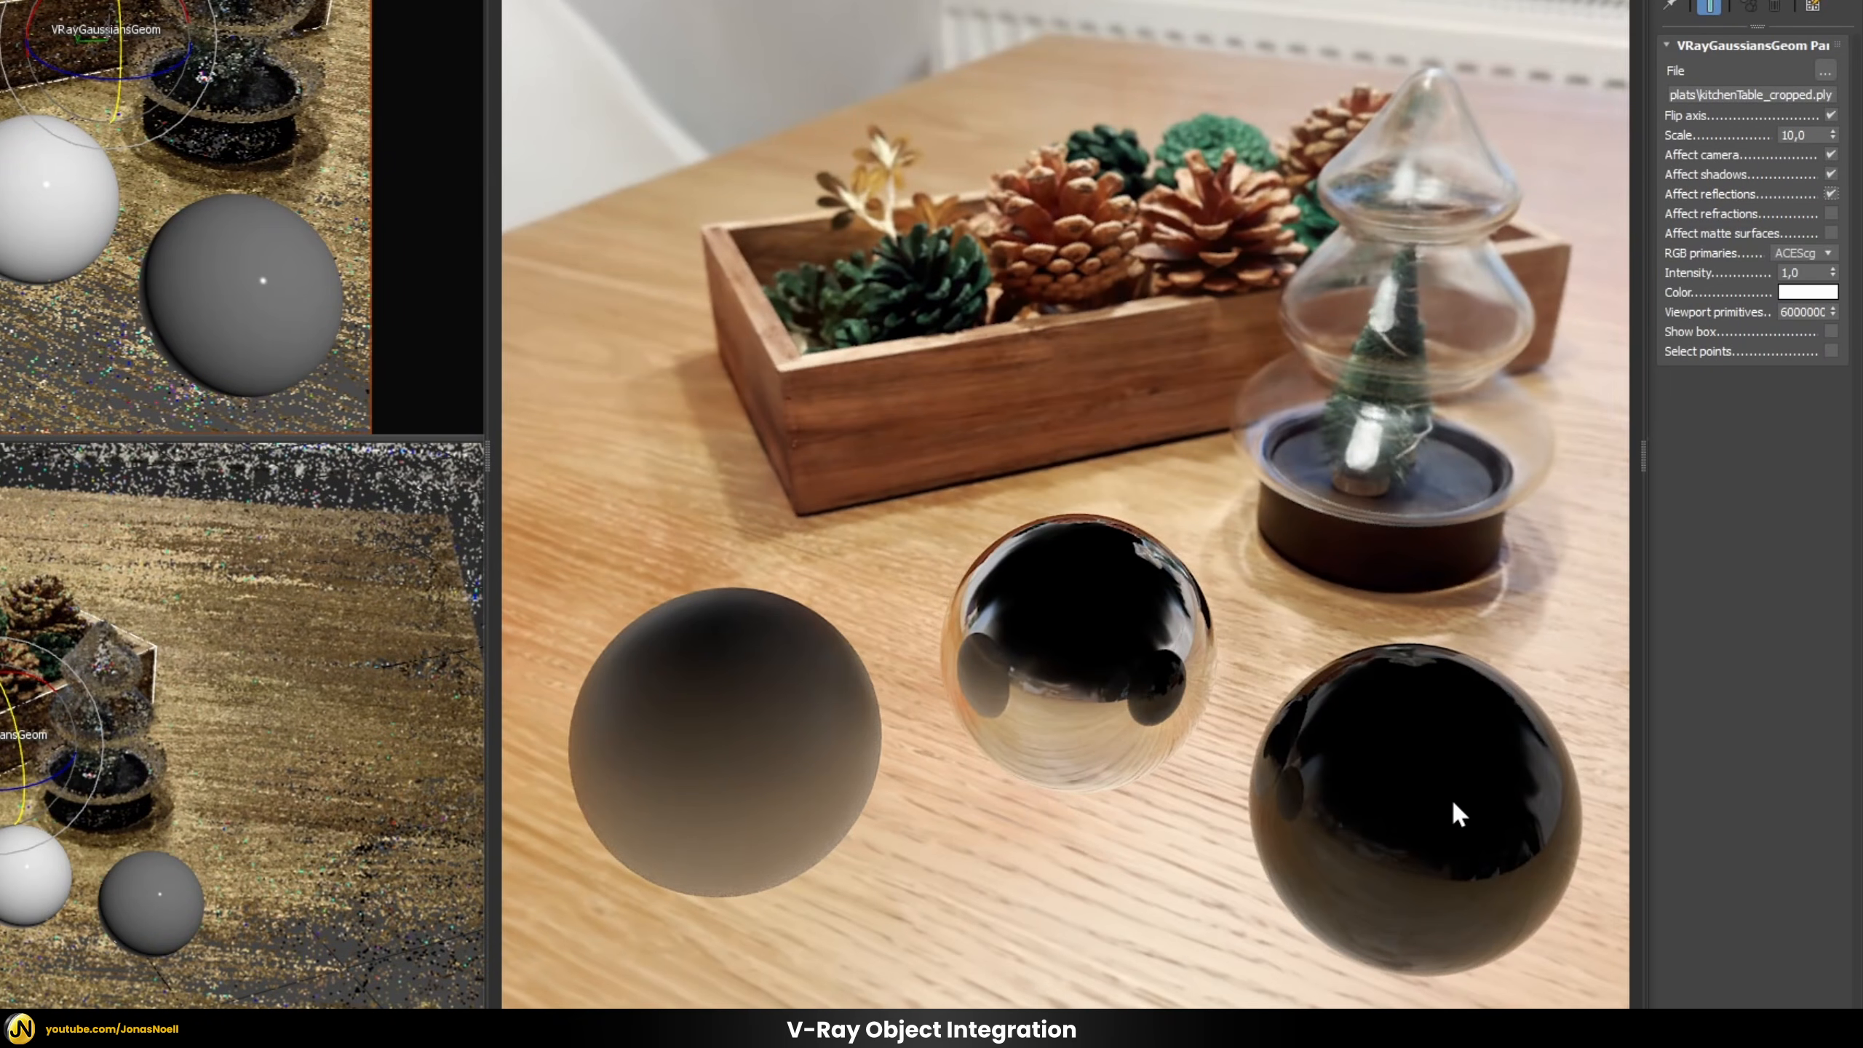
click(1831, 213)
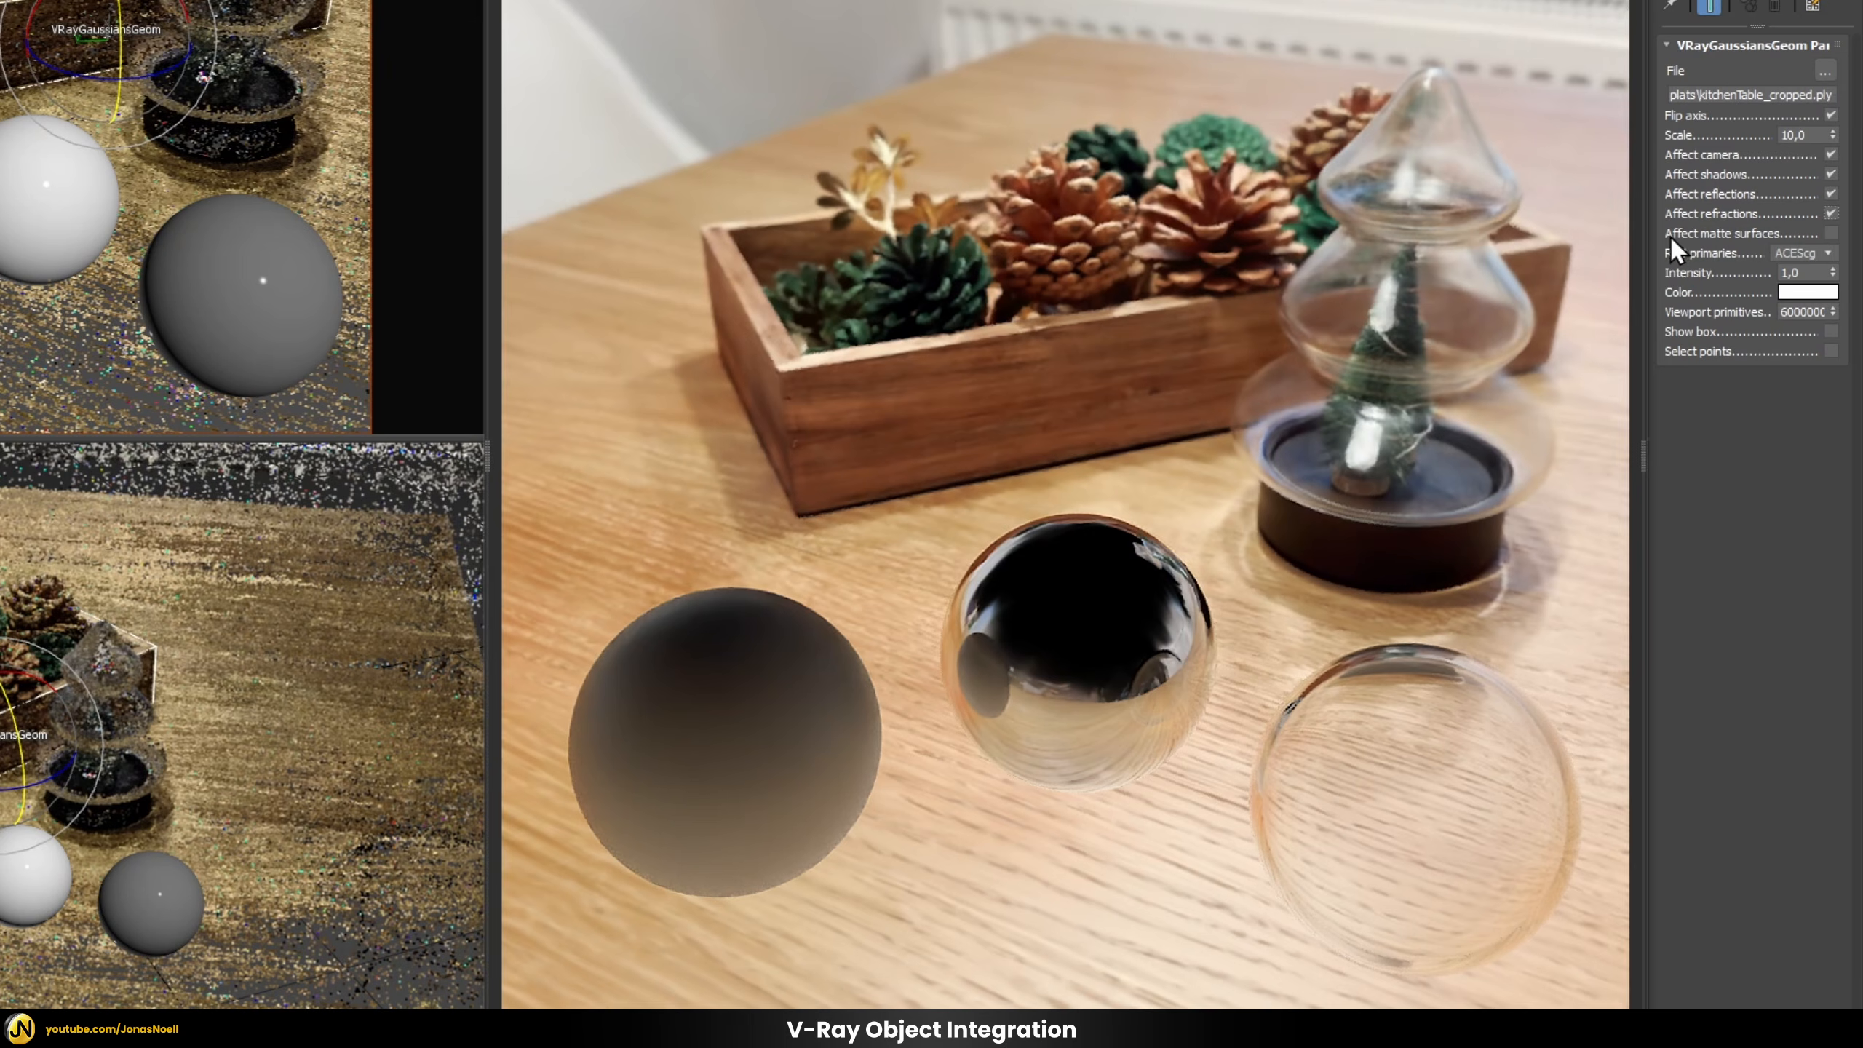
click(1830, 232)
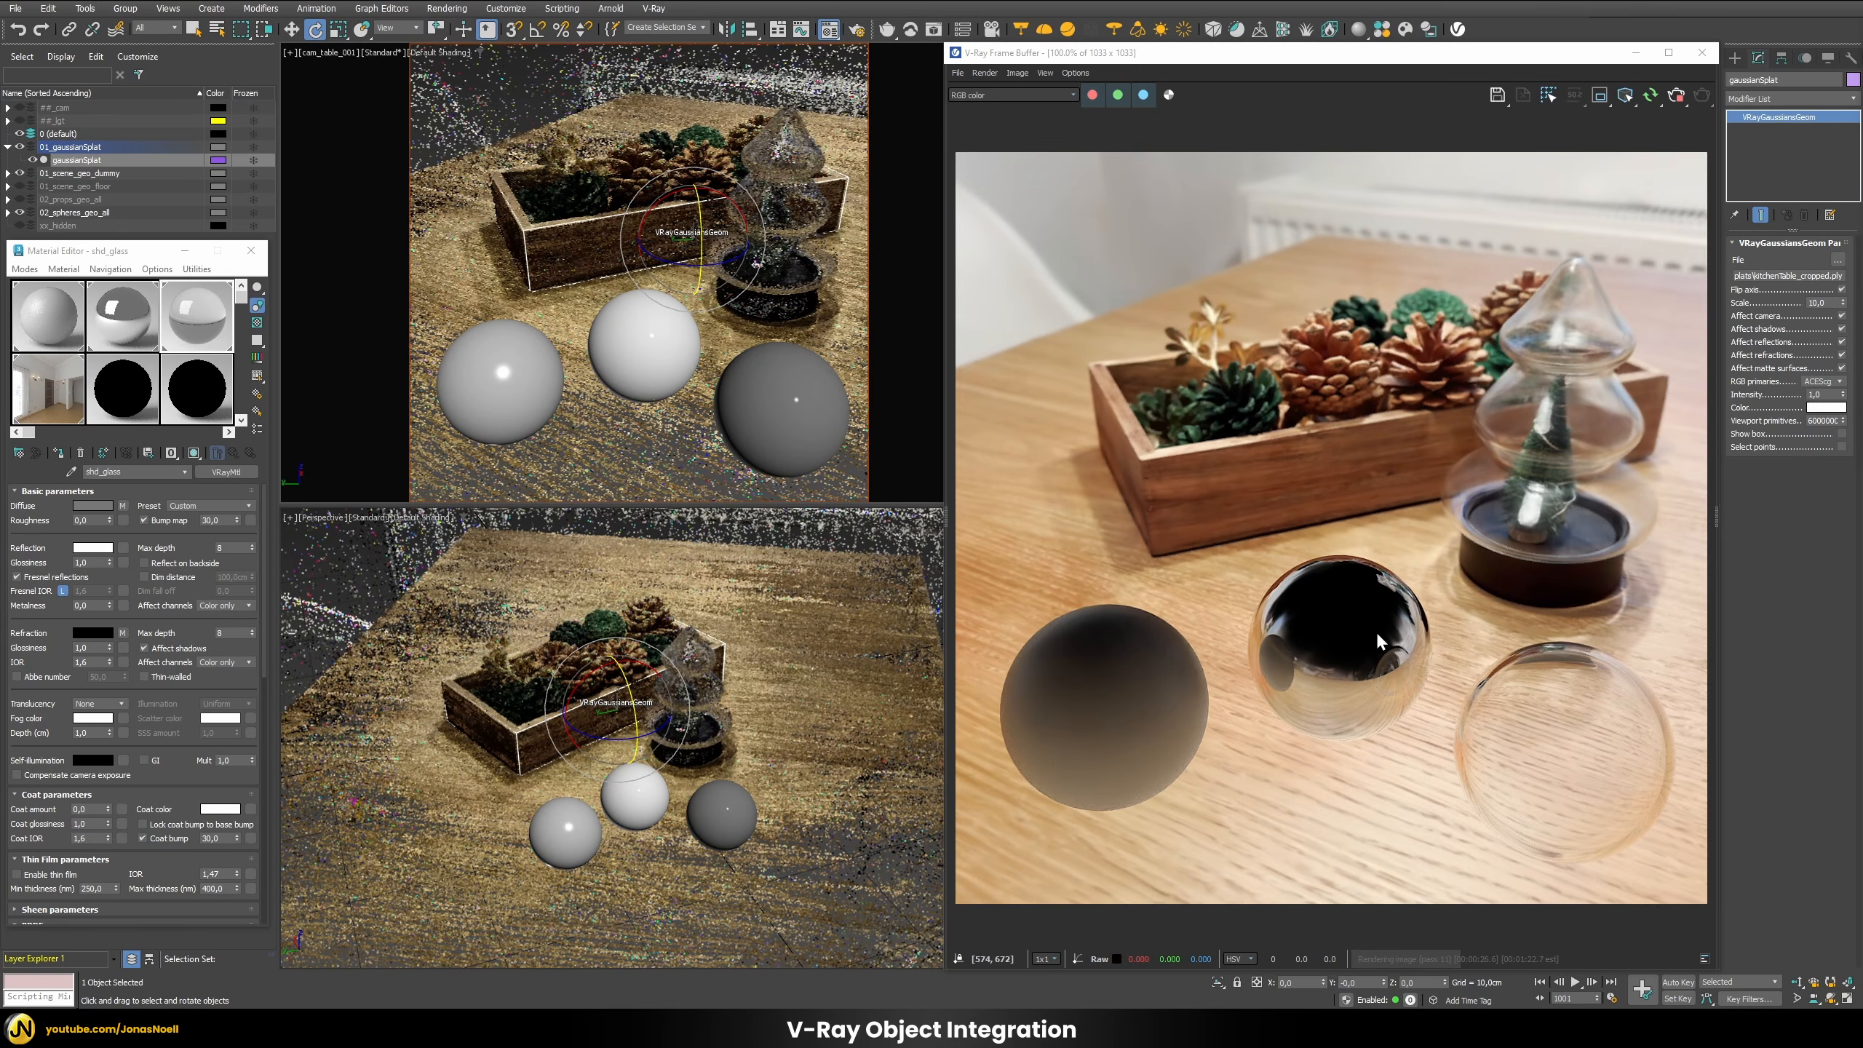
Step: Place a V-Ray dome light on the table near the spheres and turn off its Affect diffuse option
click(1044, 29)
click(643, 455)
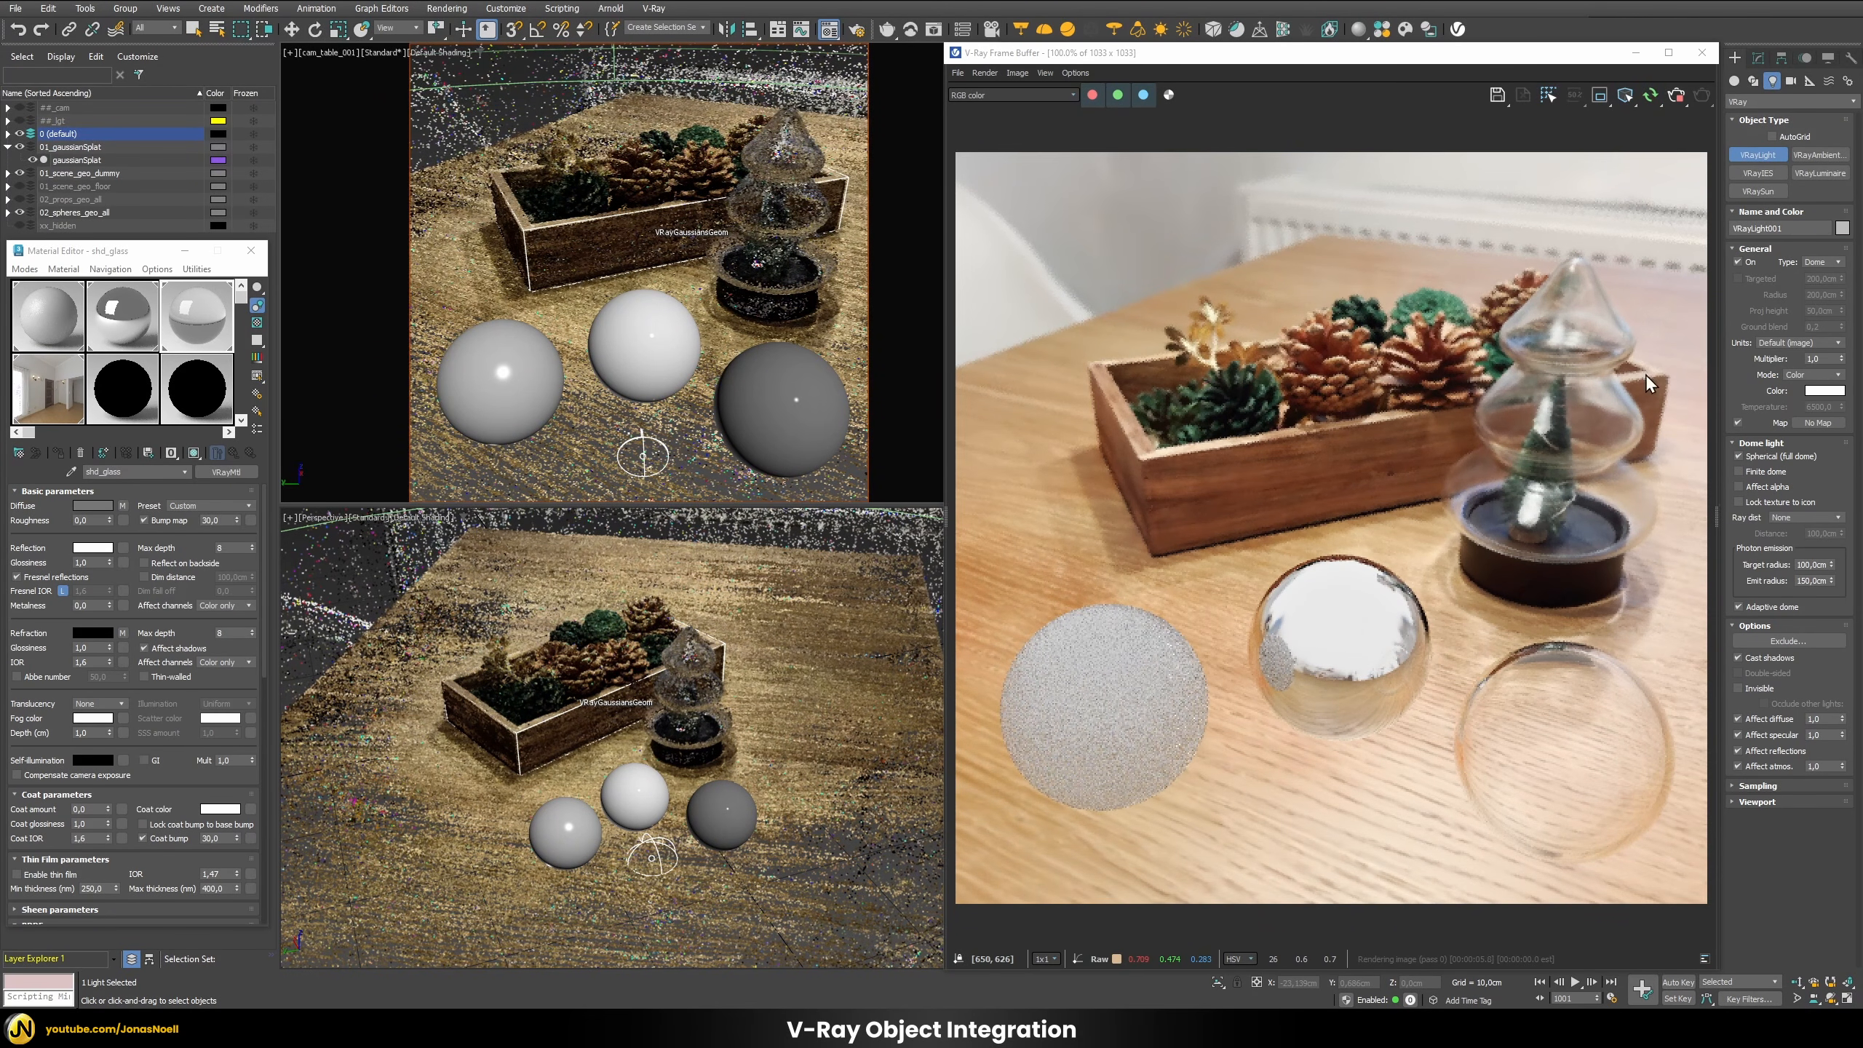
key(e)
click(1758, 58)
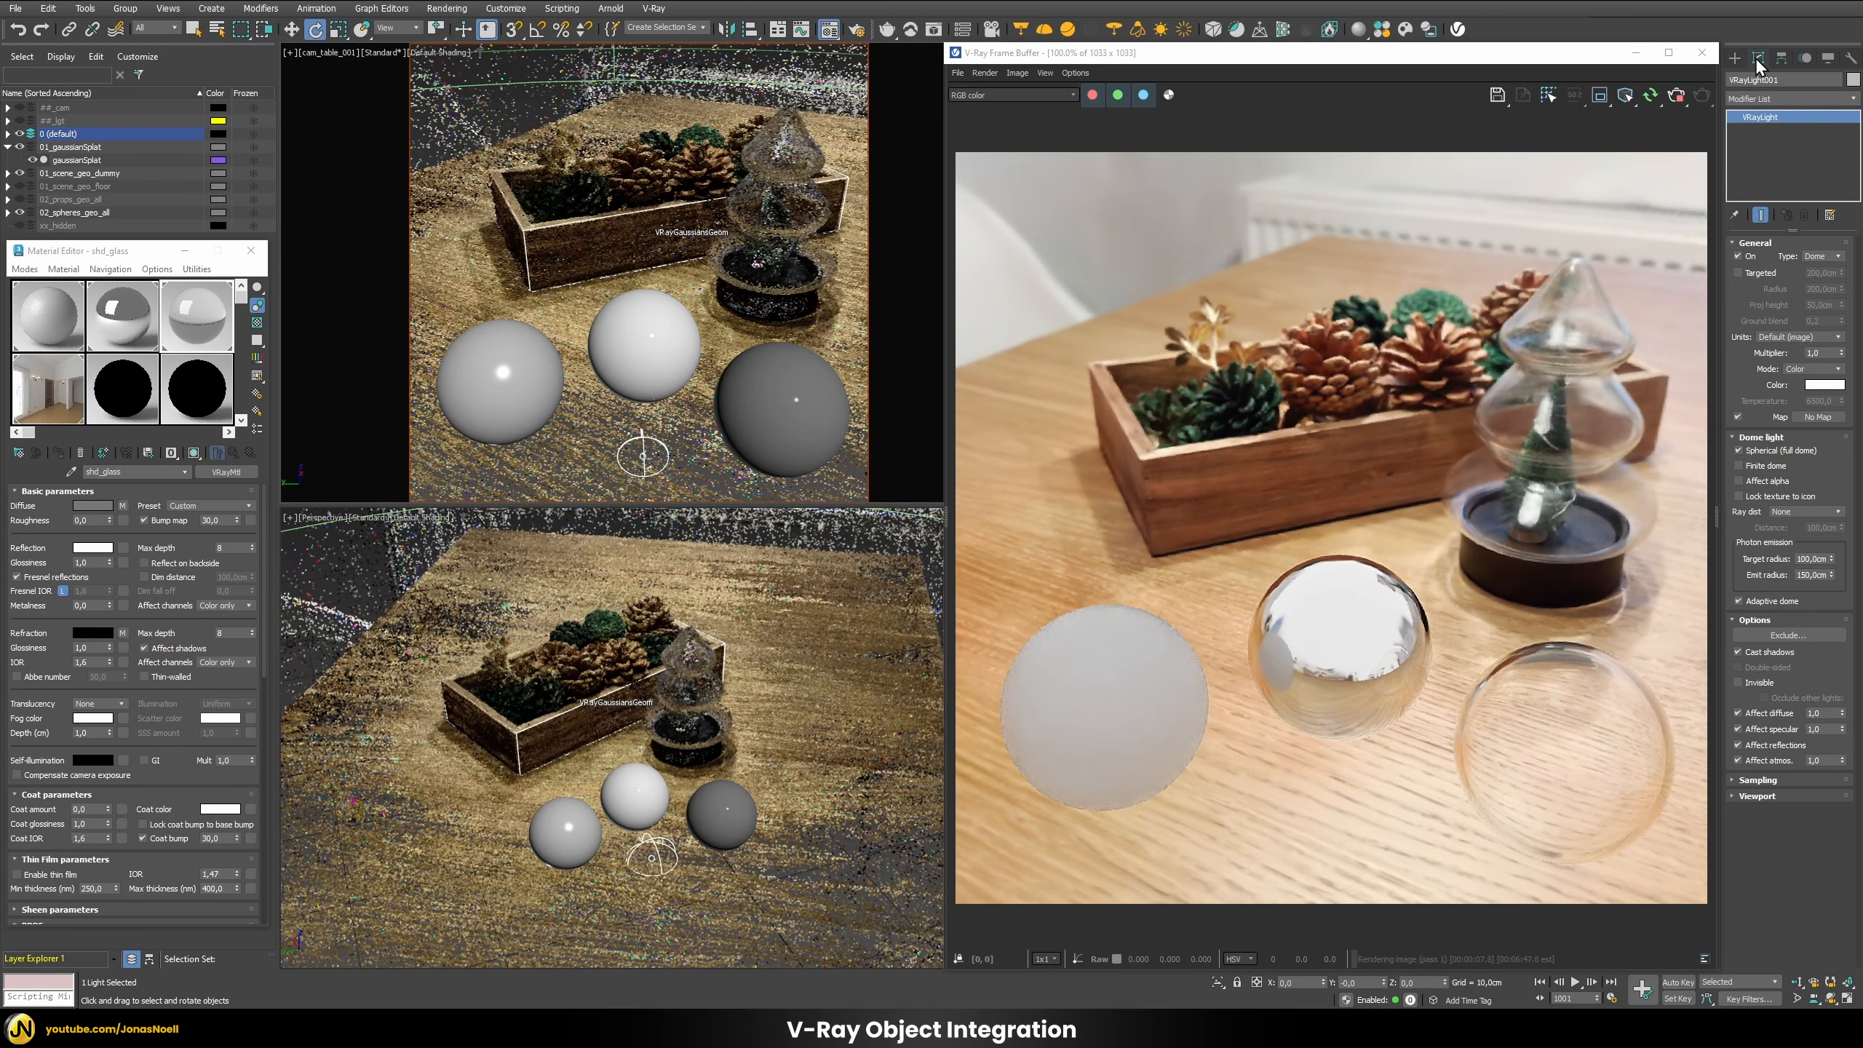
click(1737, 713)
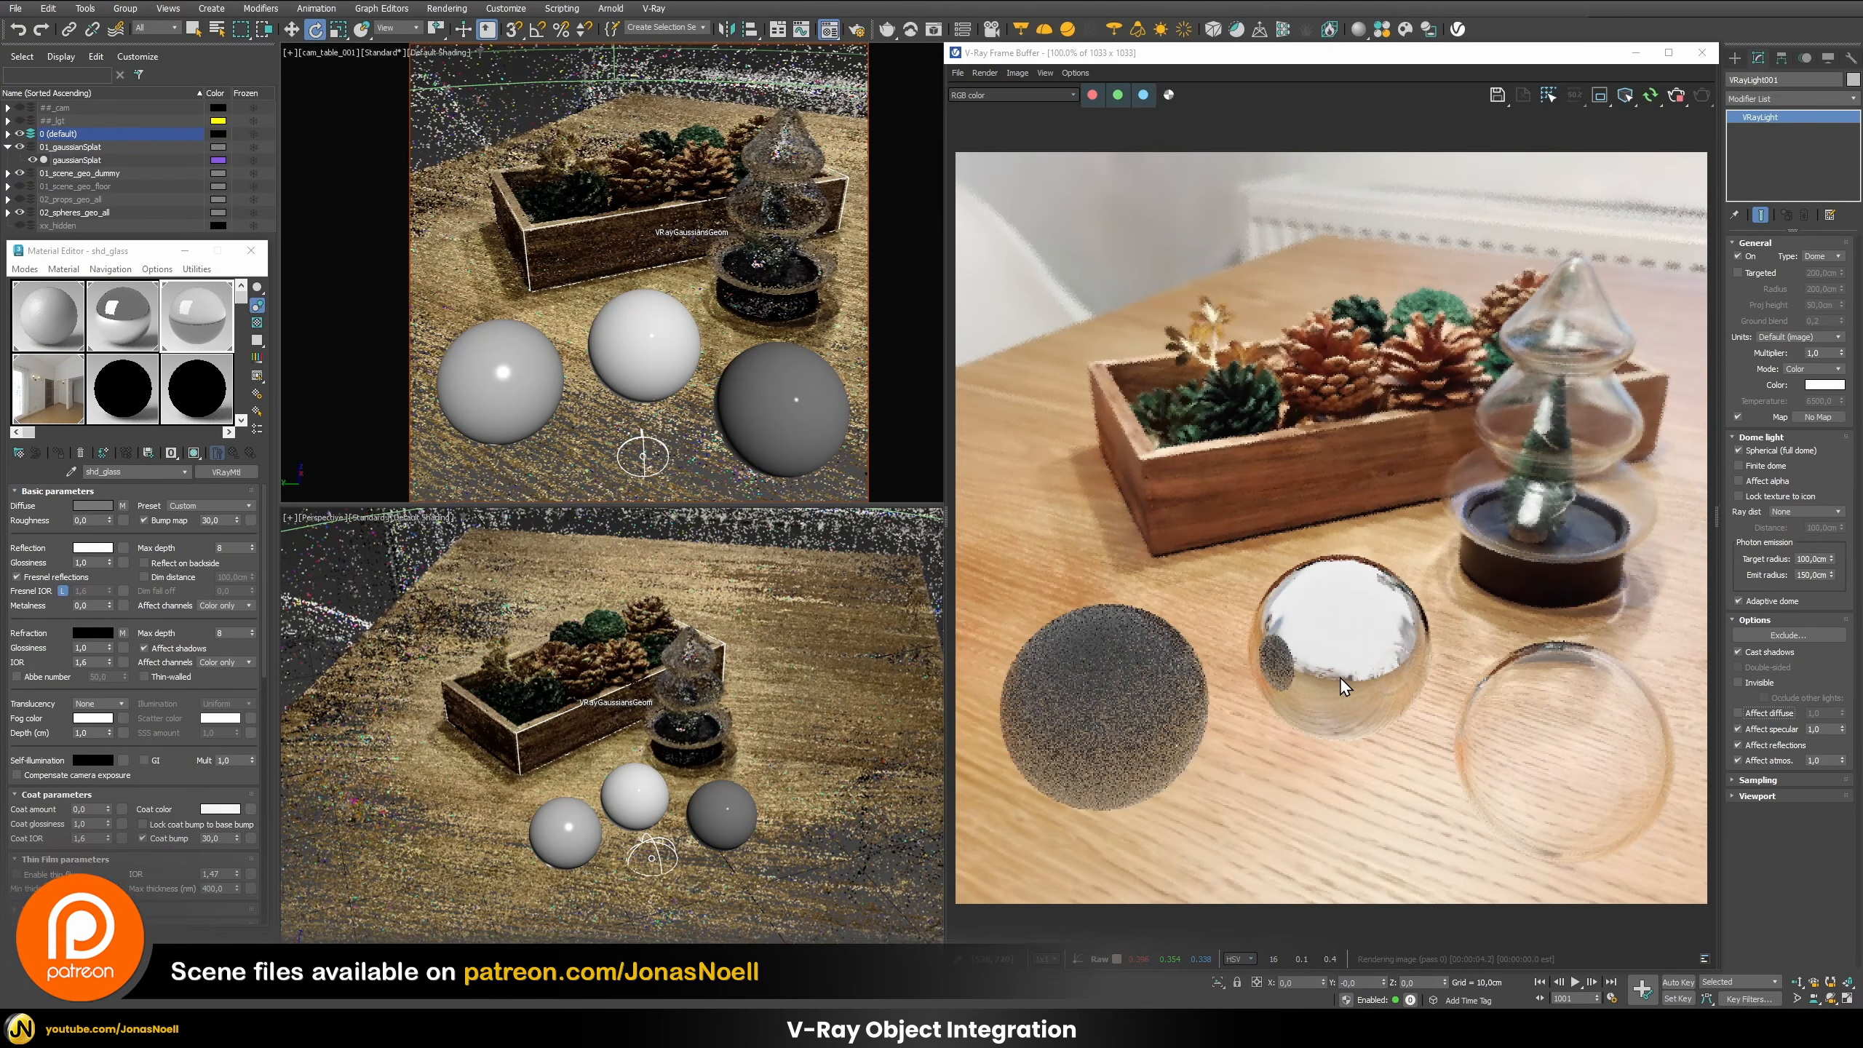
Step: Limit rendering to a region around the chrome sphere and assign the envOvrd bitmap to the dome light's map as an instance
click(1600, 96)
drag(1237, 530, 1441, 753)
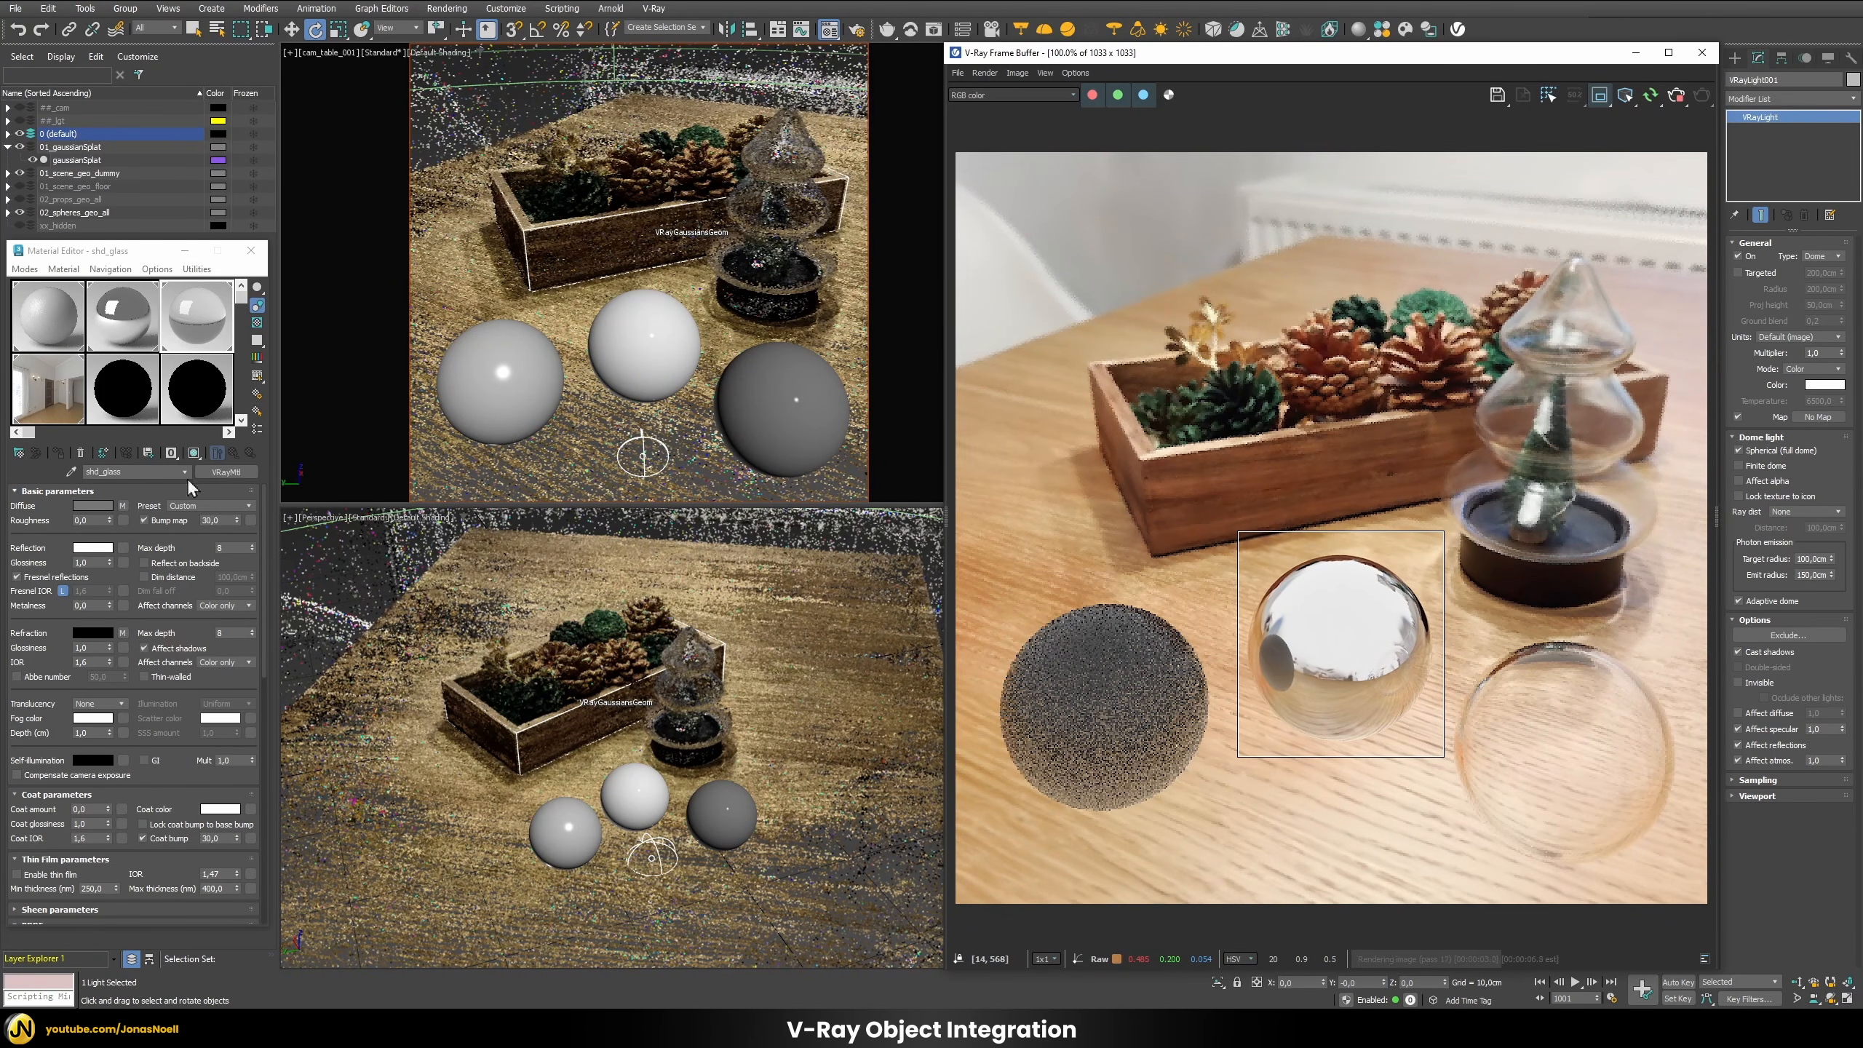
click(48, 389)
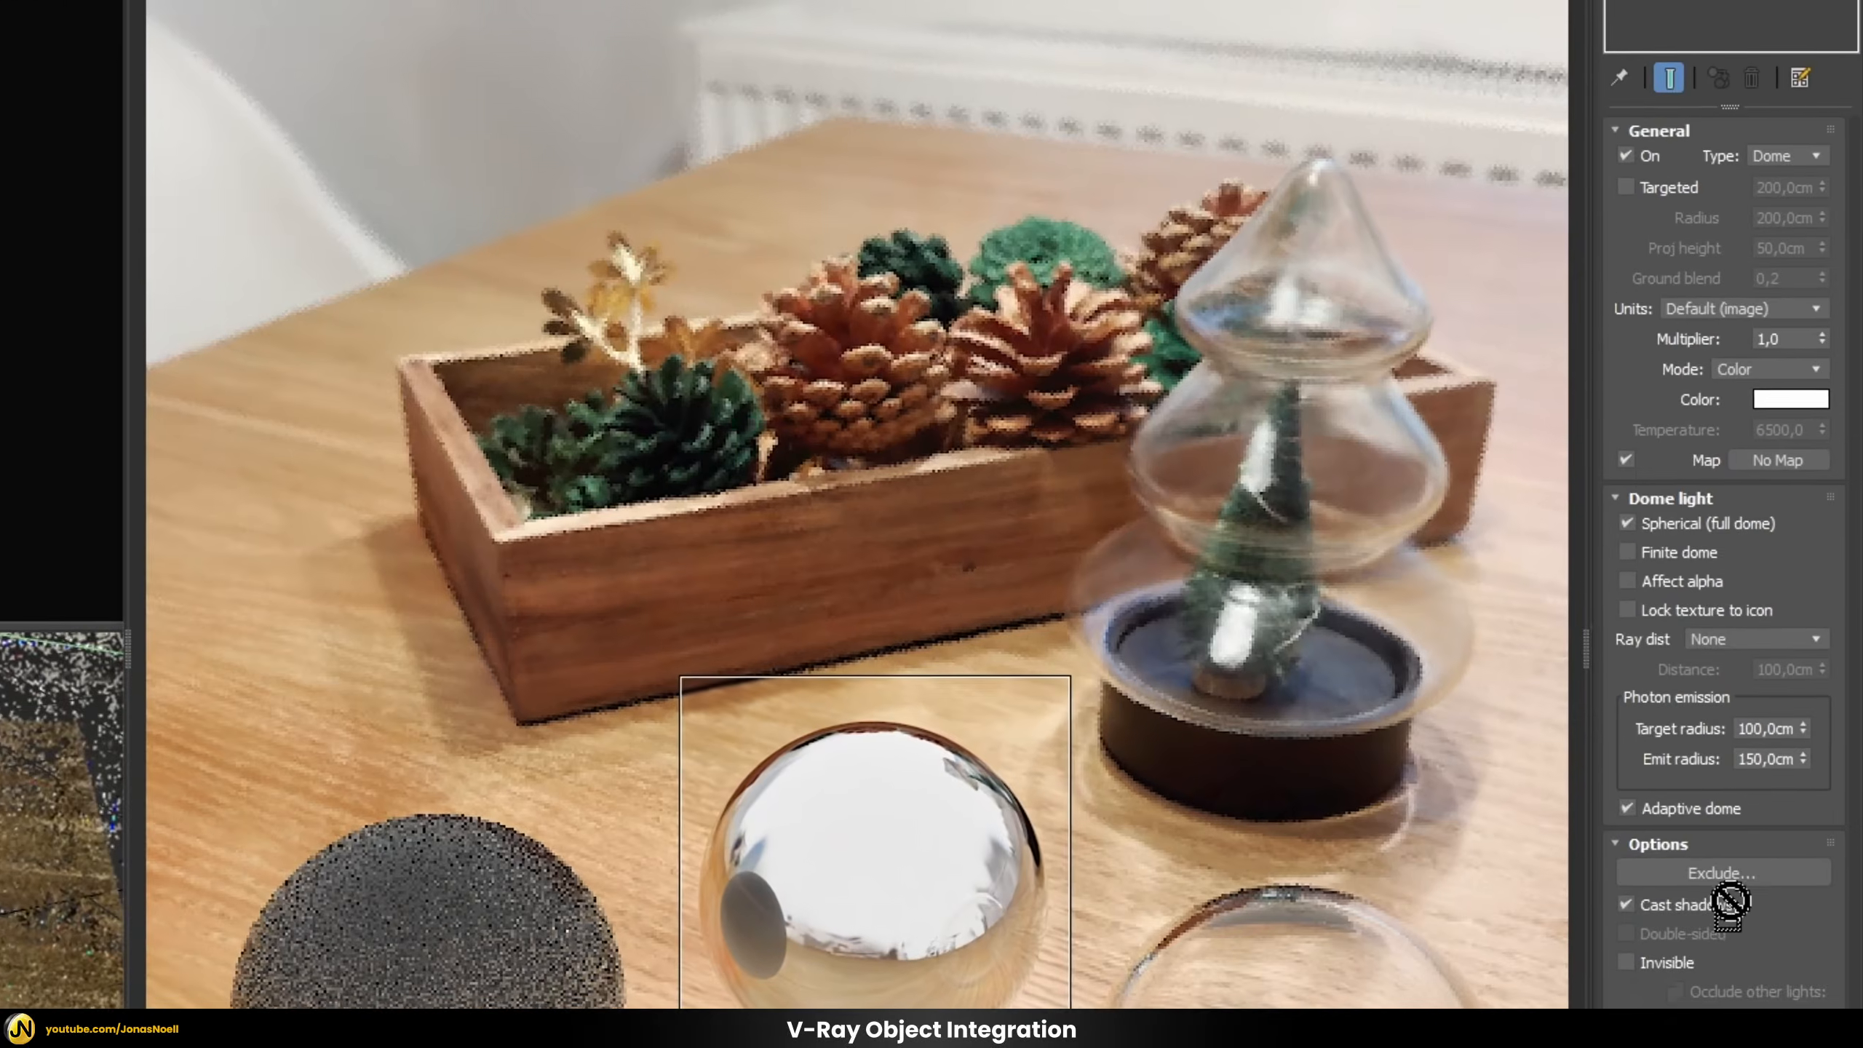
drag(1731, 902, 1754, 463)
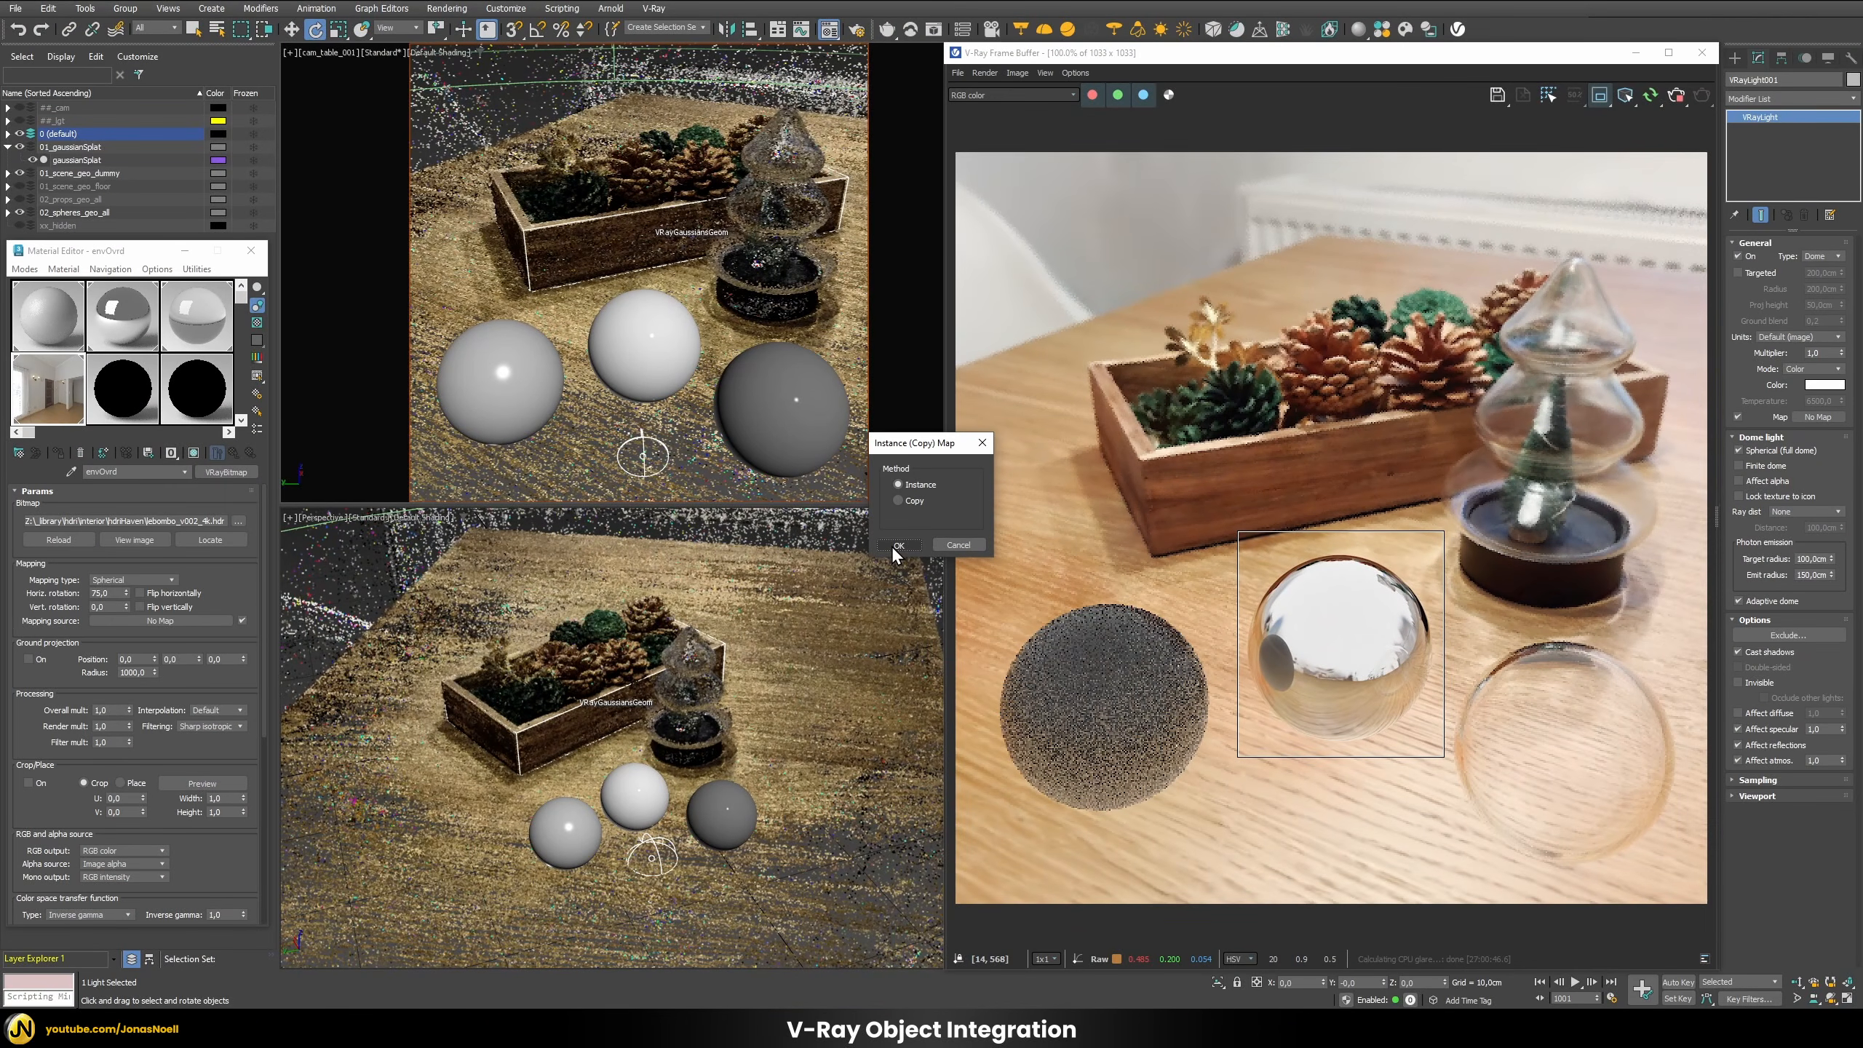
click(897, 545)
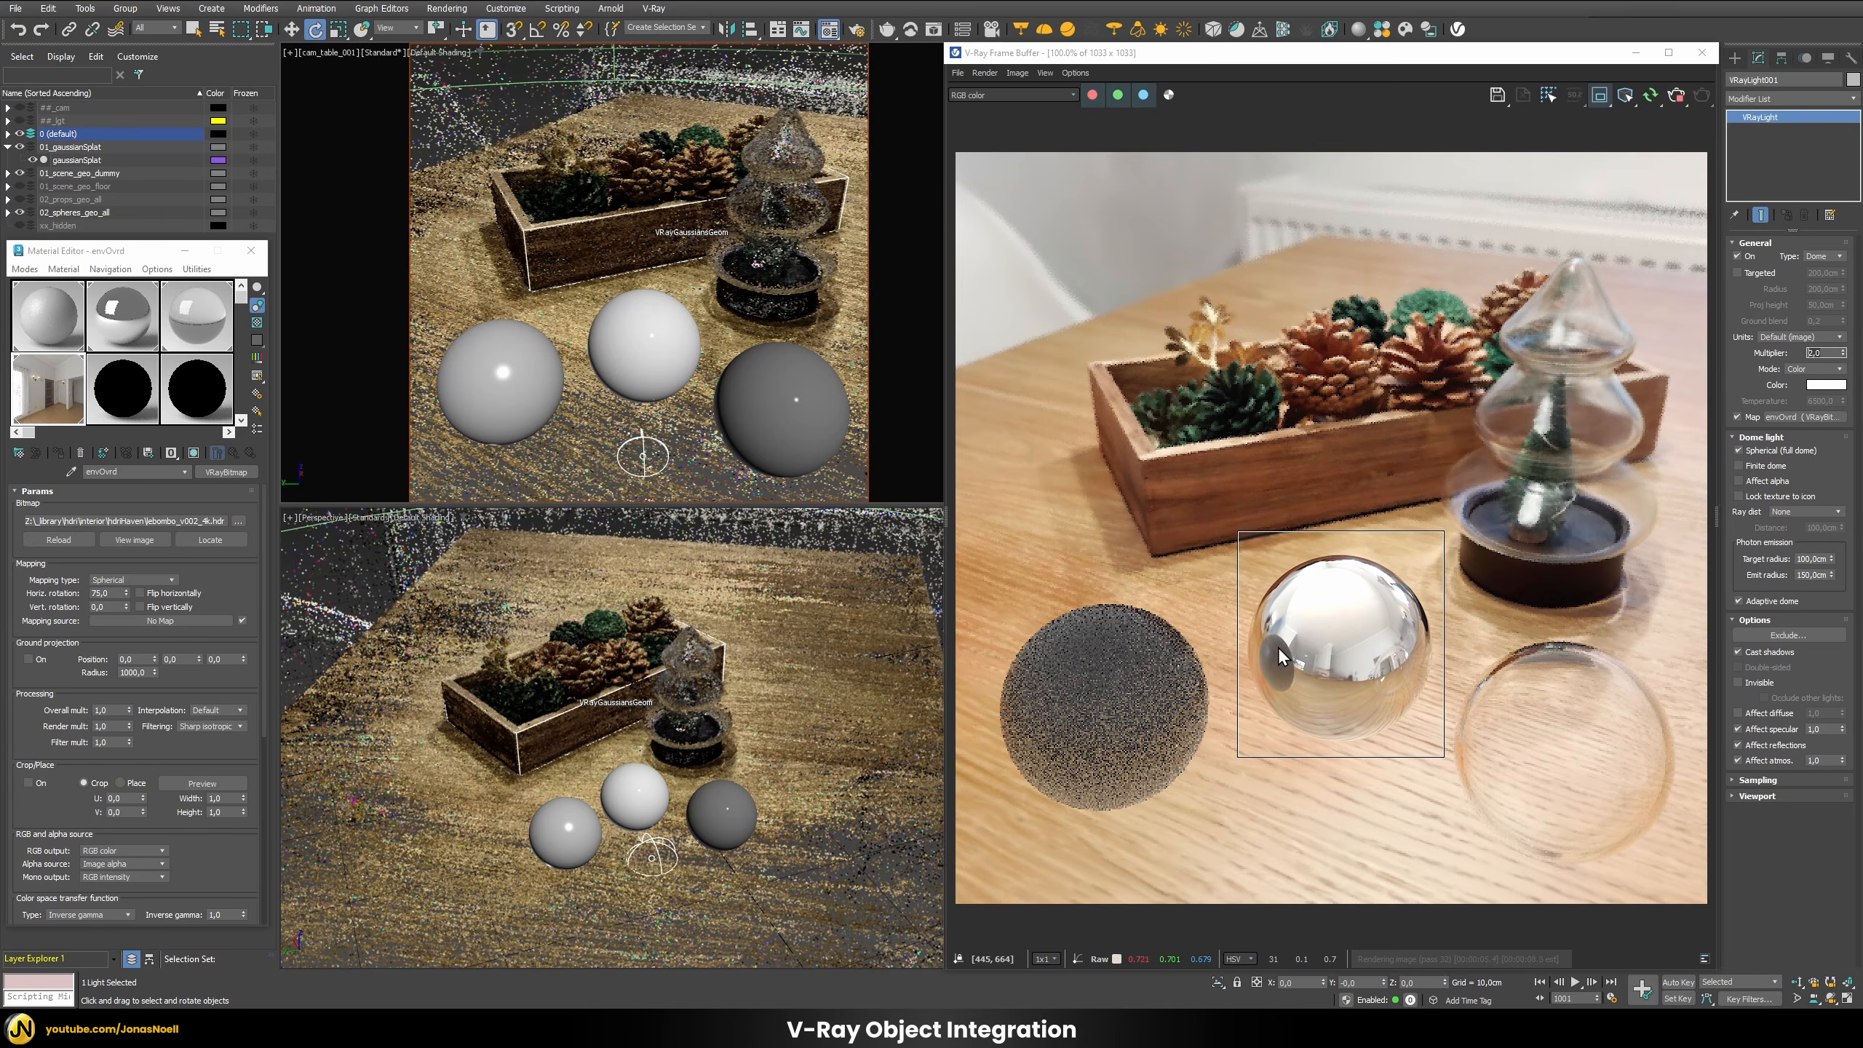
Step: Examine the environment reflections in the chrome sphere up close and turn off the render region
scroll(1368, 694, up, 2)
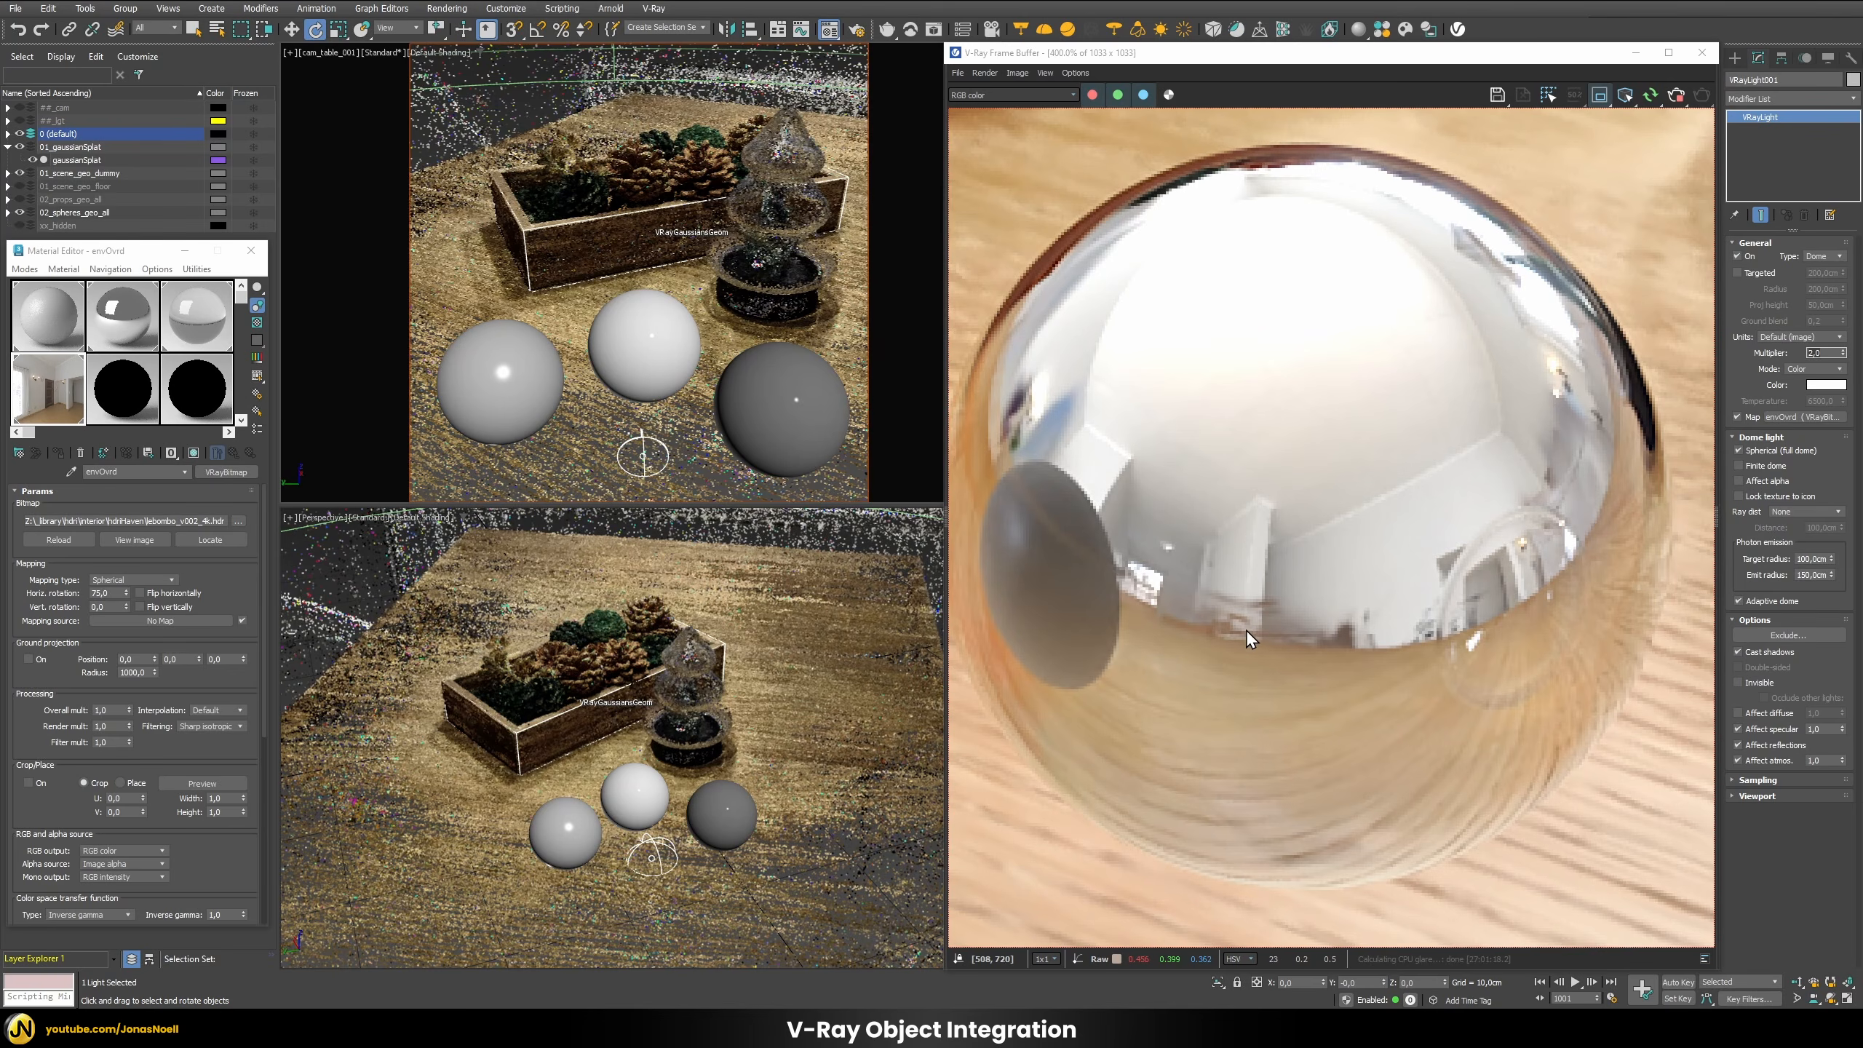
scroll(1246, 628, down, 2)
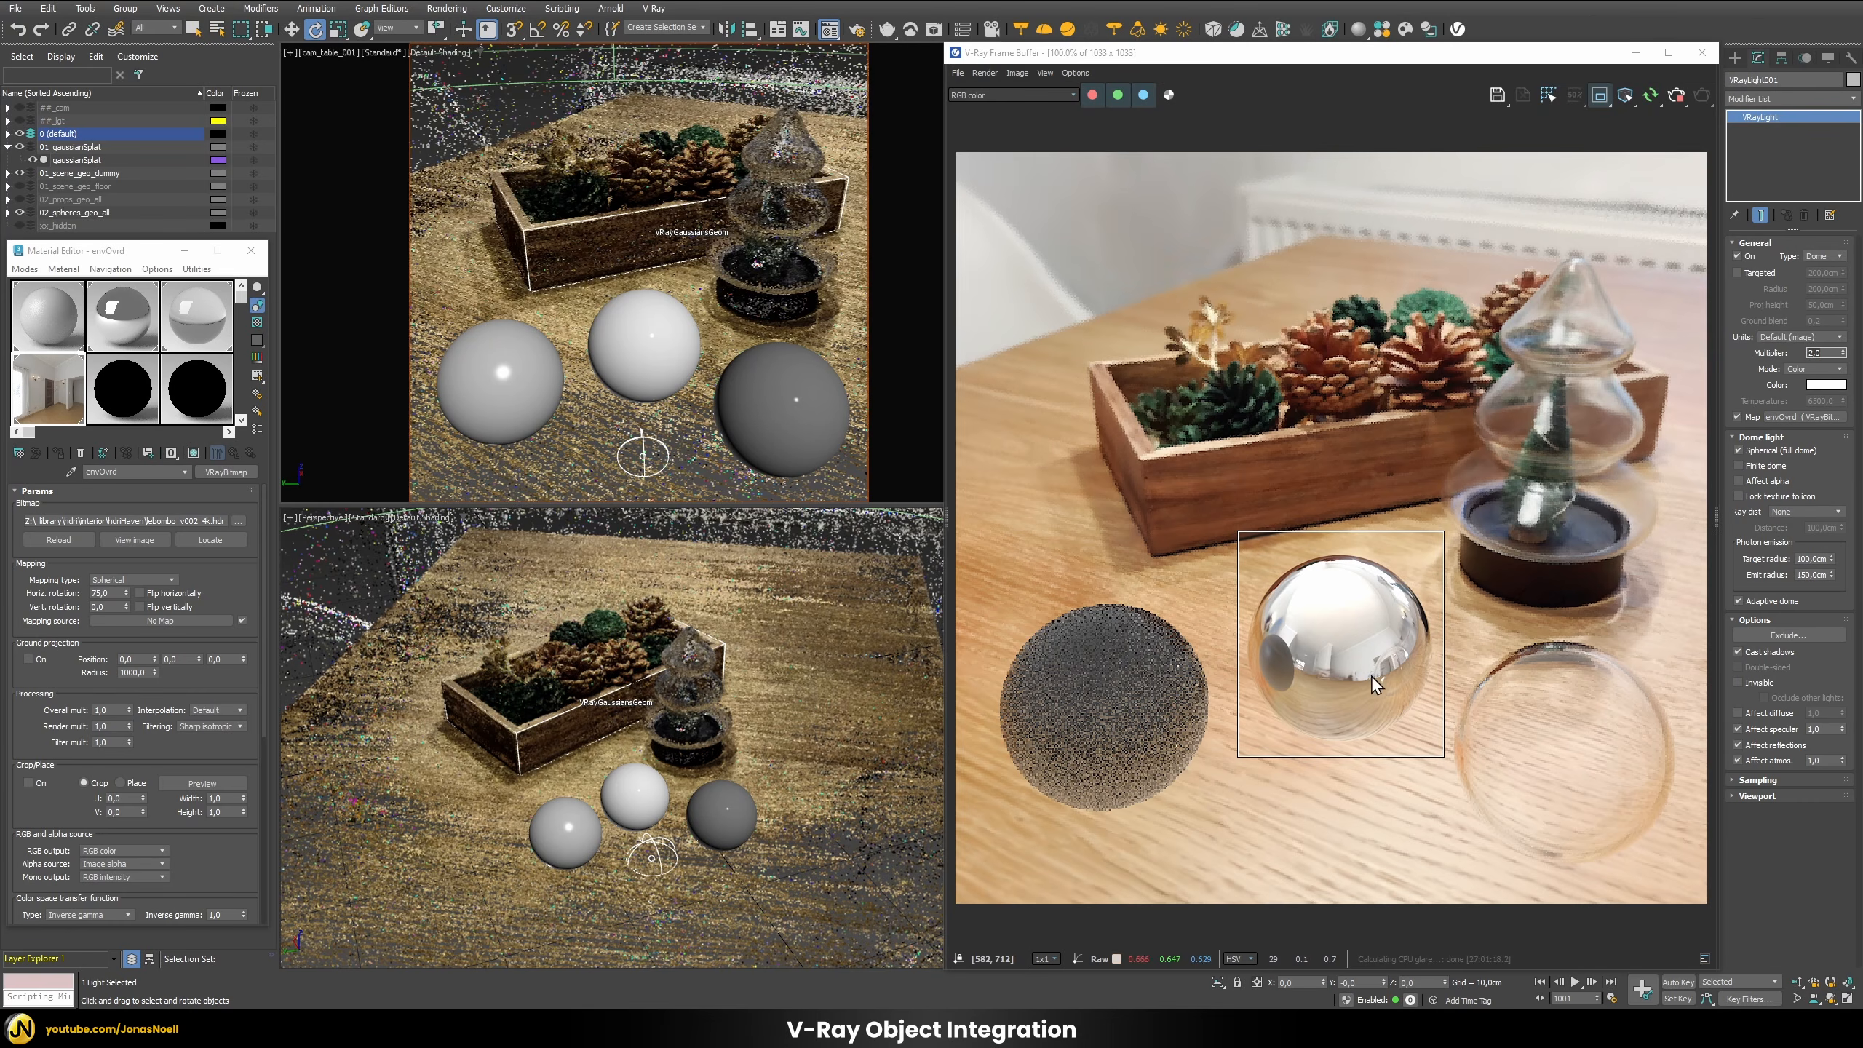
scroll(1390, 653, up, 1)
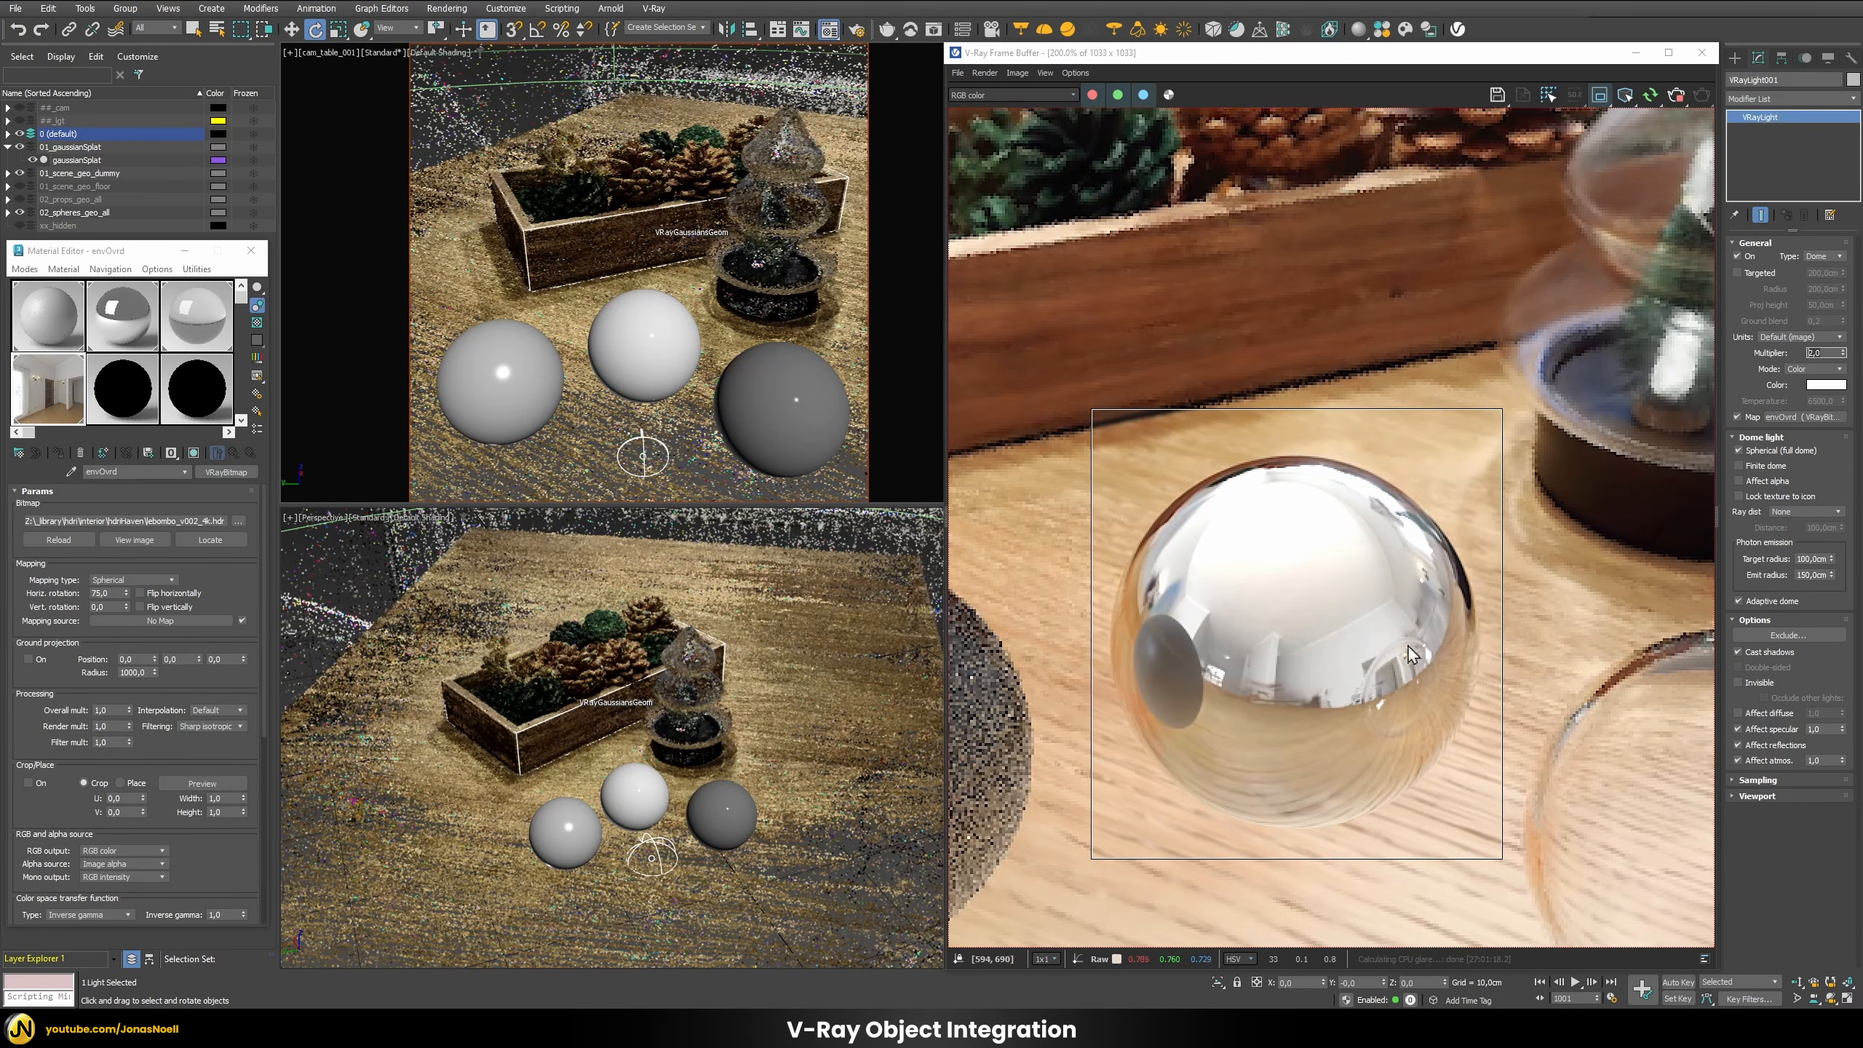
mouse_move(1383, 507)
scroll(1320, 664, down, 1)
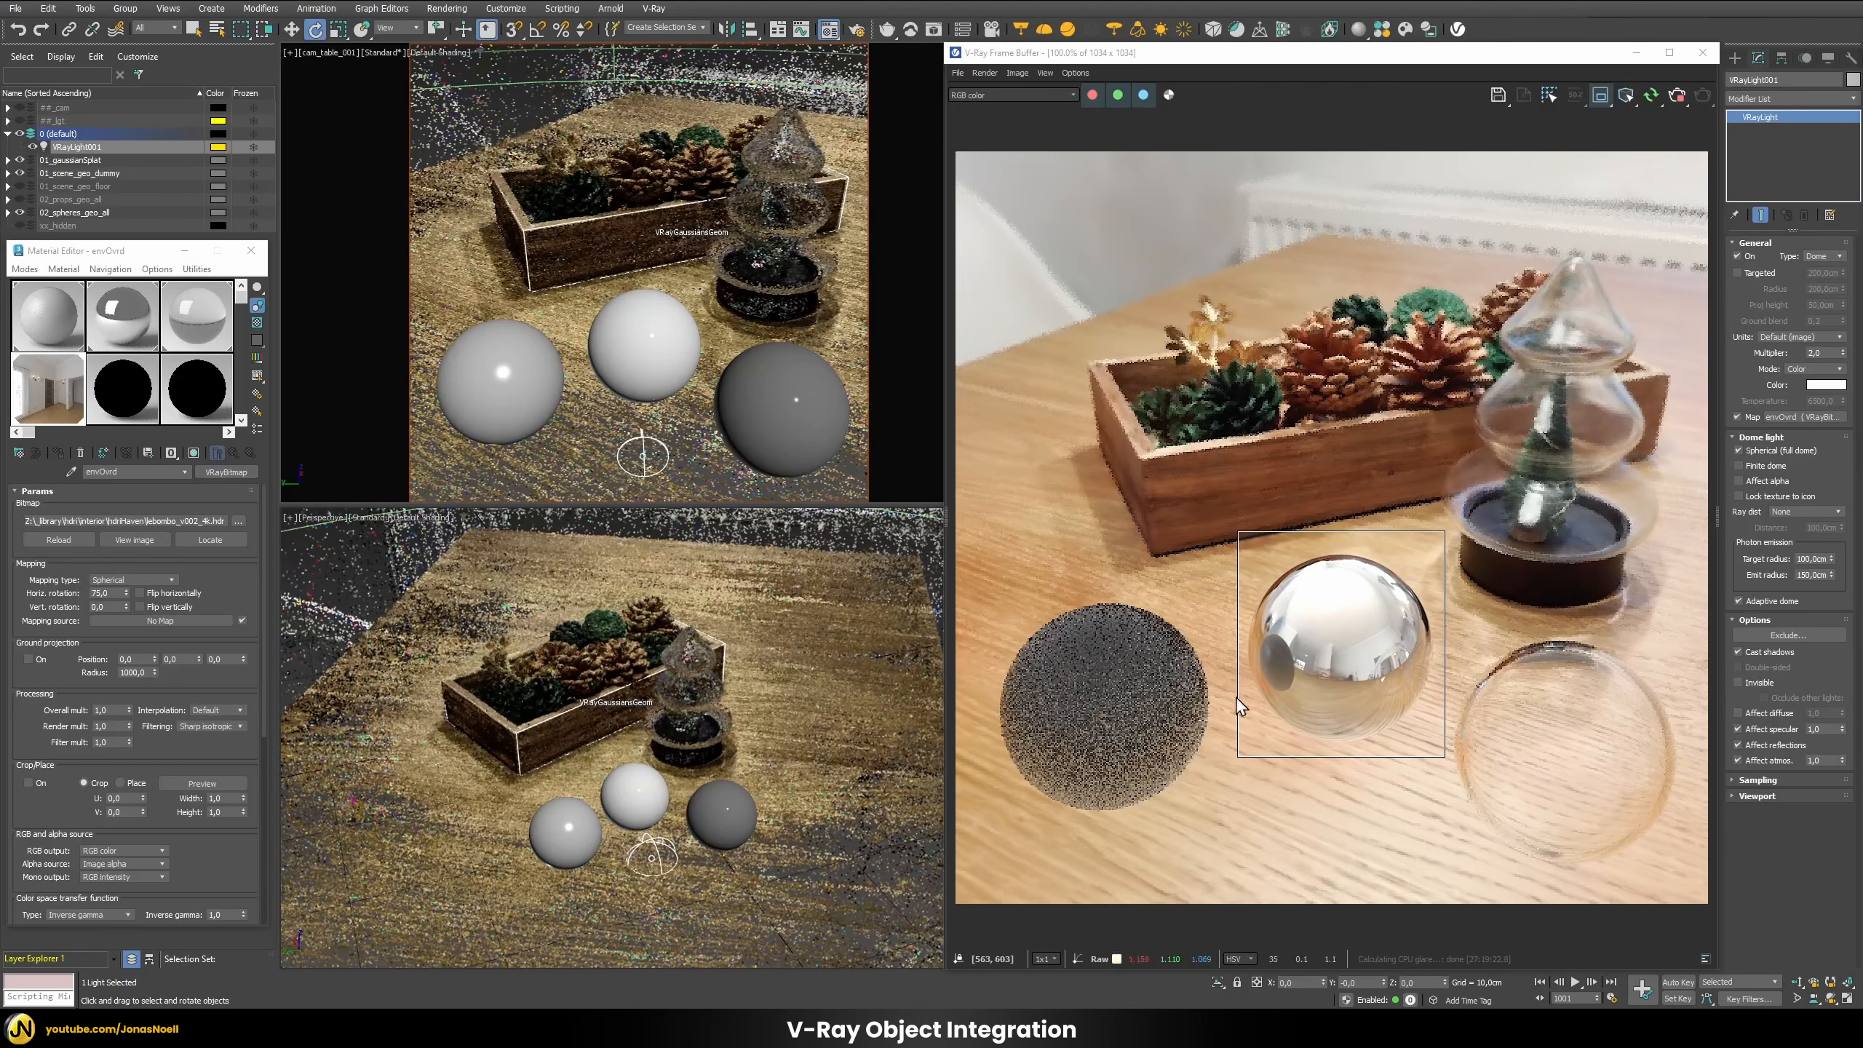
click(1600, 95)
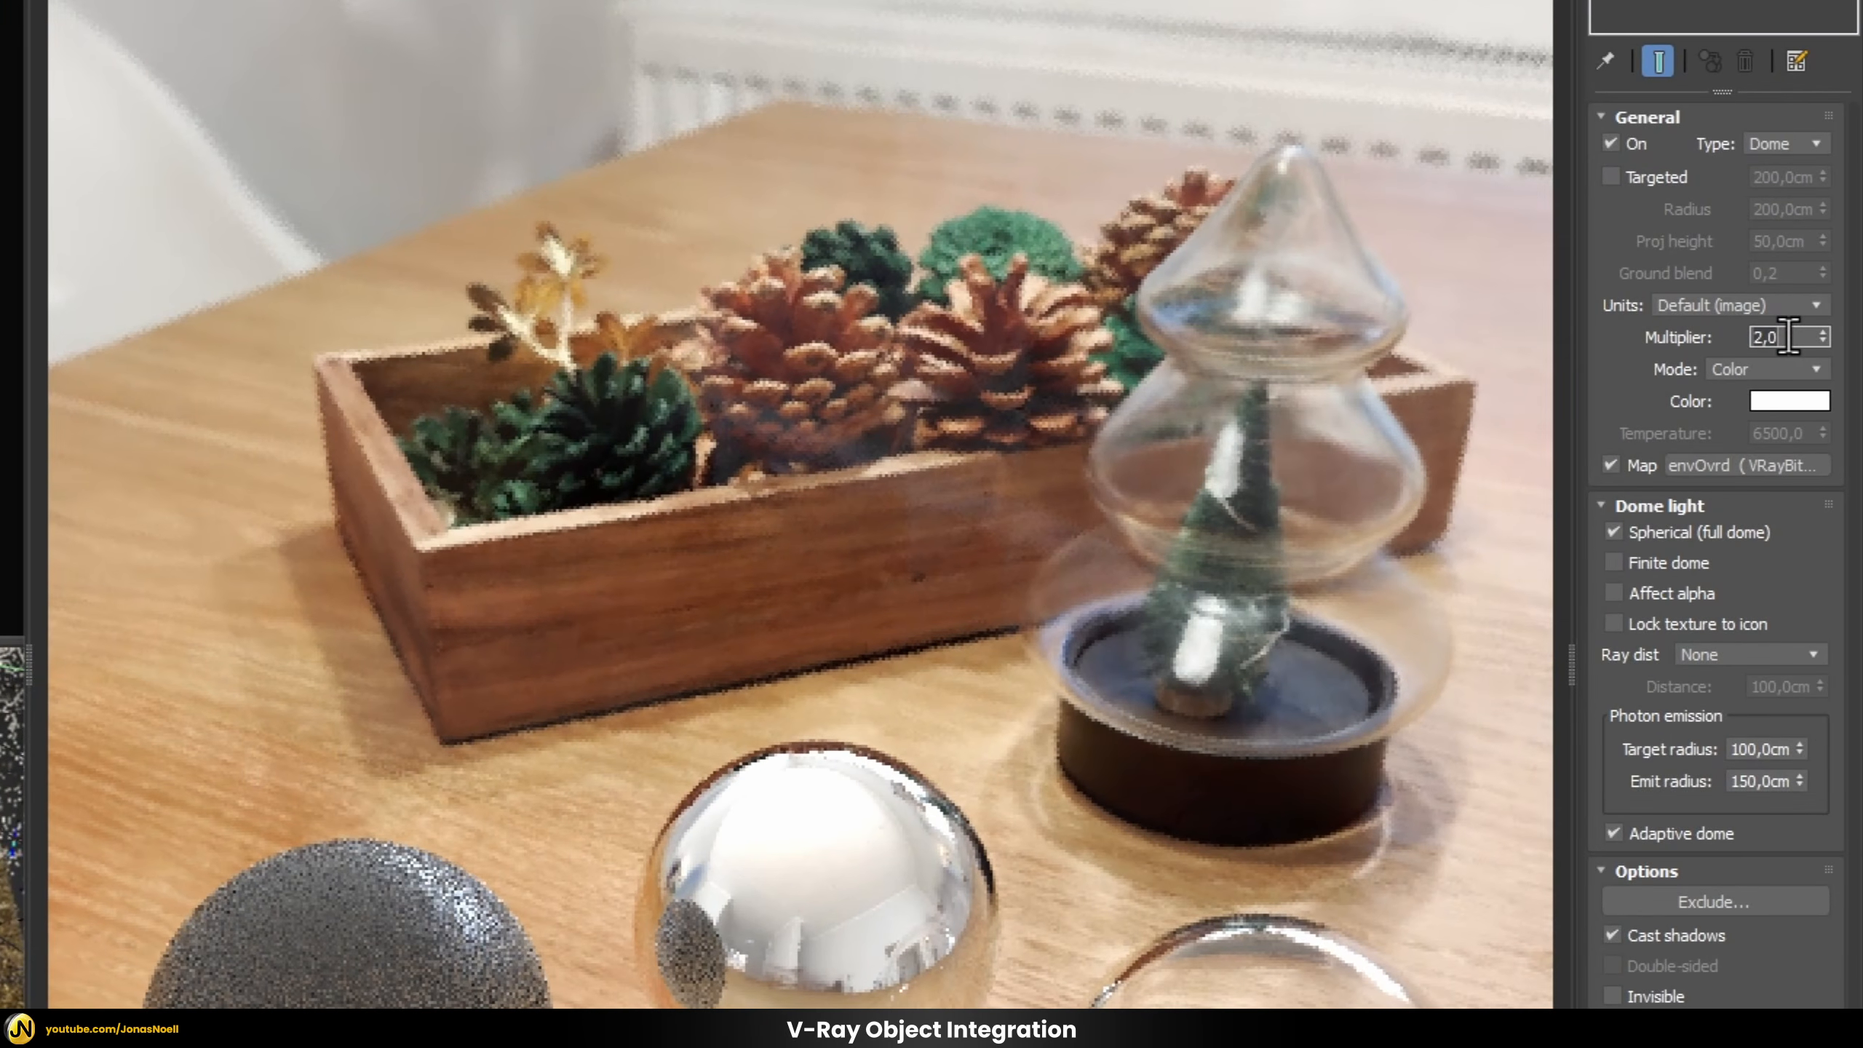
Step: Try a dome light multiplier of 10 and make the dome light invisible
text(10)
key(Return)
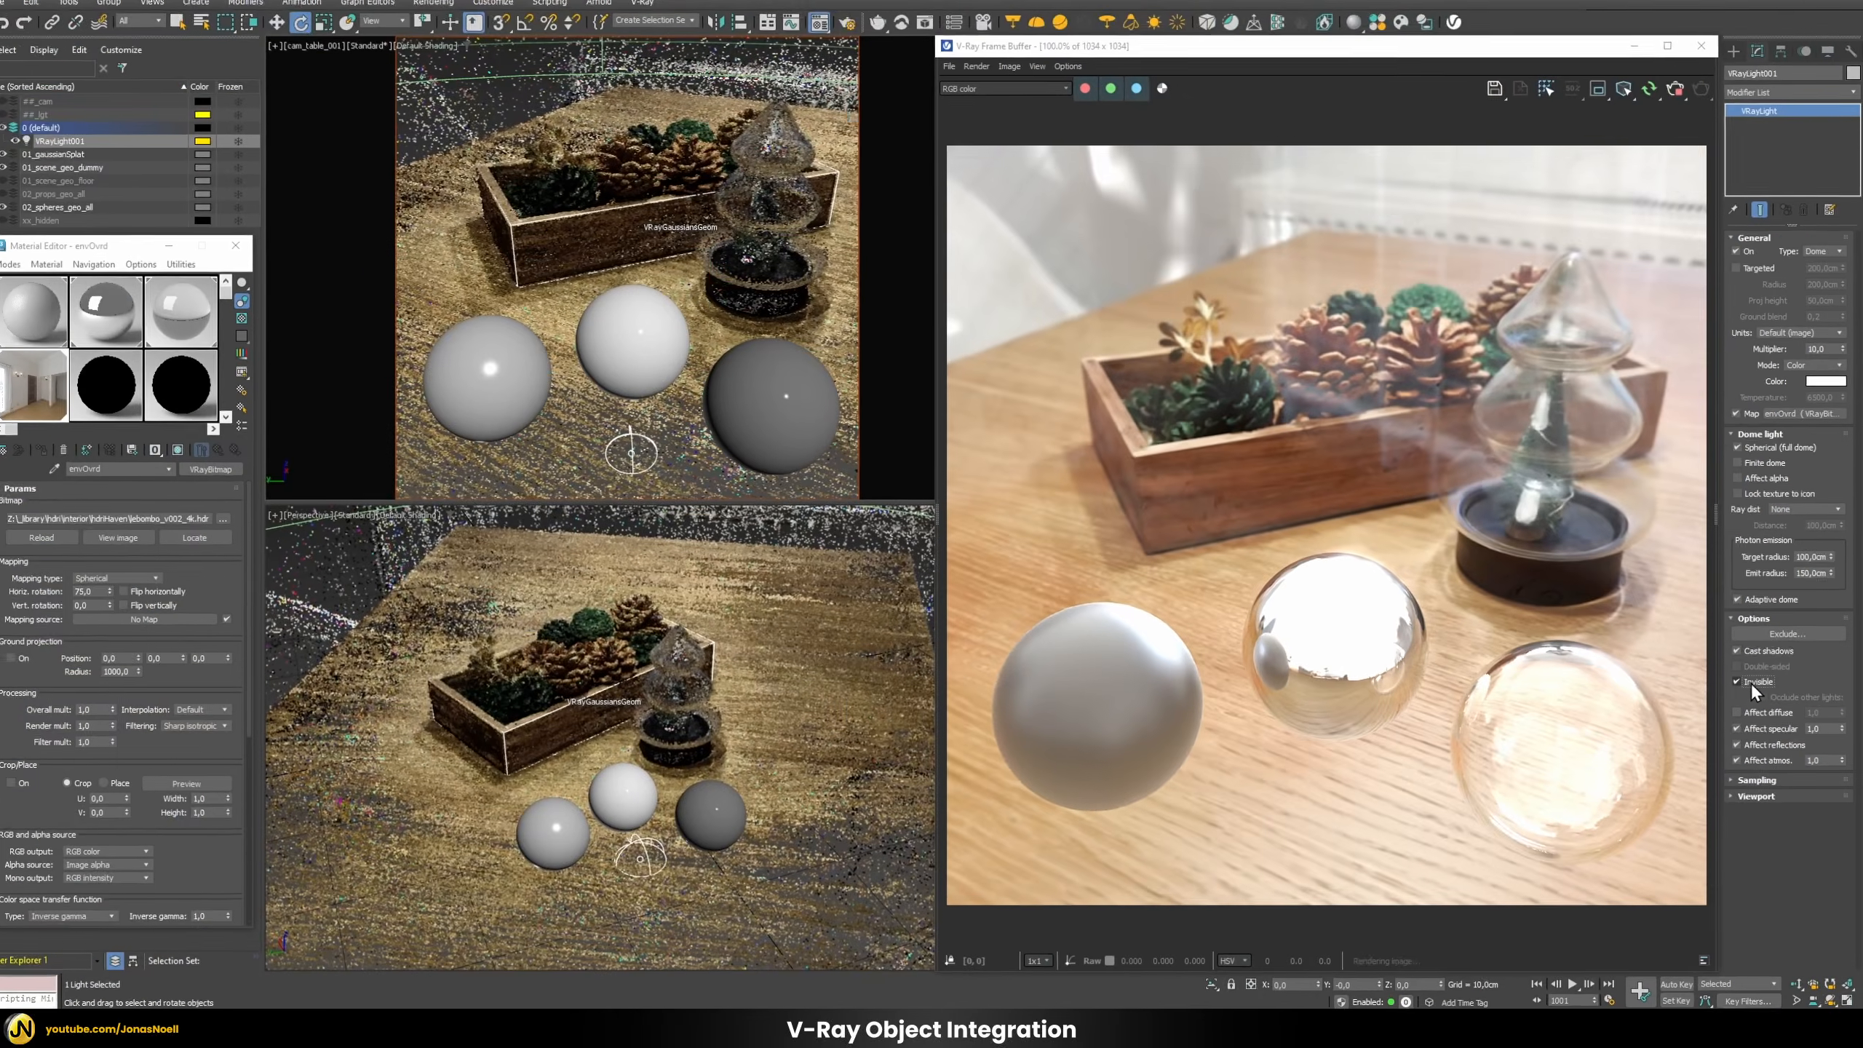
click(1643, 596)
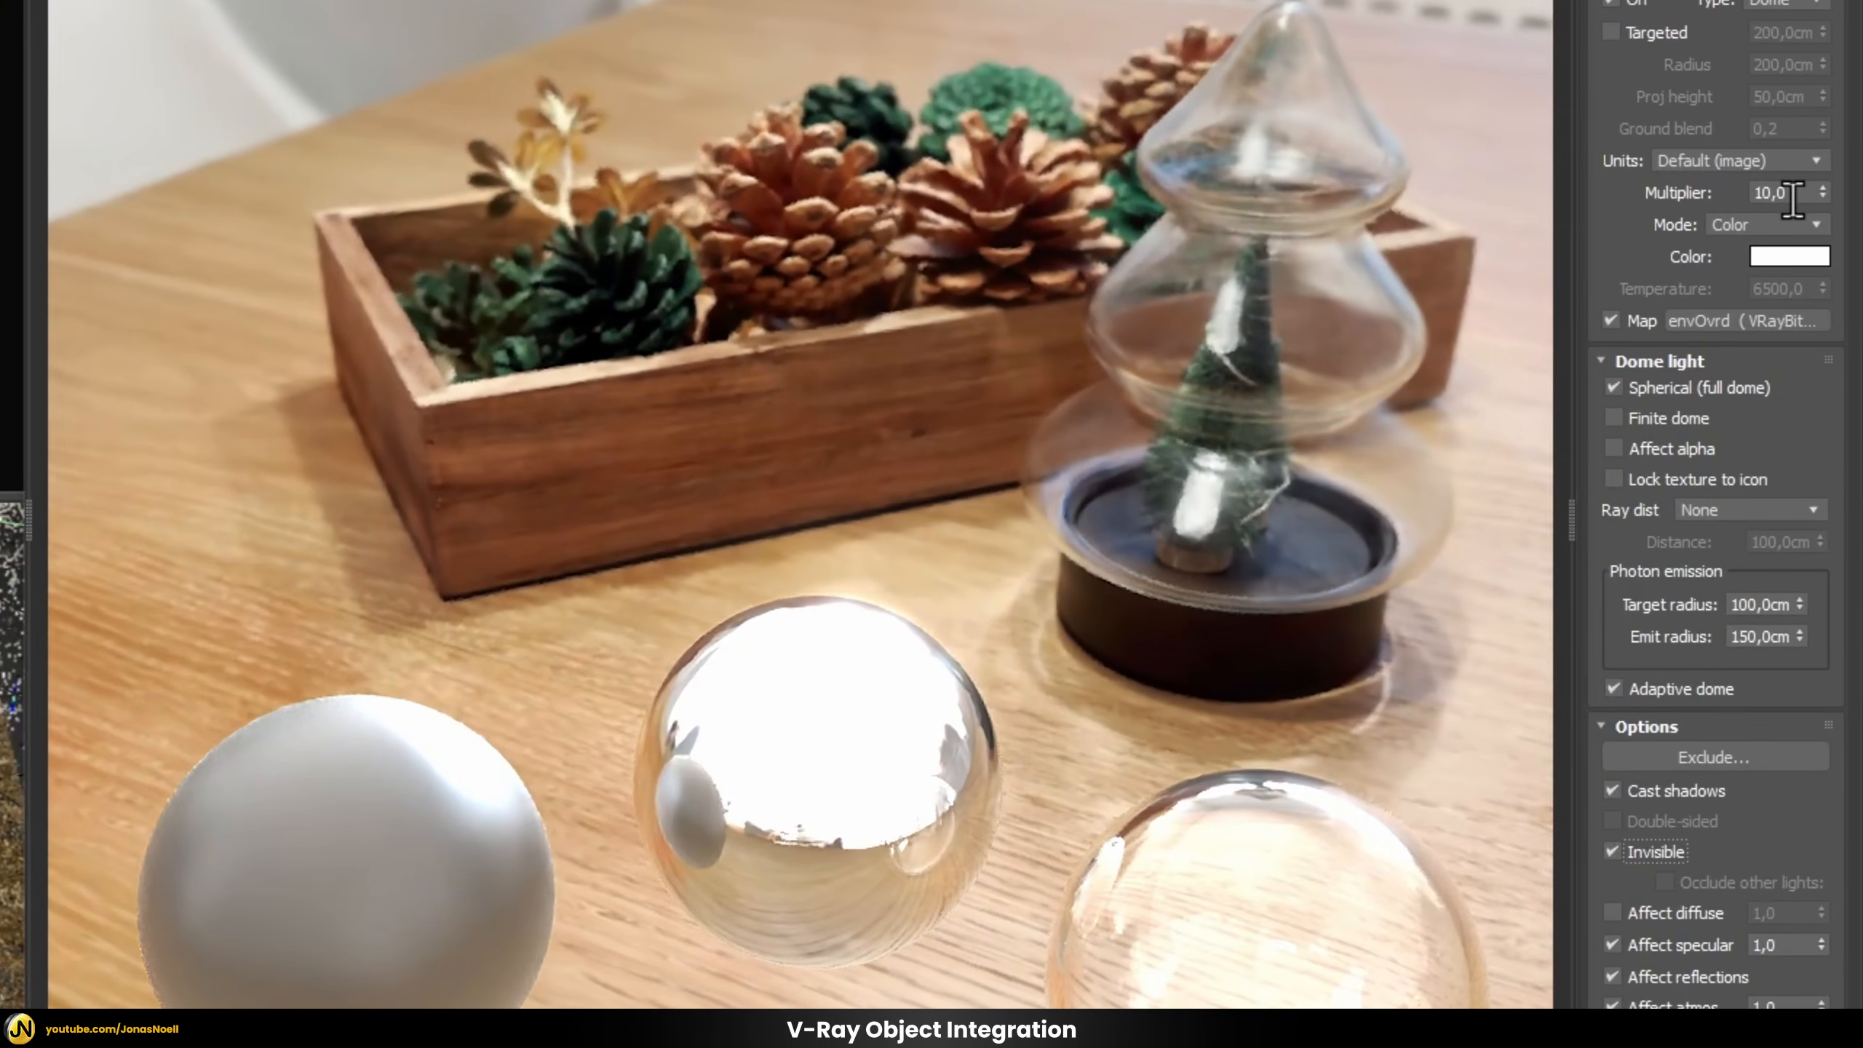
Step: Set the dome light's multiplier to 2 and check the chrome sphere's reflections in the render
click(1831, 261)
text(2)
key(Return)
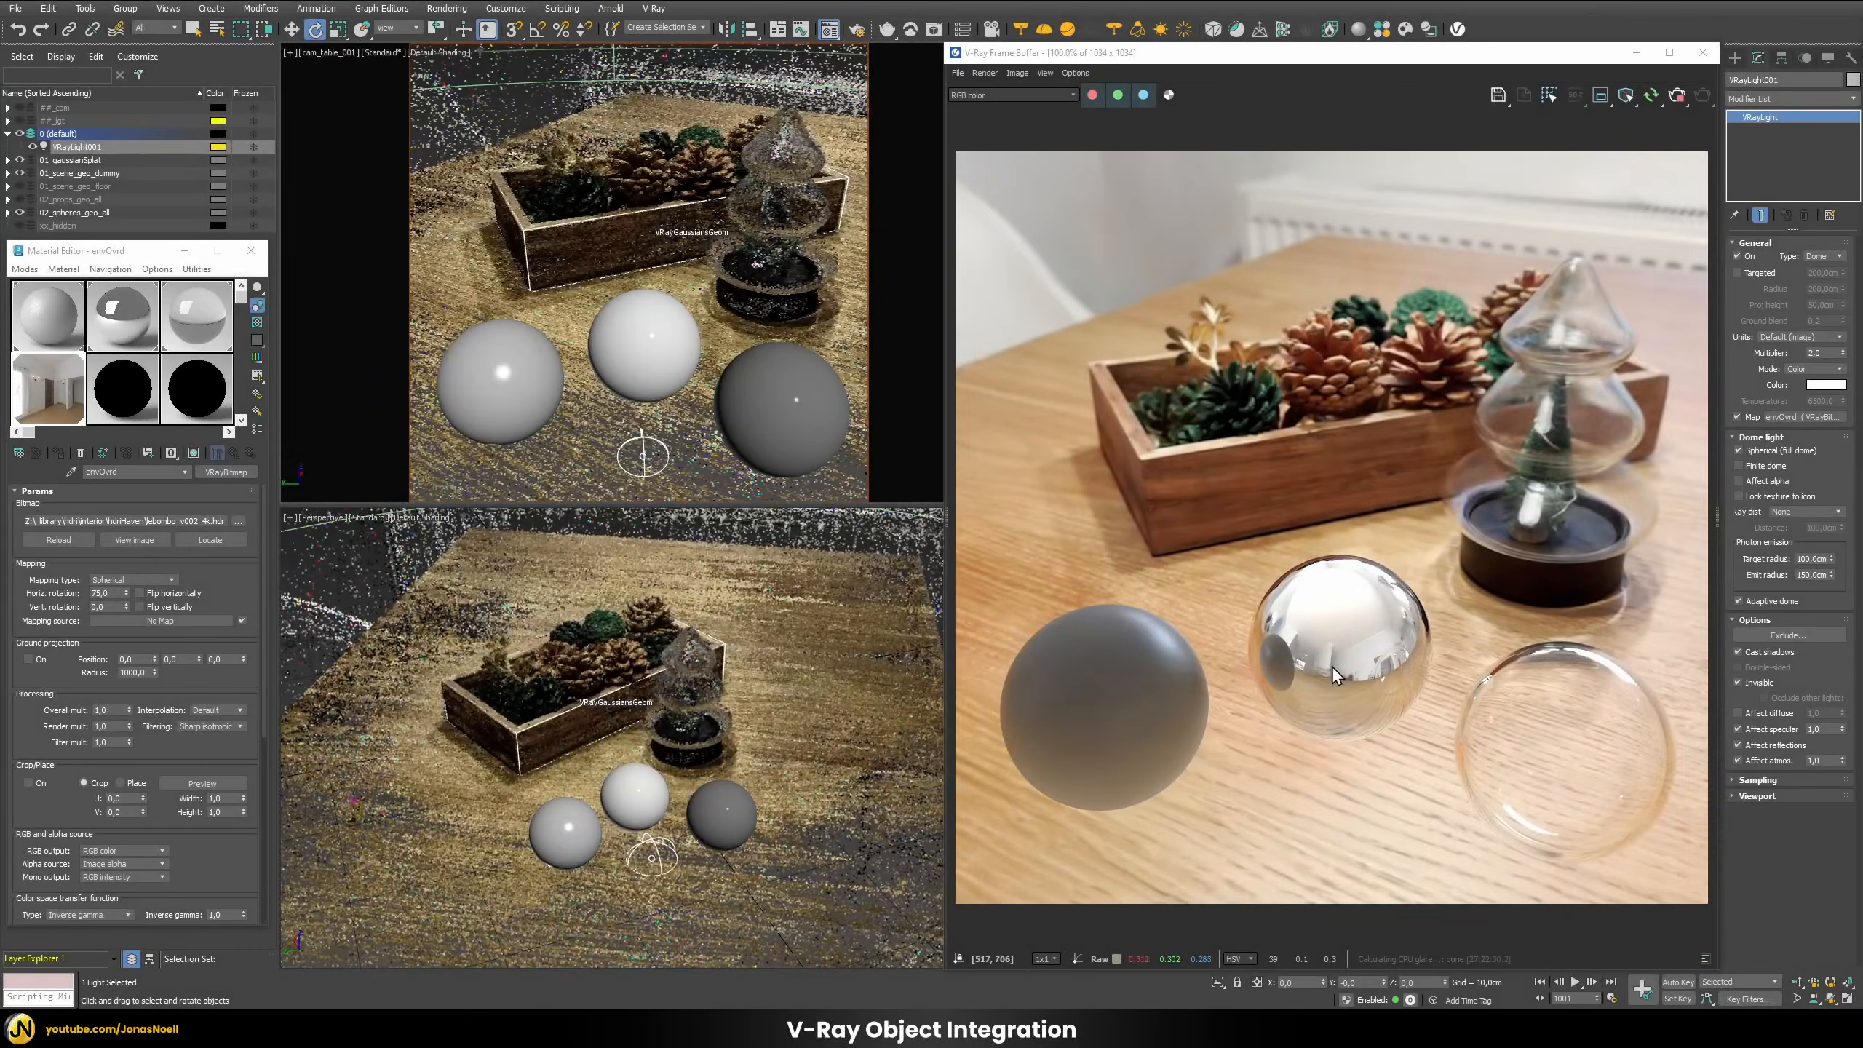
scroll(1332, 666, up, 4)
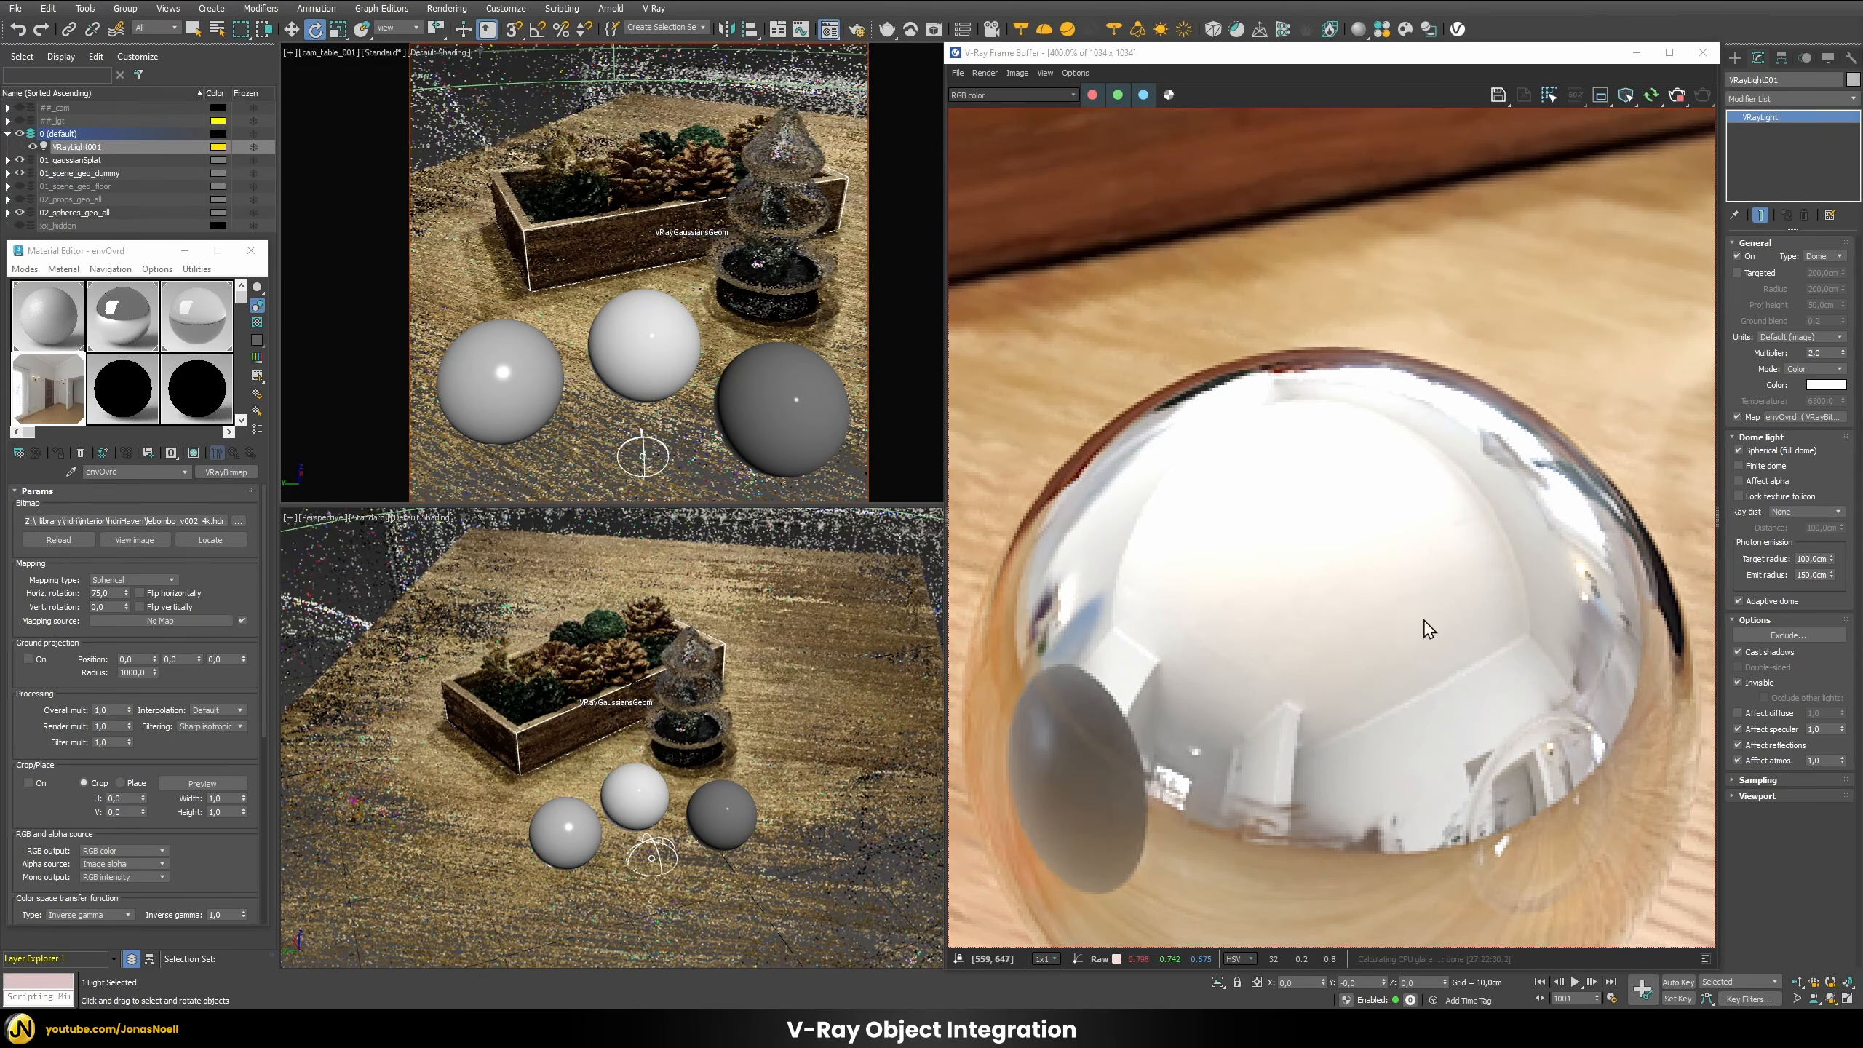
scroll(1428, 584, down, 4)
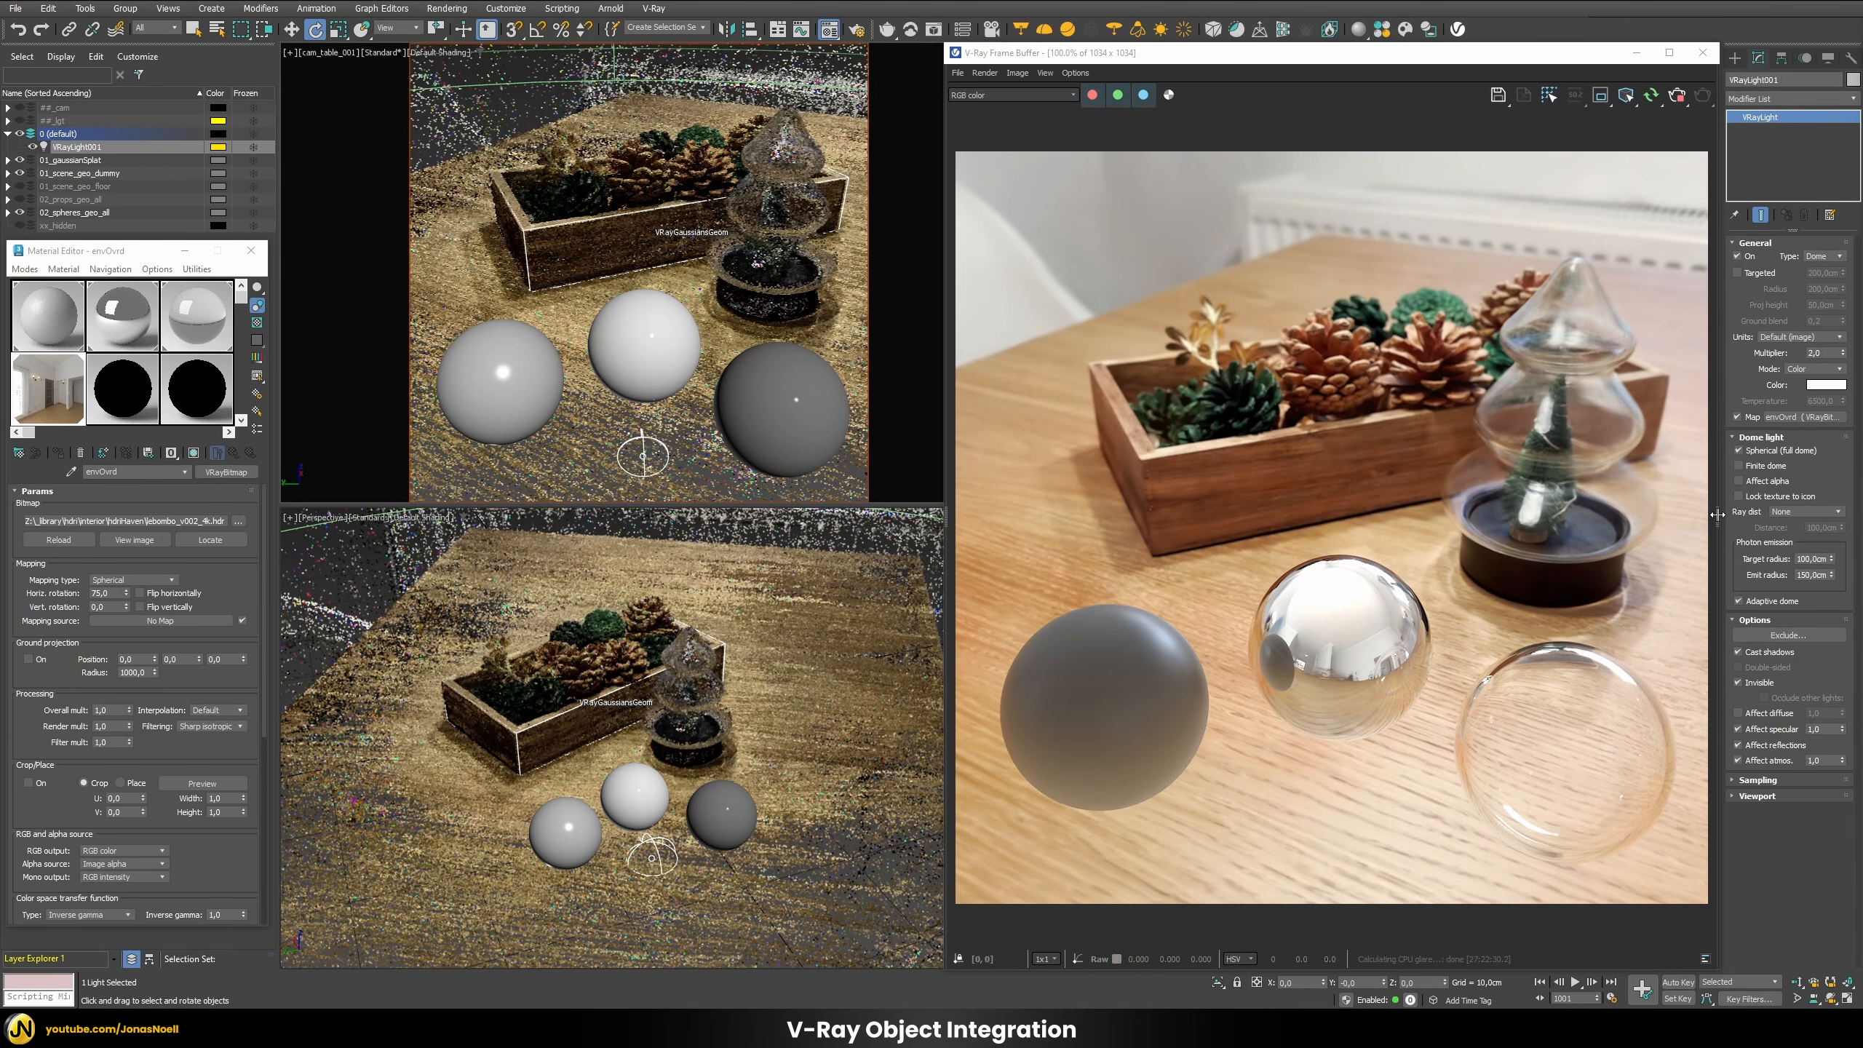
Step: Turn on the Filmic tonemap layer in the frame buffer and check the chrome sphere's reflections up close
drag(1717, 514, 1613, 515)
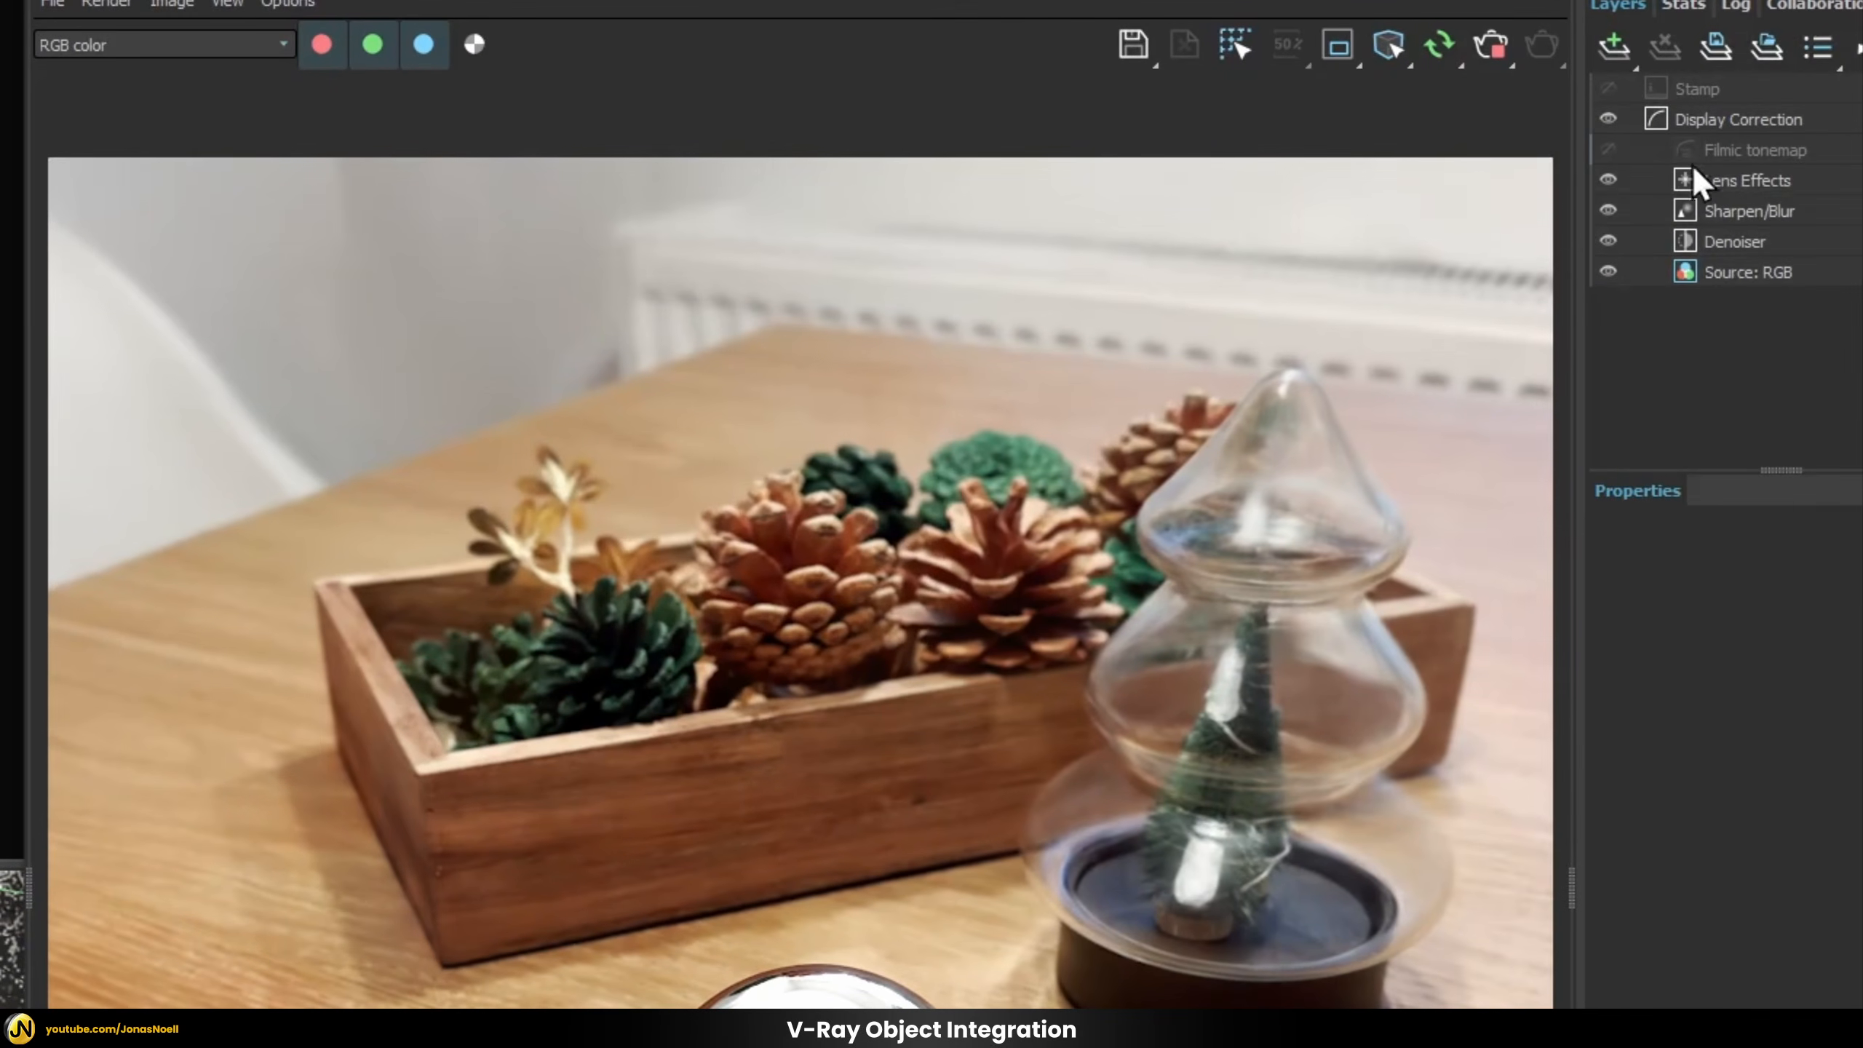
click(1749, 150)
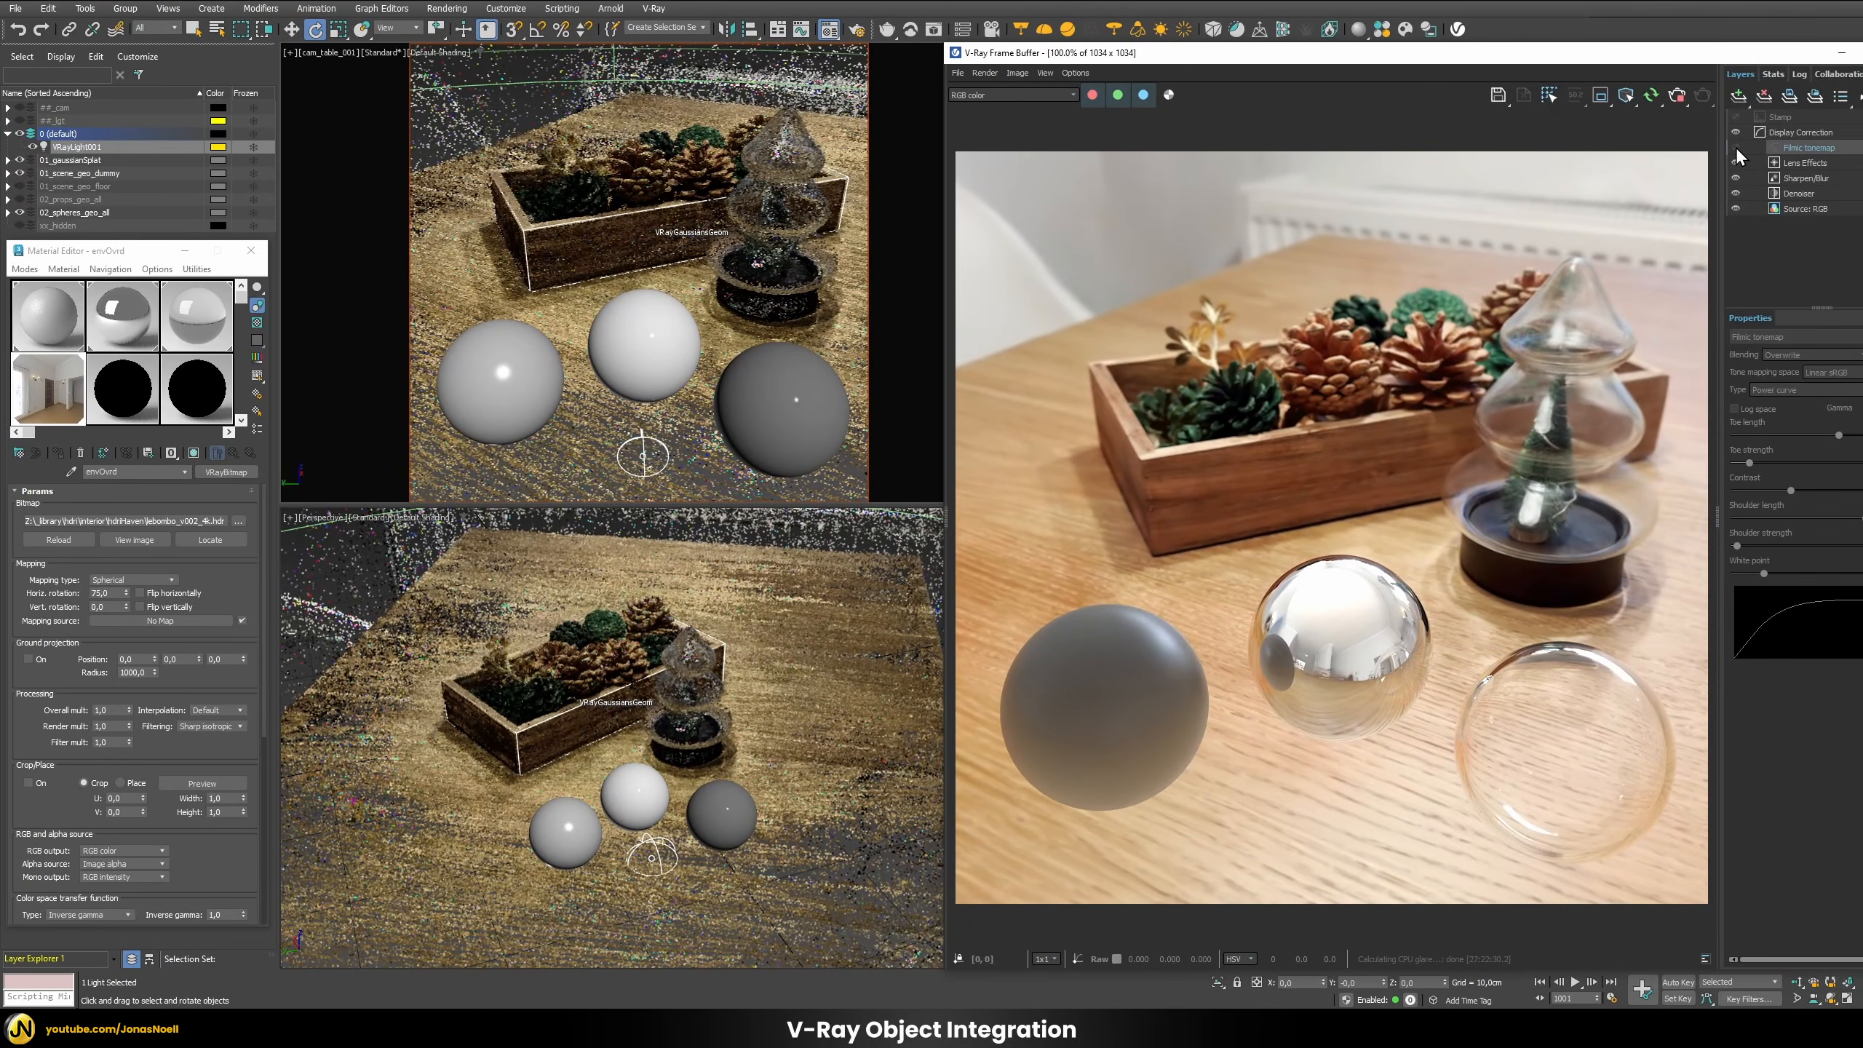
click(1735, 147)
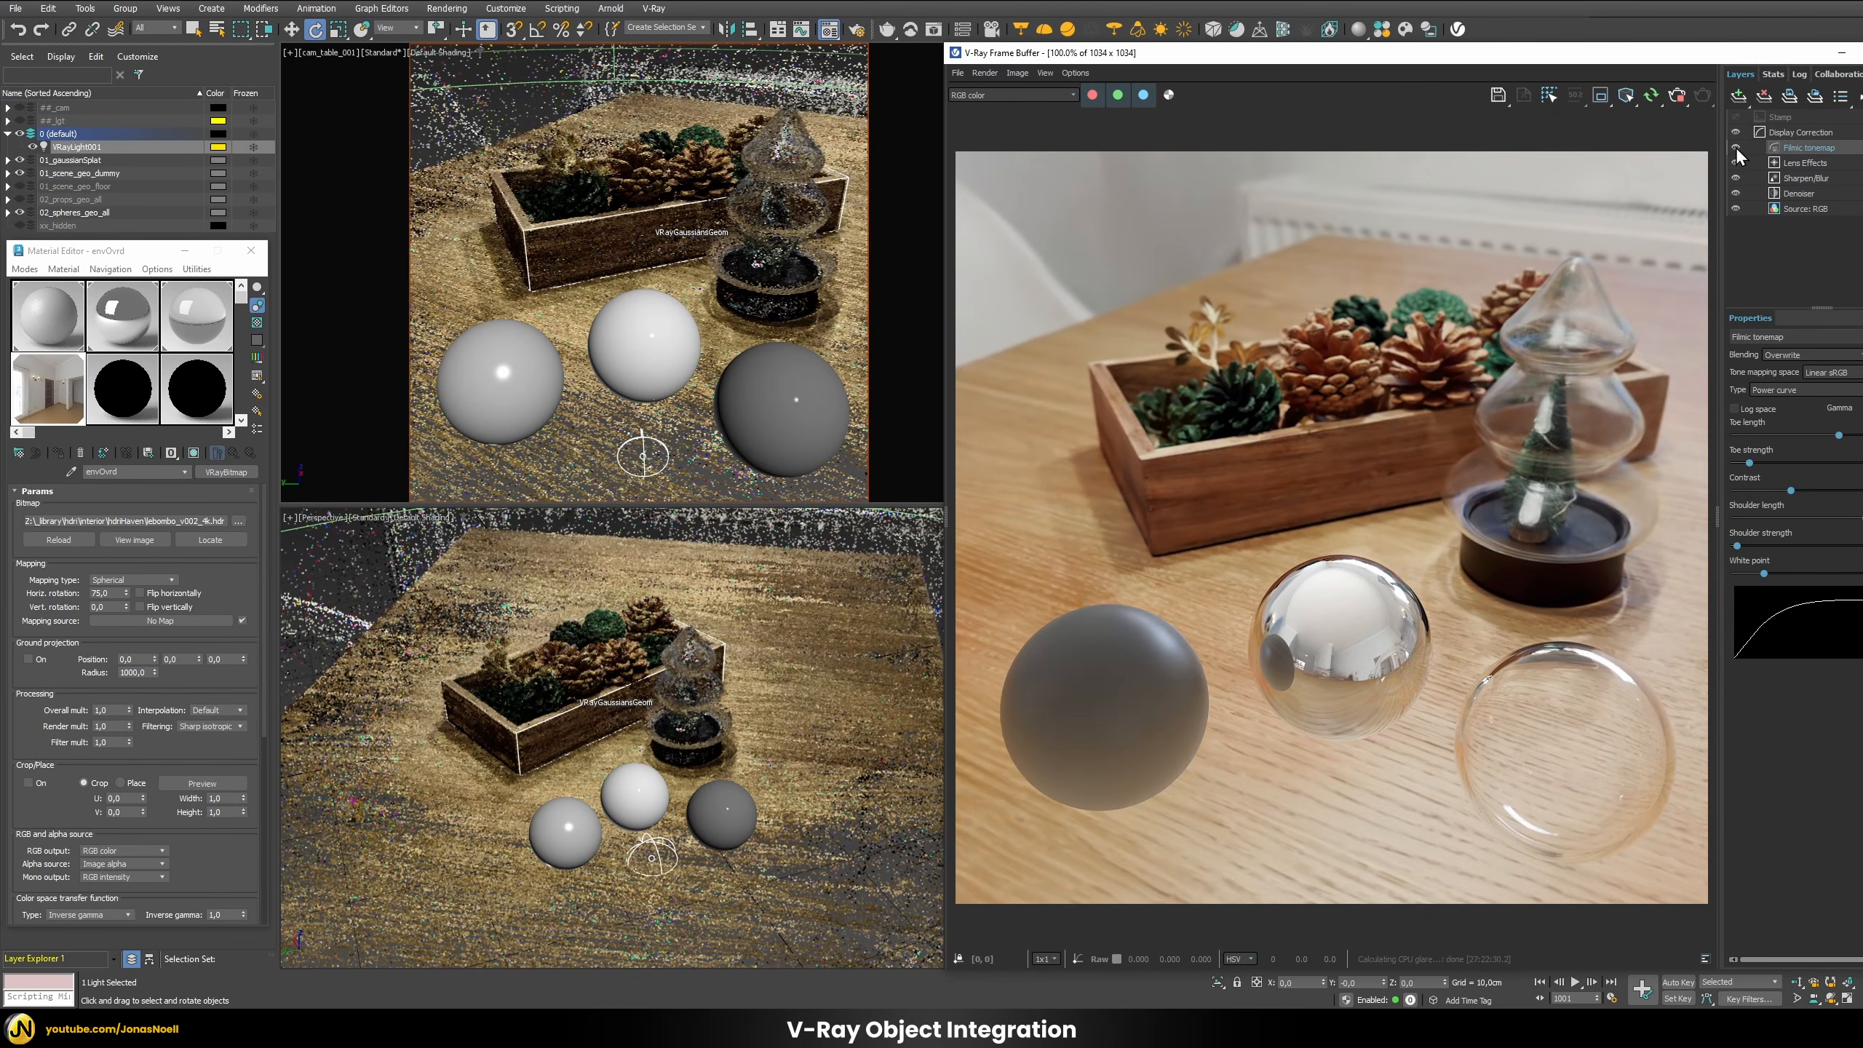
click(1713, 515)
scroll(1365, 644, up, 3)
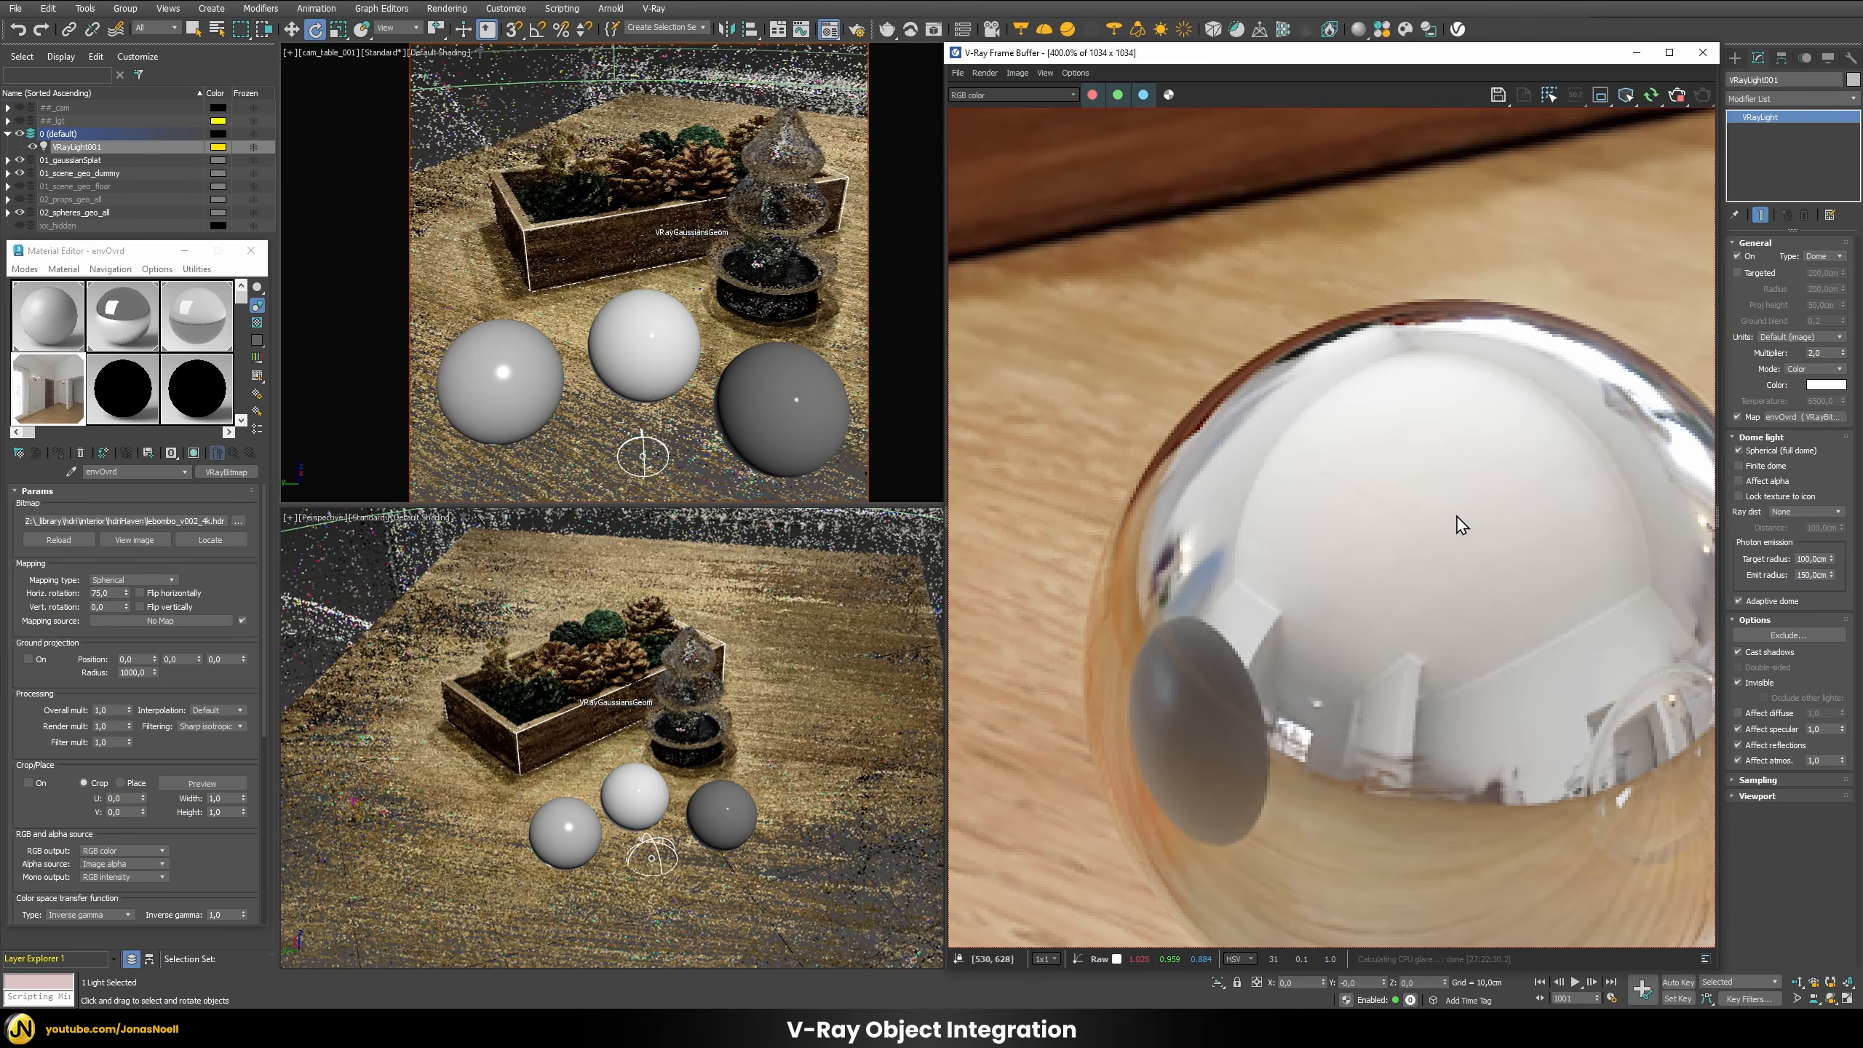
scroll(1462, 525, down, 3)
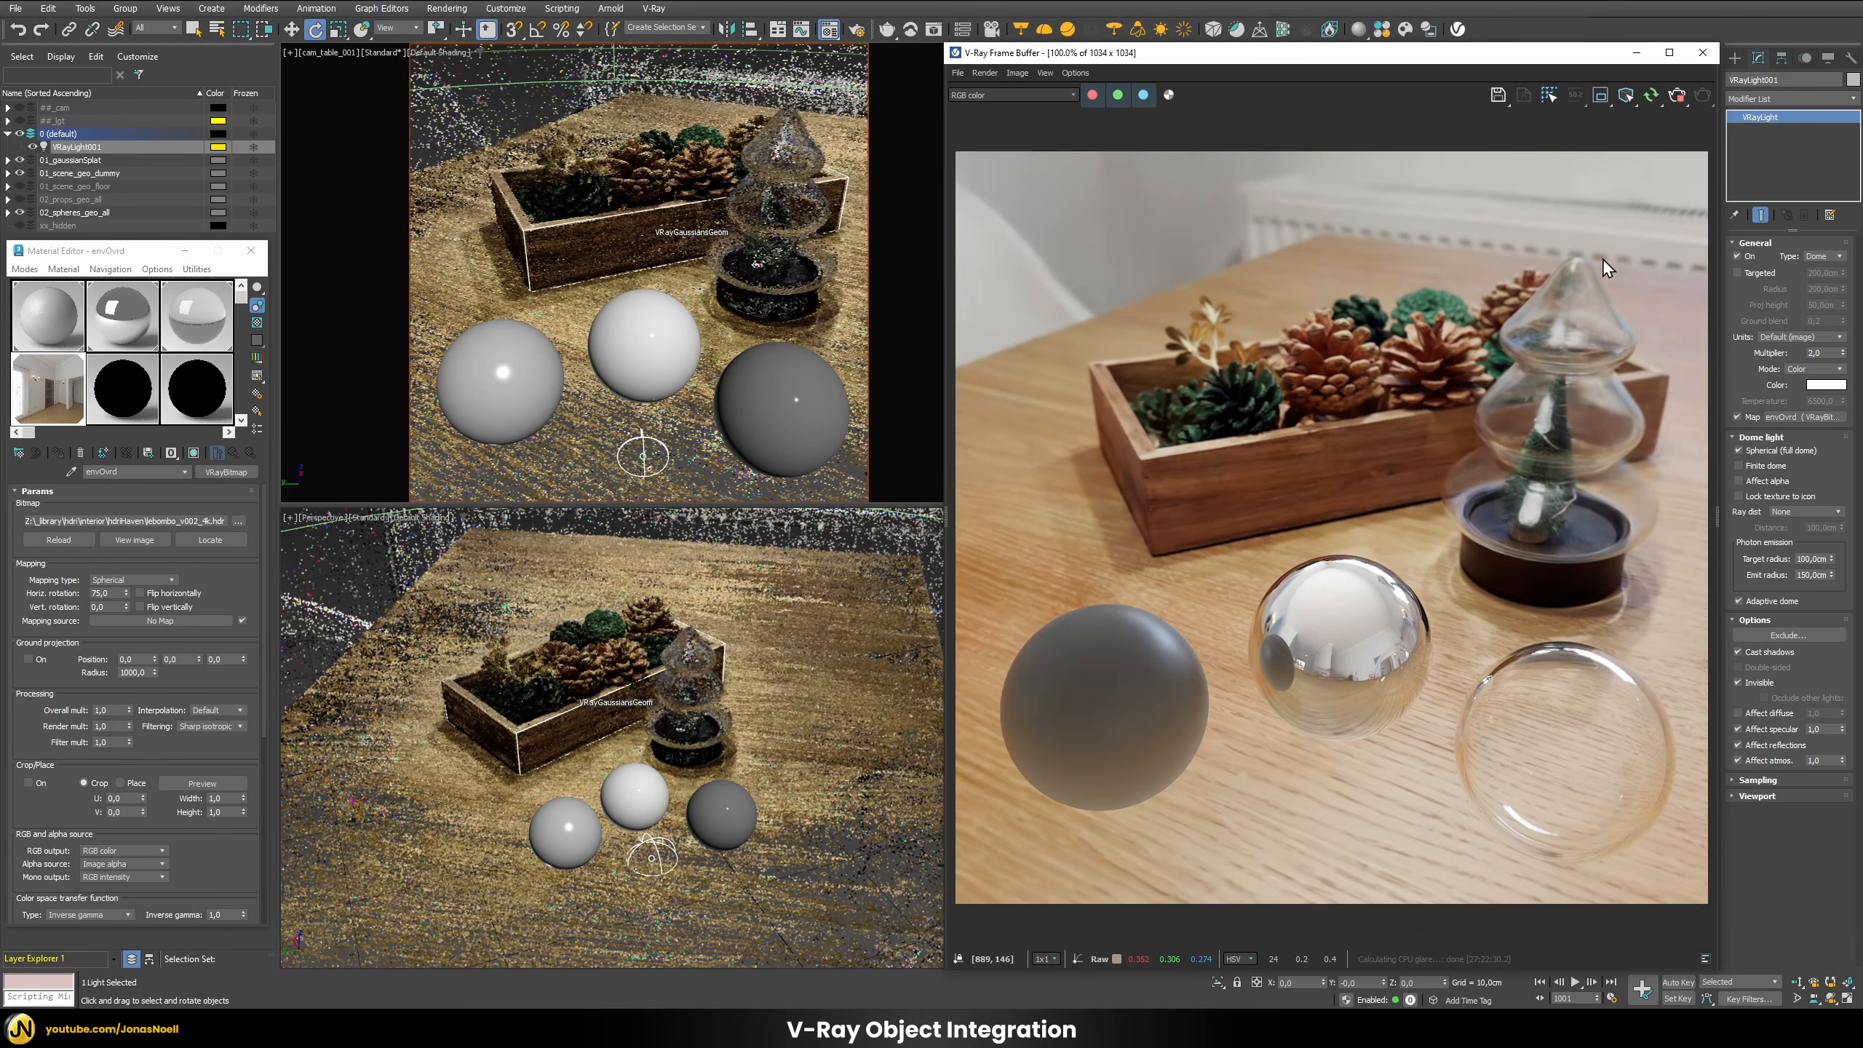
Step: Toggle the Filmic tonemap layer off and on to compare the render with and without it, leaving it on
click(1718, 519)
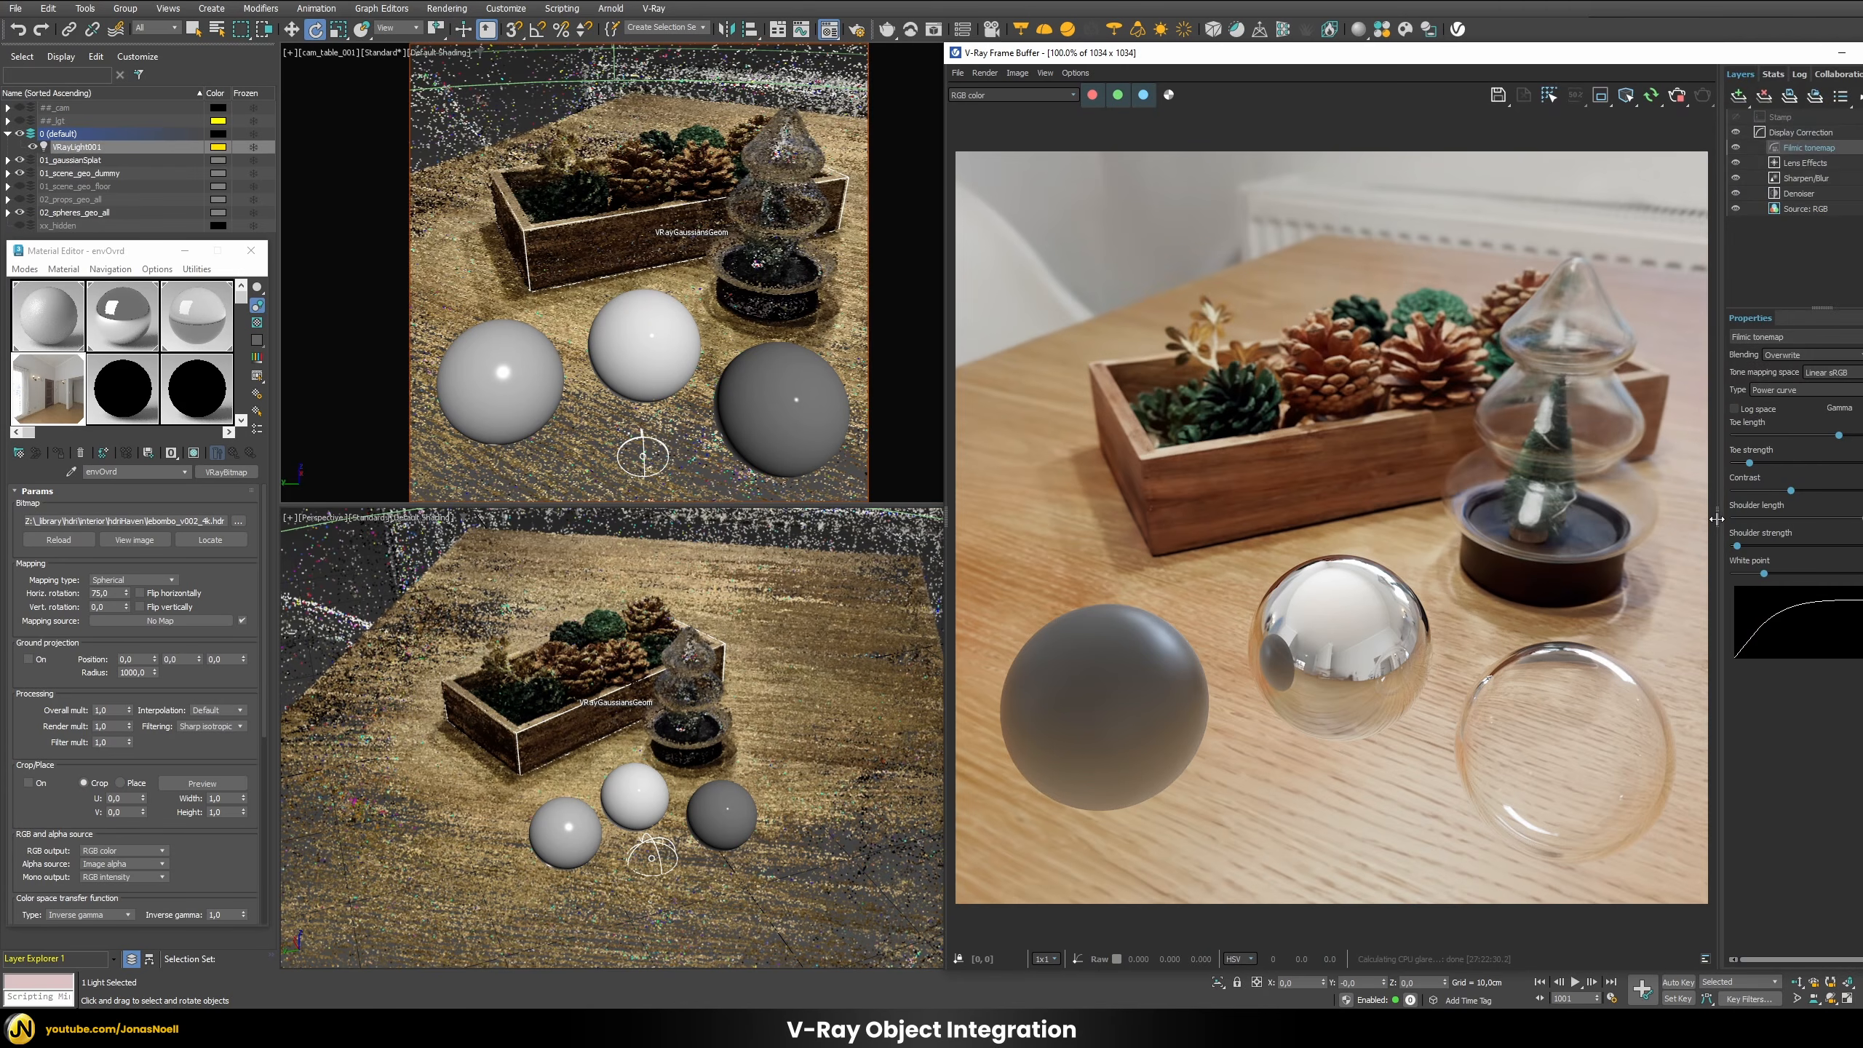
click(1736, 147)
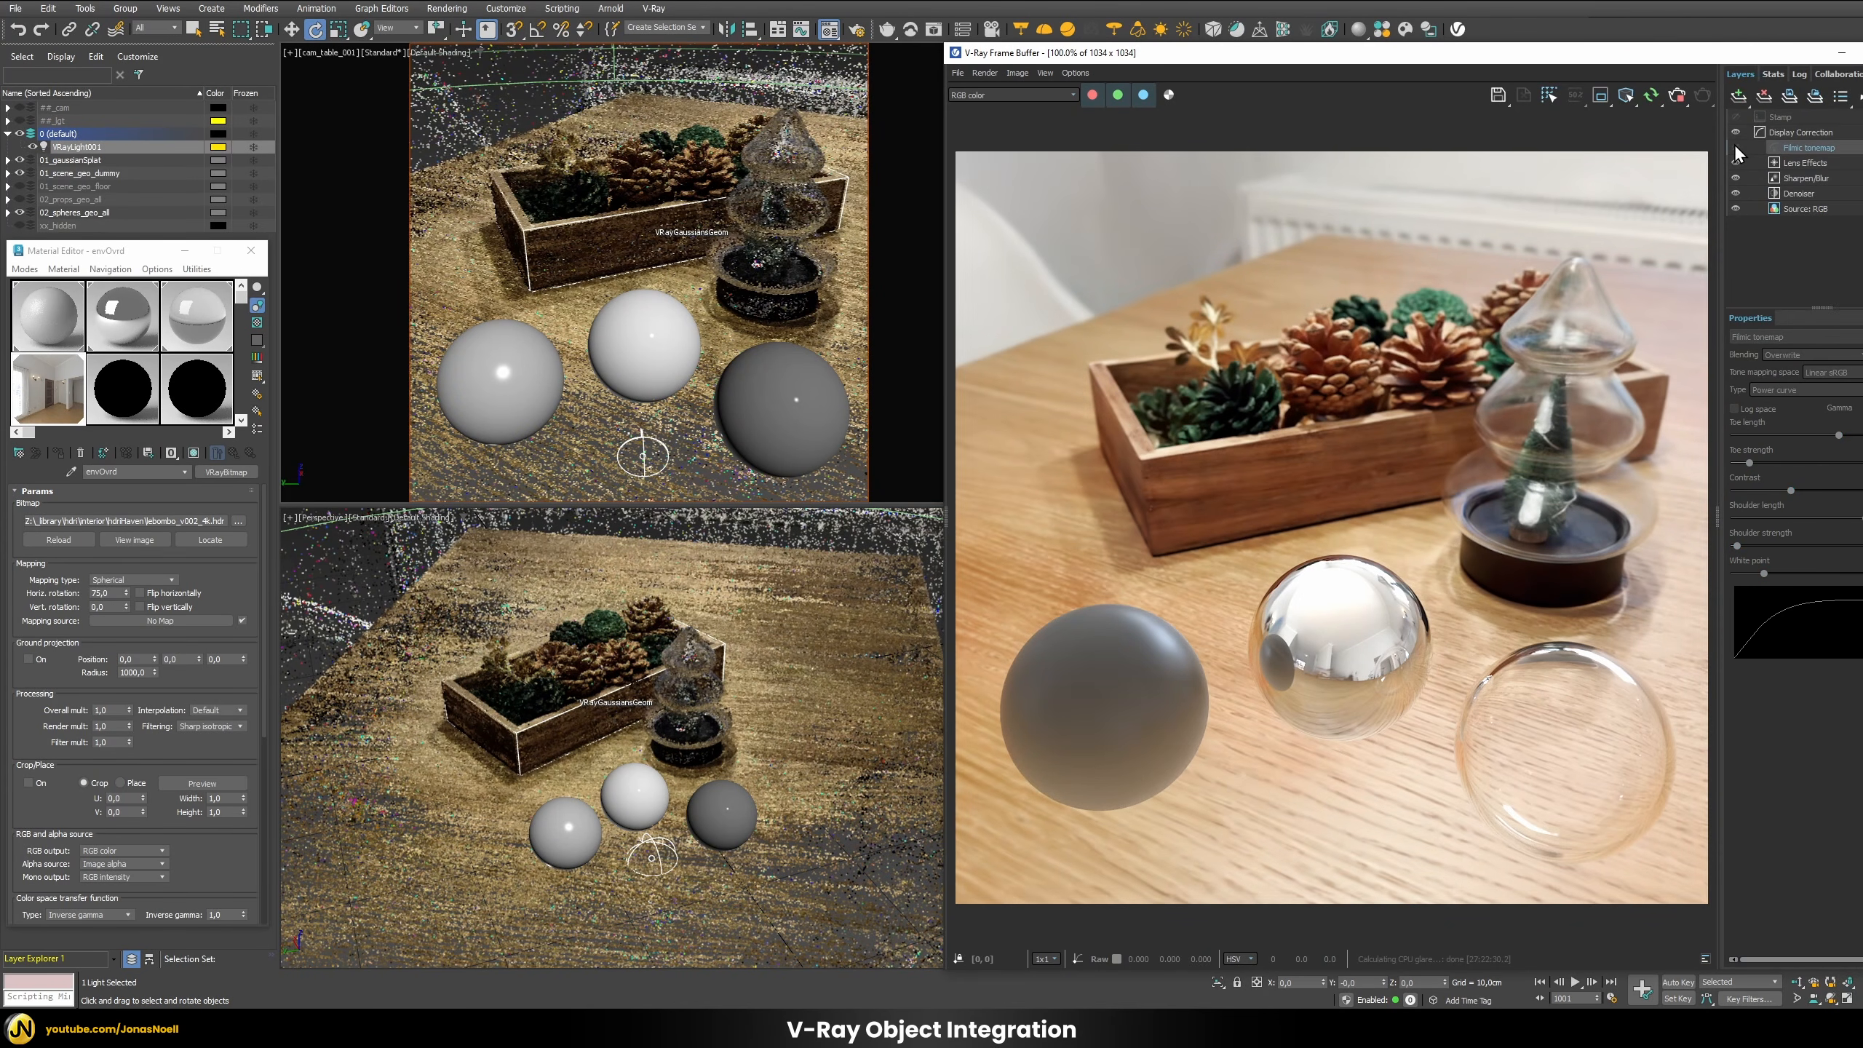
click(1735, 144)
click(1735, 144)
click(1735, 144)
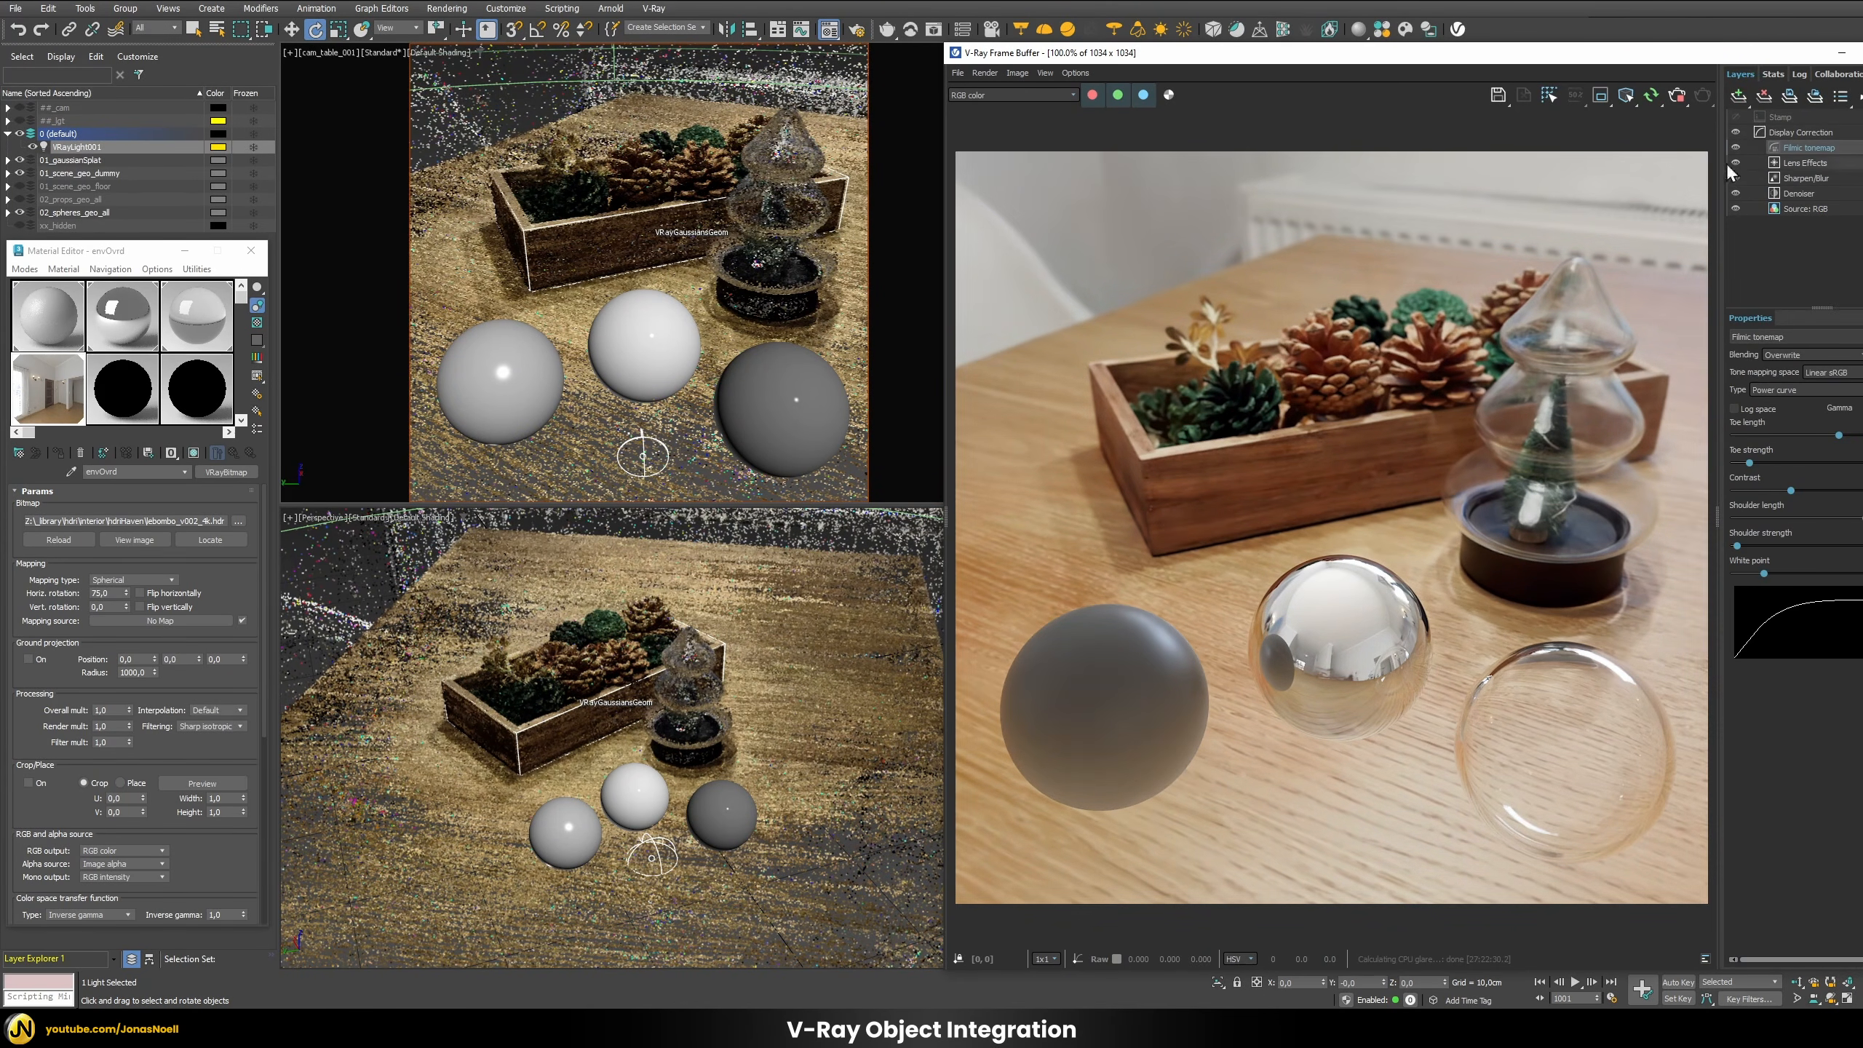
click(1716, 519)
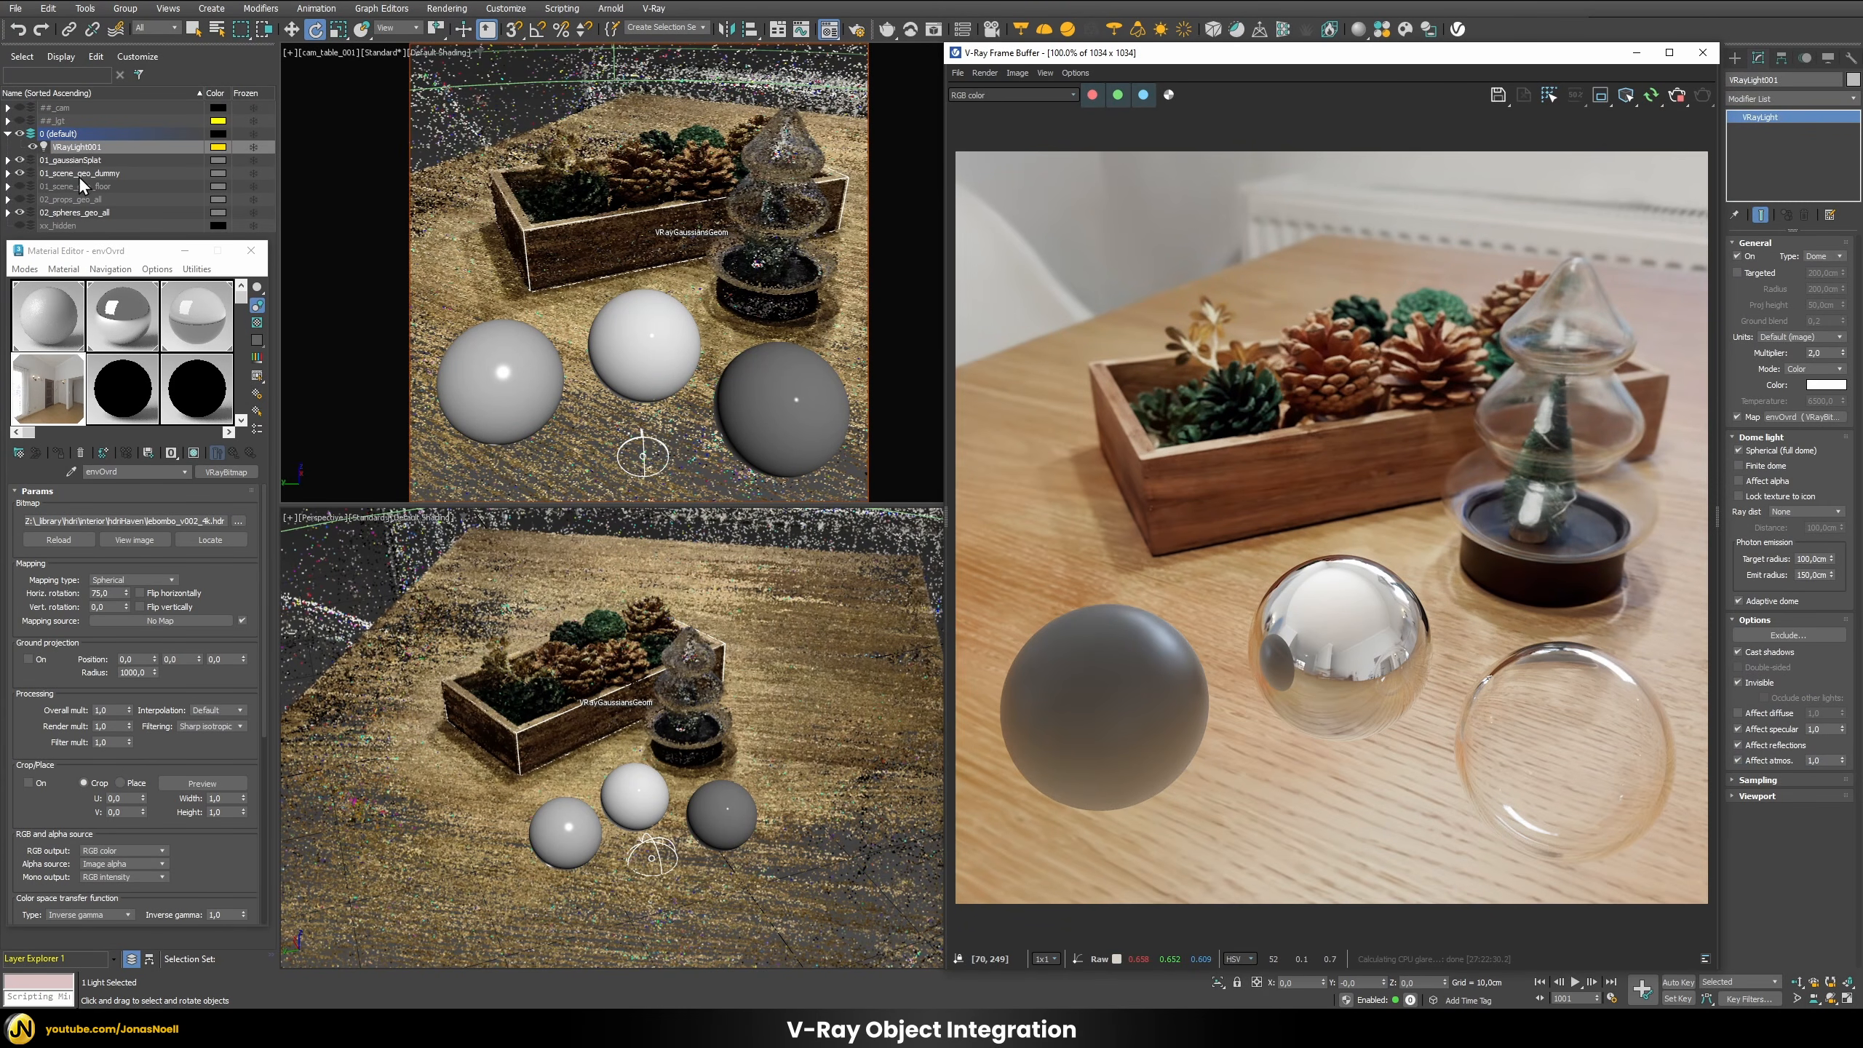
Step: Try an intensity of 2 on the Gaussian splat and settle on 1,15
click(7, 160)
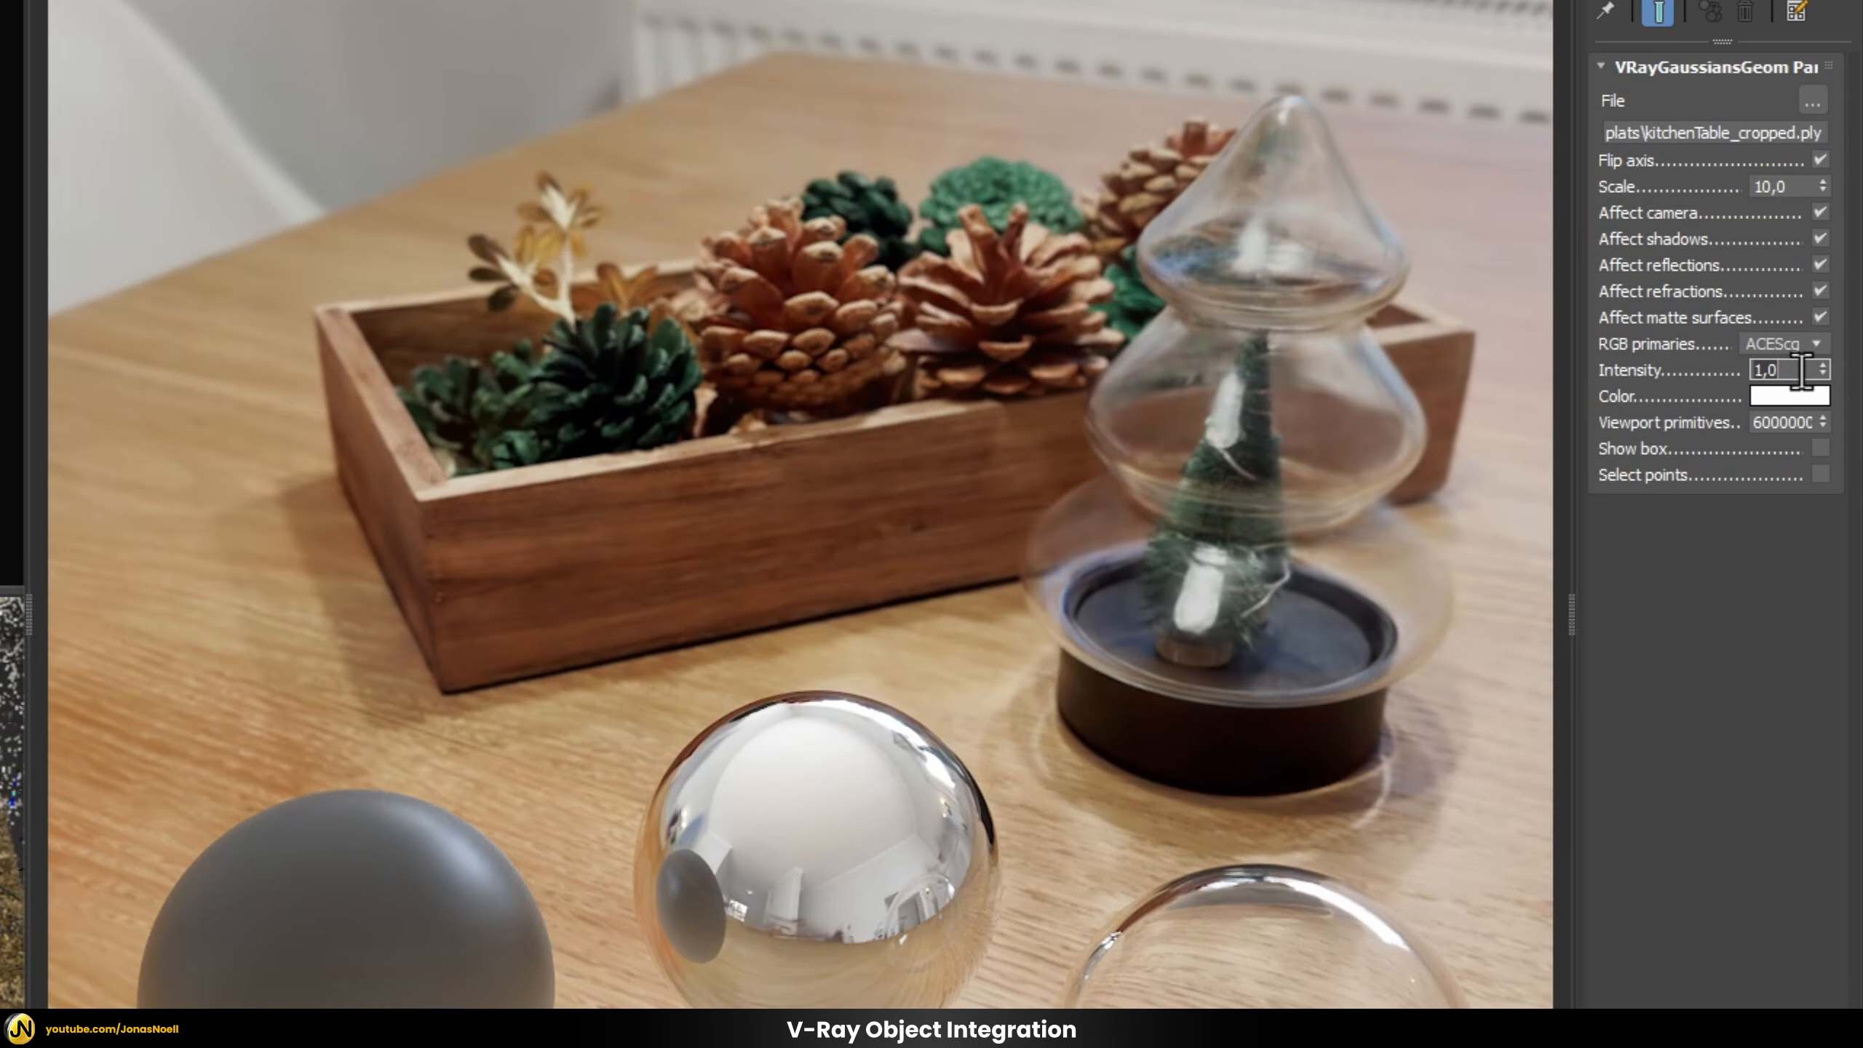
text(2)
key(Return)
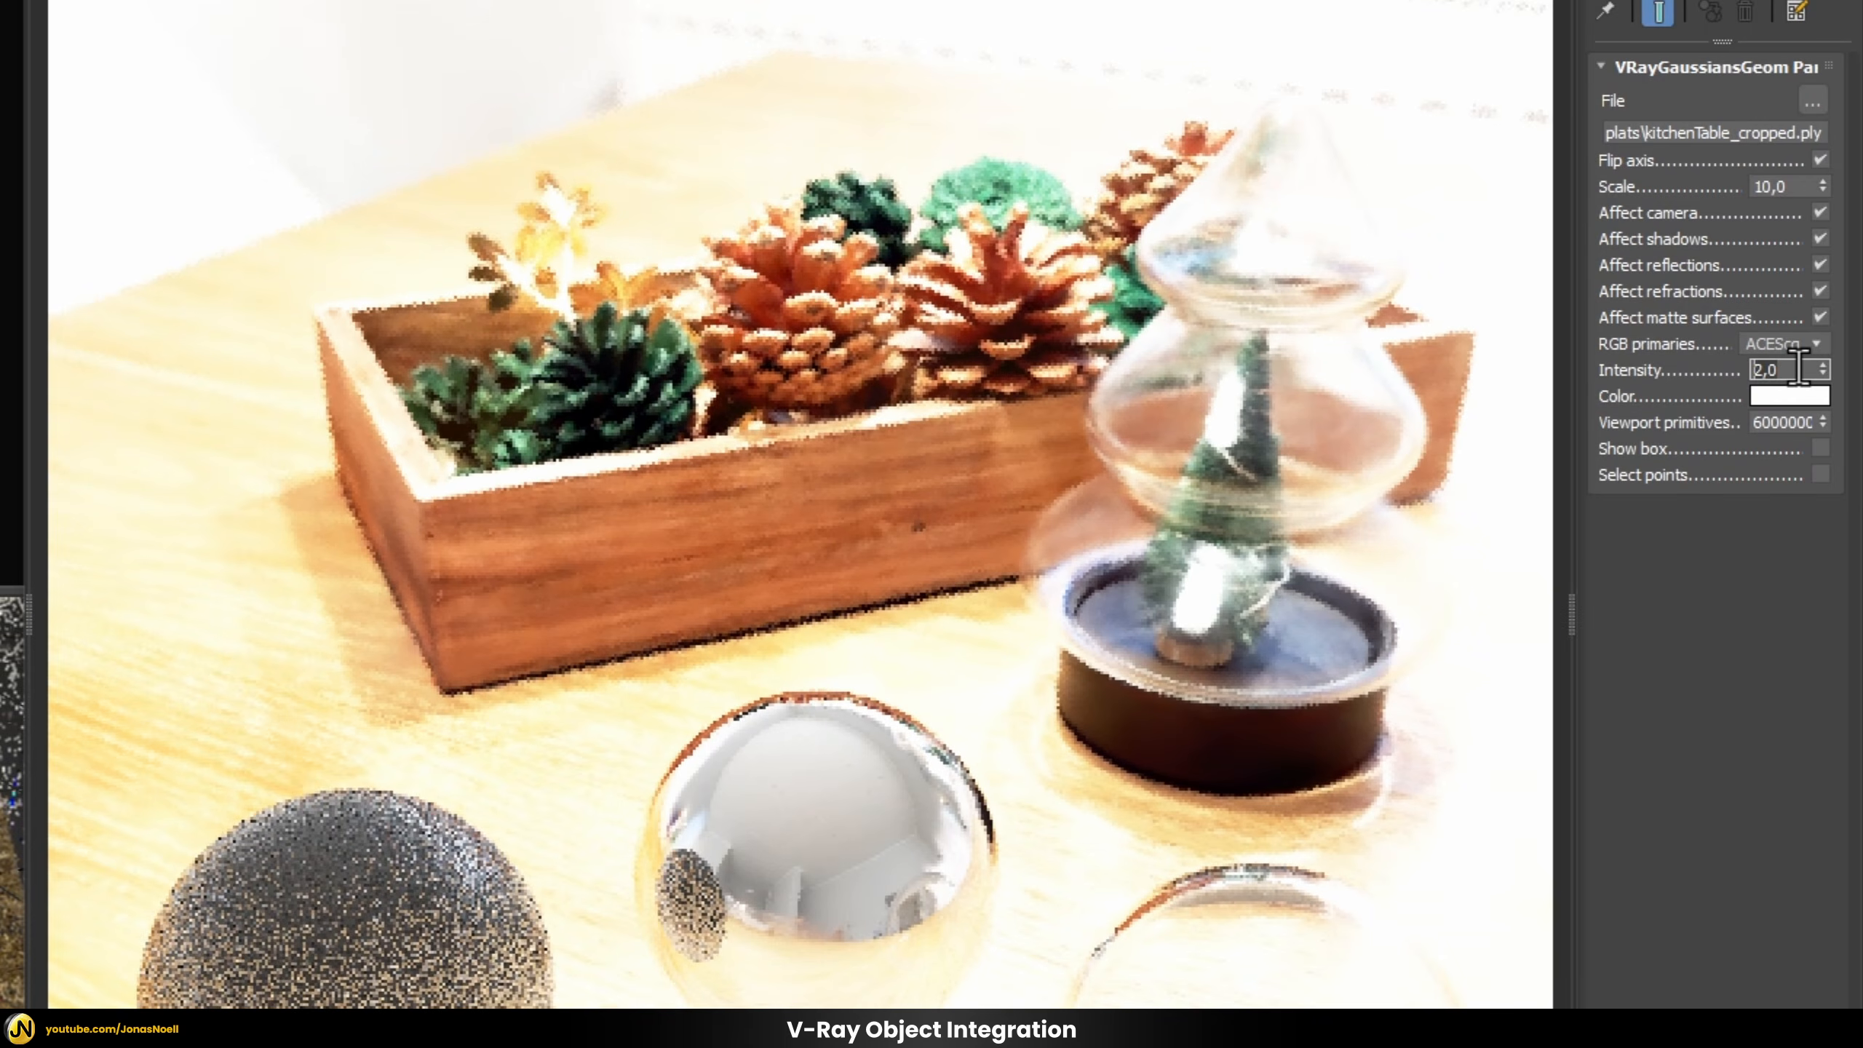
text(1,)
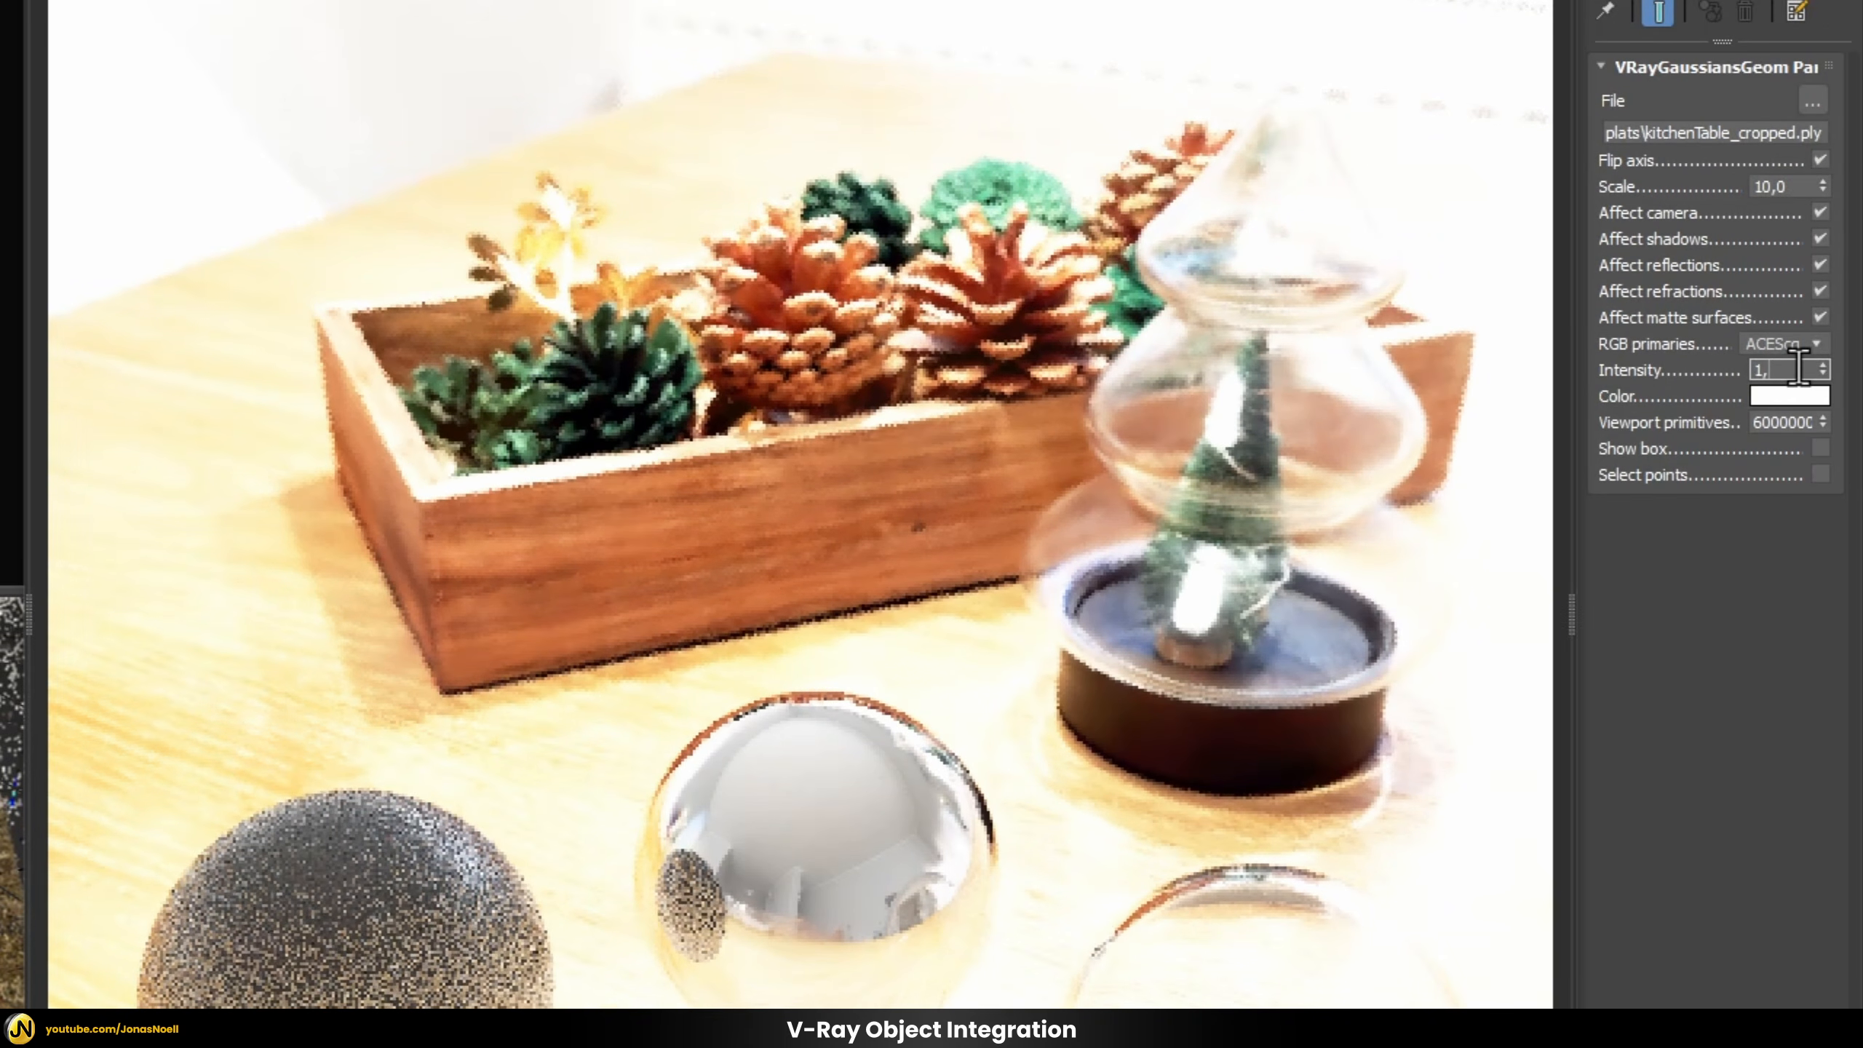
text(15)
key(Return)
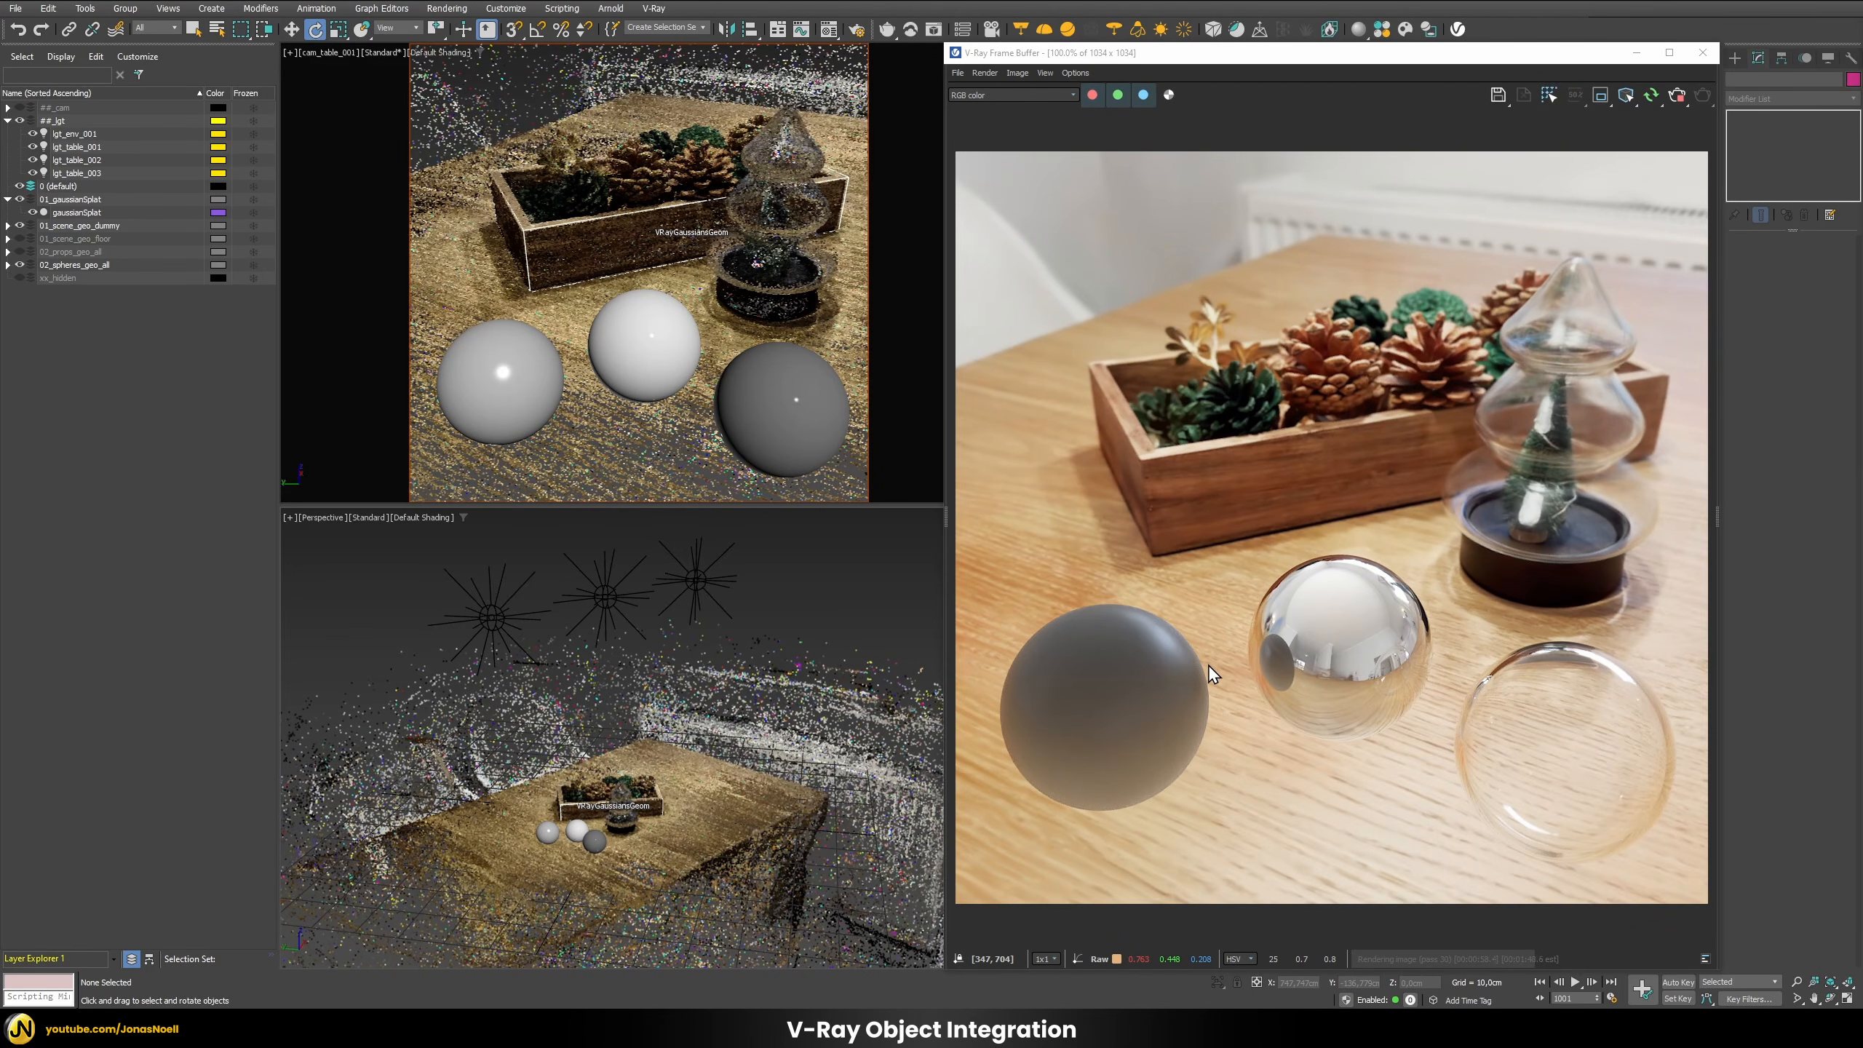
Step: Unhide the 01_scene_geo_floor layer and review the floor plane's matte settings in its V-Ray object properties
click(20, 239)
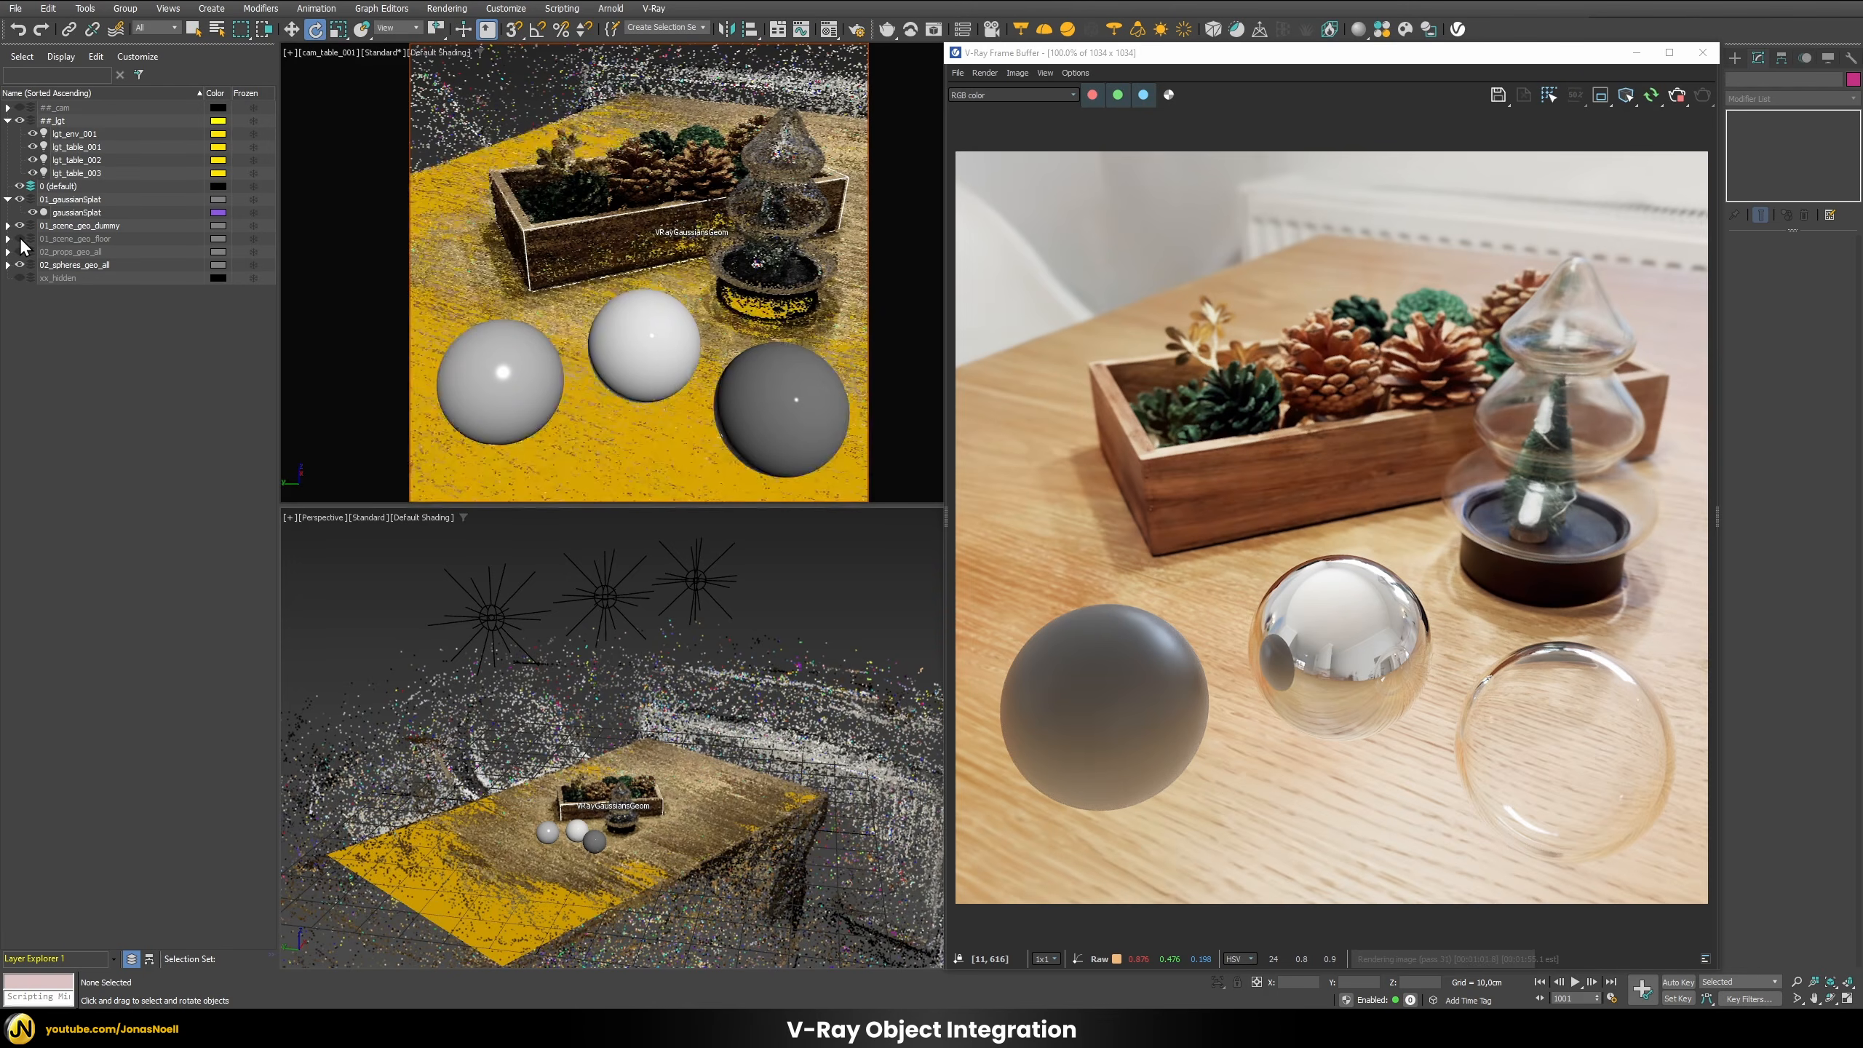
click(461, 895)
right_click(462, 814)
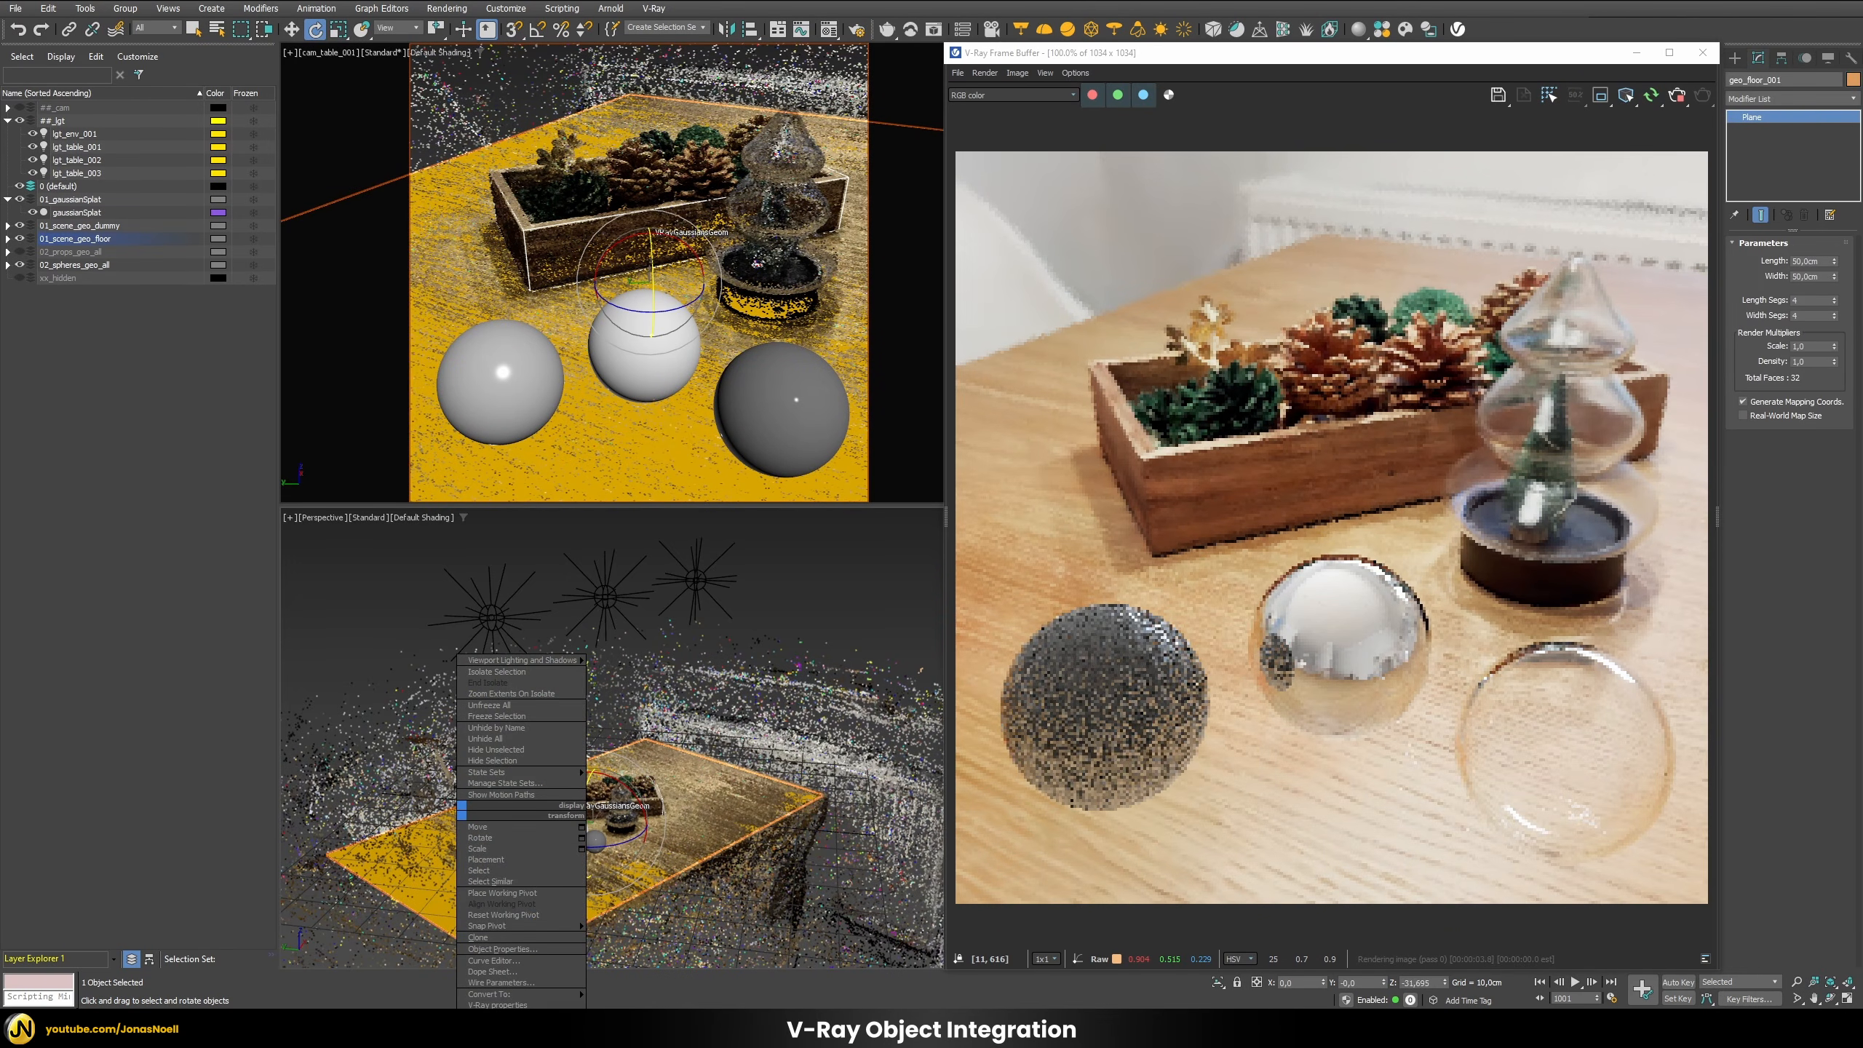
click(497, 1005)
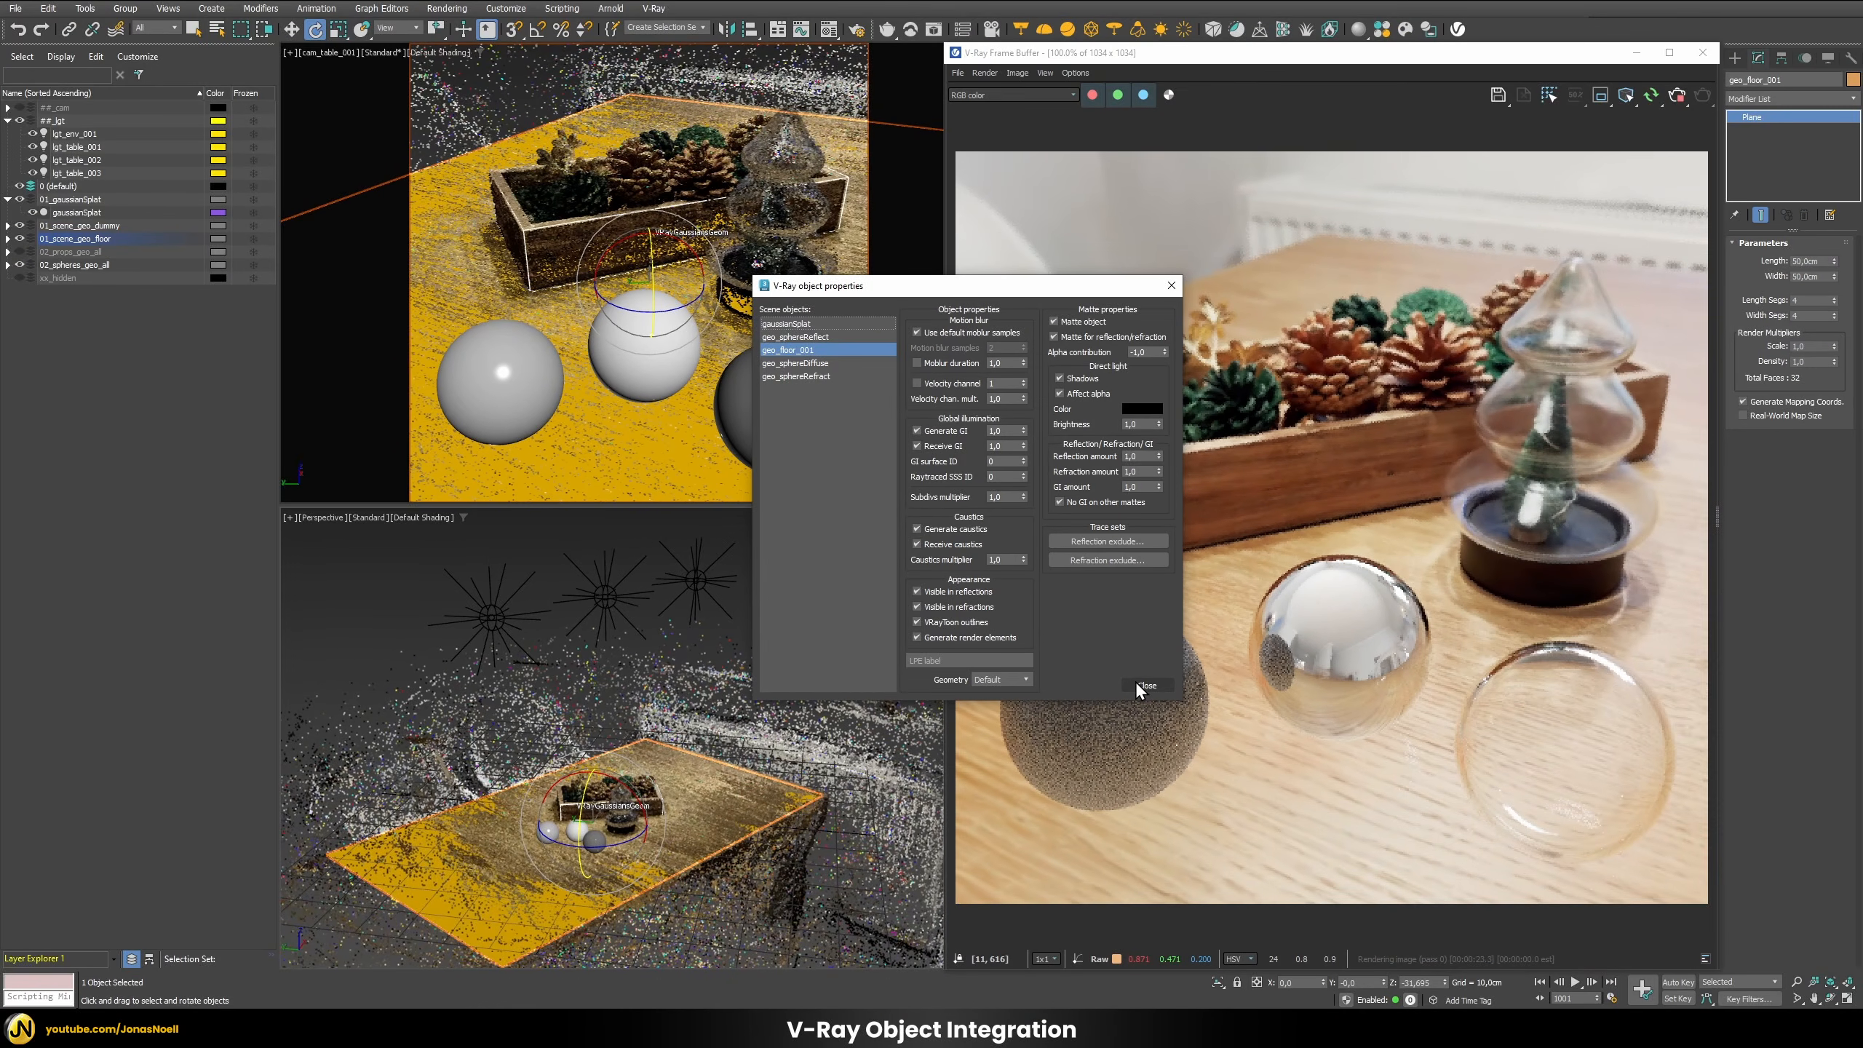
click(1138, 685)
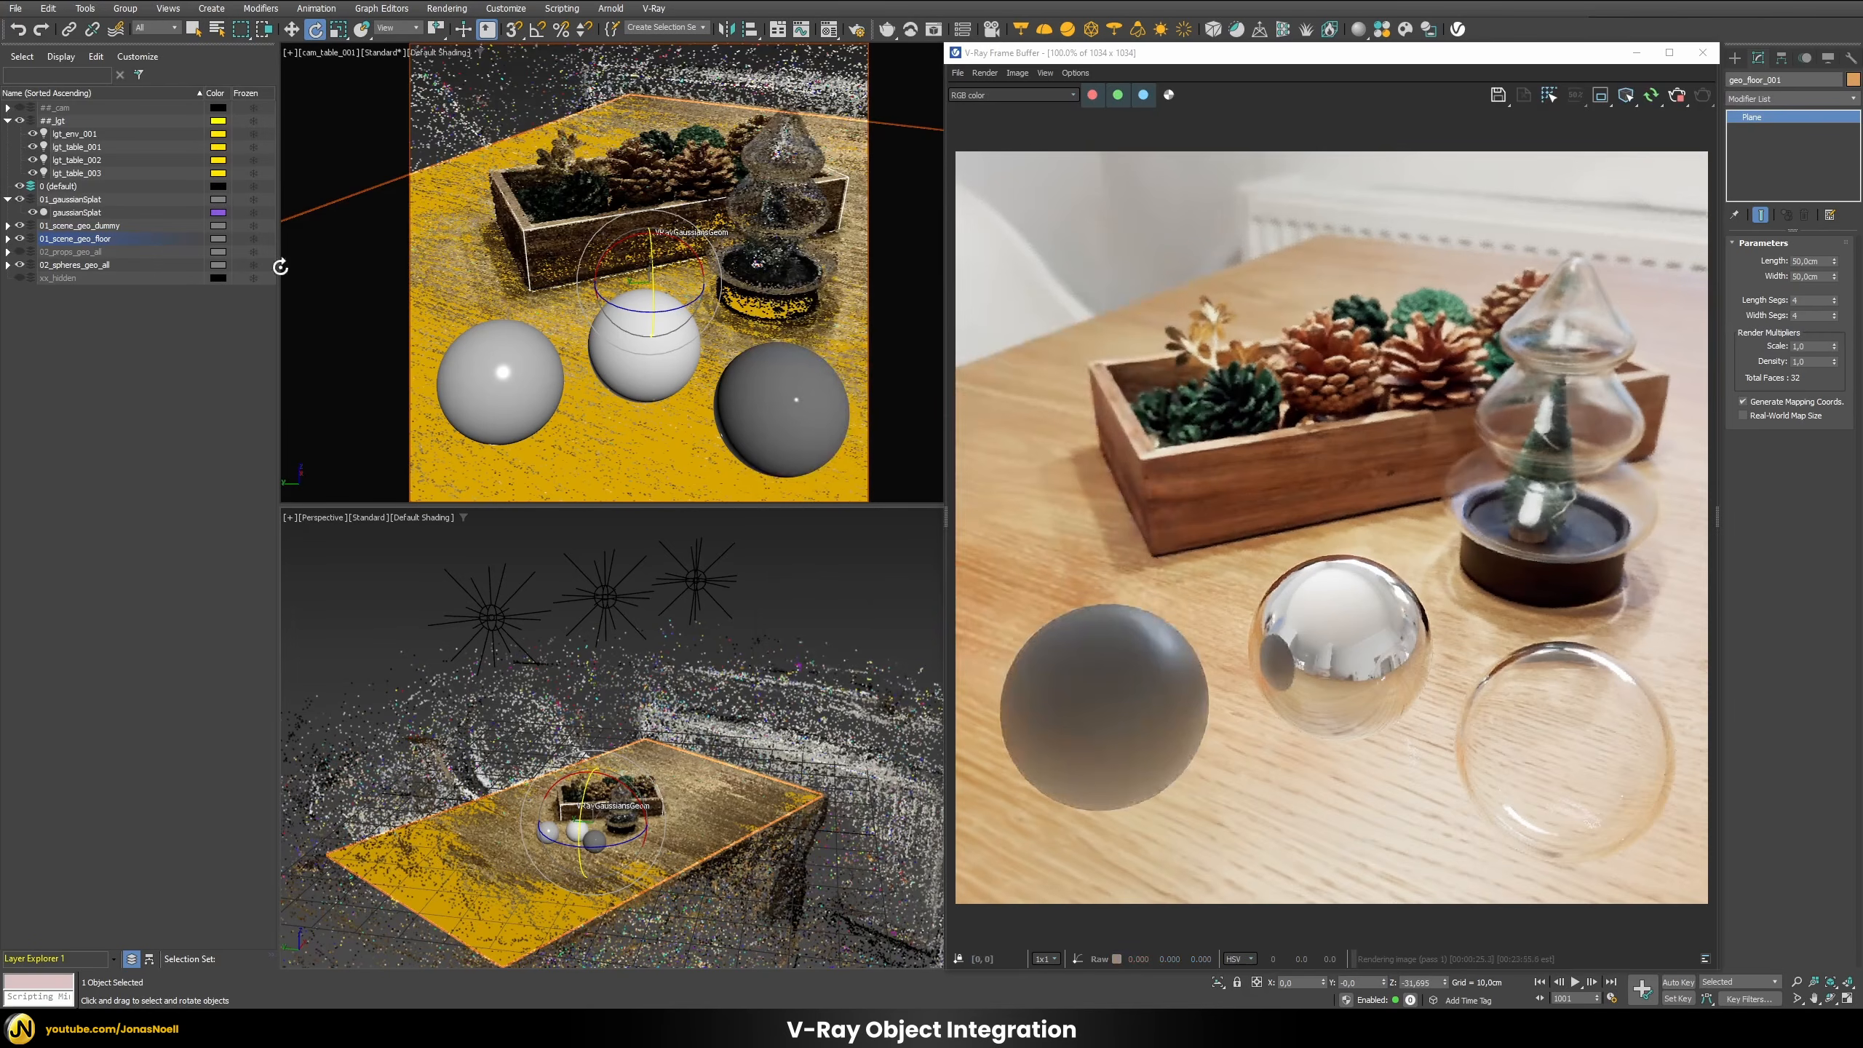
Step: Try turning off Affect matte surfaces on the Gaussian splat and turn it back on
click(77, 212)
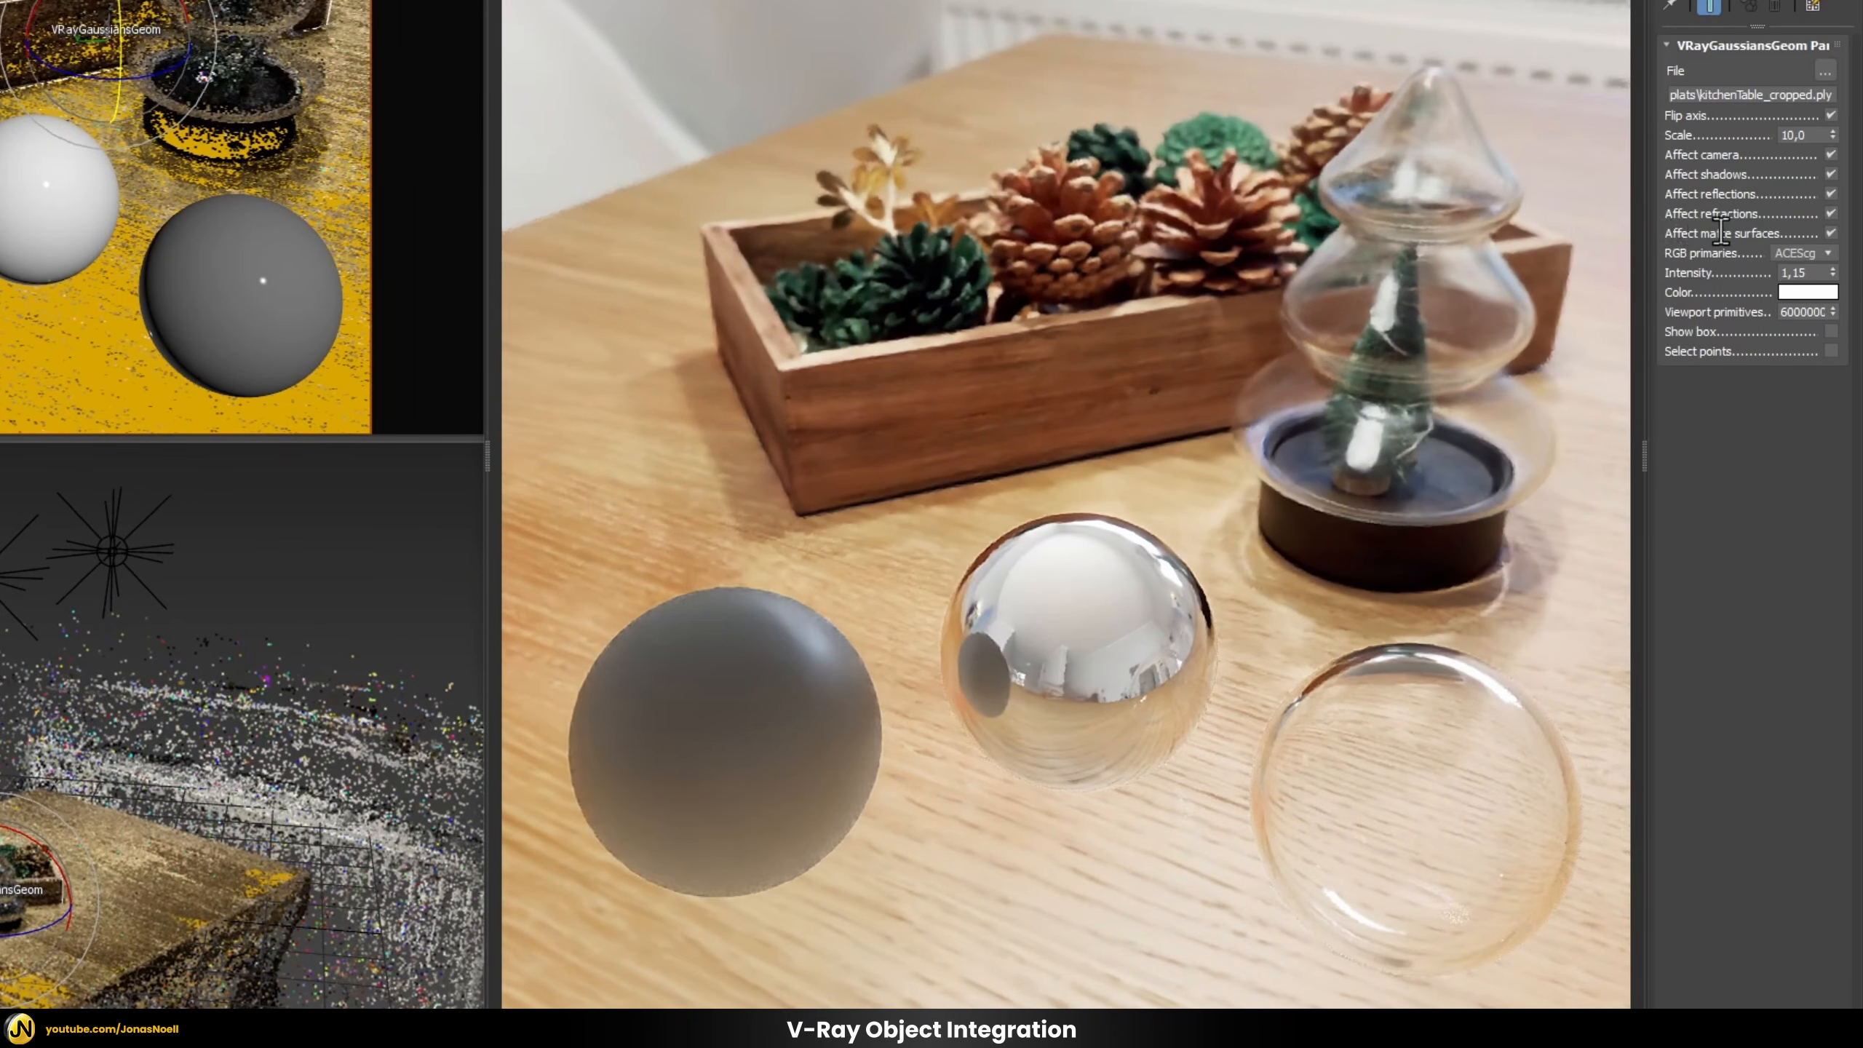
click(1832, 234)
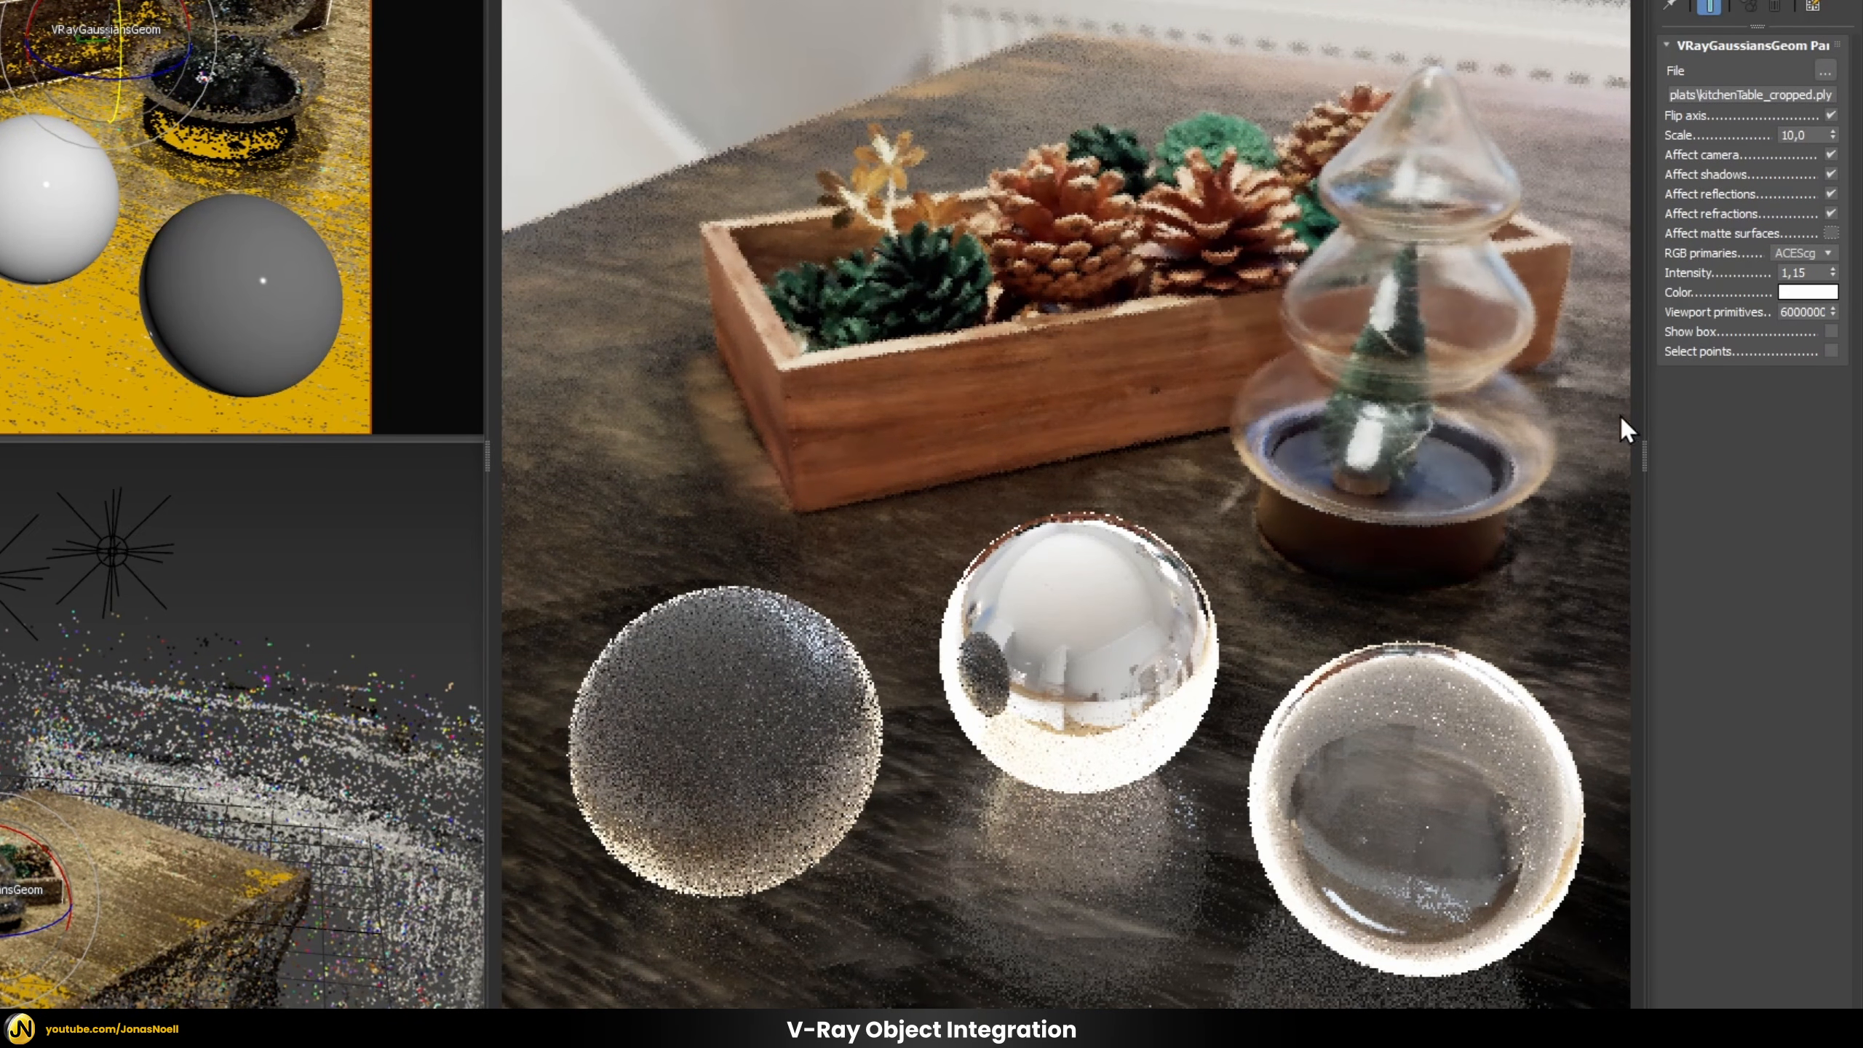
click(1832, 233)
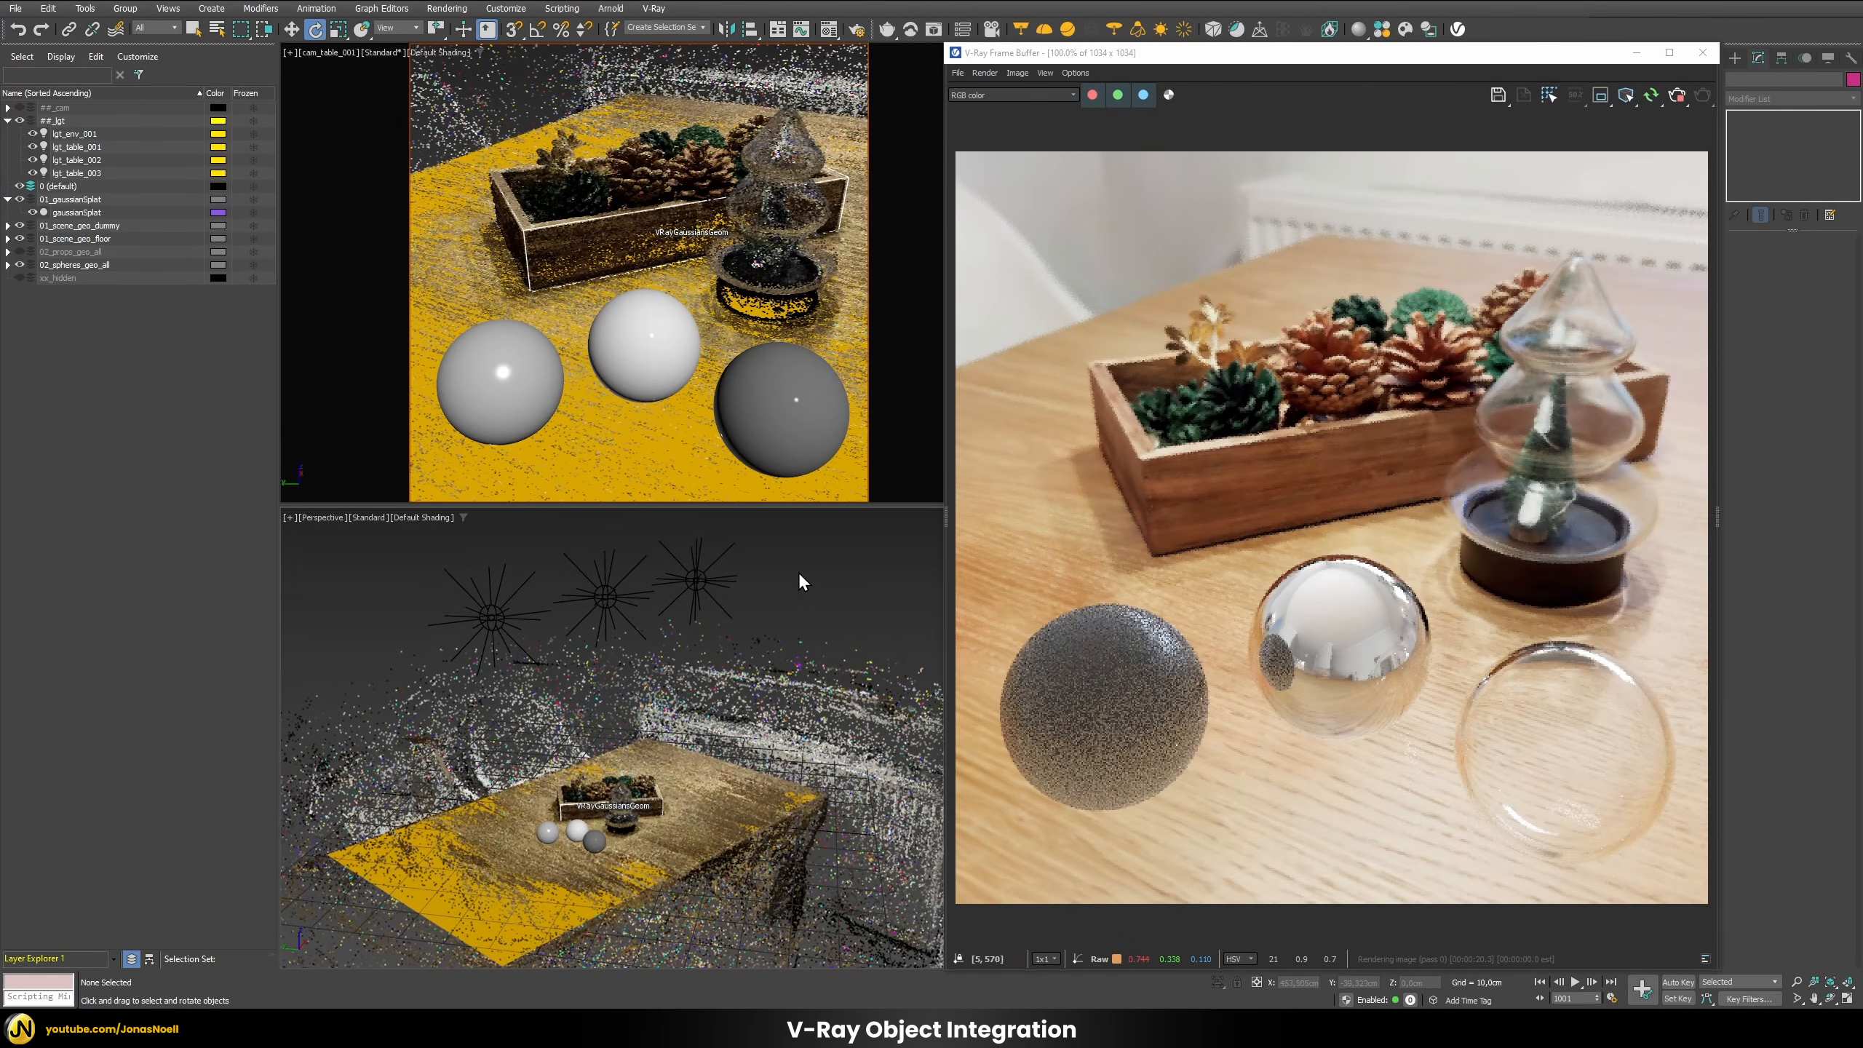
Step: Go through the three sphere lights above the table and turn them on
click(702, 571)
click(475, 615)
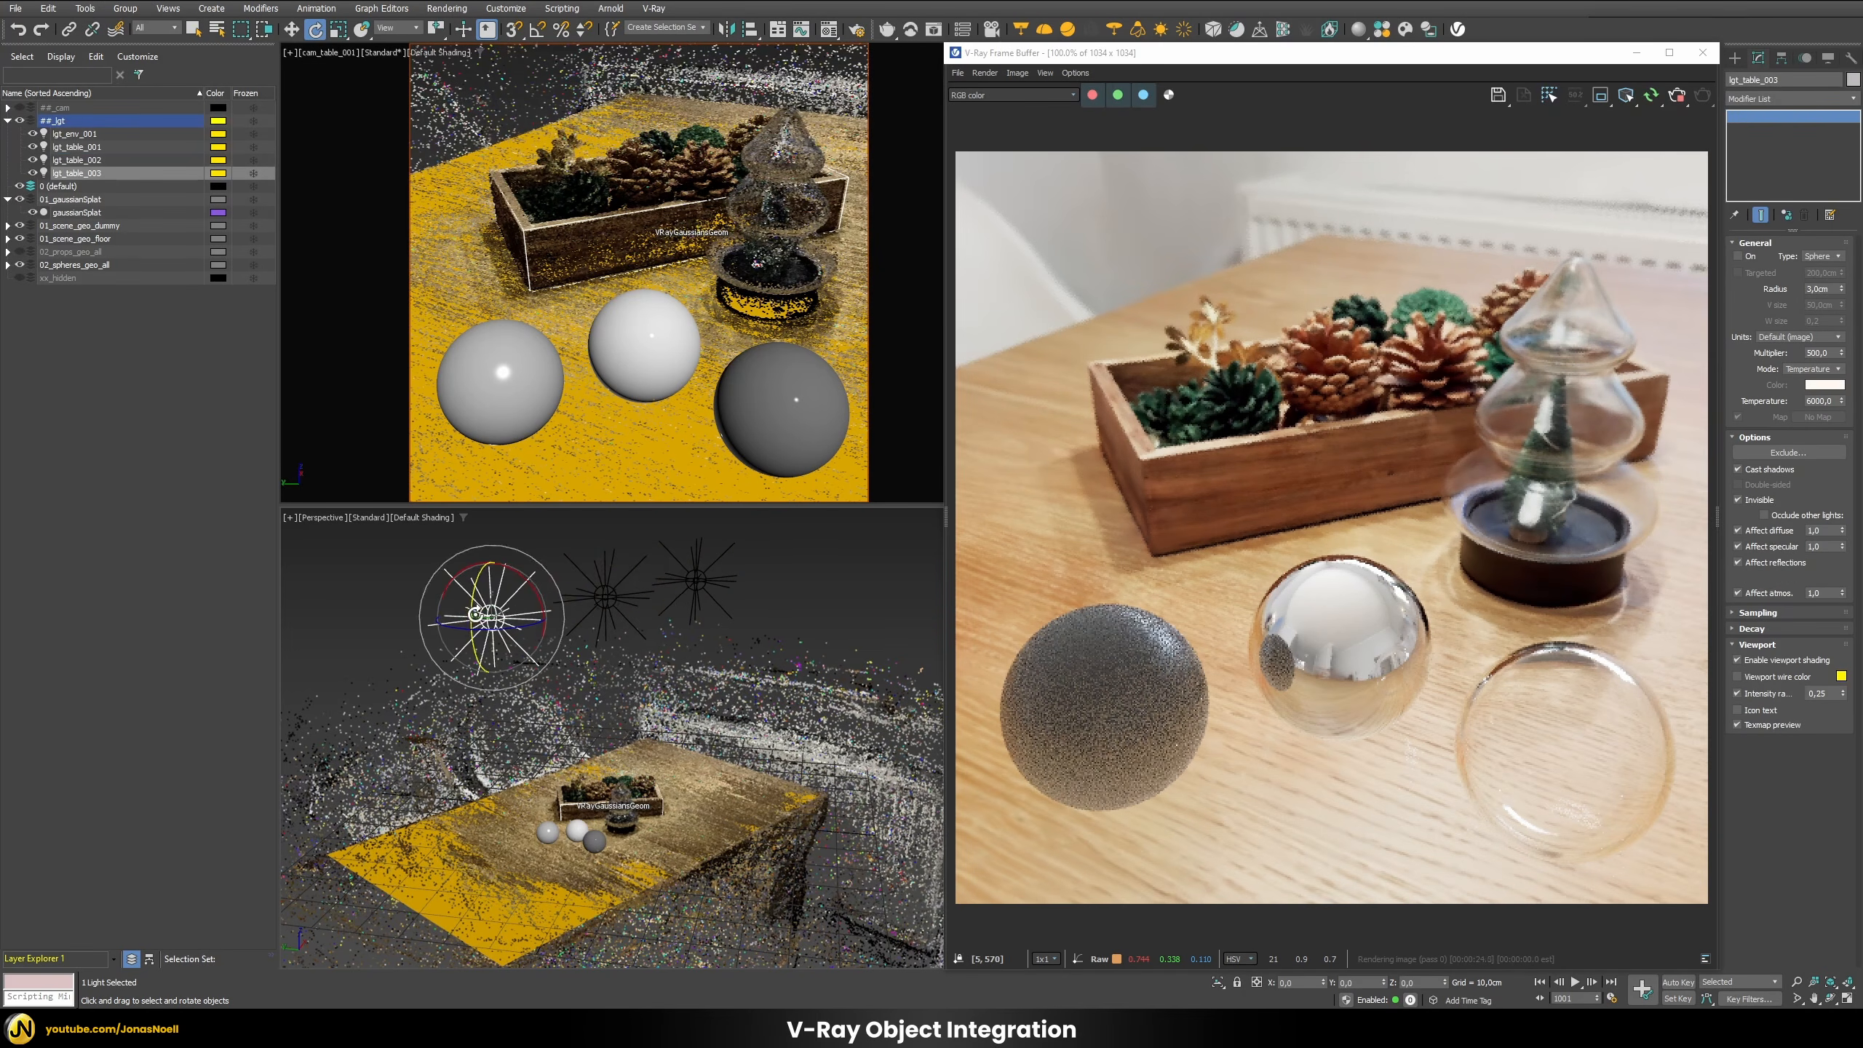
click(719, 581)
click(701, 580)
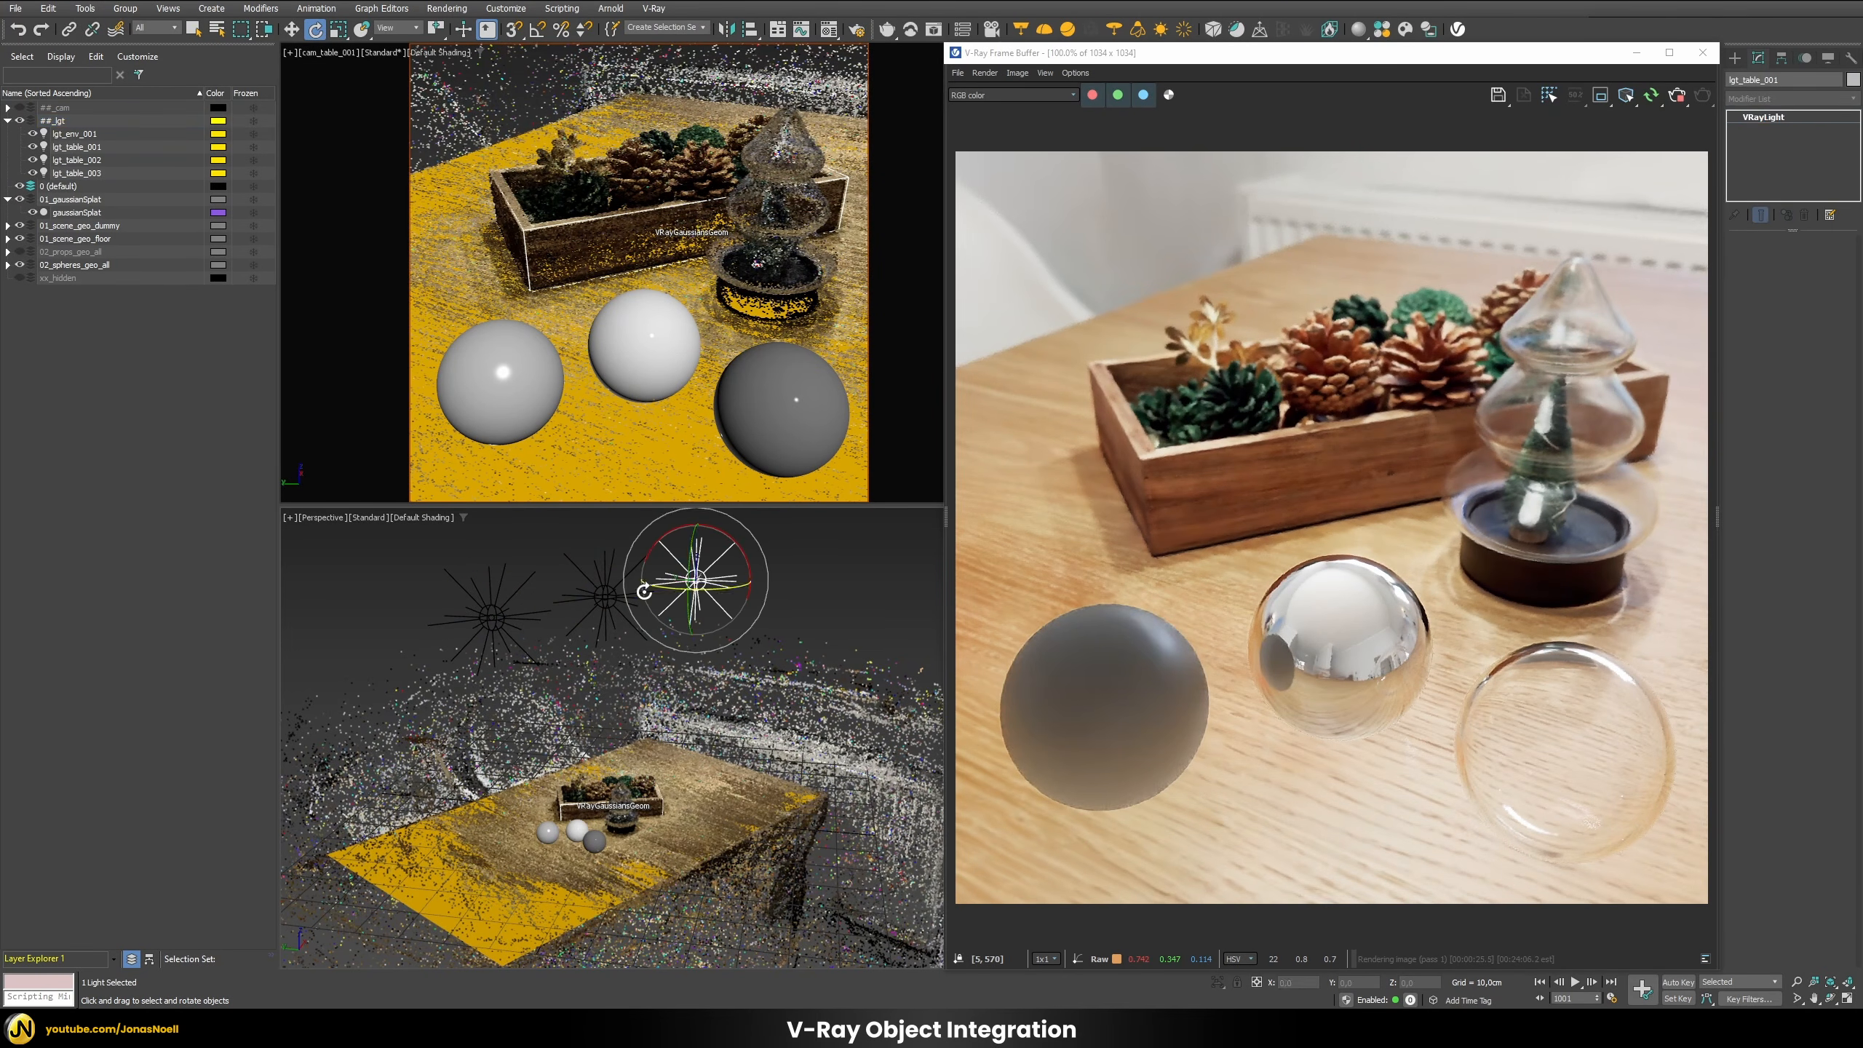
click(588, 603)
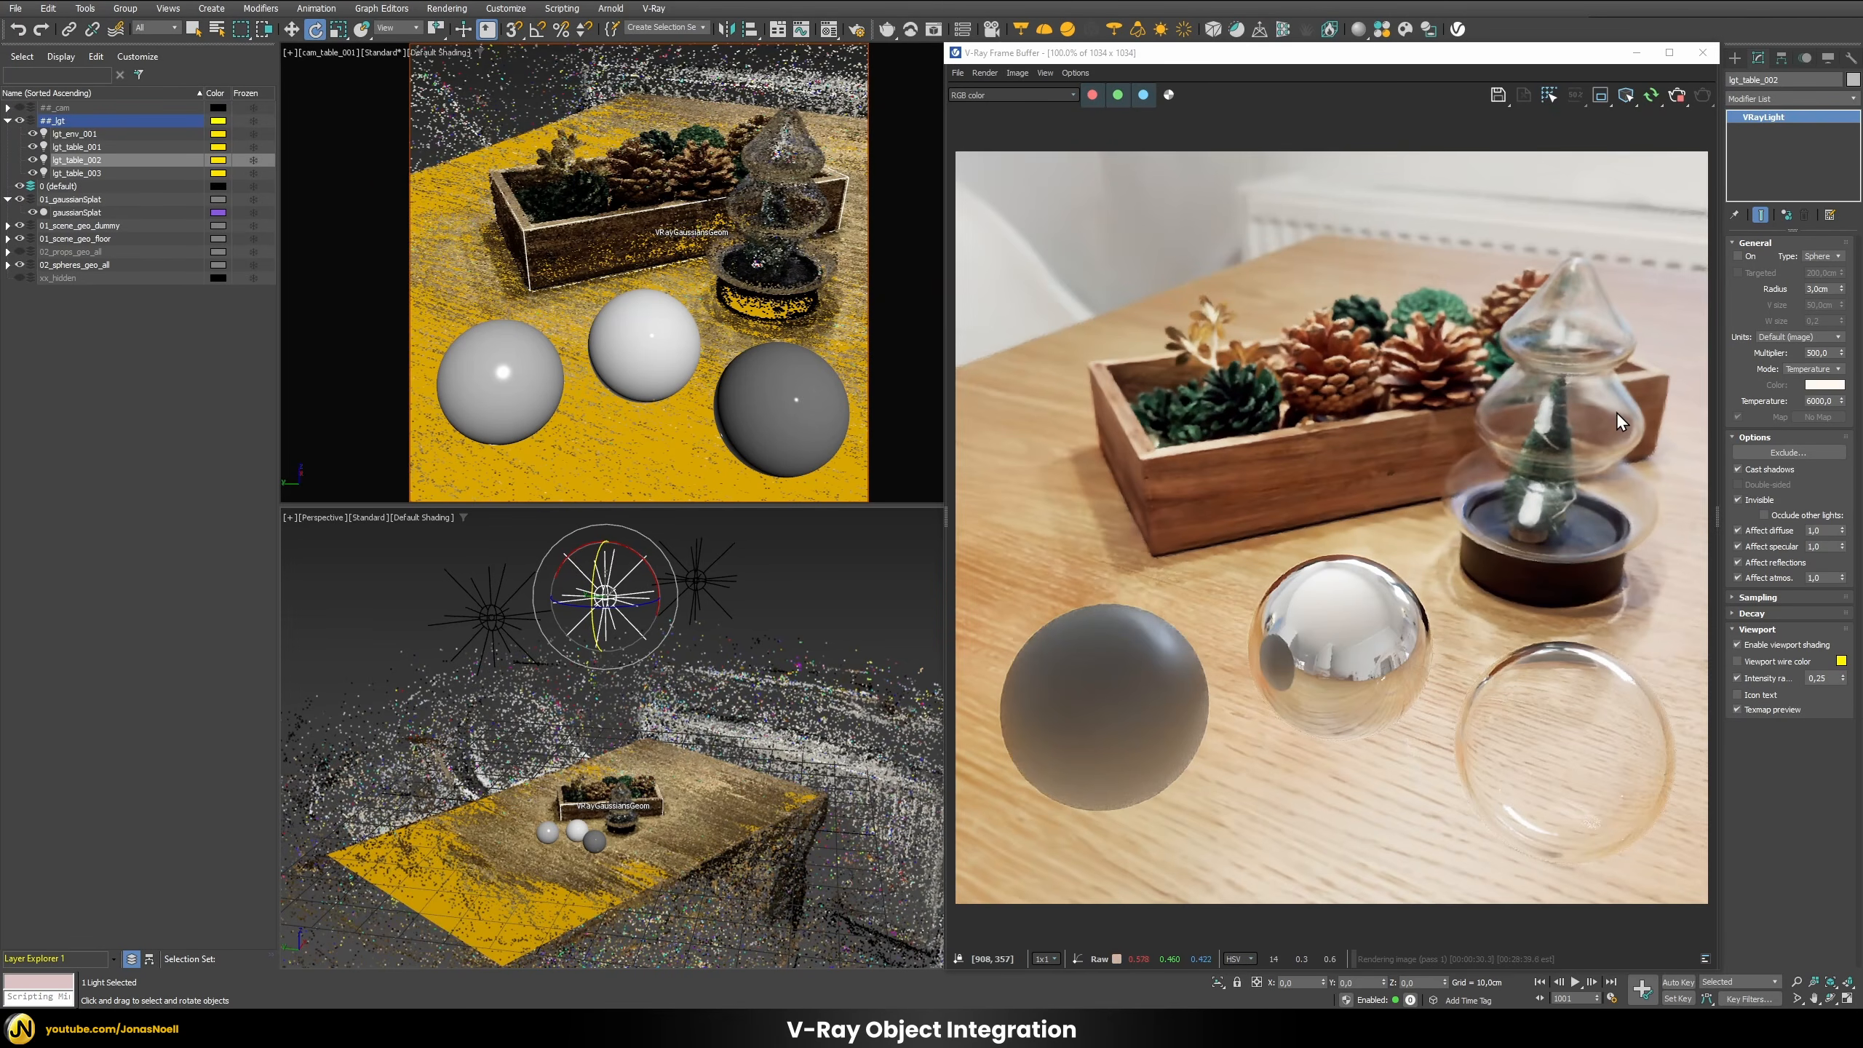
click(1749, 251)
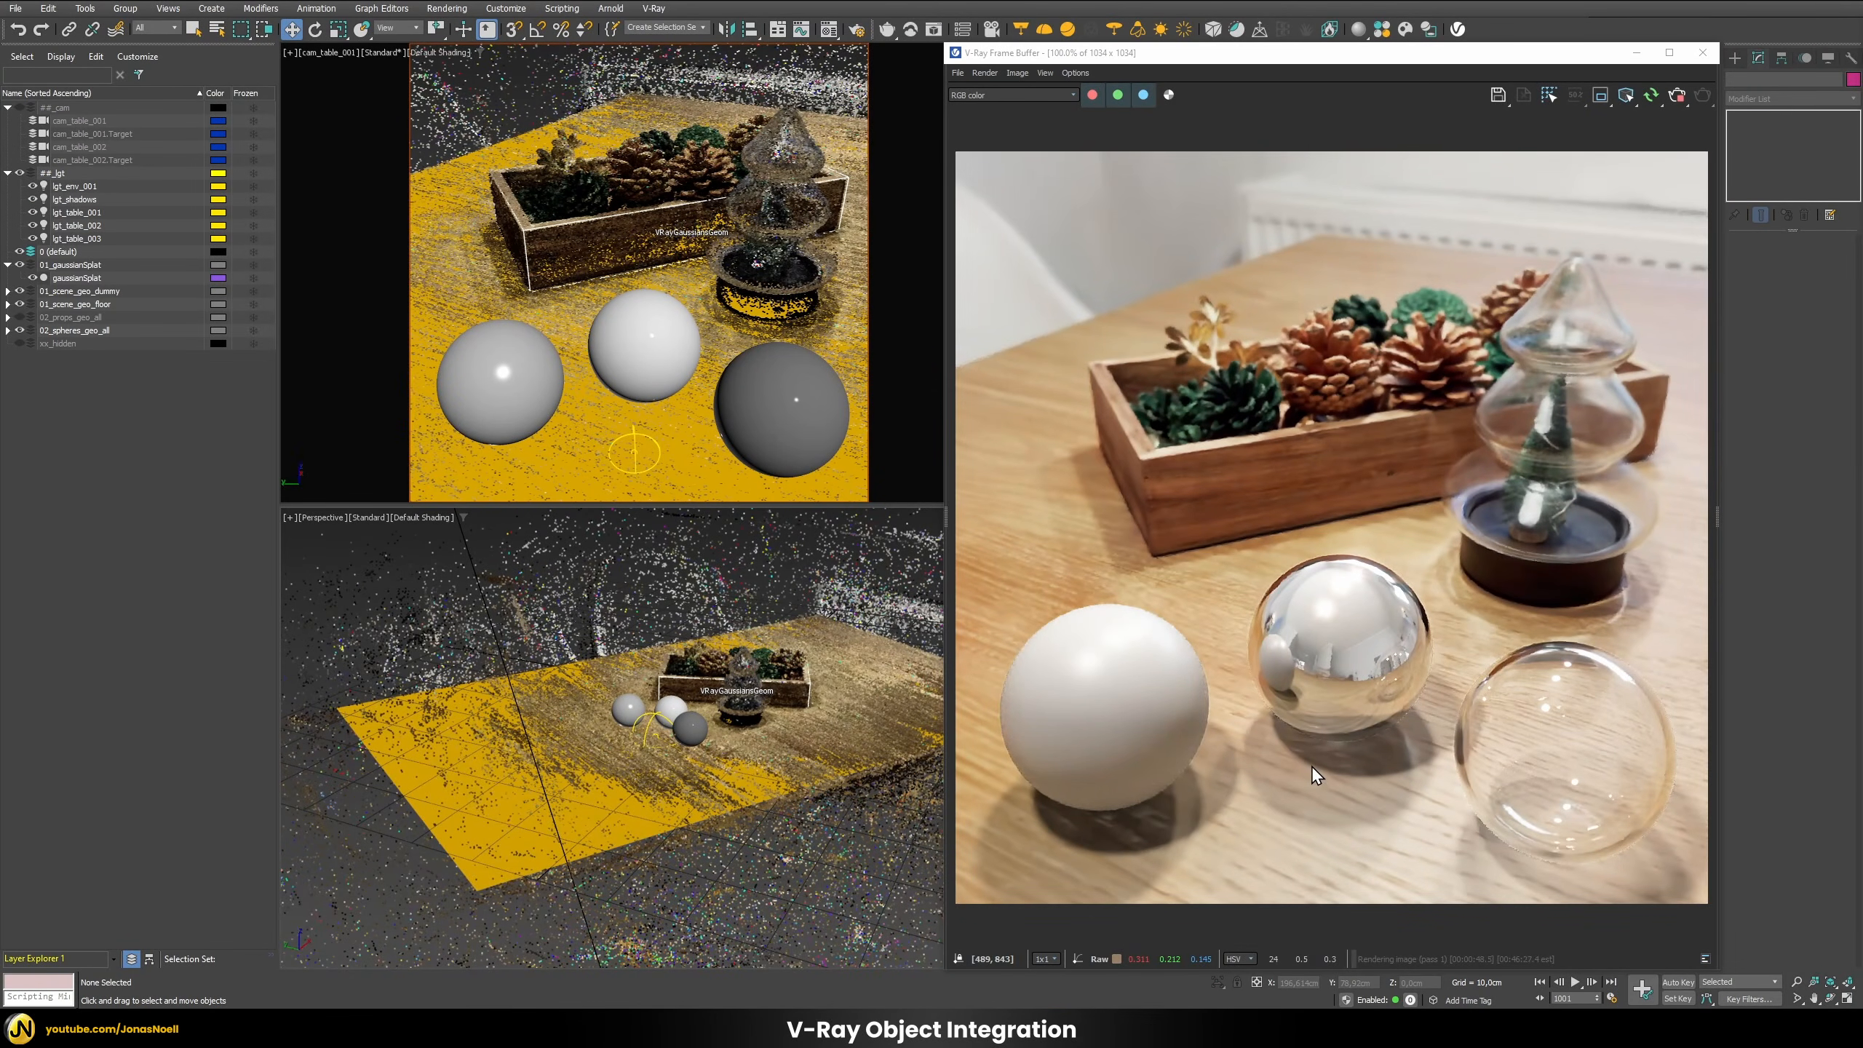
Step: Enable Affect diffuse on the dome light and set its amount to 0,25
click(633, 447)
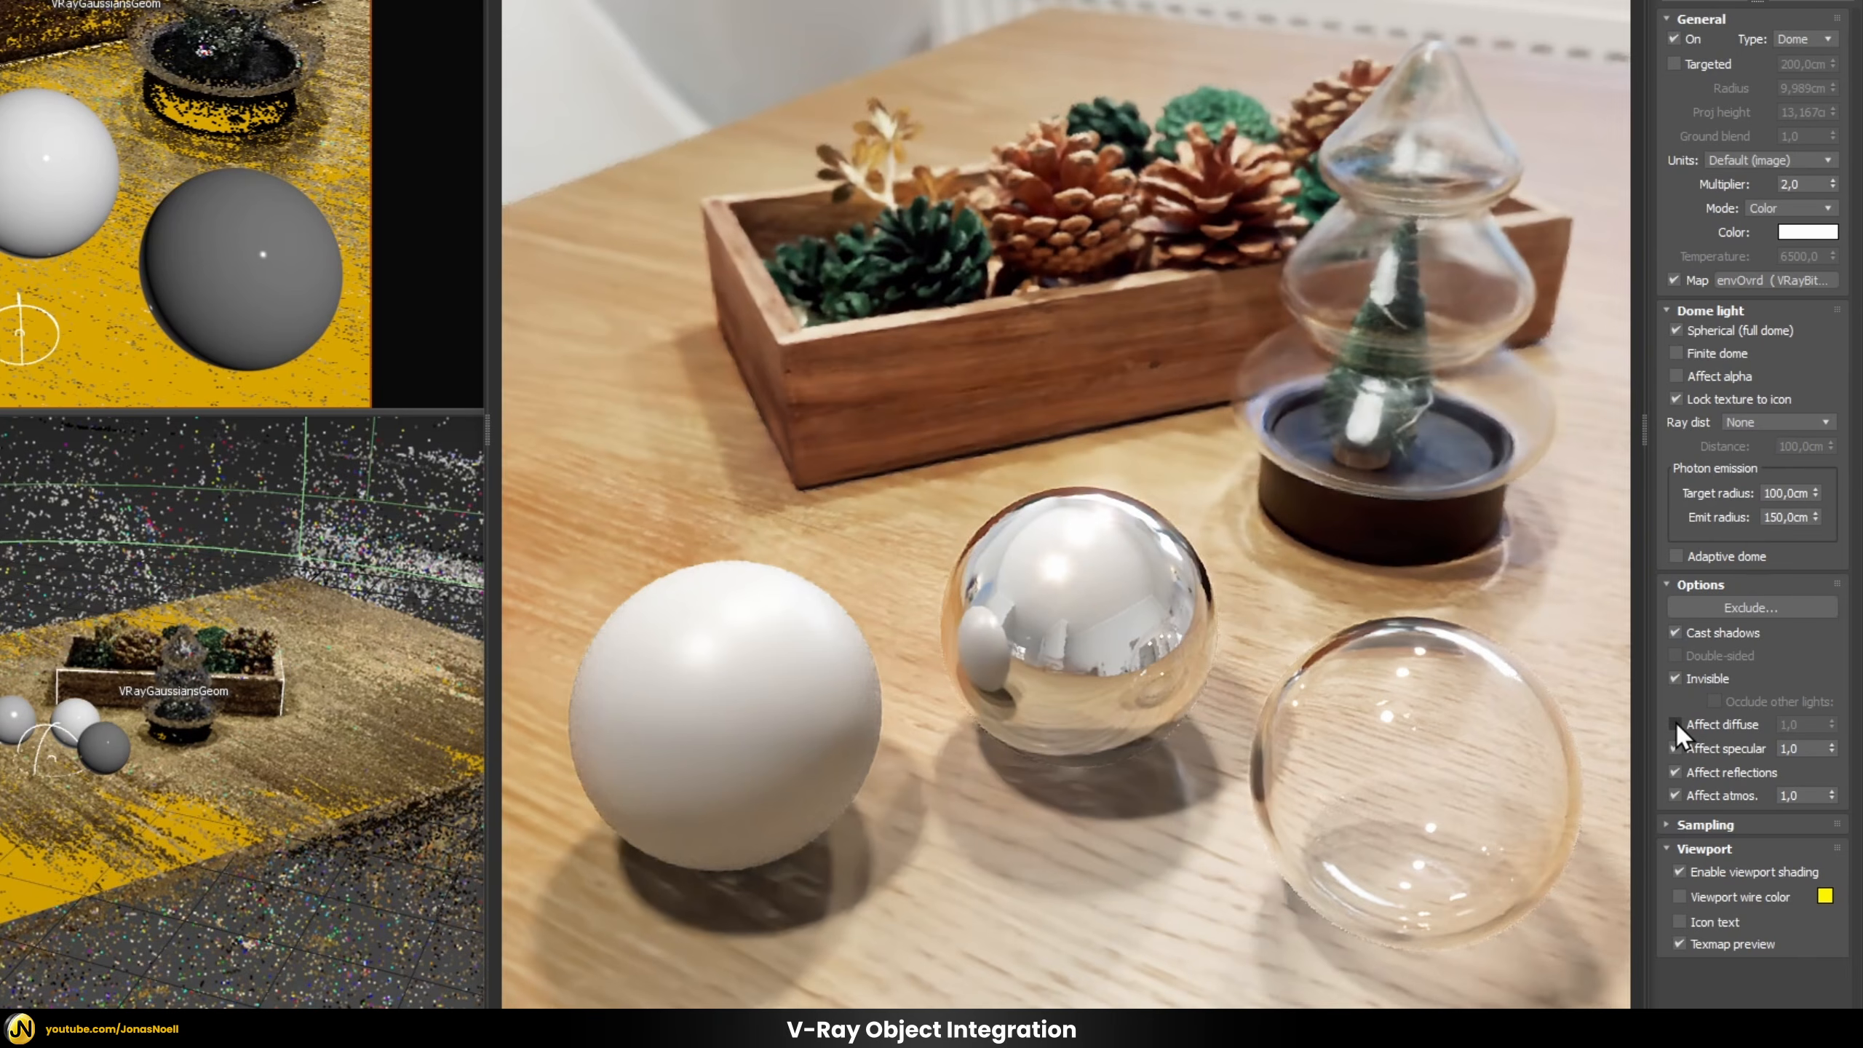
click(1676, 723)
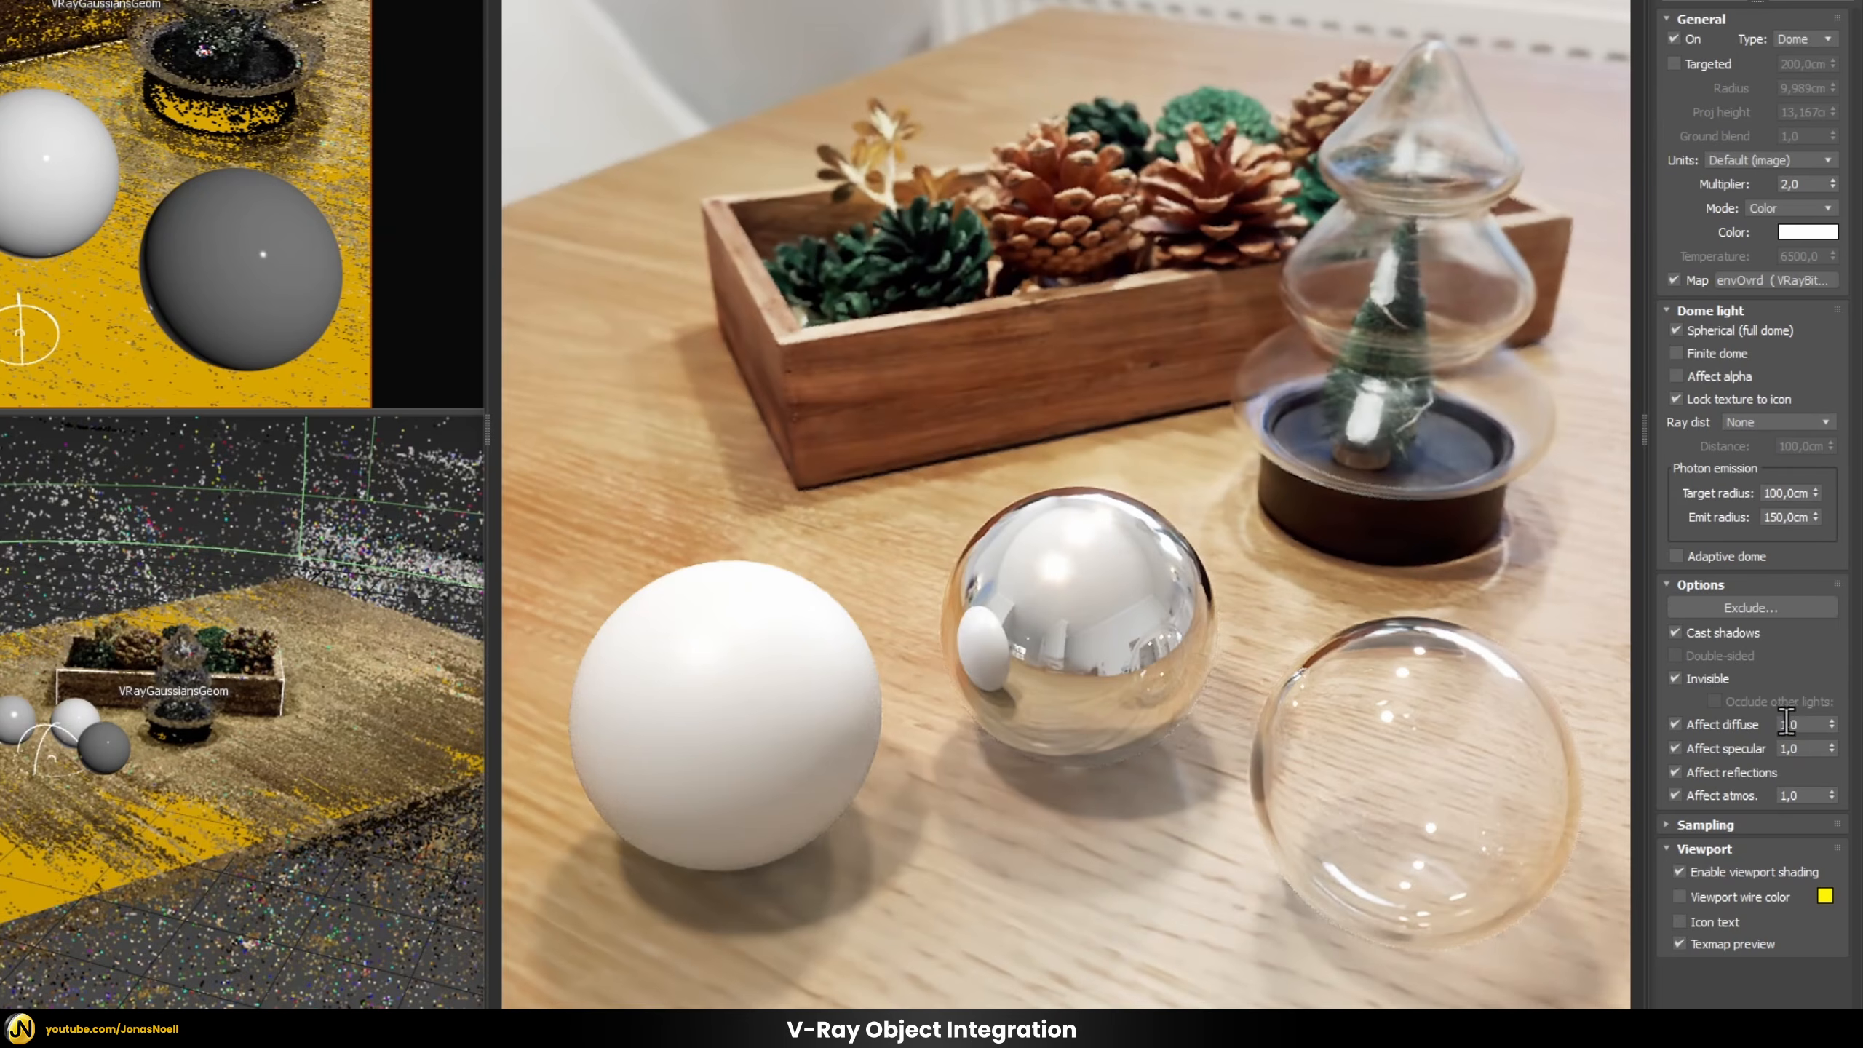
drag(1807, 724, 1748, 725)
key(Return)
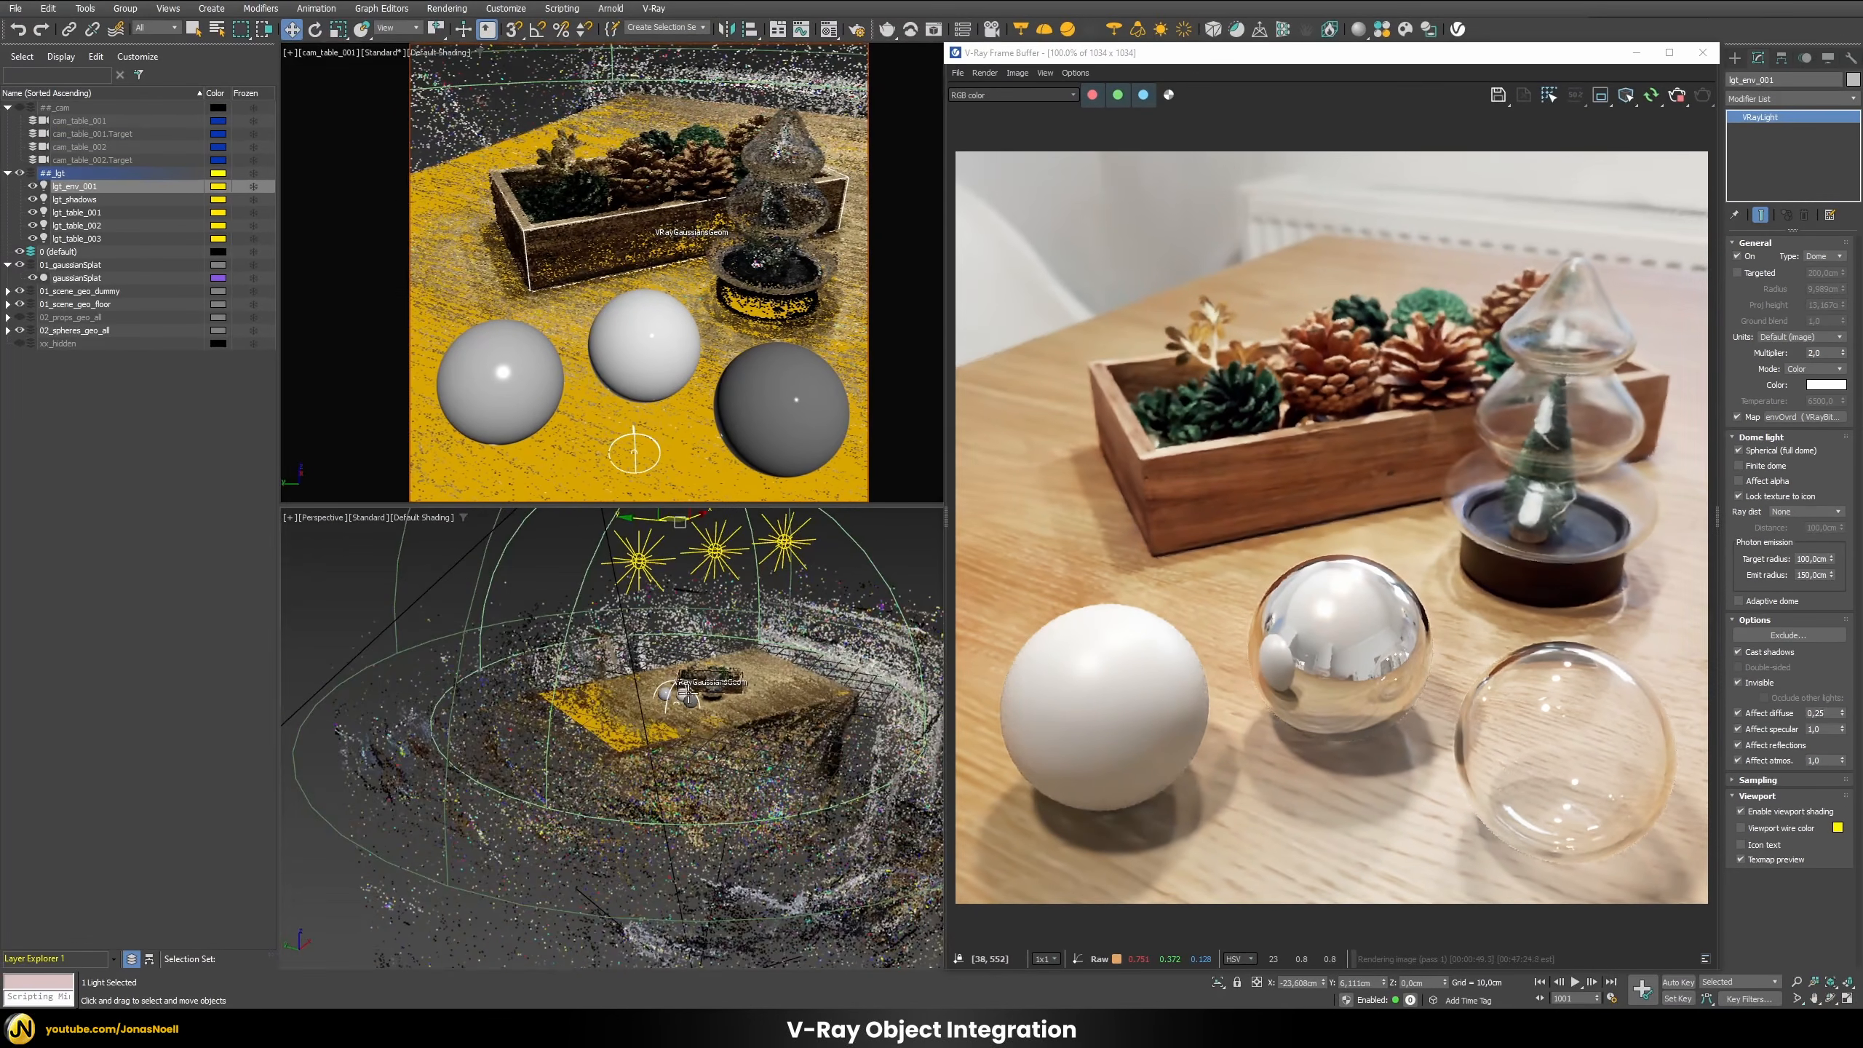
Step: Select the large lgt_shadows disc light above the scene and turn it on
middle_drag(689, 695, 569, 638)
scroll(665, 766, down, 3)
click(547, 633)
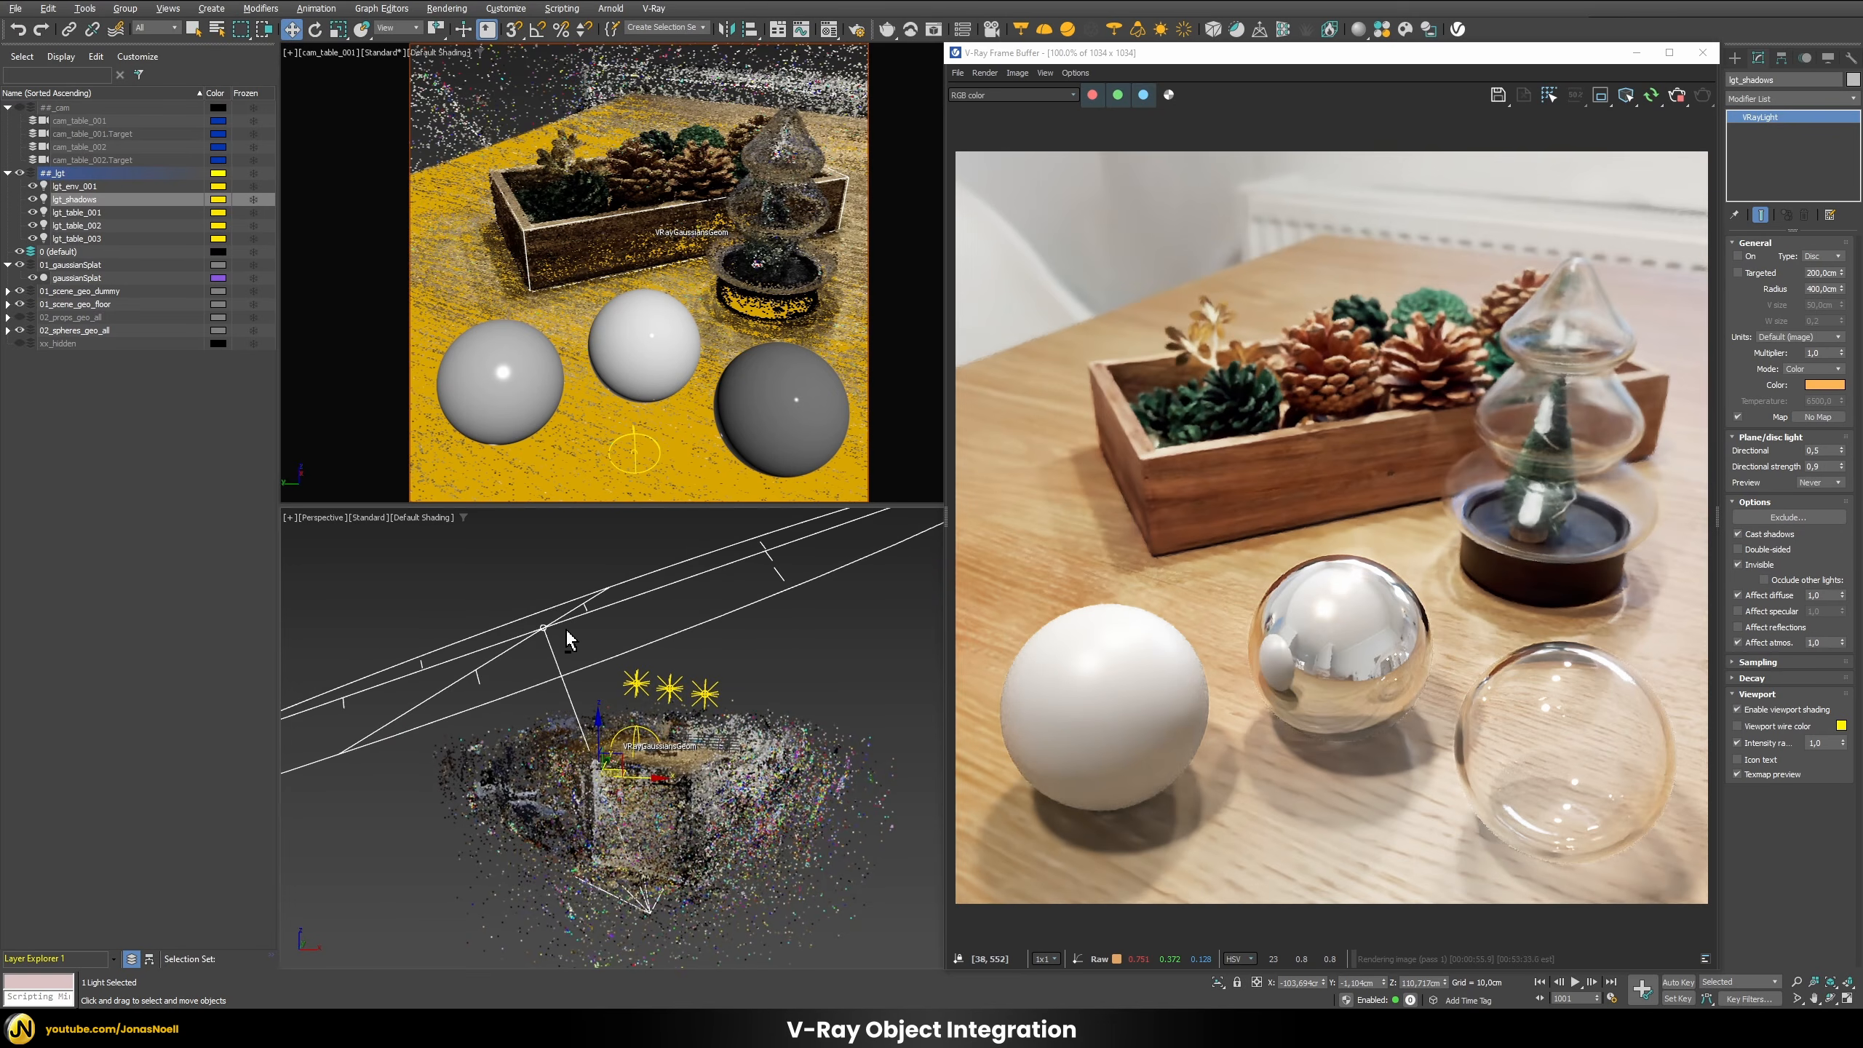
click(1746, 253)
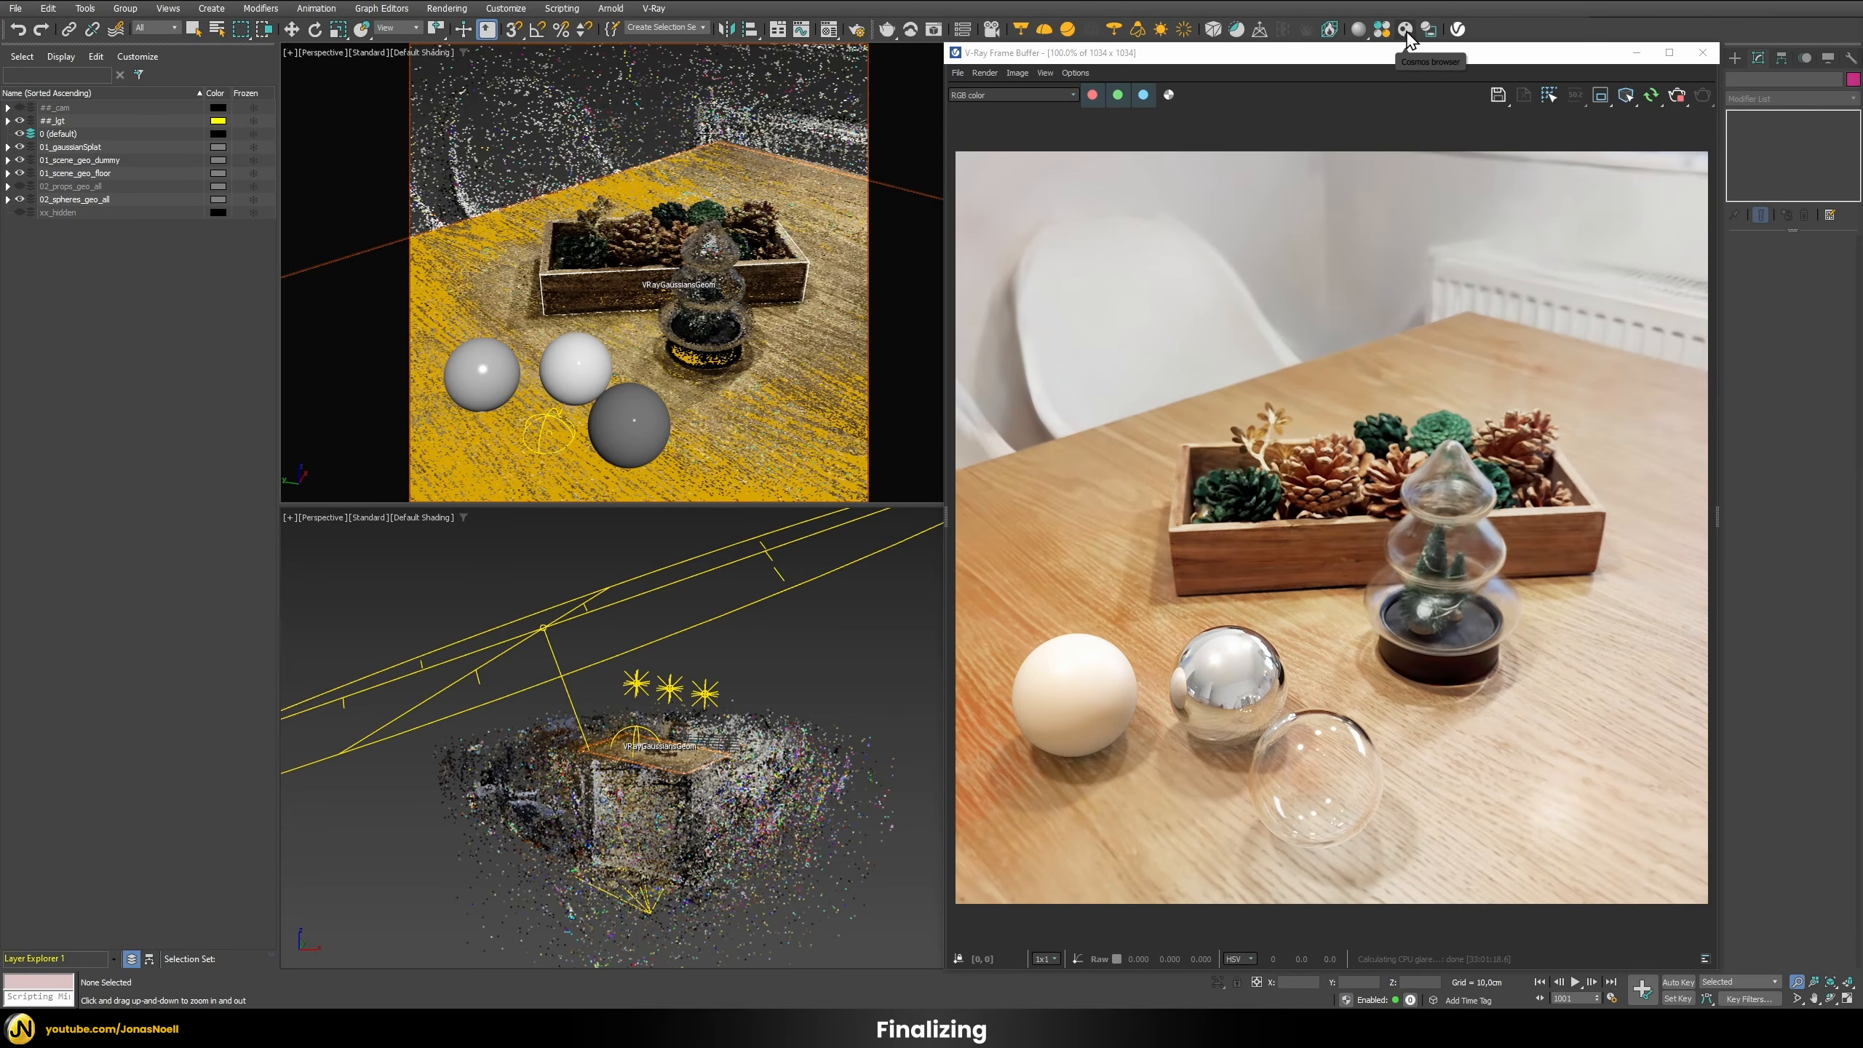
Step: Open the Chaos Cosmos browser and search its 3D models for "christmas"
click(1406, 31)
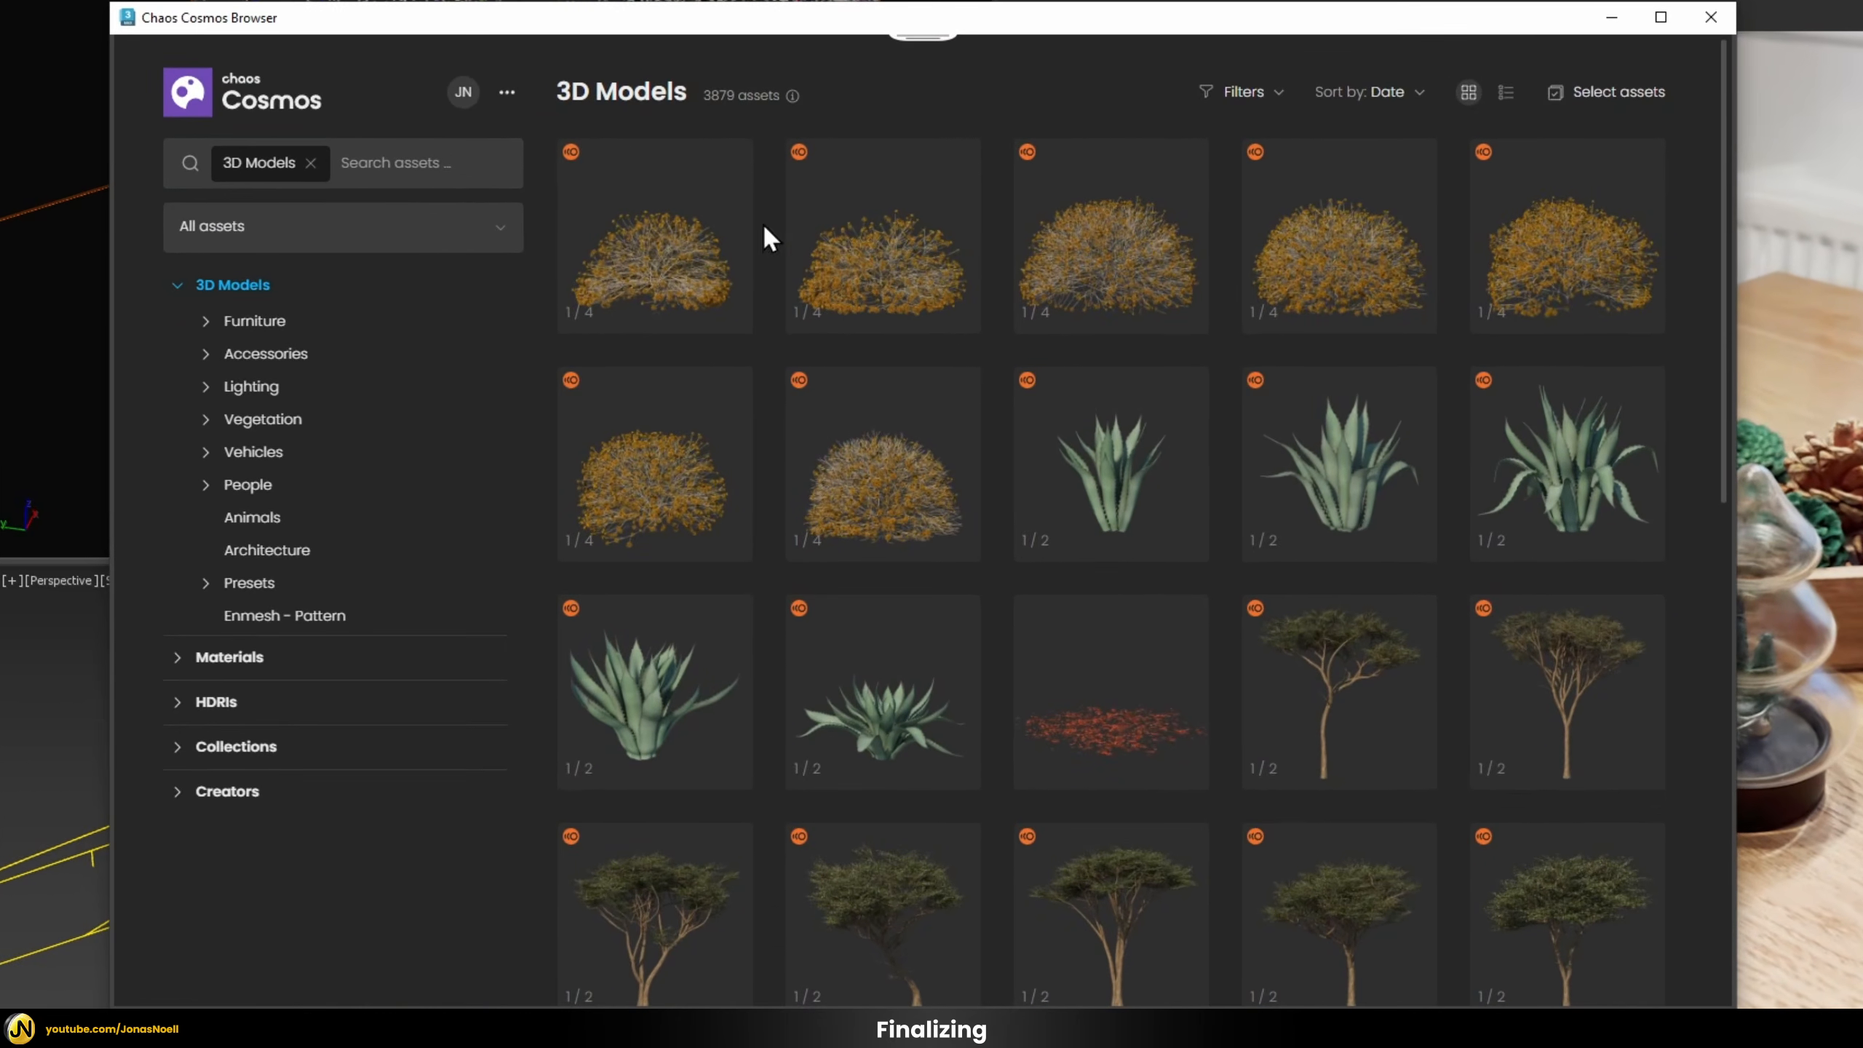
click(376, 164)
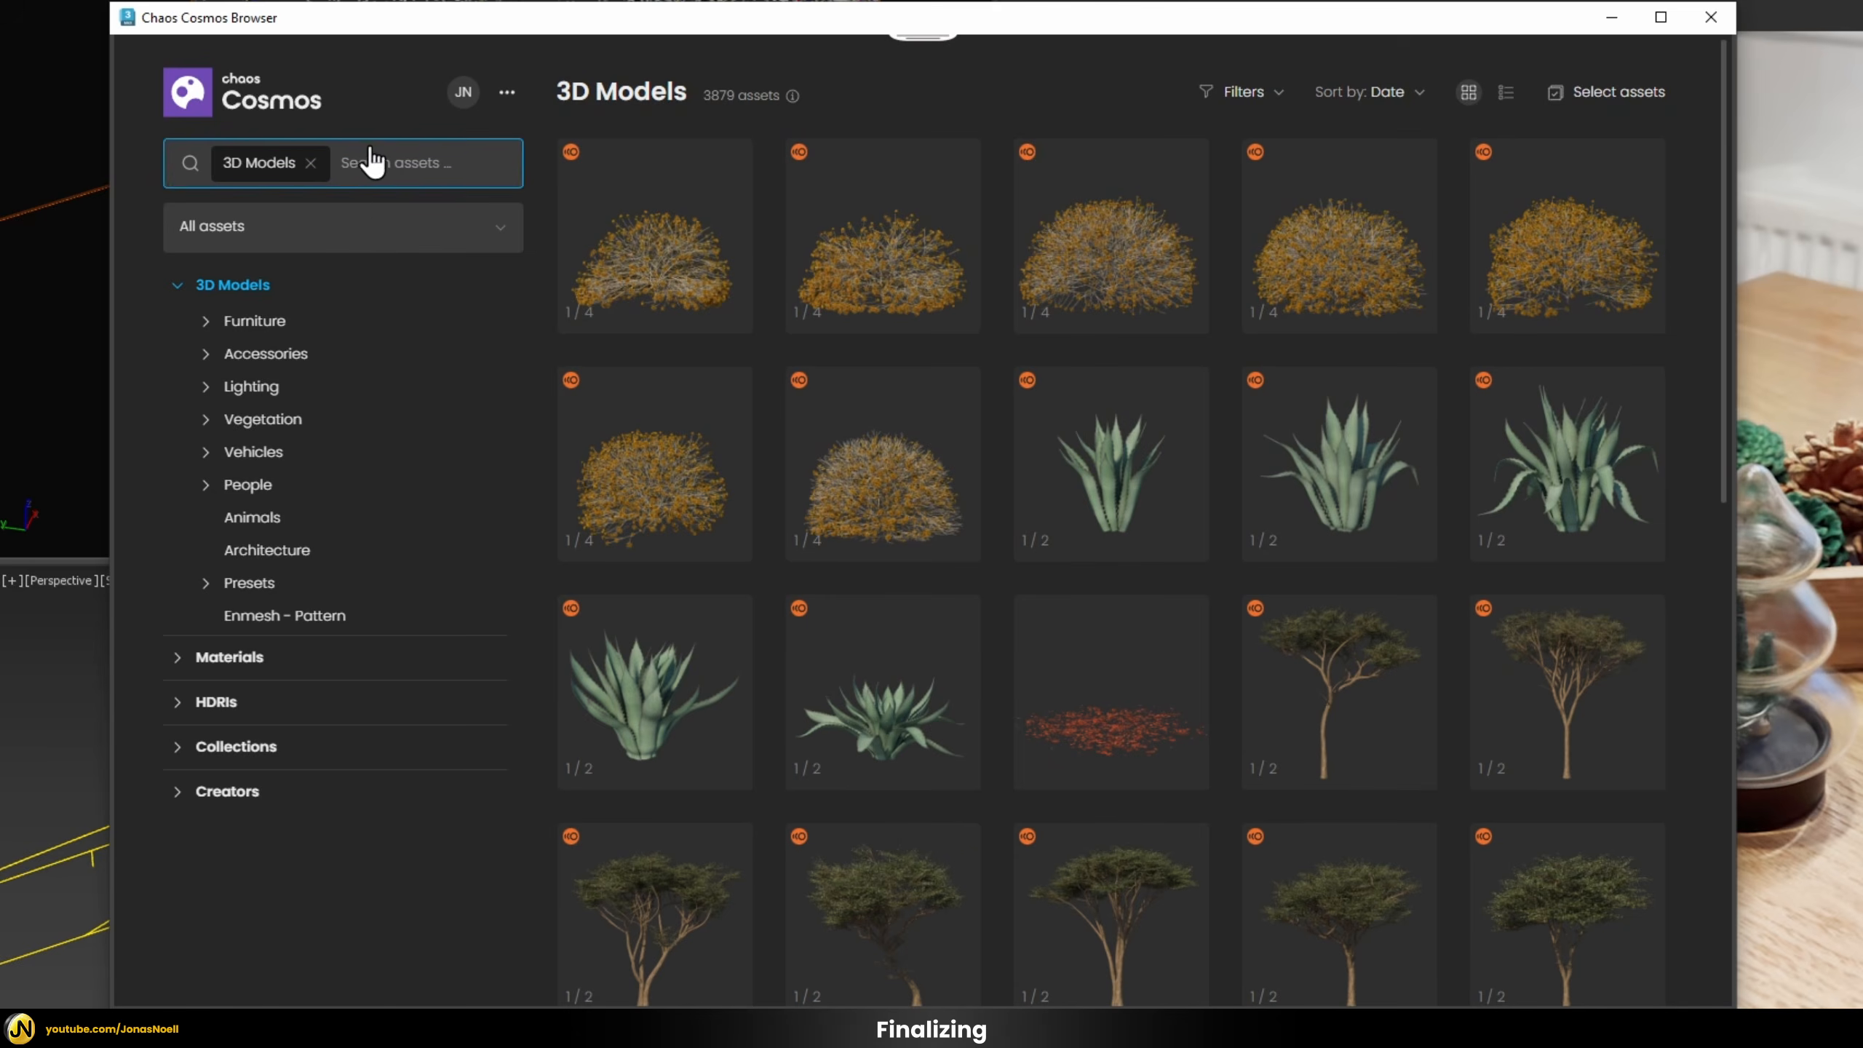
click(383, 159)
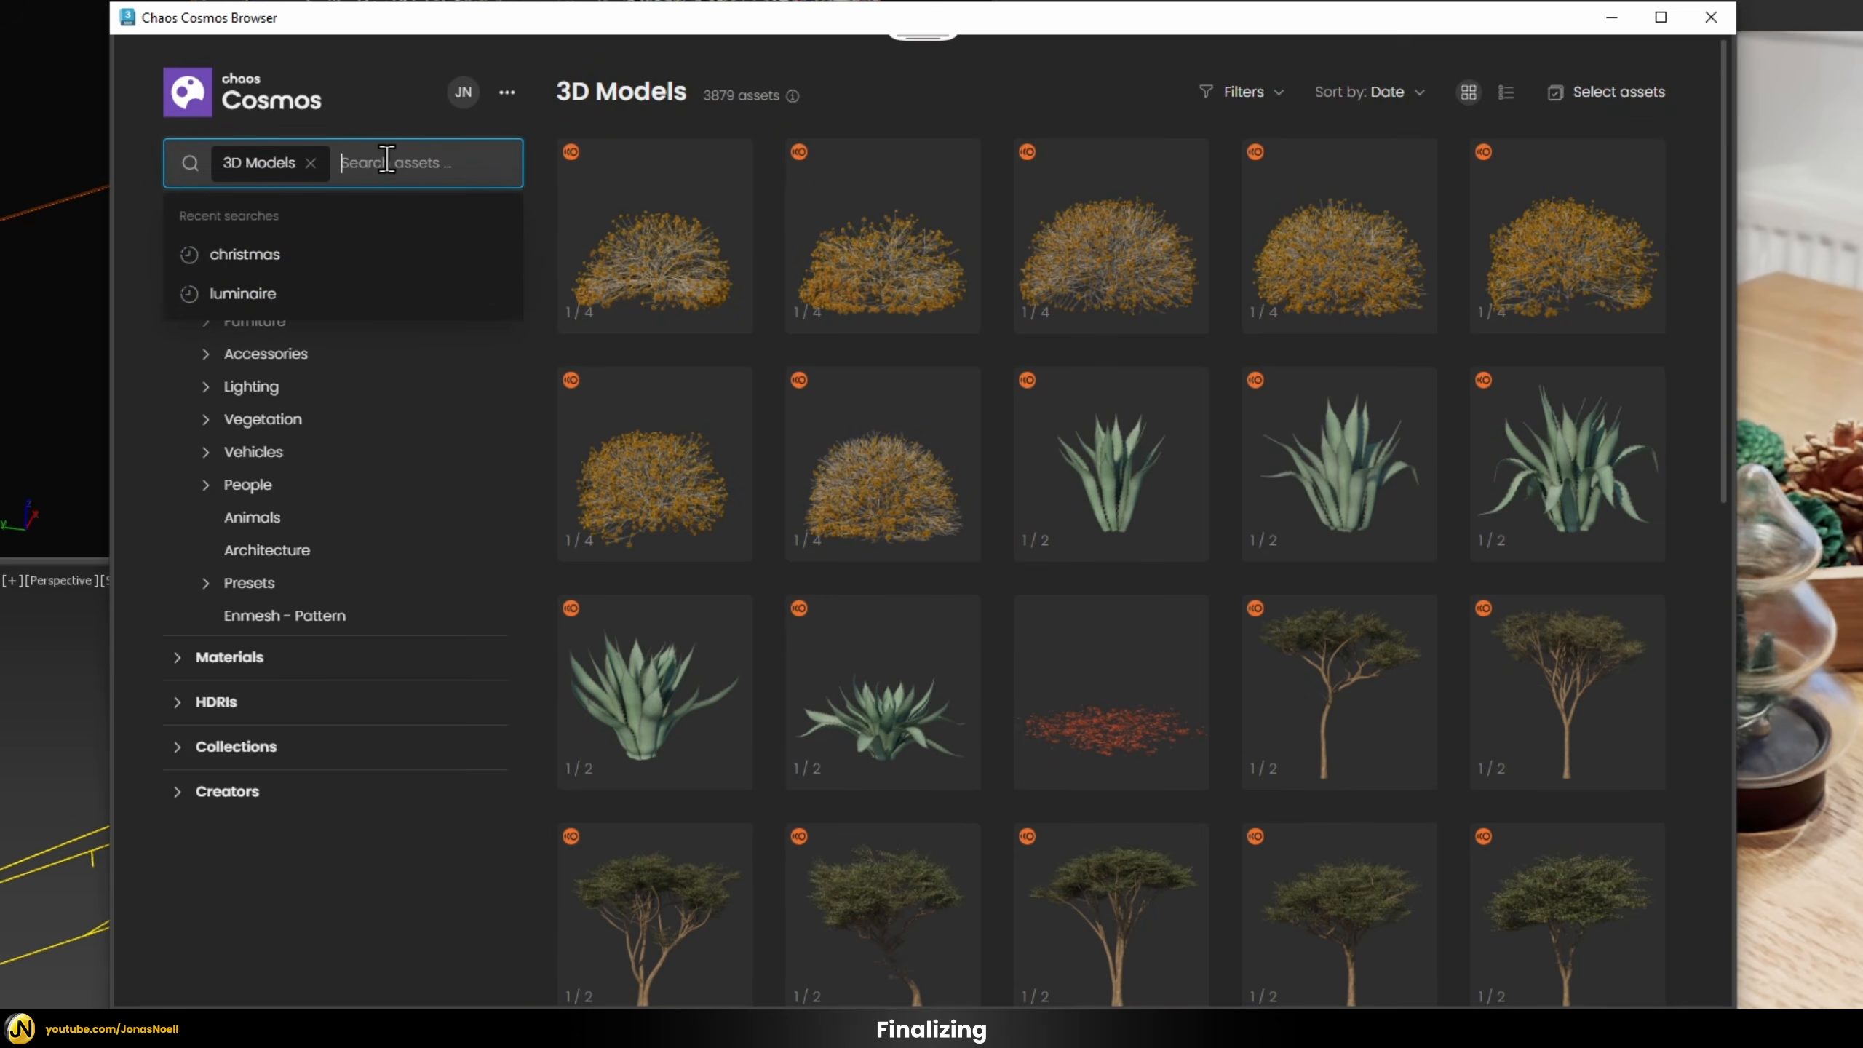
click(258, 264)
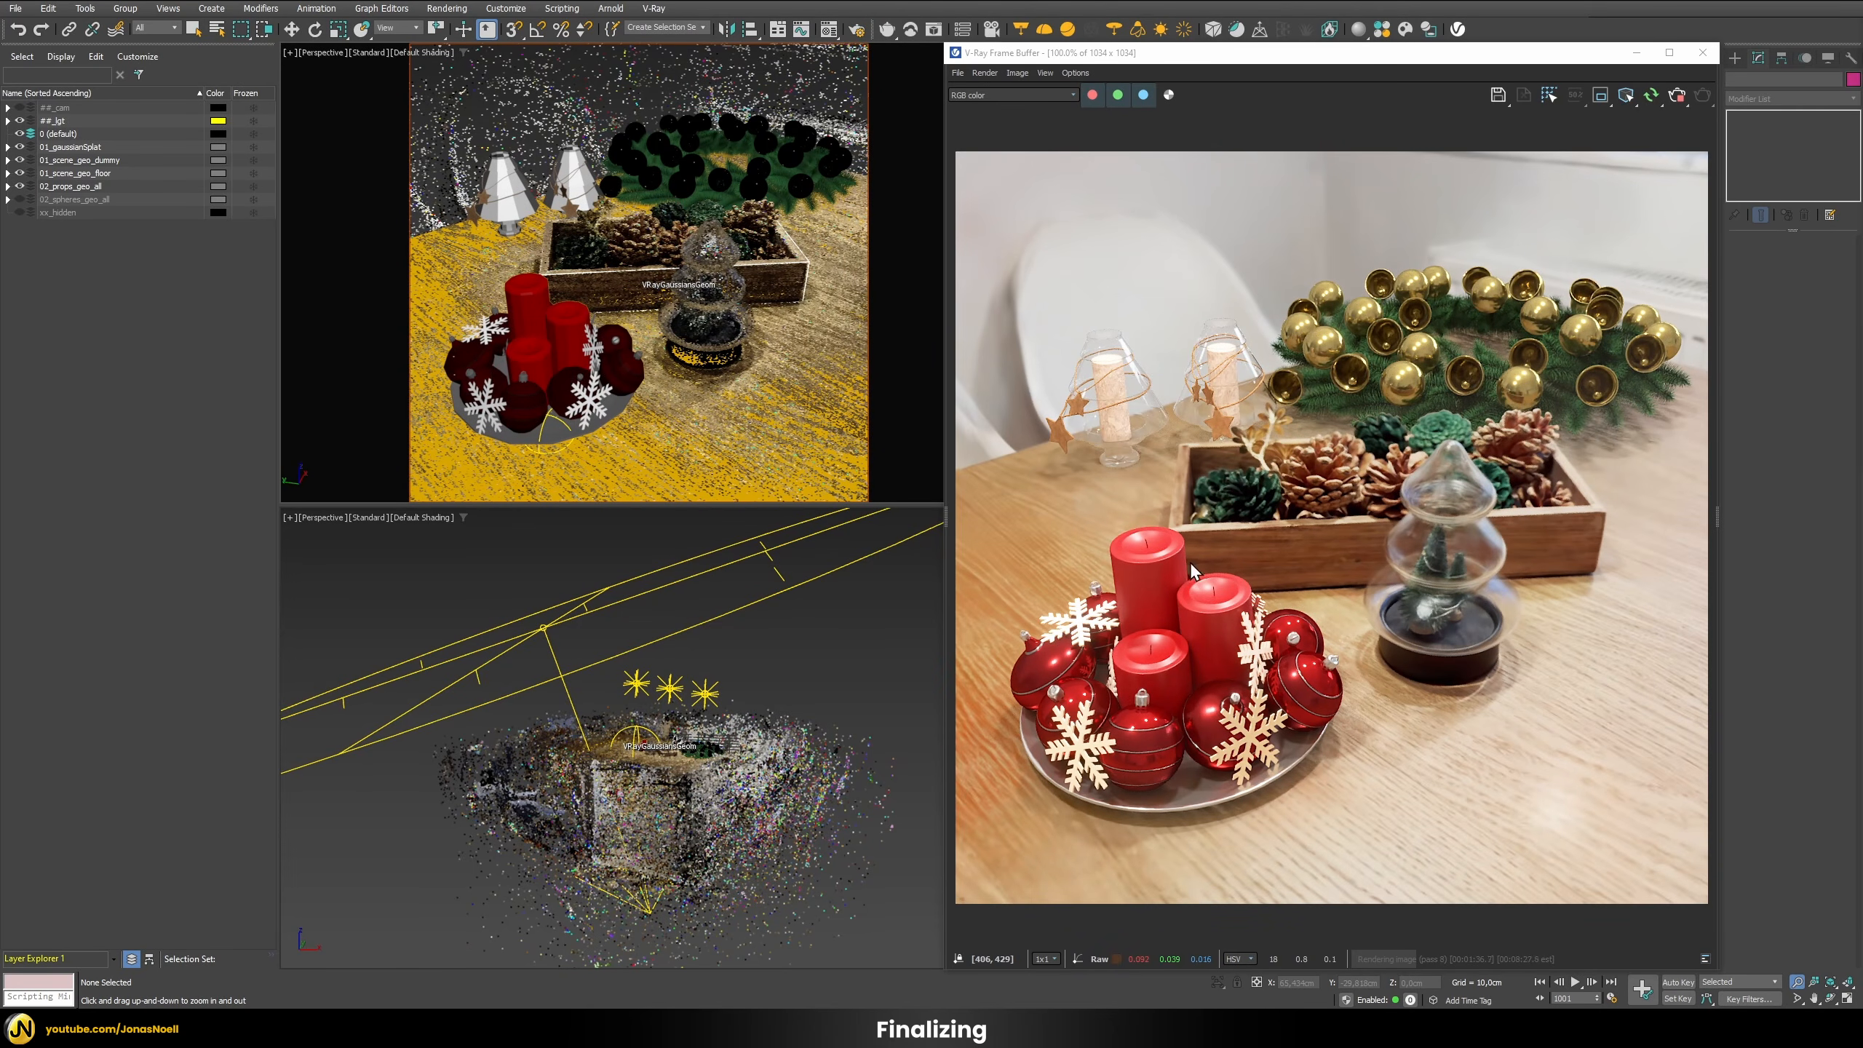
Step: Examine the rendered red candles and Christmas decorations on the table up close and from a different angle
mouse_move(645, 286)
alt+middle_down()
mouse_move(609, 310)
mouse_move(635, 313)
mouse_move(624, 258)
mouse_move(635, 313)
alt+middle_up()
scroll(636, 313, up, 4)
scroll(623, 258, up, 3)
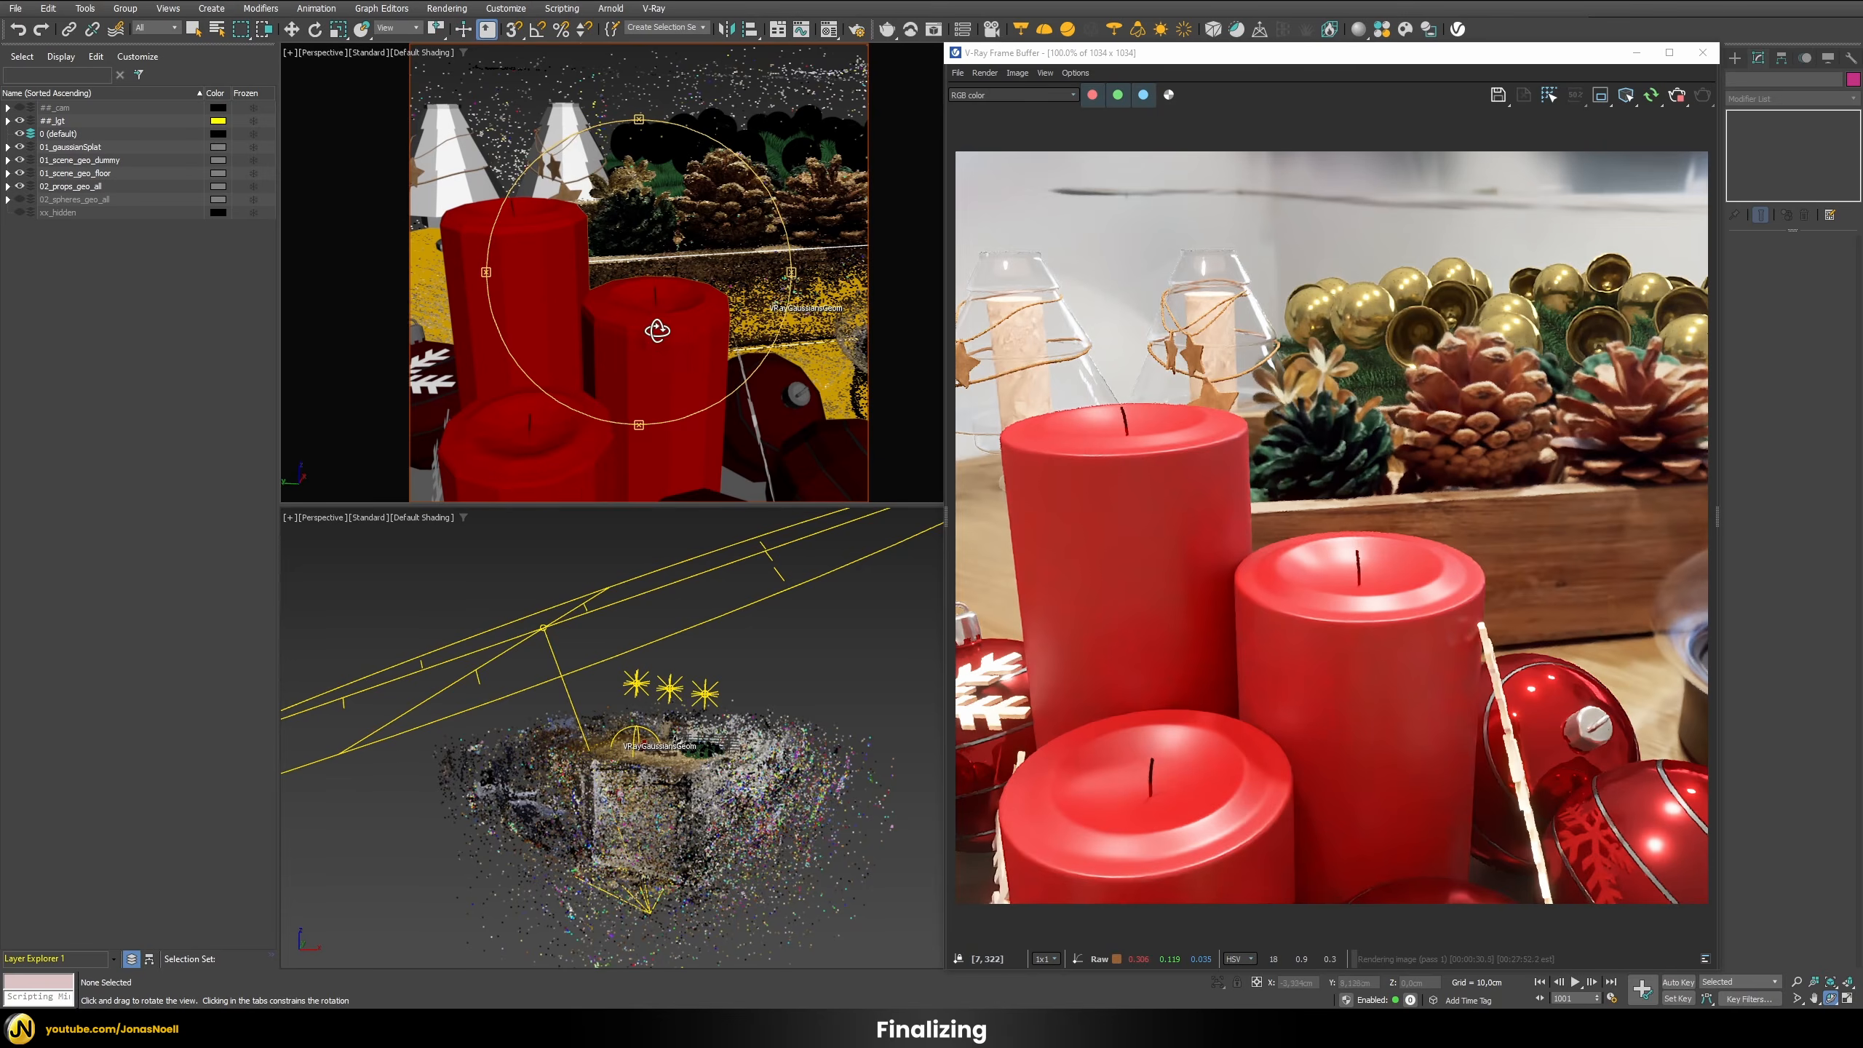
drag(657, 330, 626, 254)
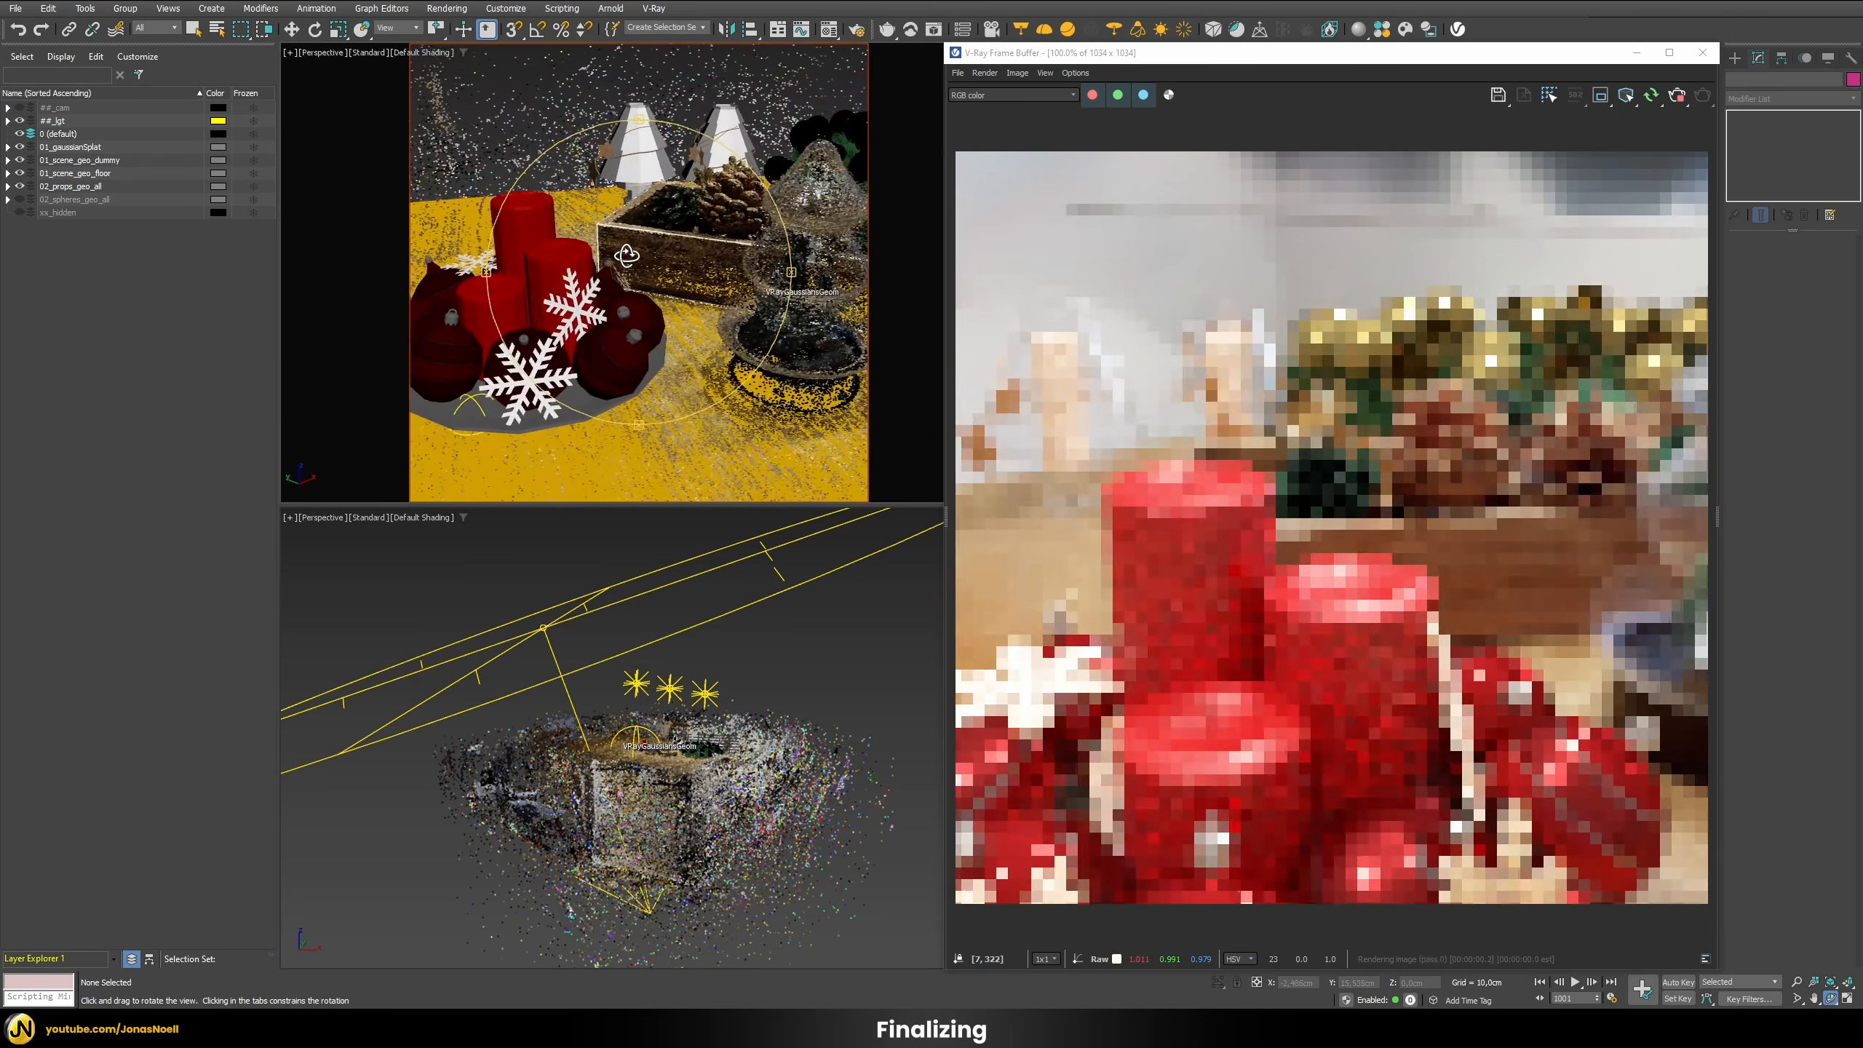
Step: Inspect the rendered candle and bauble arrangement from another viewing angle
middle_drag(594, 246, 613, 250)
drag(613, 249, 717, 356)
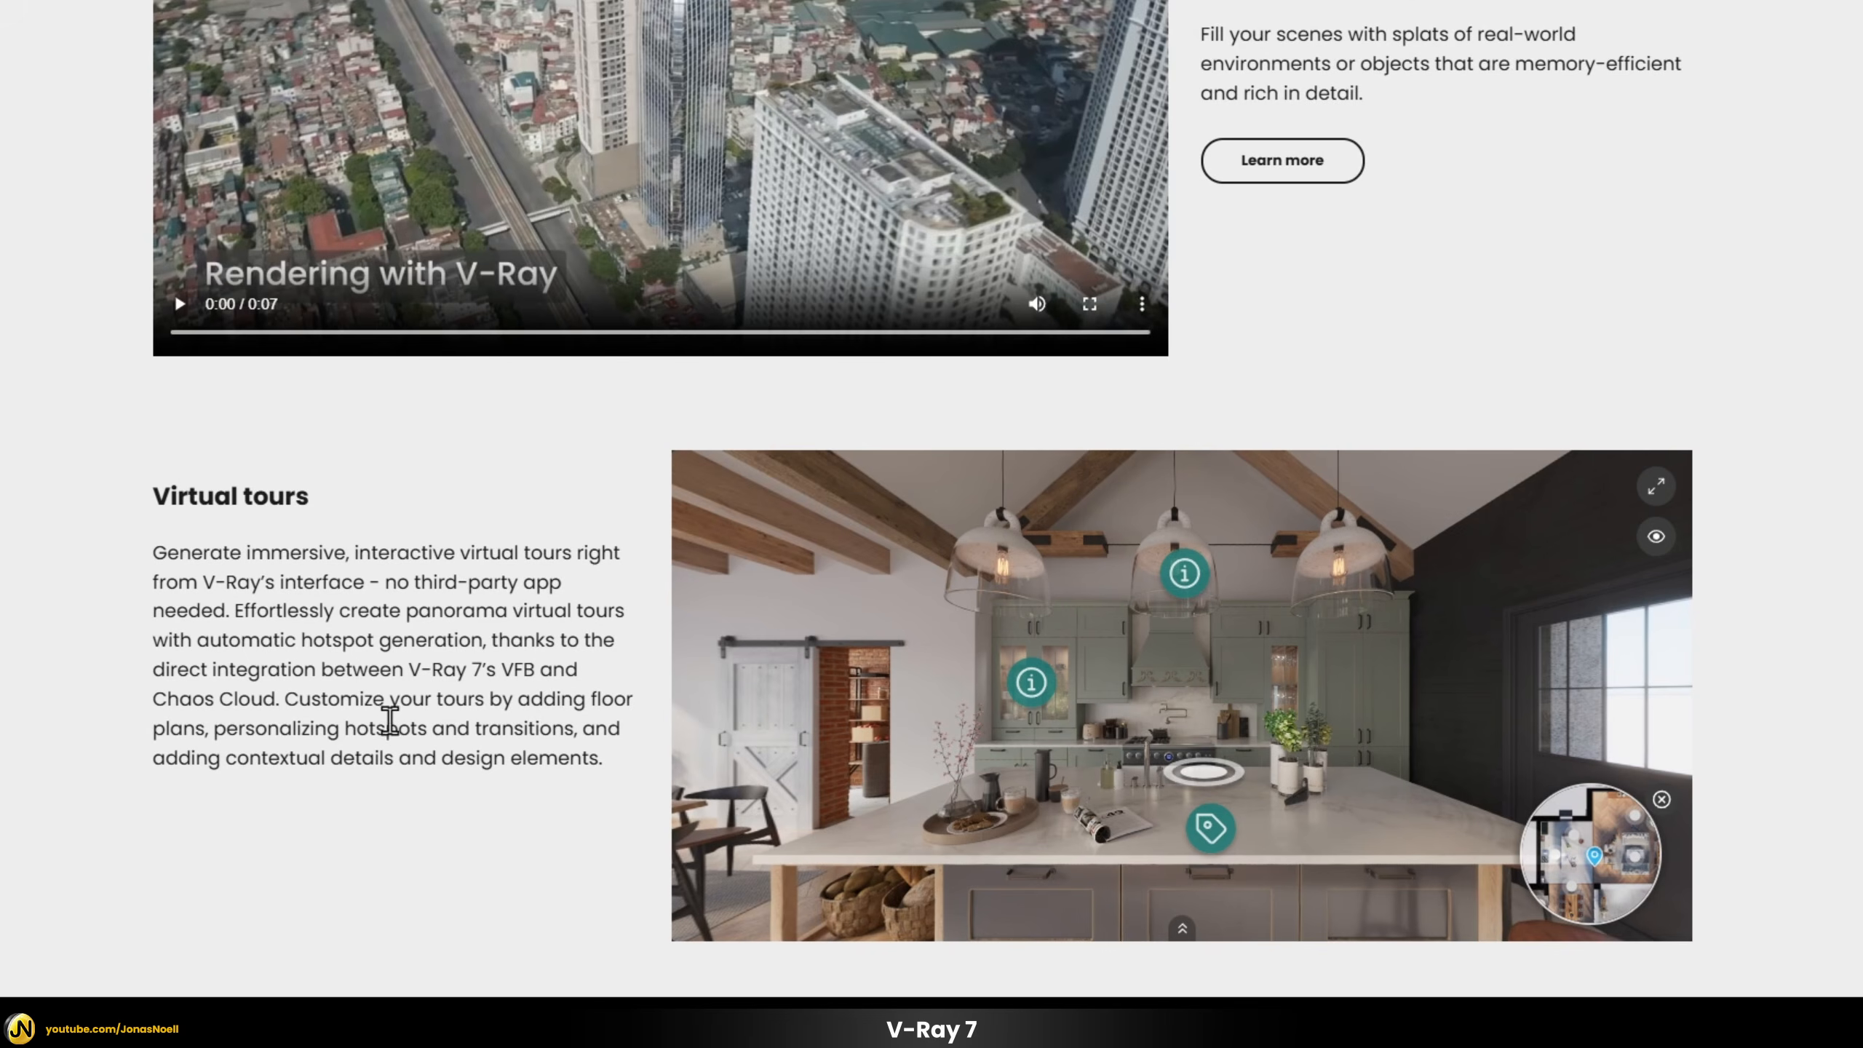
Step: Switch to the web browser and read the V-Ray 7 what's-new page from the Virtual tours section down to Powered-up GPU rendering
middle_click(1727, 275)
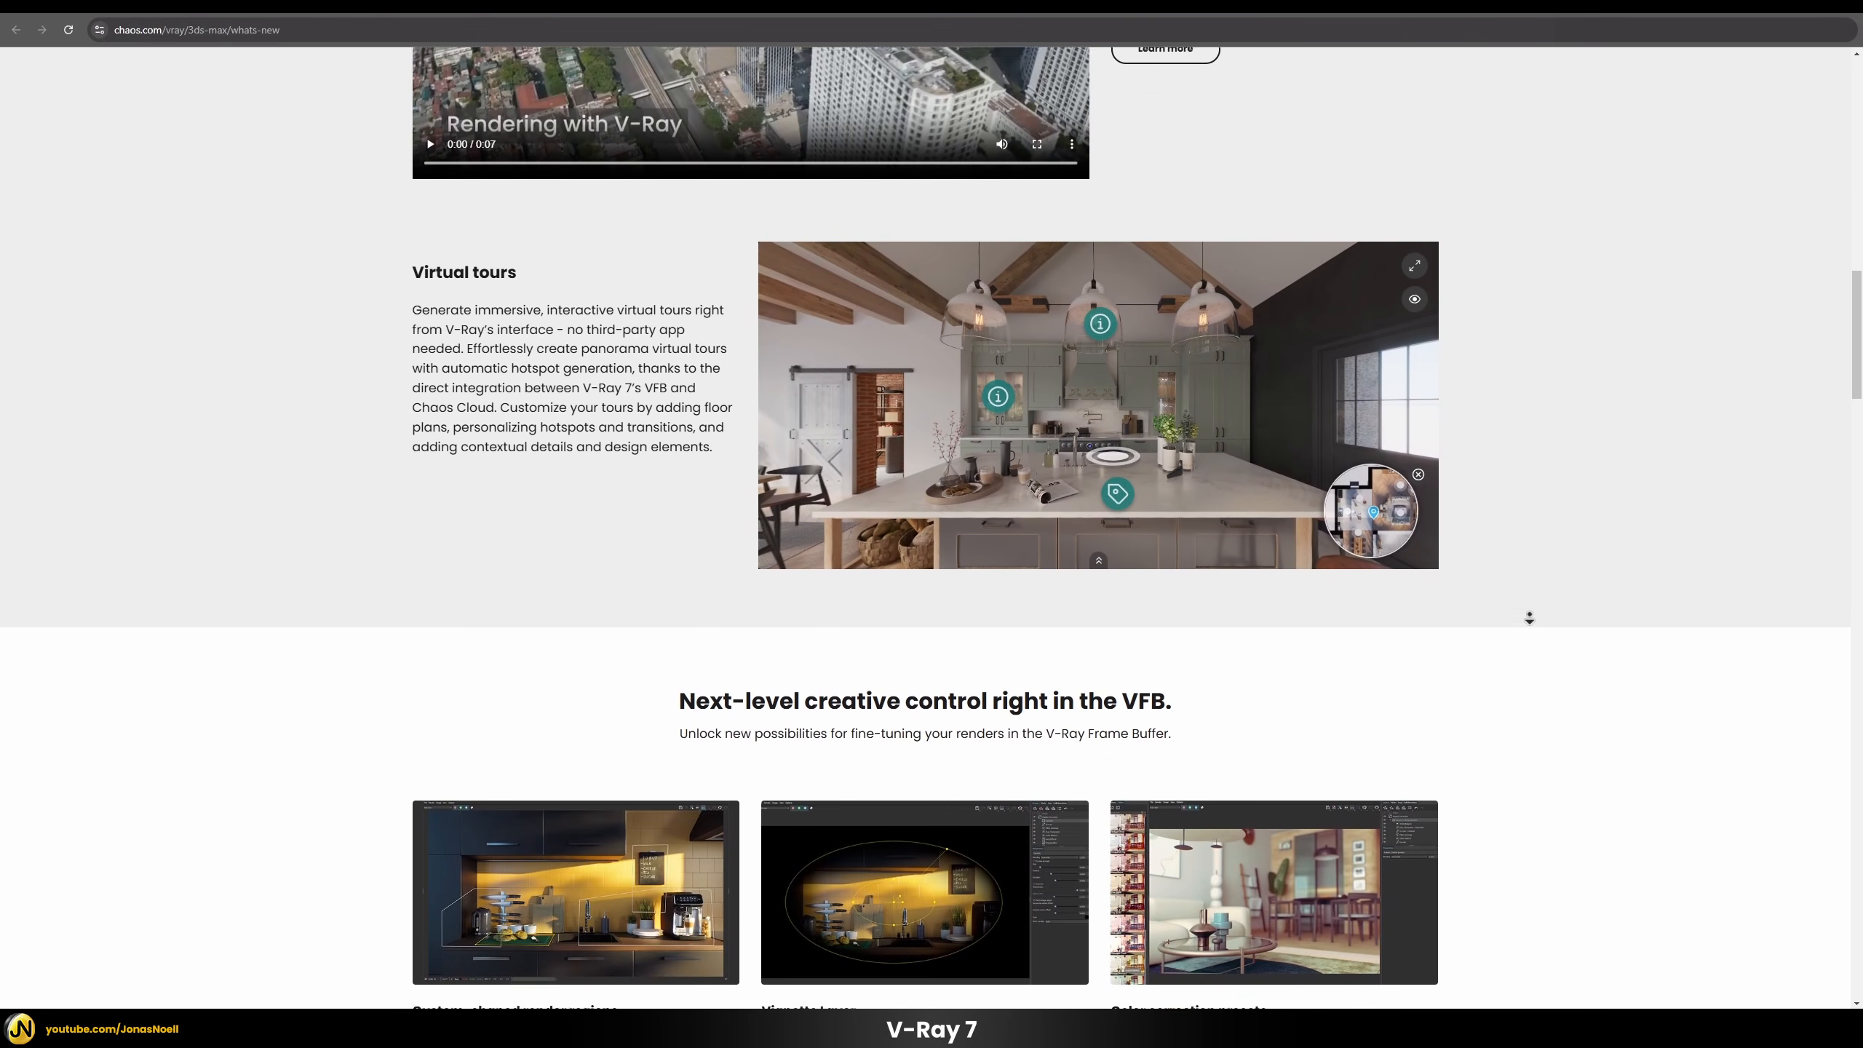
scroll(1535, 626, down, 5)
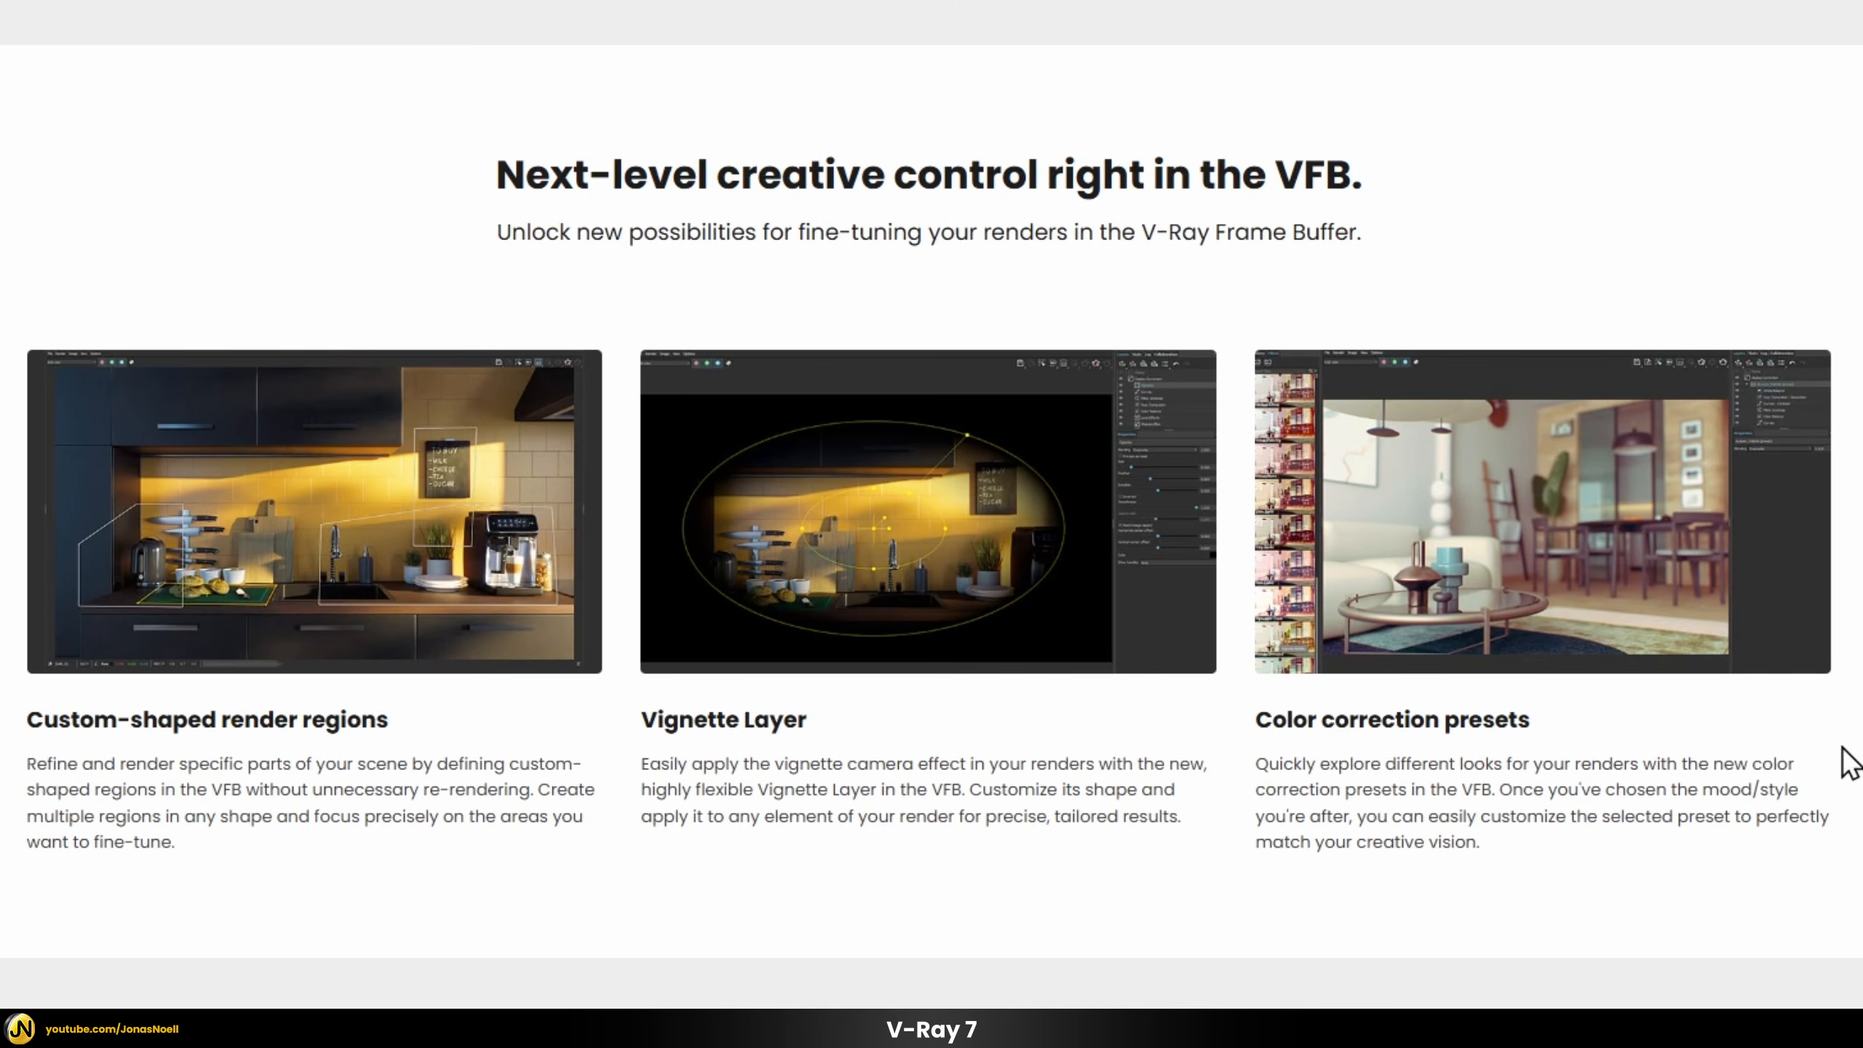
scroll(1437, 810, down, 5)
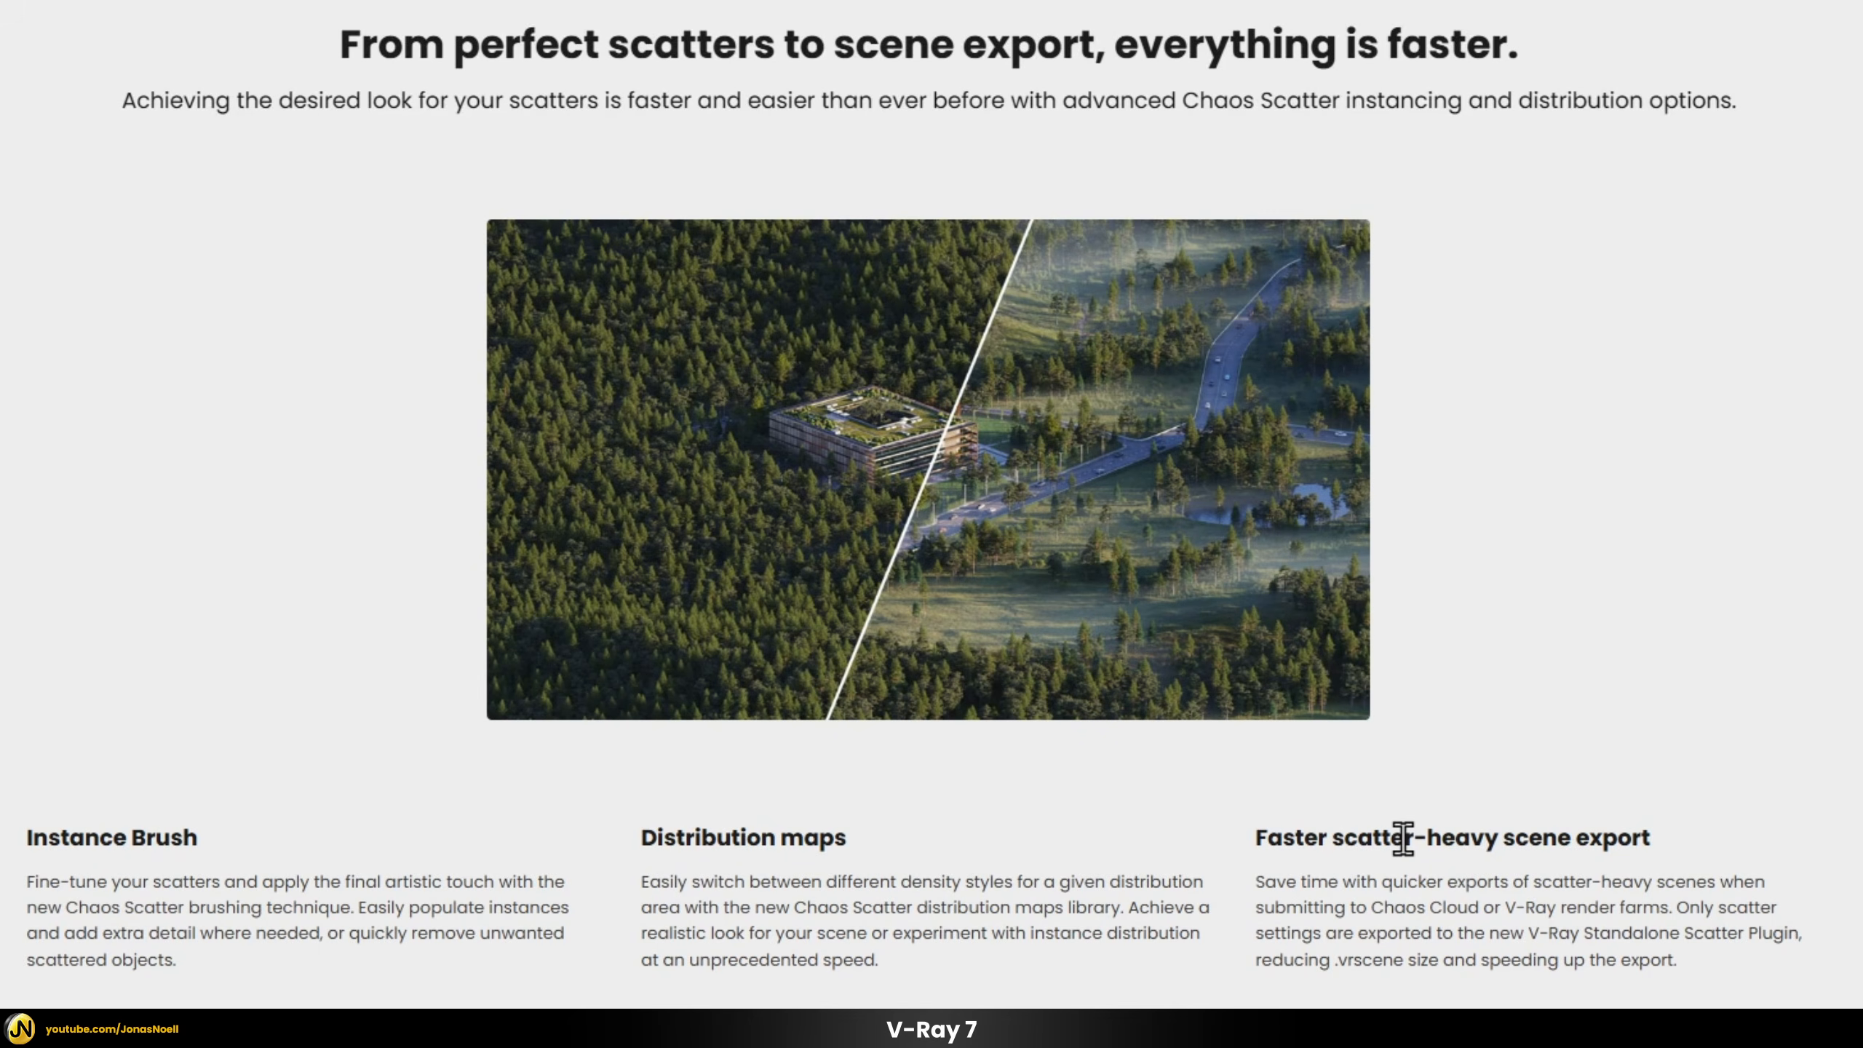
middle_click(1701, 578)
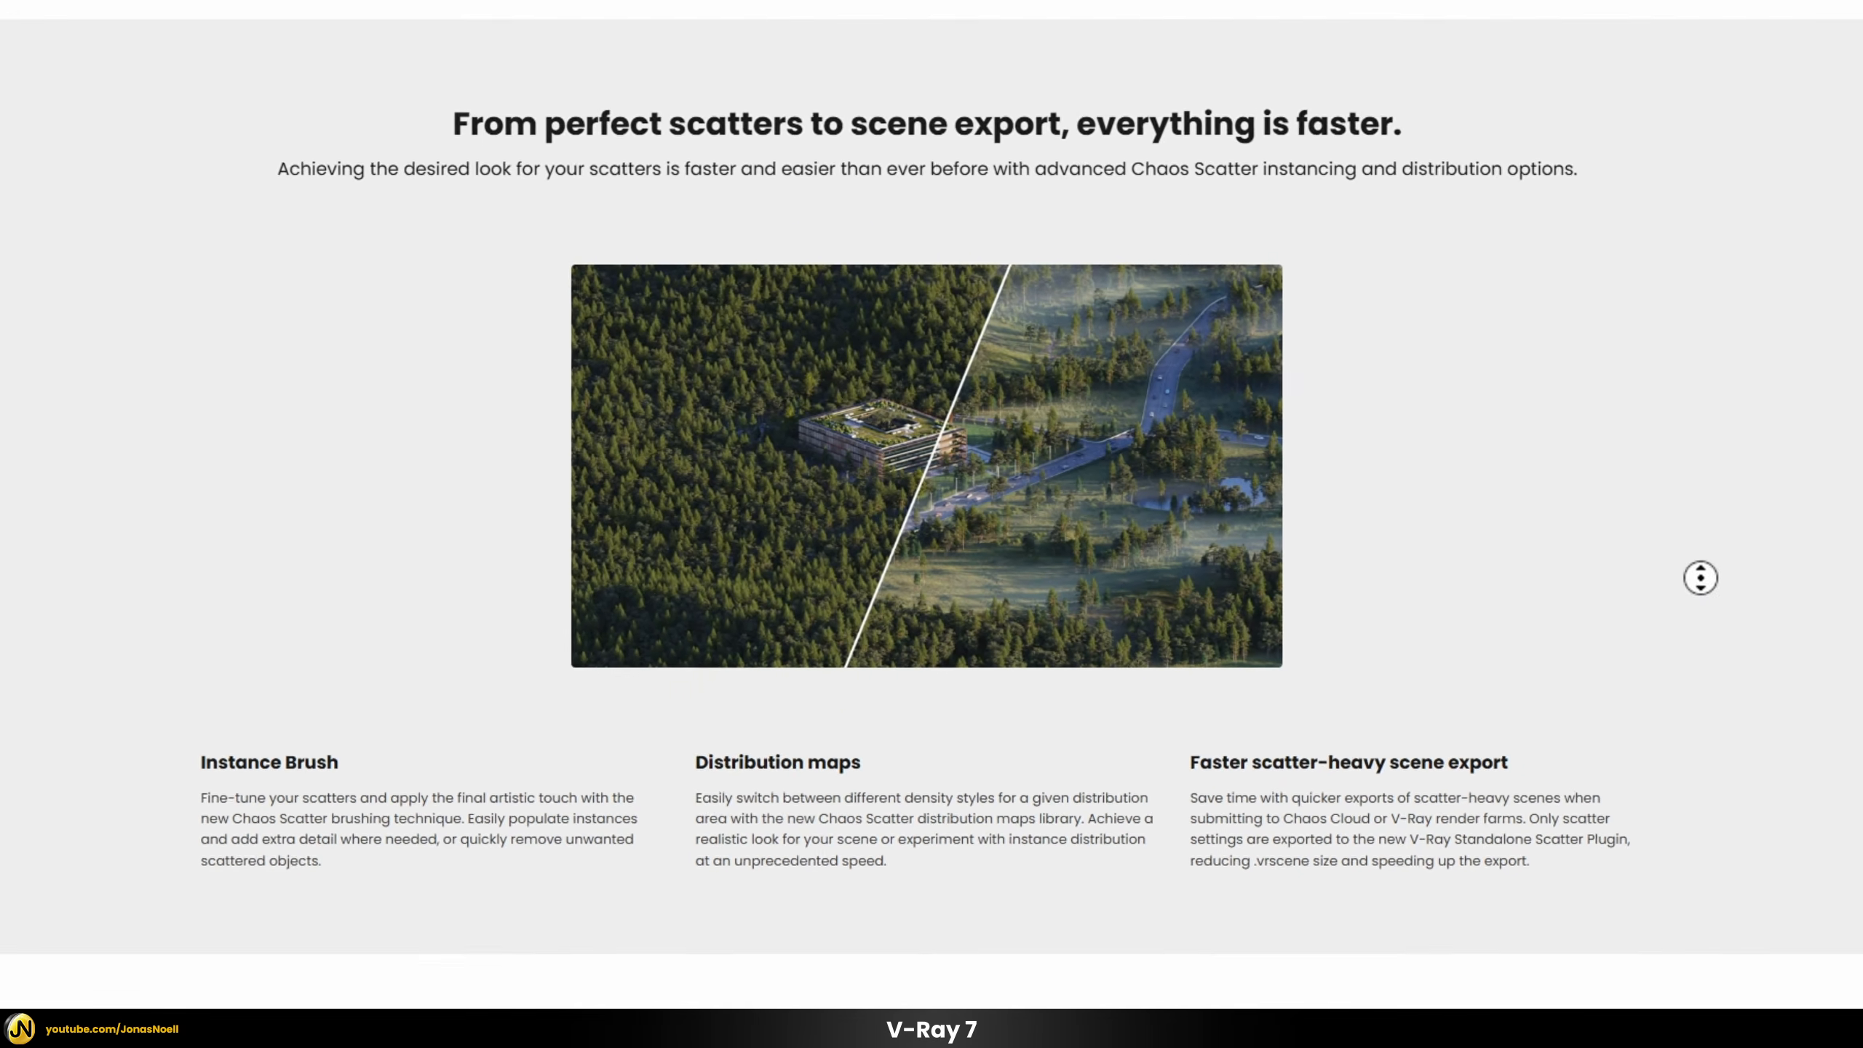
scroll(1700, 578, down, 10)
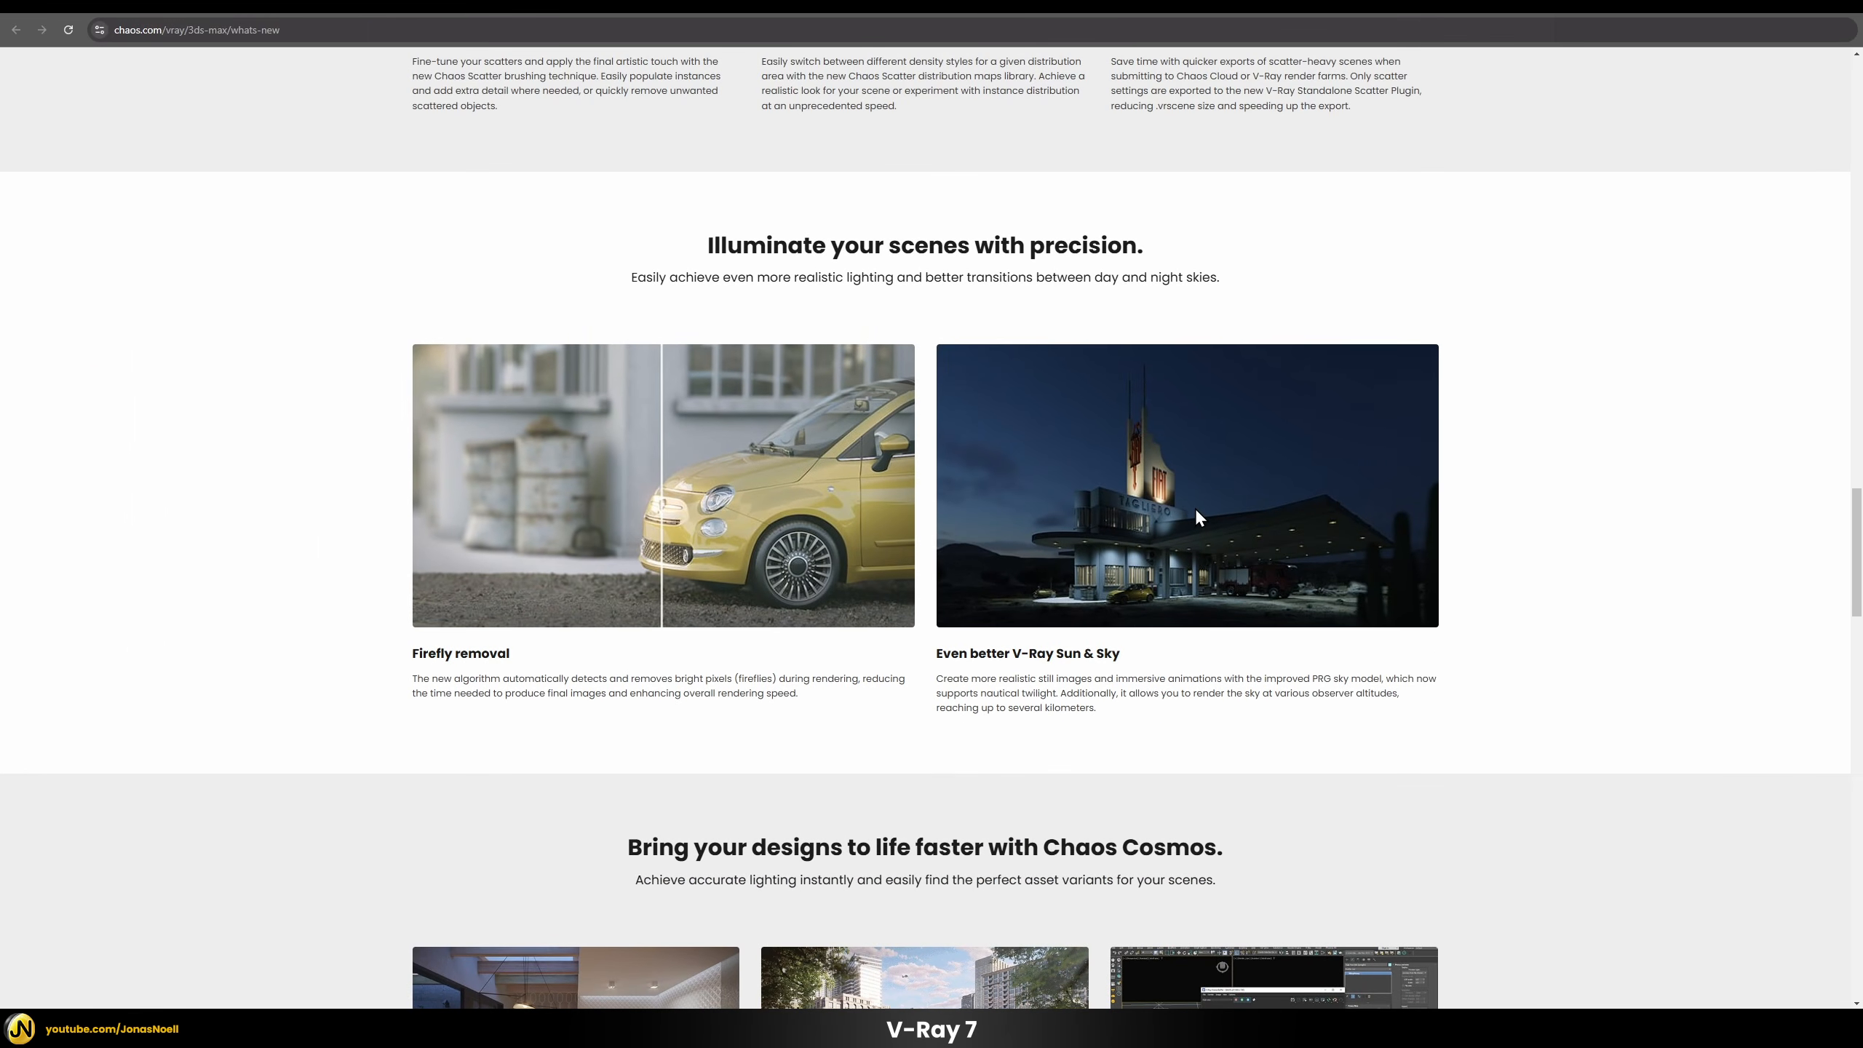
scroll(1412, 496, down, 8)
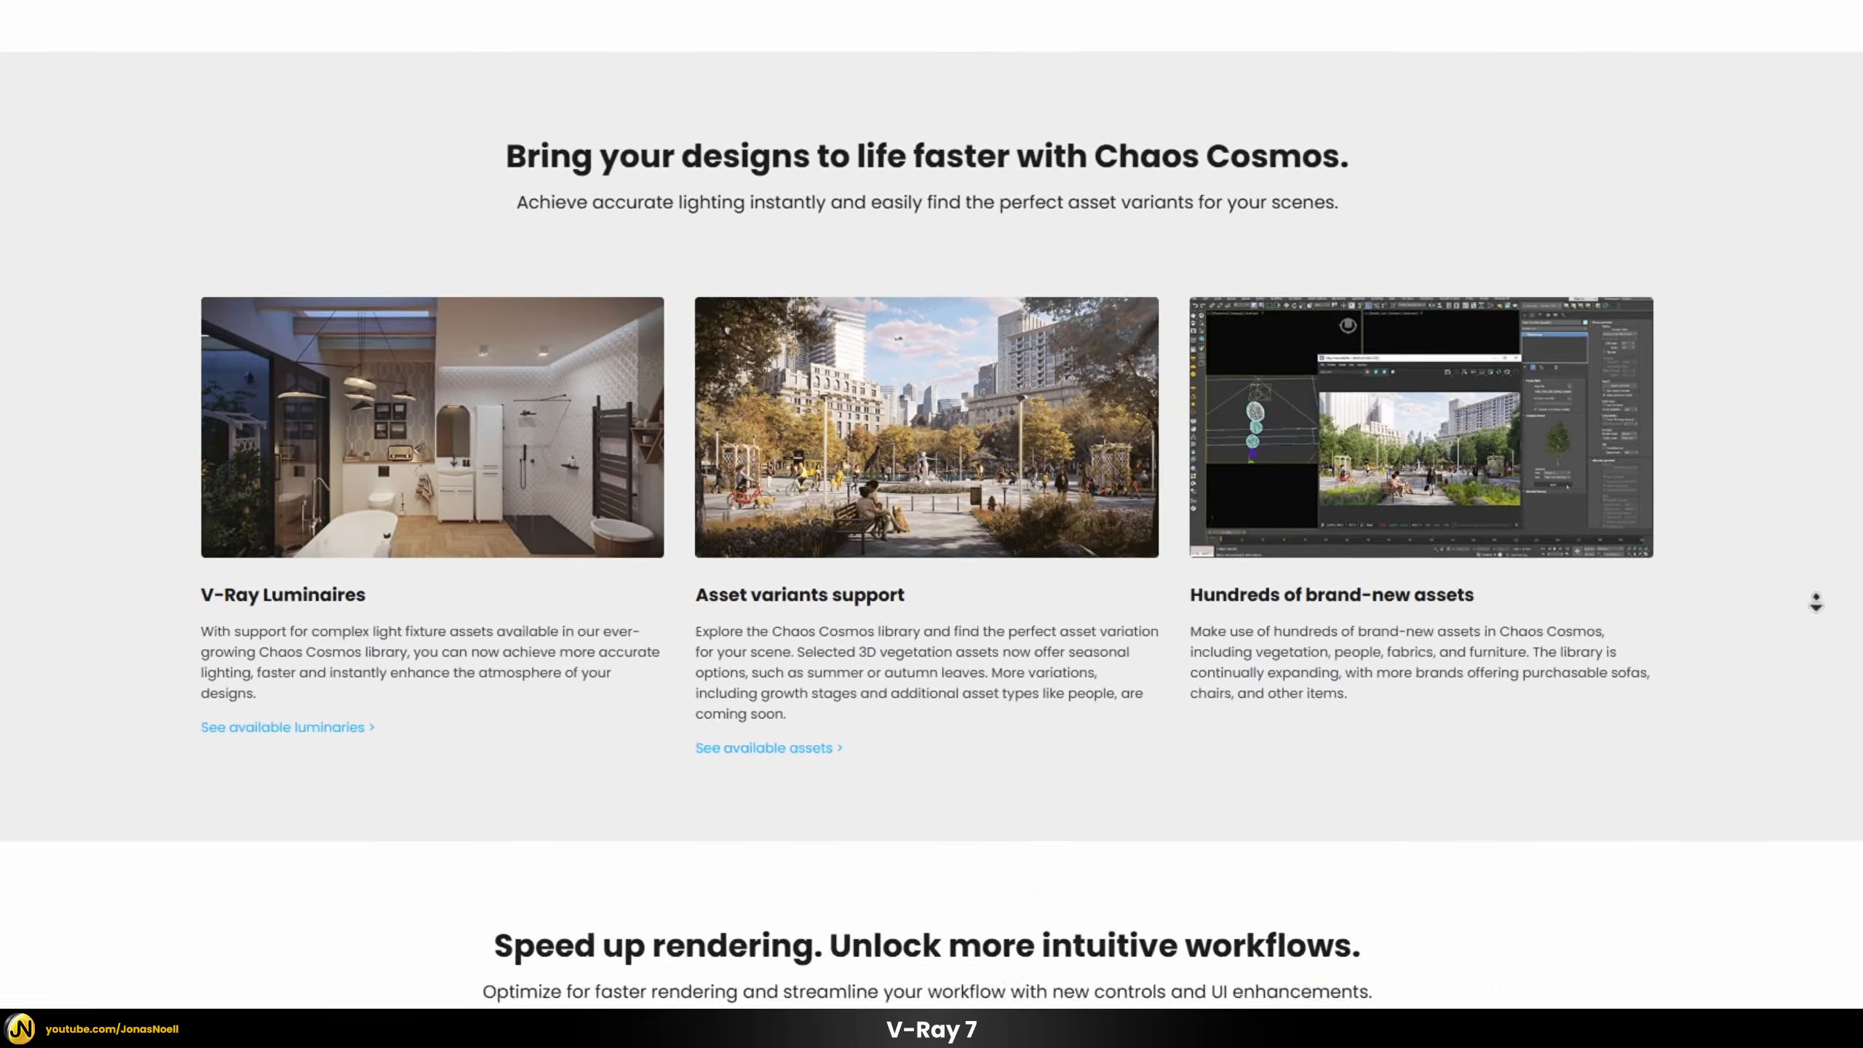
scroll(1819, 661, down, 5)
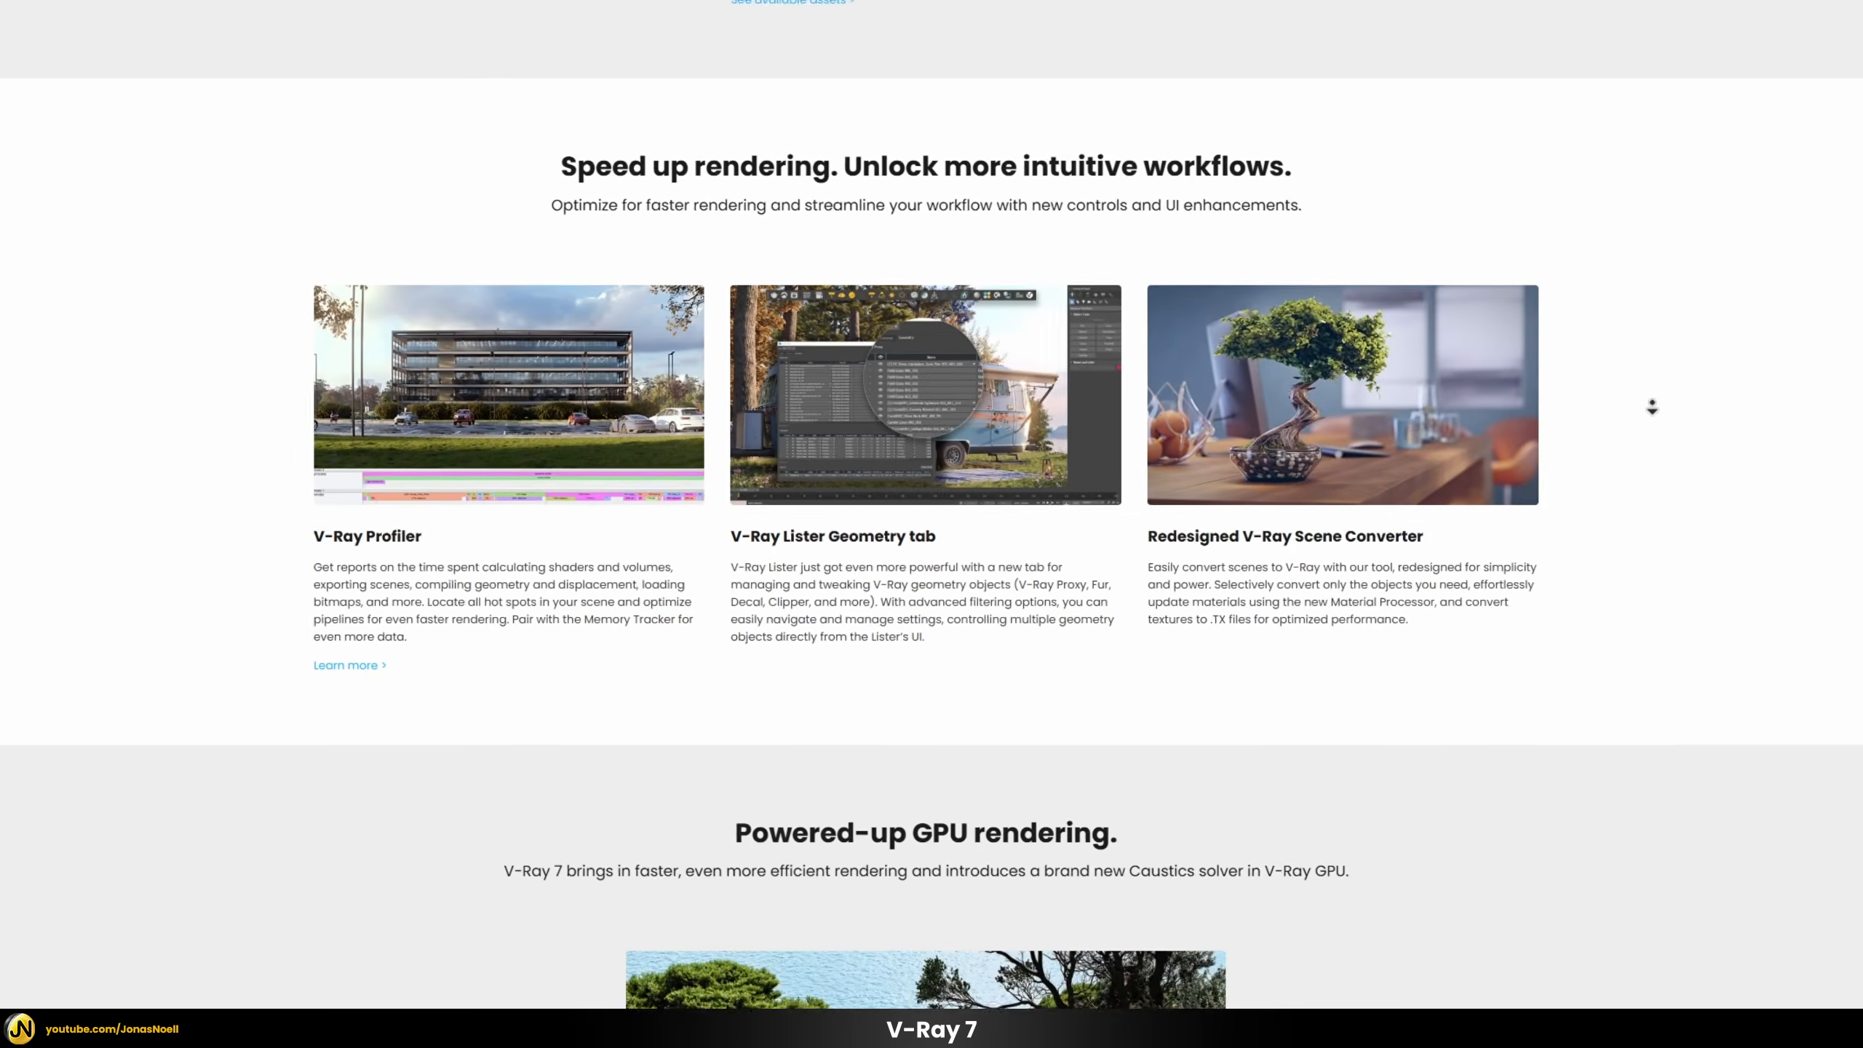
scroll(1534, 440, down, 6)
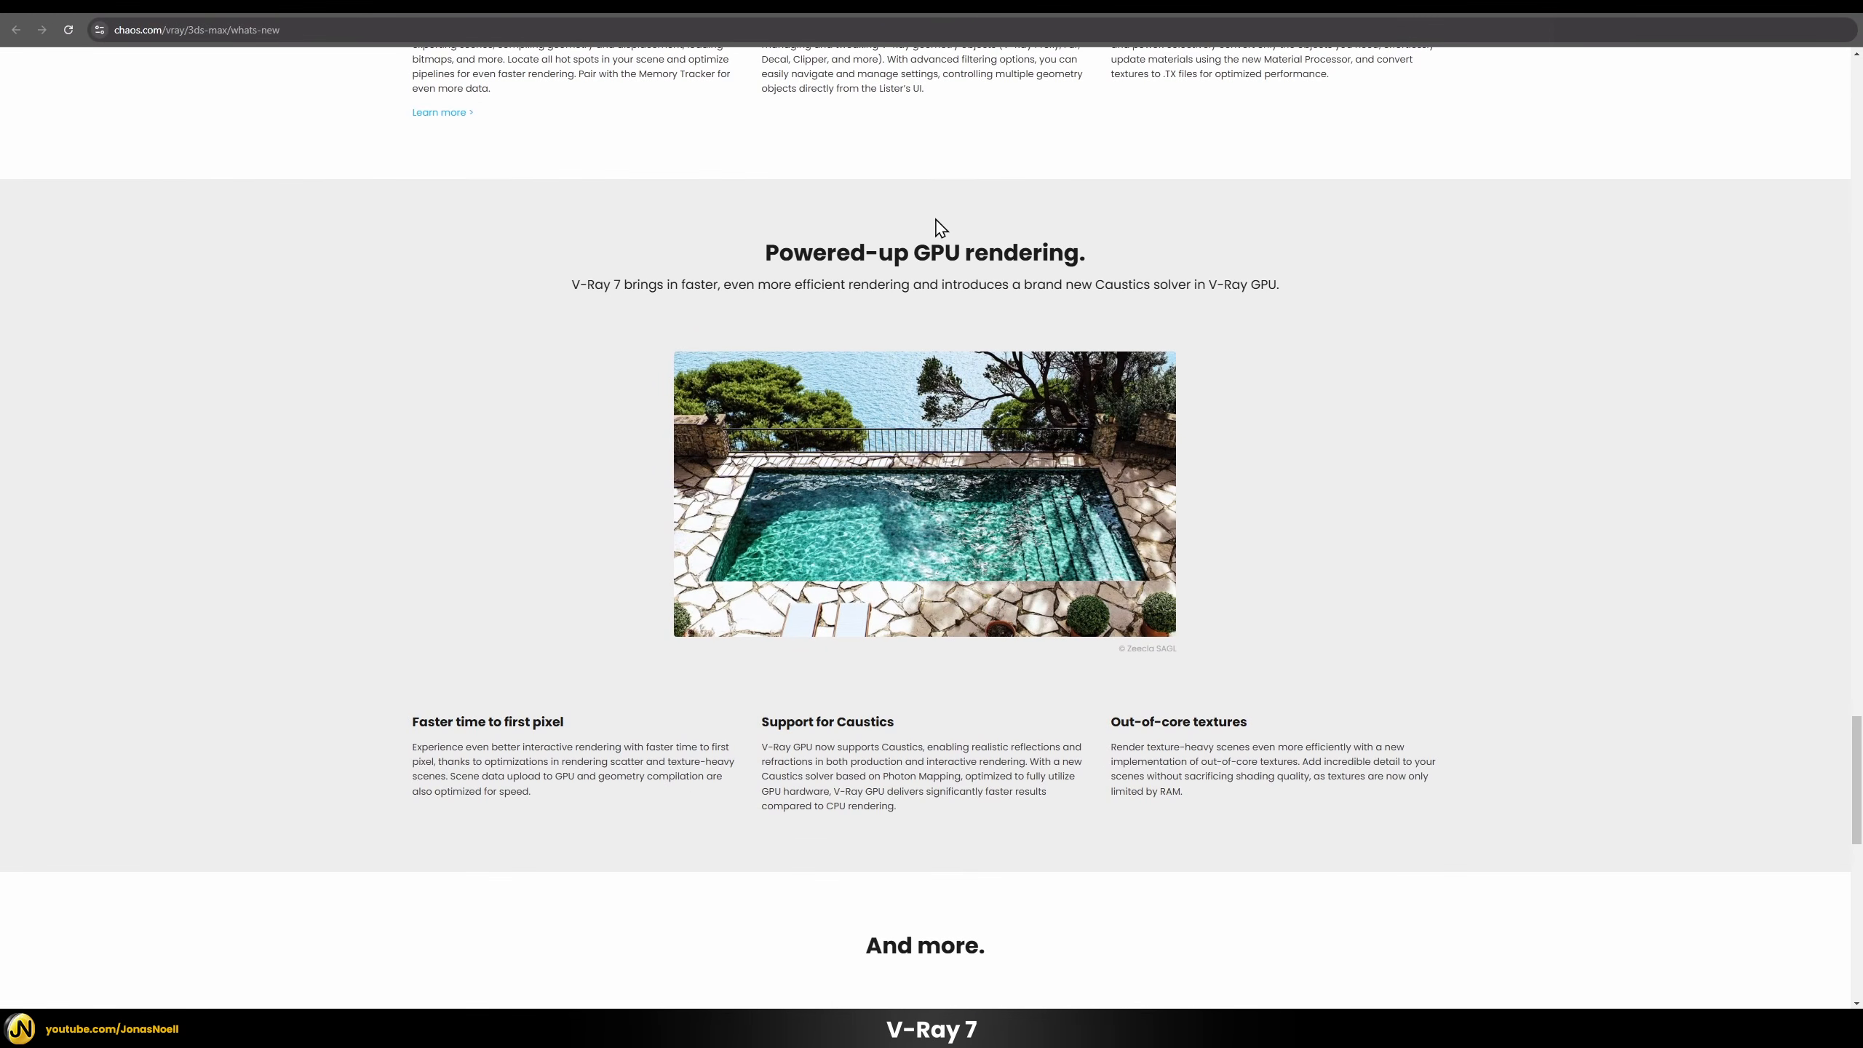